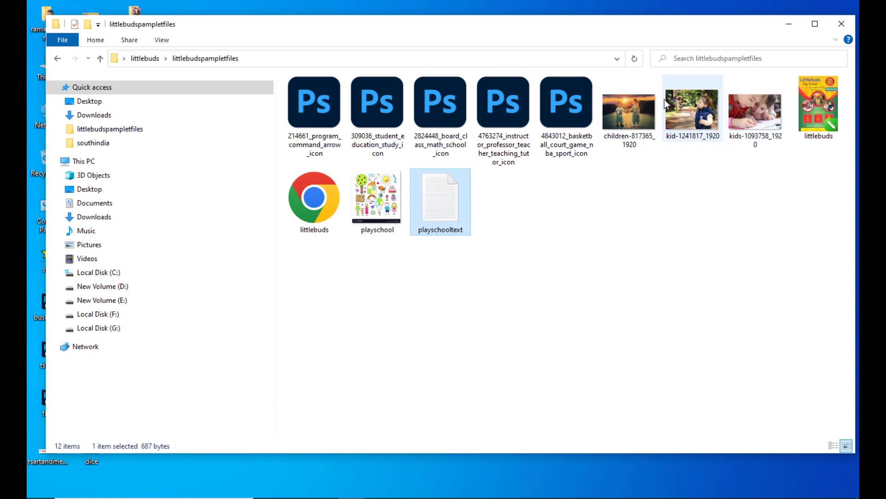
Preview the sample photos in the littlebudspampletfiles folder one by one, then leave the file browser.
double_click(631, 110)
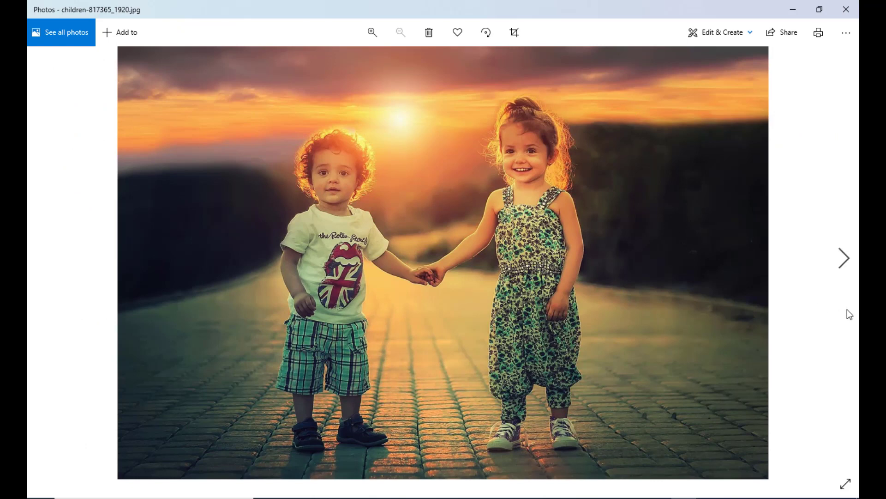
left_click(845, 257)
left_click(843, 259)
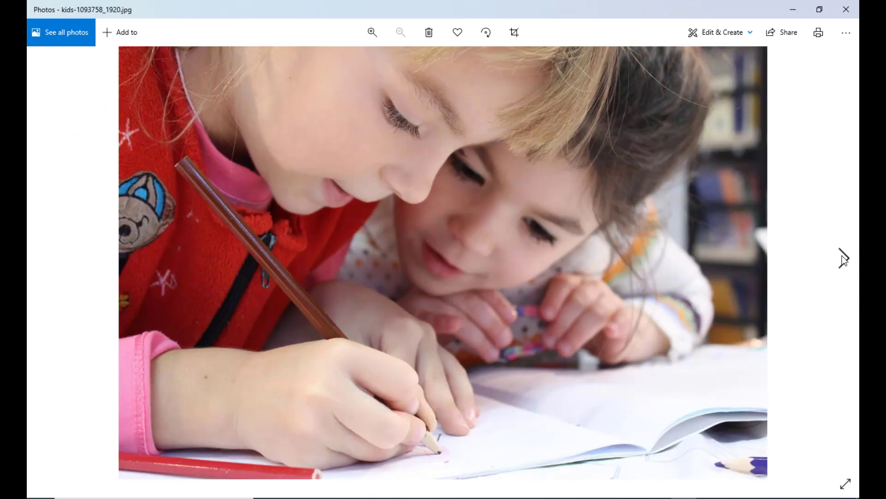
left_click(843, 259)
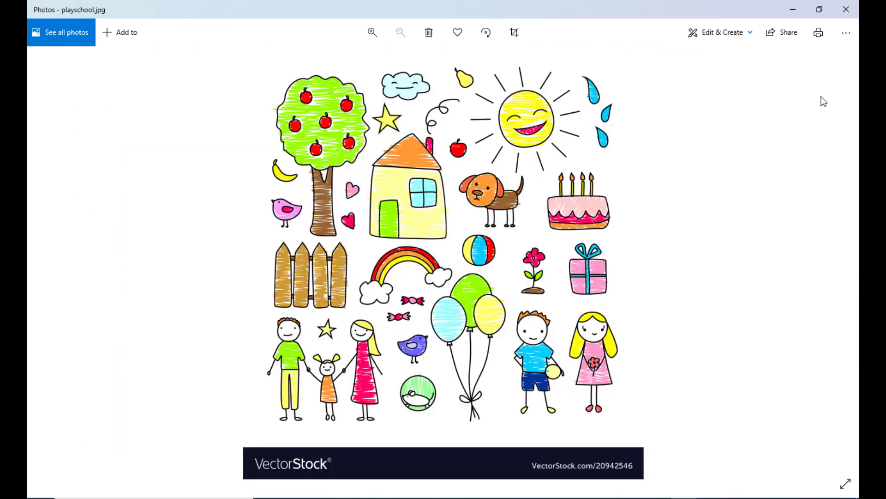
left_click(793, 10)
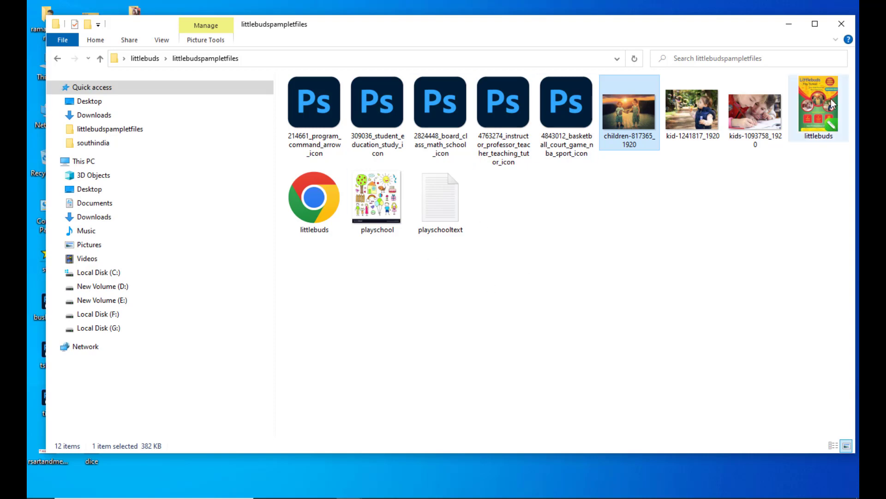
left_click(789, 23)
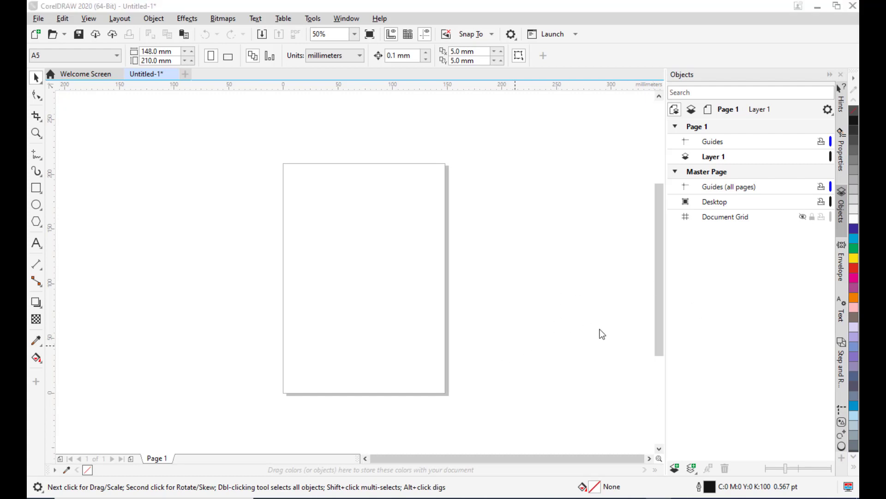
scroll(284, 144, "up", 1)
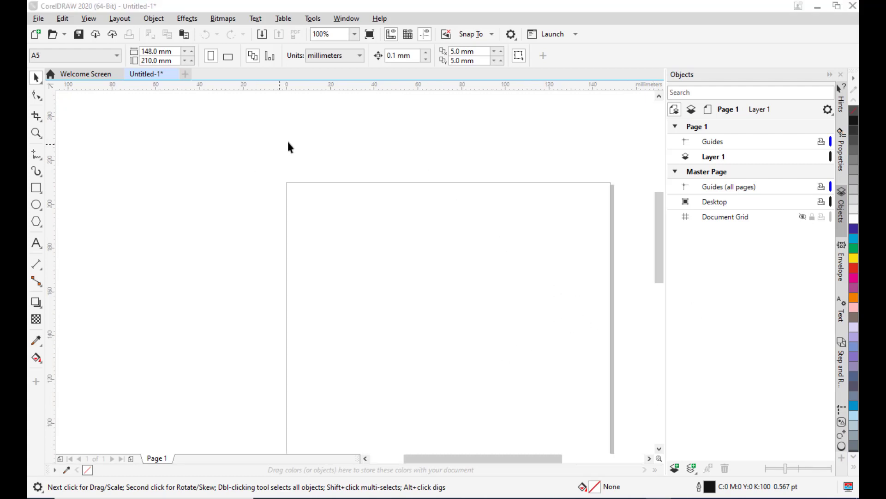
left_click(84, 59)
left_click(45, 72)
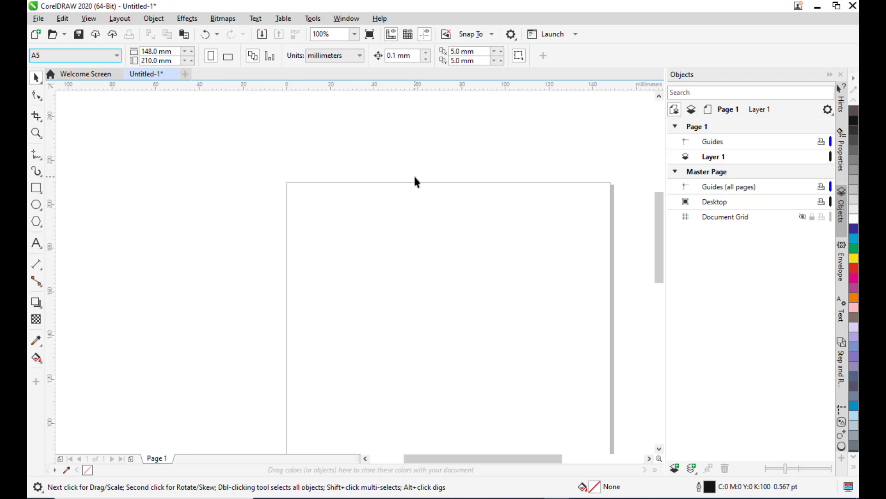
scroll(462, 138, "down", 1)
scroll(537, 237, "up", 1)
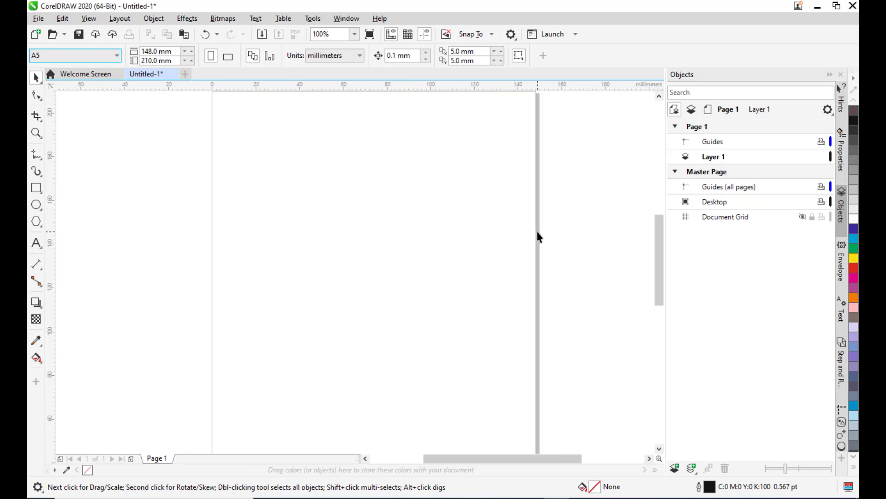
scroll(537, 236, "down", 1)
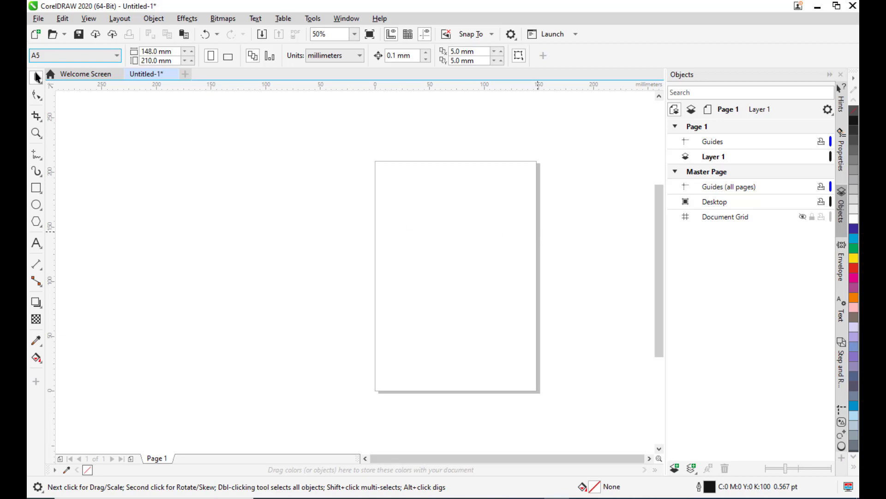
left_click(77, 54)
left_click(77, 54)
scroll(589, 253, "up", 1)
left_click_drag(591, 253, 574, 257)
scroll(541, 231, "down", 1)
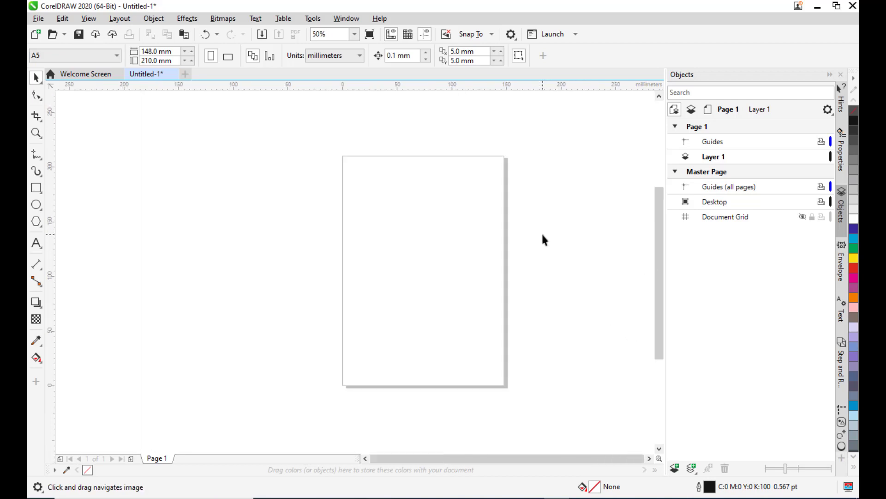
left_click_drag(542, 232, 486, 226)
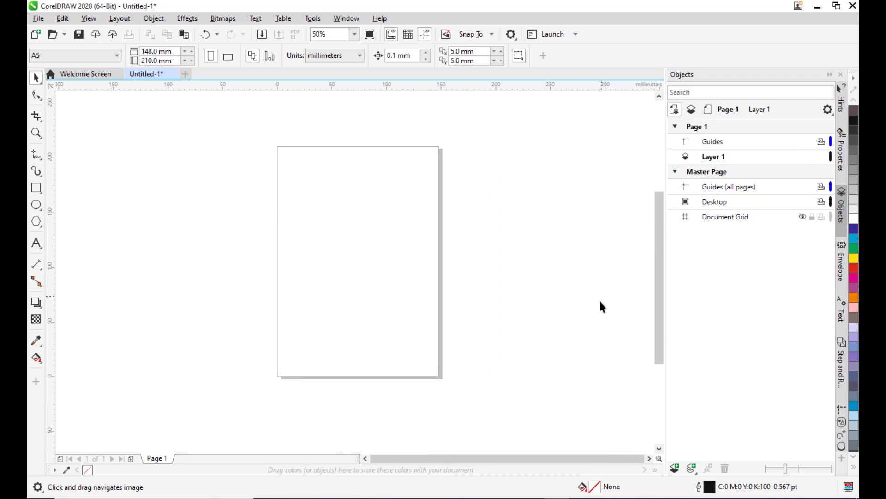
Rename Layer 1 as background.
left_click(706, 158)
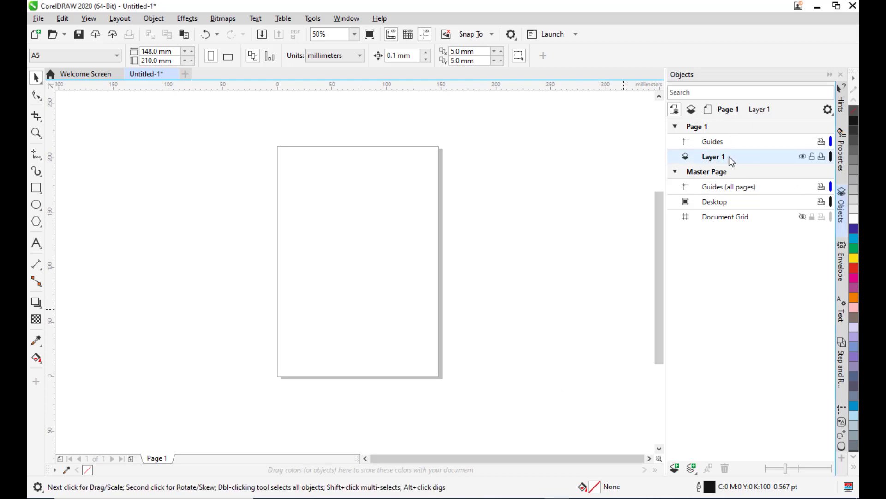
right_click(711, 159)
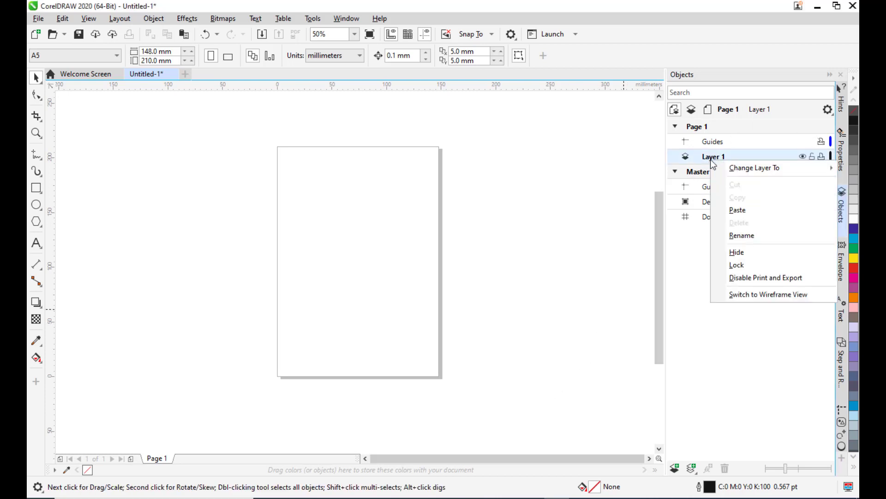
left_click(745, 234)
type("back")
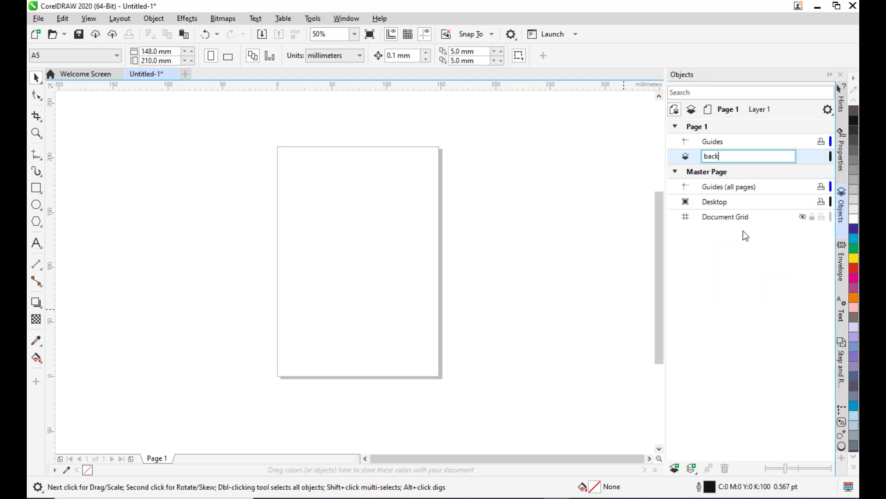
type("ground")
key("Return")
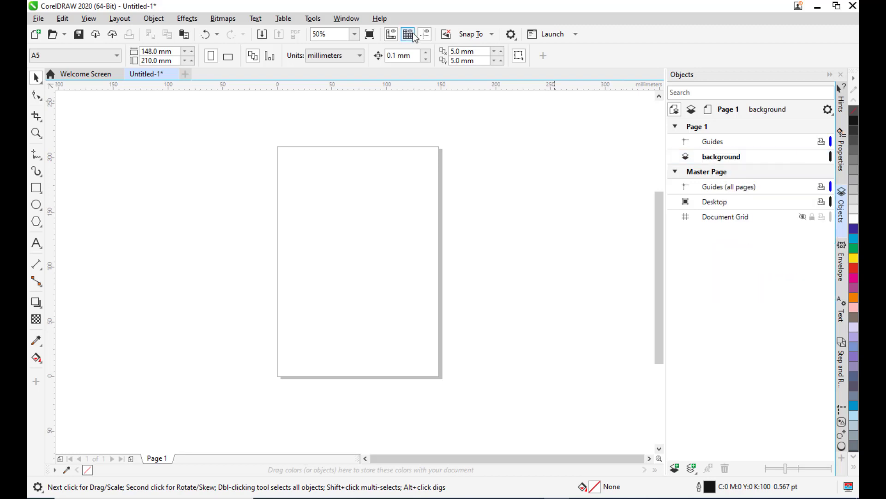
Create a rectangle framing the whole A5 page on the background layer.
double_click(36, 187)
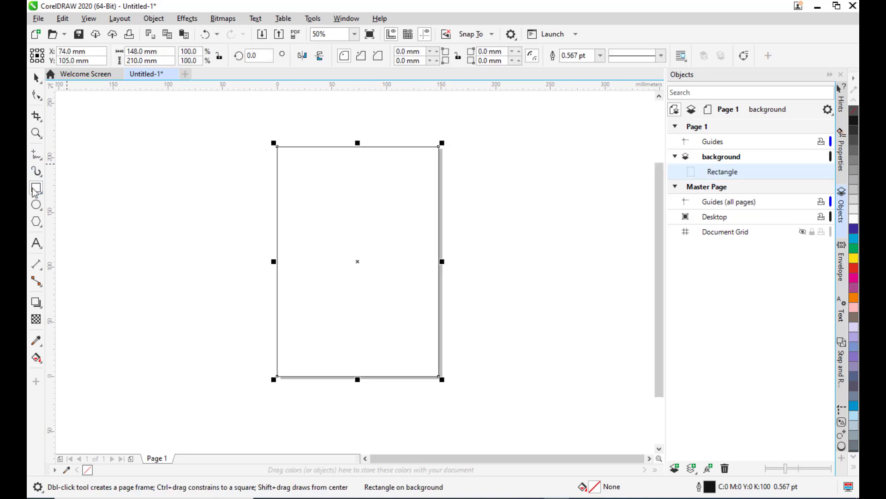
scroll(453, 235, "down", 1)
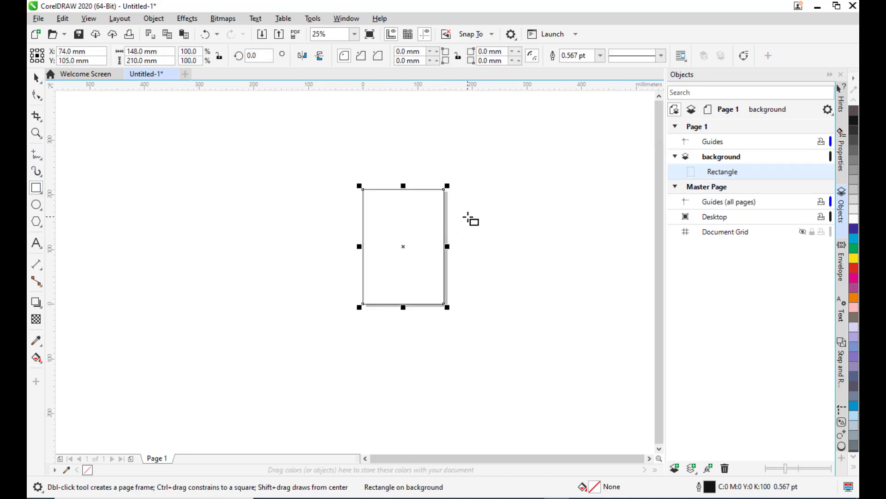
Draw a circle about 271 mm across overlapping the top of the page.
left_click(38, 210)
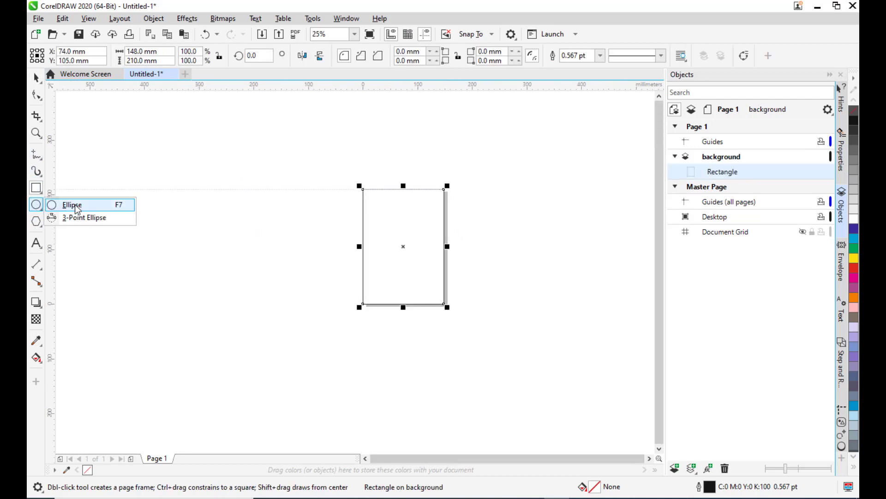
left_click(75, 206)
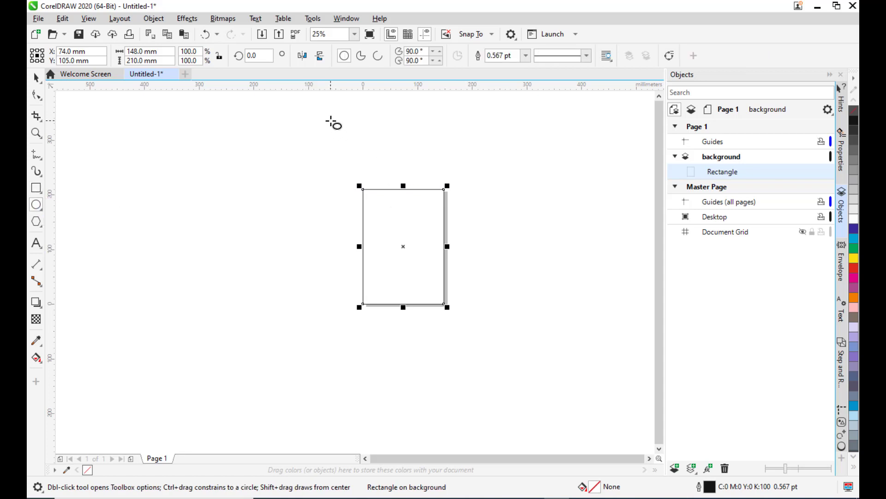
left_click_drag(322, 103, 472, 232)
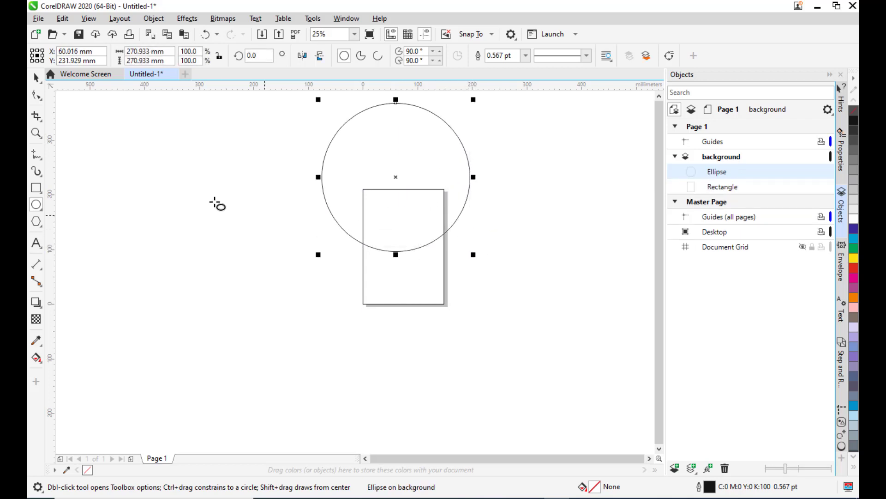
Reposition the circle so its centre sits above the page, covering roughly the upper half.
left_click(35, 76)
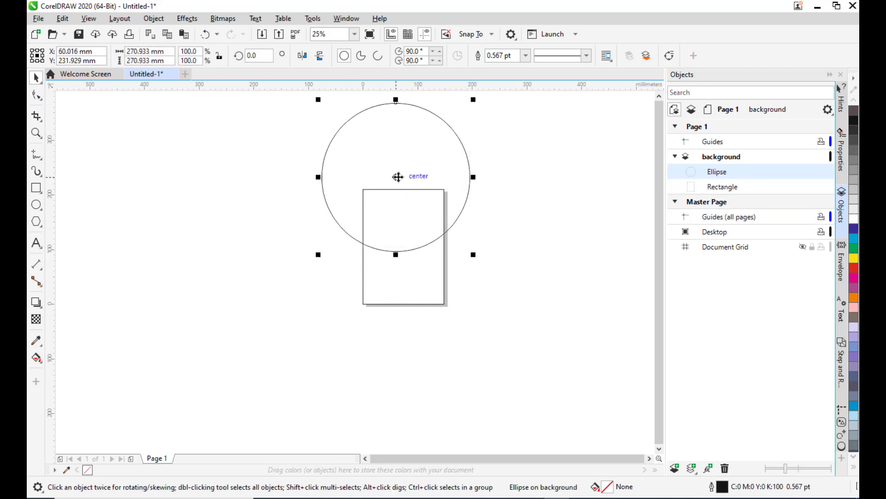
mouse_move(396, 177)
left_mouse_down()
mouse_move(422, 176)
mouse_move(403, 176)
mouse_move(412, 179)
mouse_move(410, 170)
left_mouse_up()
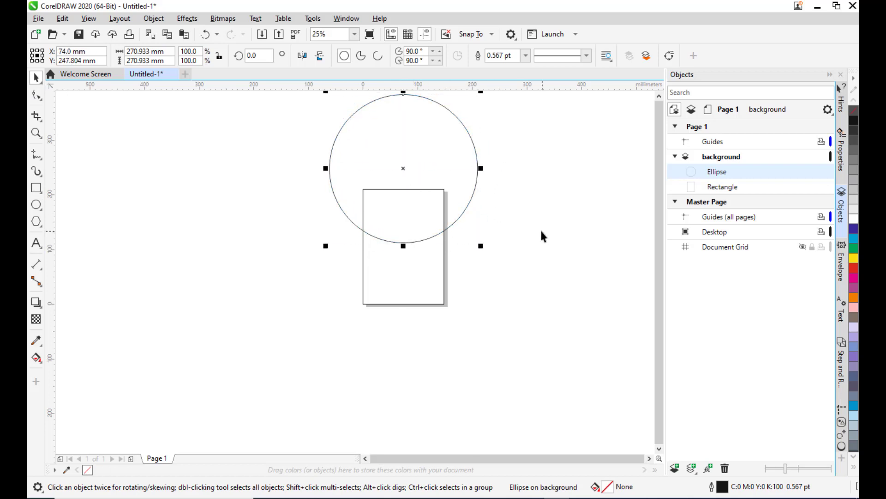
key("Up")
key("Up")
key("Up")
key("Up")
key("Up")
key("Up")
key("Up")
key("Up")
key("Up")
key("Up")
key("Up")
key("Up")
key("Up")
key("Up")
key("Up")
key("Up")
key("Up")
key("Up")
key("Up")
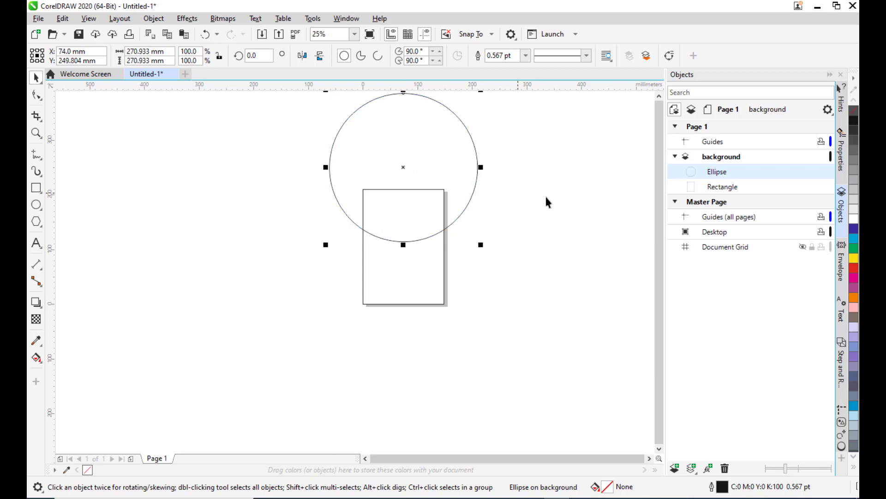
key("Down")
Fill the page area inside the circle with yellow using Smart Fill.
scroll(405, 195, "up", 1)
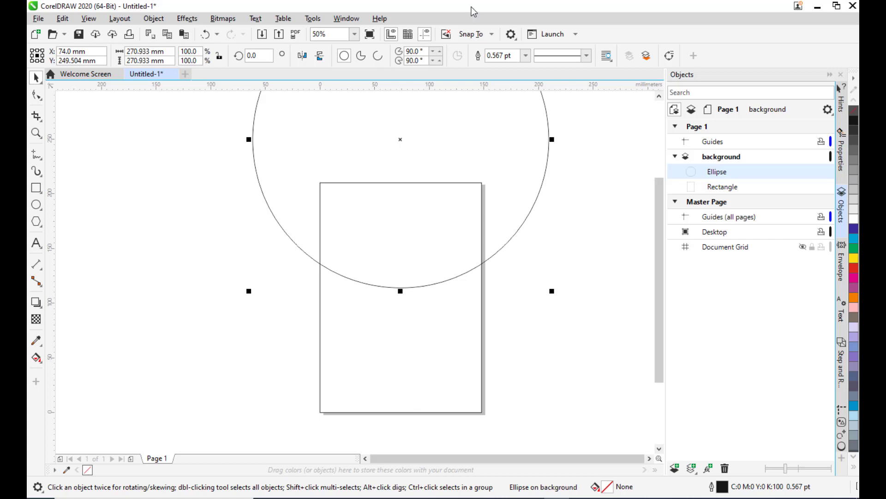
scroll(505, 142, "down", 1)
scroll(505, 142, "up", 1)
left_click(36, 361)
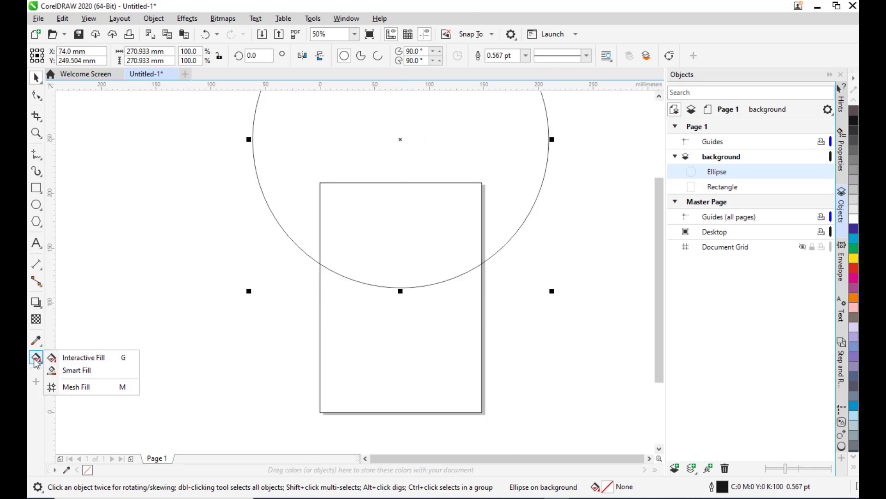
left_click(72, 371)
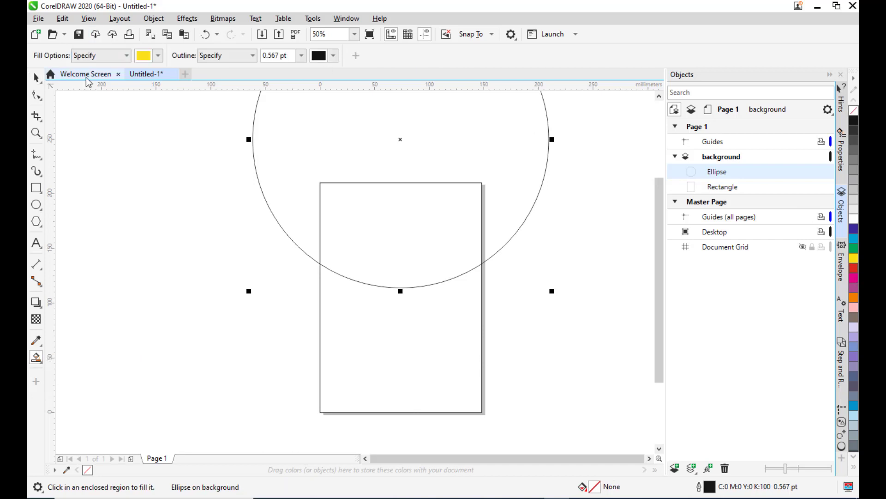
left_click(159, 56)
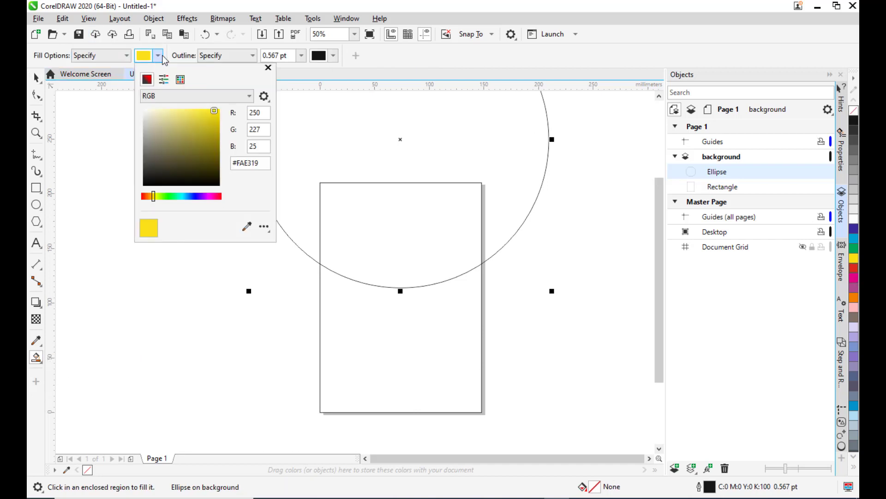
left_click(427, 131)
left_click(411, 212)
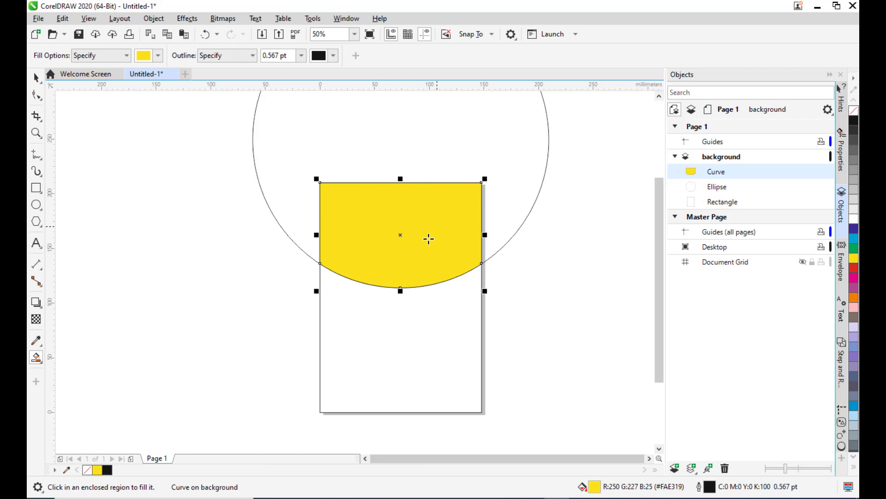
Fill the page area below the circle with green #04700B using Smart Fill.
left_click(158, 55)
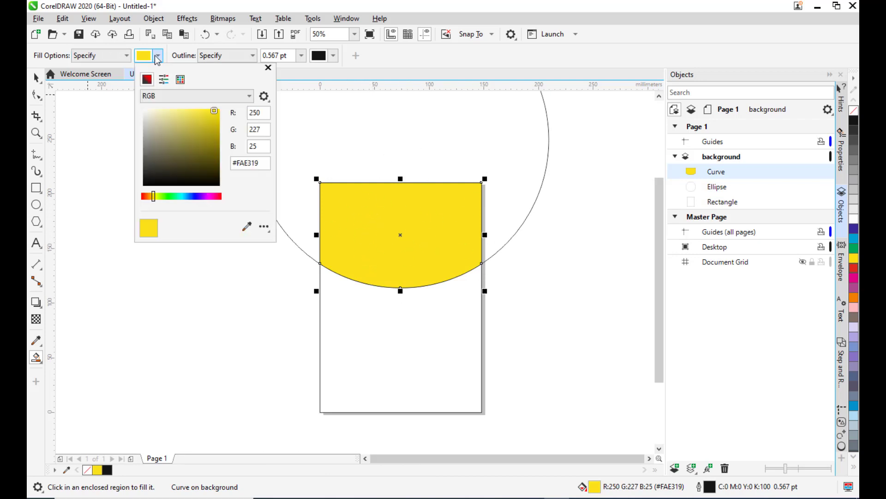
left_click(170, 197)
left_click(219, 154)
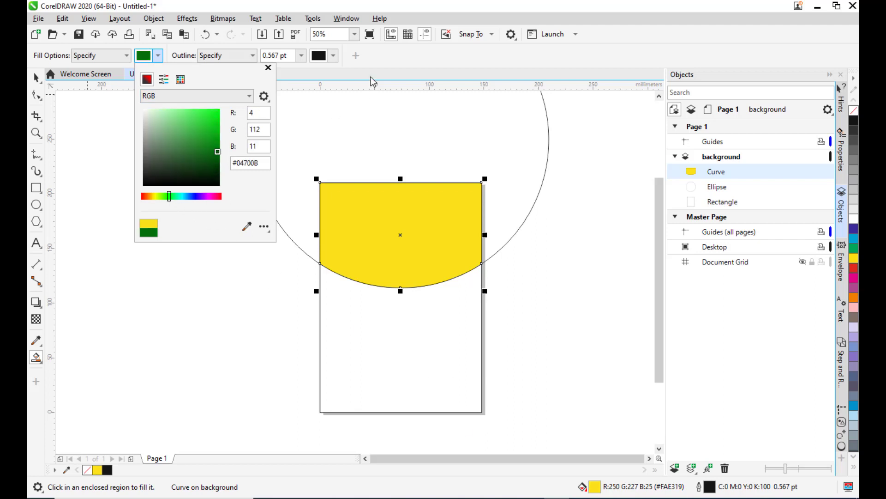
left_click(407, 70)
left_click(417, 358)
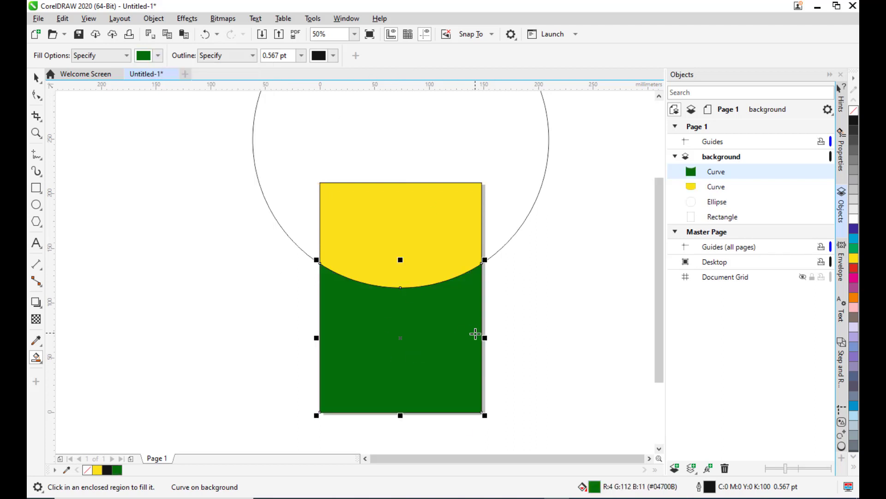
Delete the original circle outline.
left_click(36, 78)
left_click(561, 129)
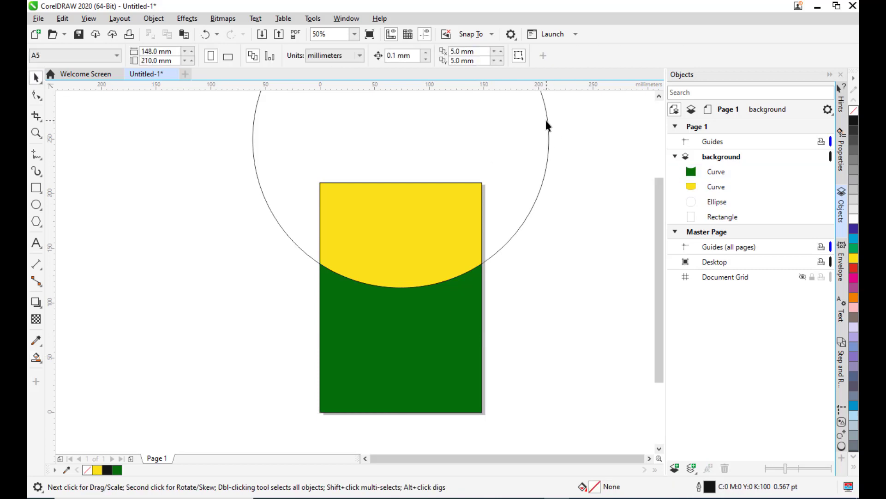
left_click(547, 120)
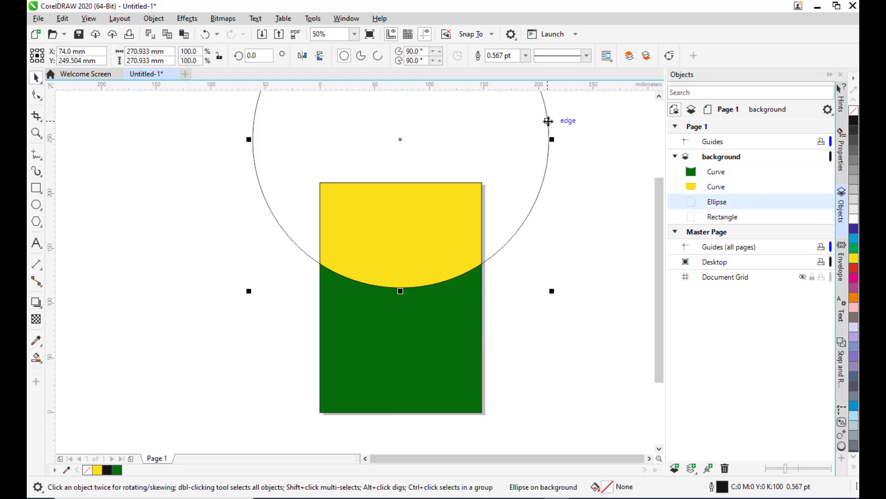
key("Delete")
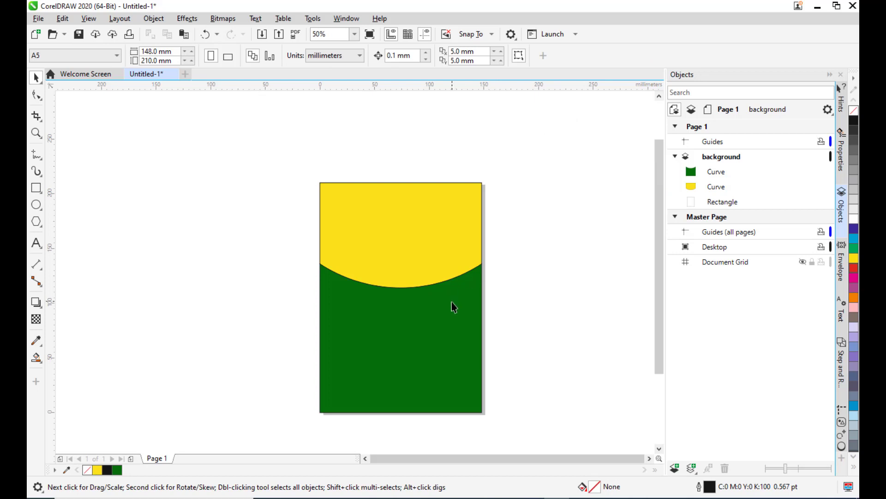
Duplicate the green lower shape and place the copy back over the original.
key("h")
left_click_drag(452, 305, 451, 284)
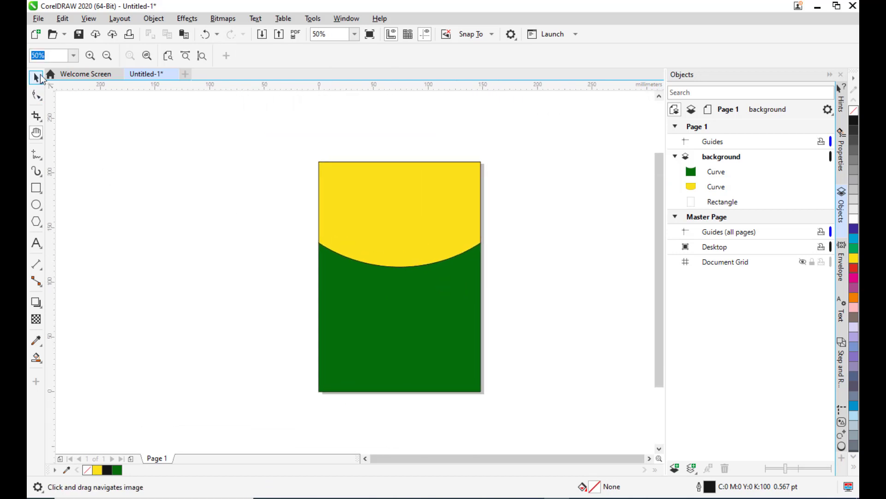
left_click(37, 78)
left_click(716, 174)
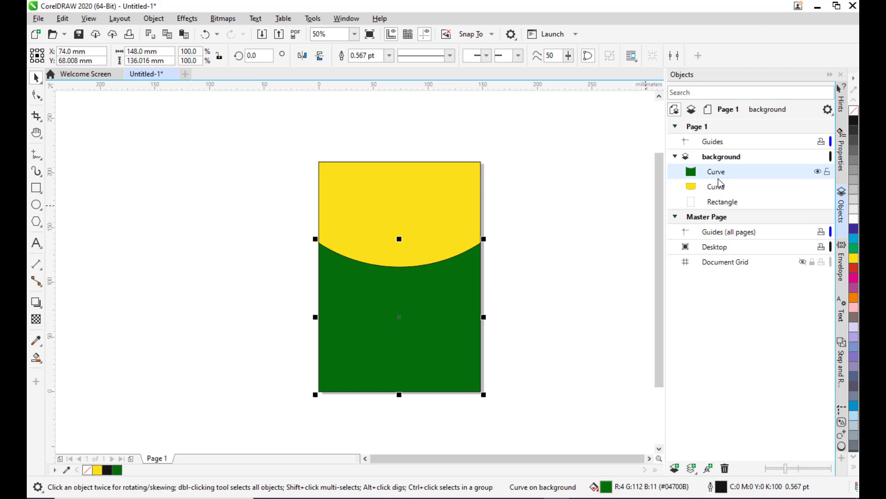
key("ctrl+d")
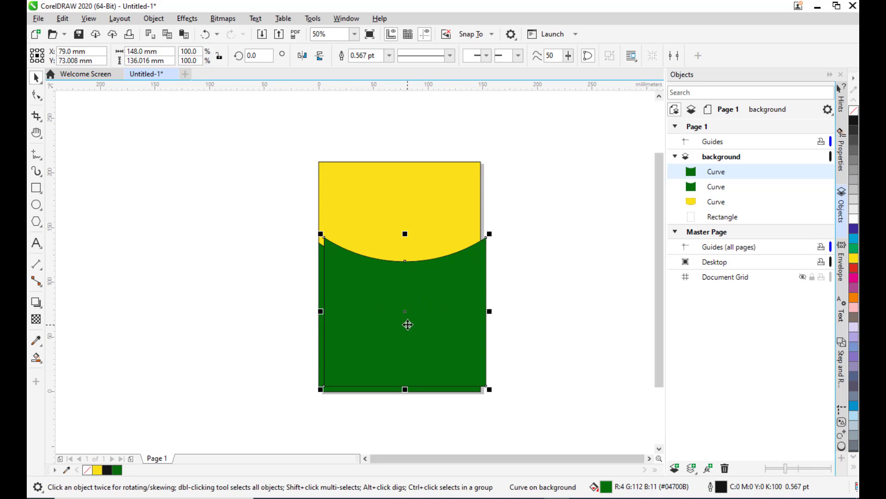
left_click_drag(408, 324, 400, 318)
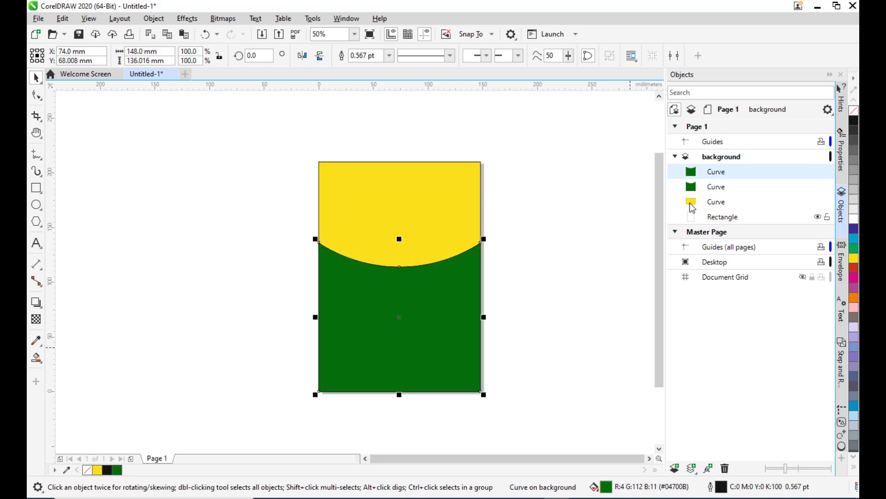
Set the outline width of both green shapes to None.
left_click(381, 56)
left_click(390, 55)
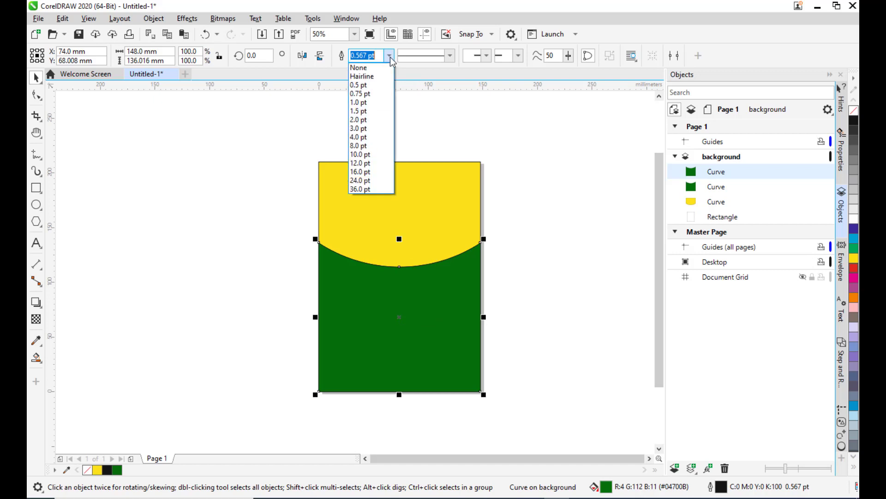
left_click(377, 70)
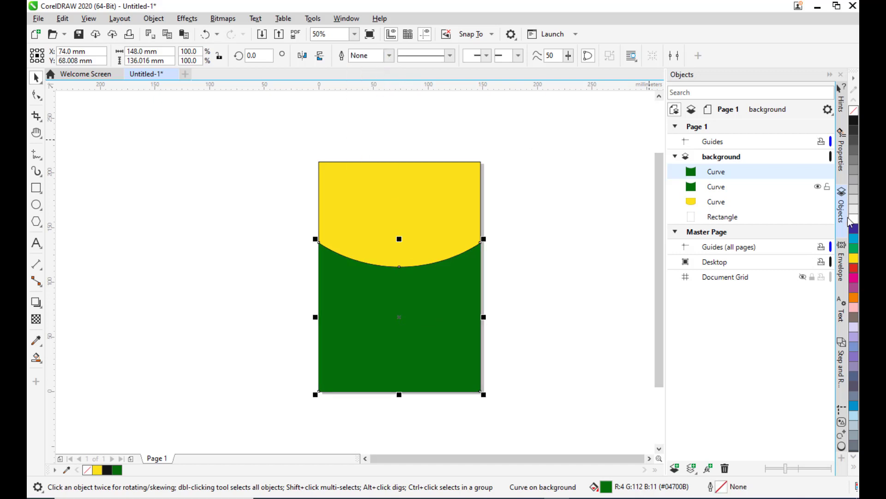
left_click(716, 187)
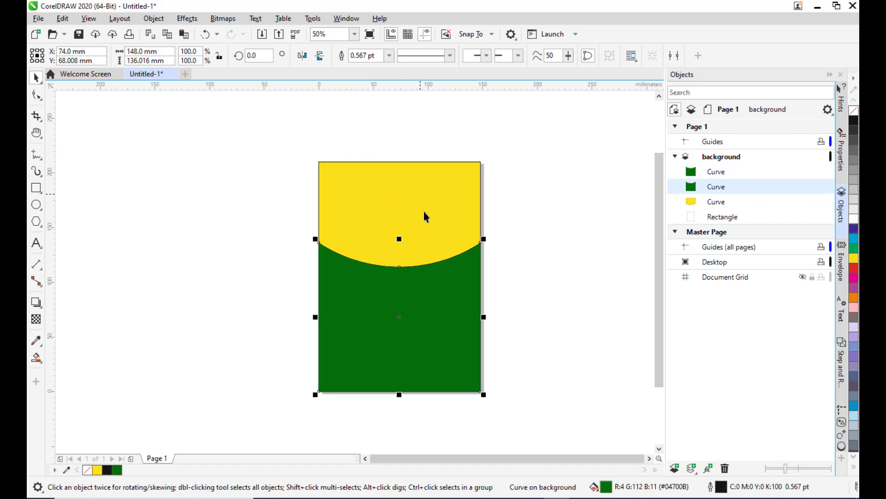
left_click(390, 55)
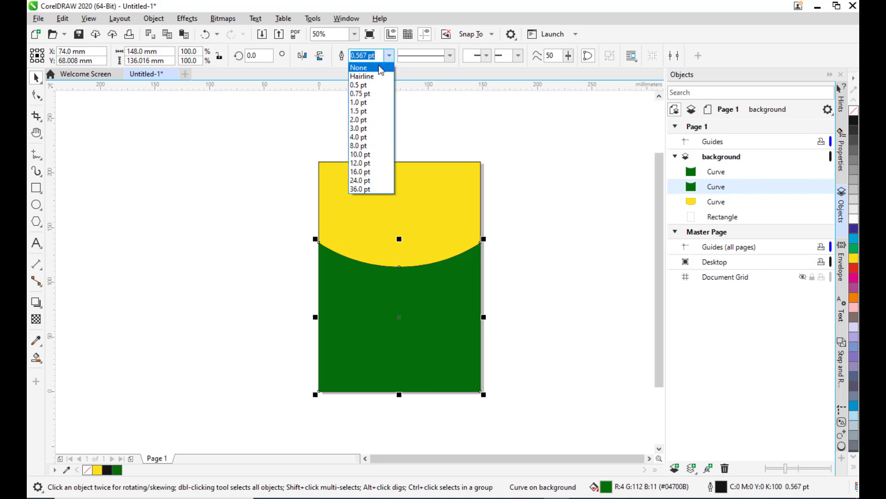
left_click(375, 65)
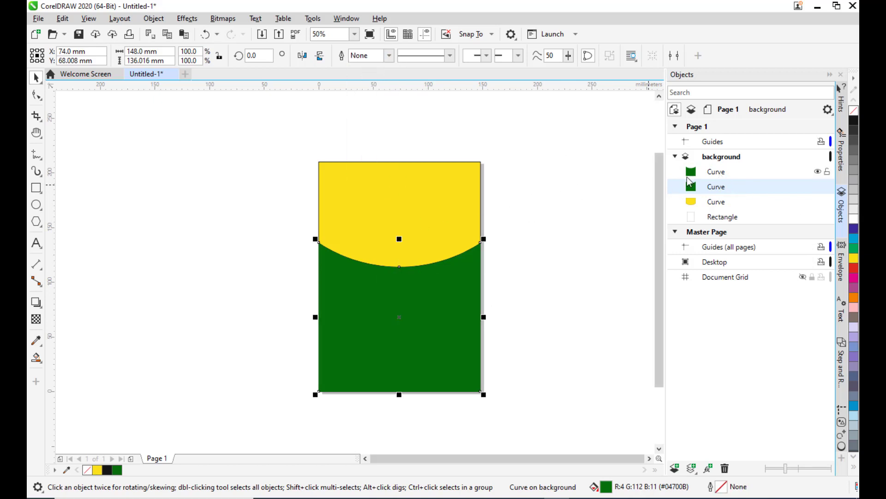
Fill the lower green shape with red.
left_click(513, 192)
left_click(711, 187)
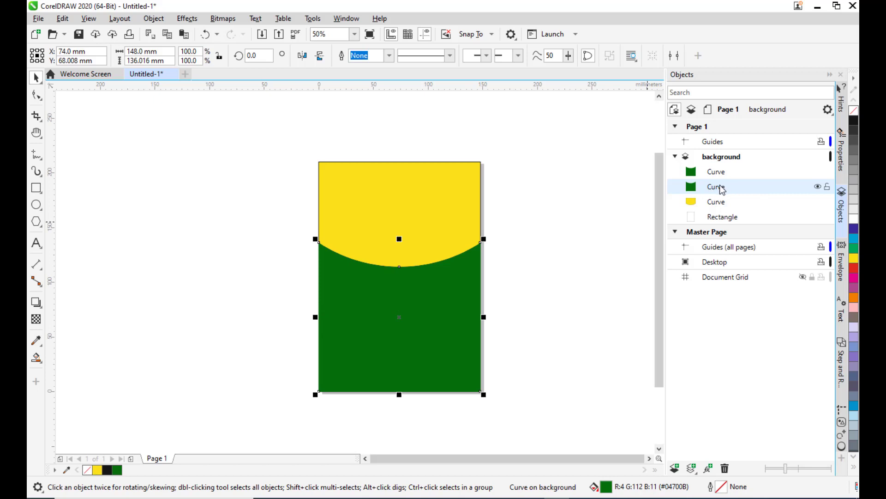
left_click(854, 268)
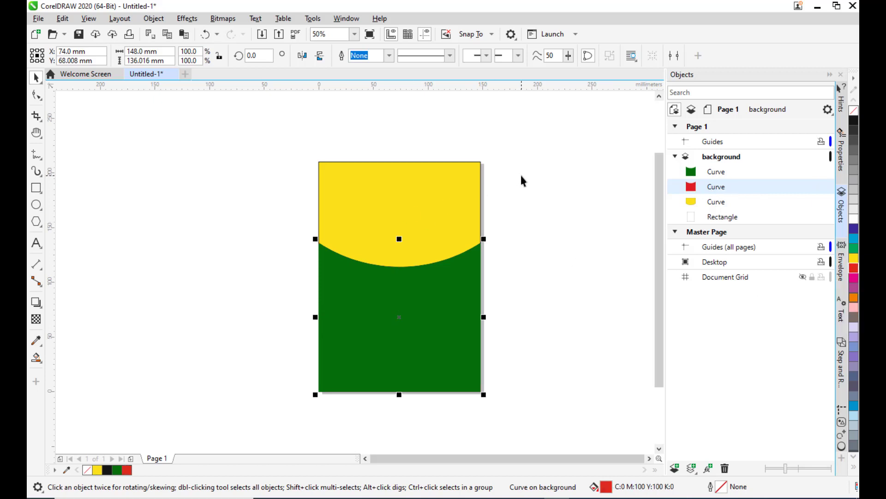
Nudge the red shape upward so a thin red band shows along the curved edge above the green.
key("Up")
key("Up")
key("Up")
key("Up")
key("Up")
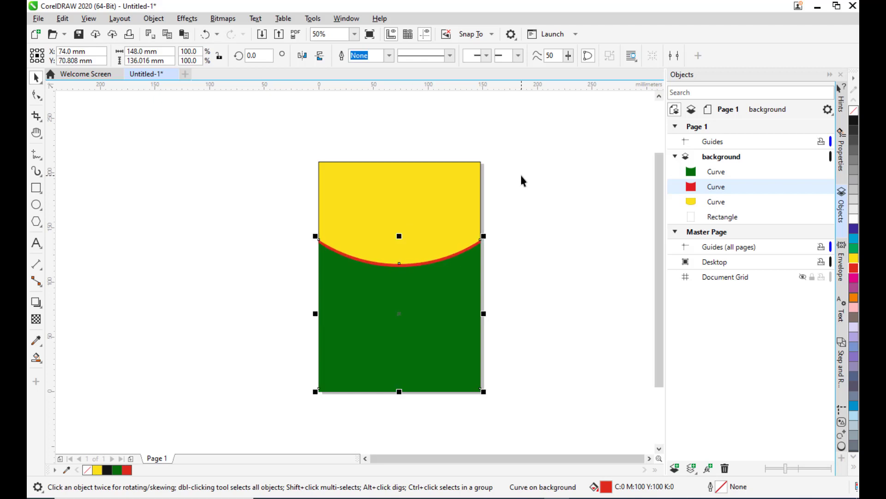
key("Up")
key("Up")
key("Up")
key("Up")
key("Up")
key("Up")
key("Up")
key("Up")
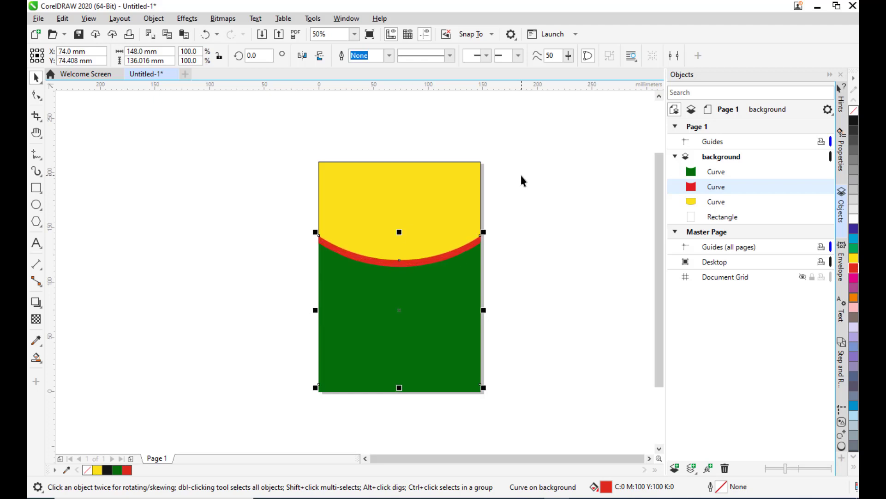
key("Up")
key("Up")
key("Up")
key("Up")
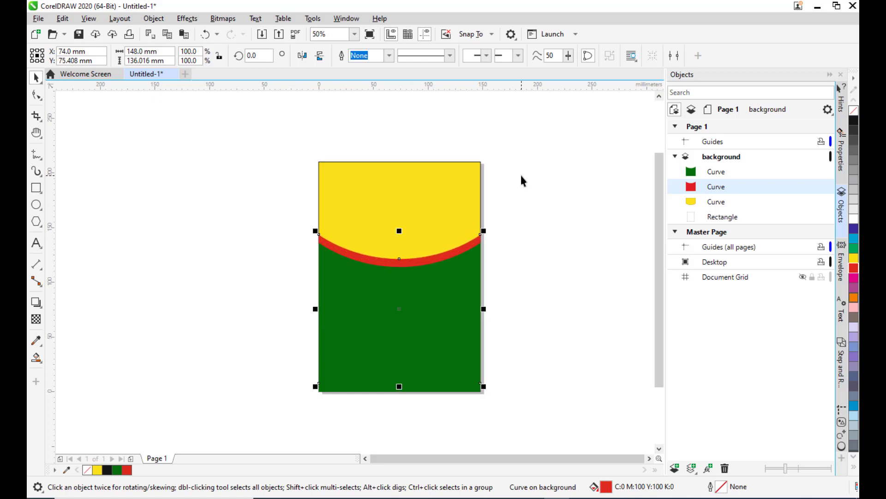
key("Down")
key("Down")
key("Down")
key("Down")
key("Down")
key("Down")
key("Down")
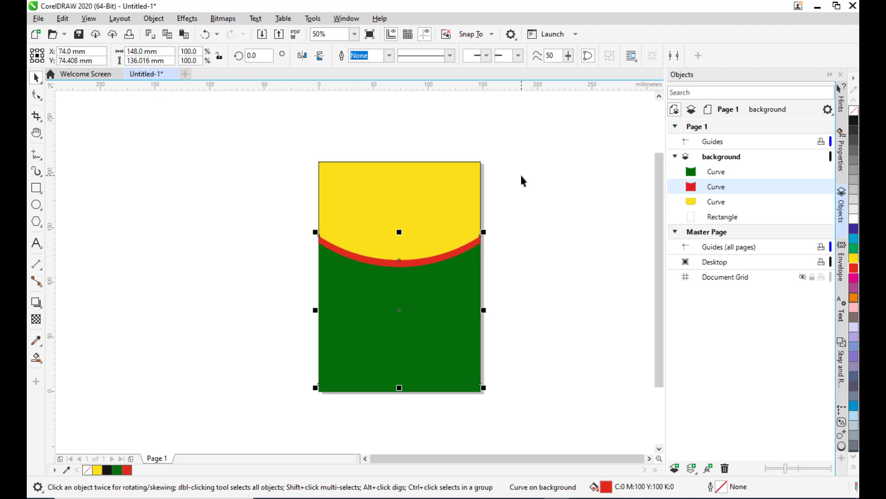
key("Up")
key("Up")
key("Up")
key("Up")
key("Up")
key("Up")
key("Up")
key("Up")
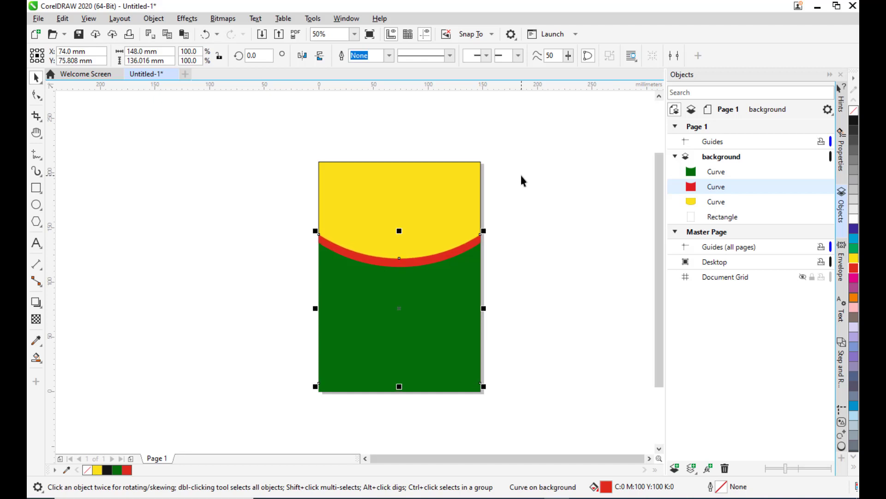
key("Down")
key("Down")
left_click(541, 180)
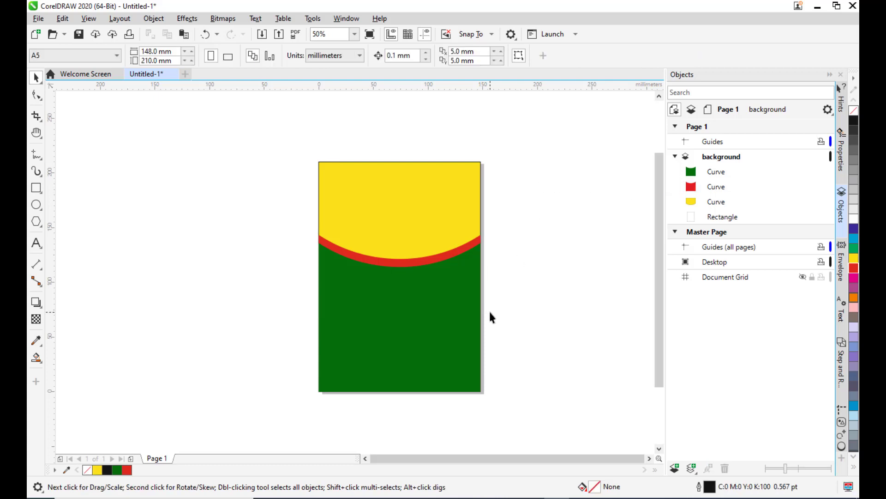
Draw a shallow downward-curving line about 165 mm wide beside the page with the 3-Point Curve tool.
left_click(445, 295)
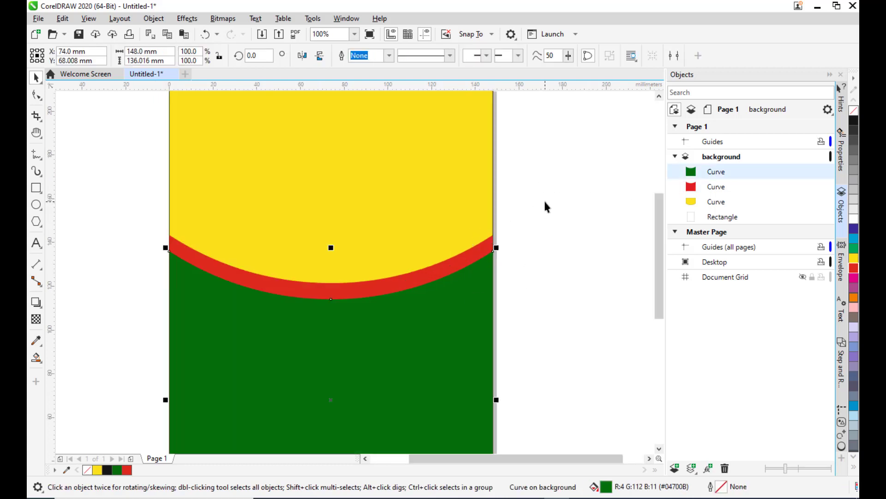
scroll(545, 206, "down", 2)
key("h")
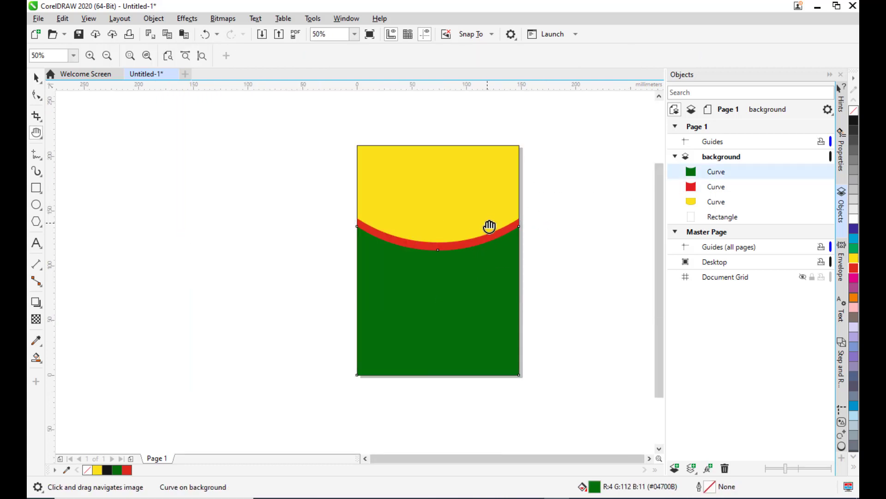
left_click_drag(491, 226, 424, 250)
scroll(379, 218, "up", 2)
left_click_drag(359, 271, 392, 280)
left_click(37, 155)
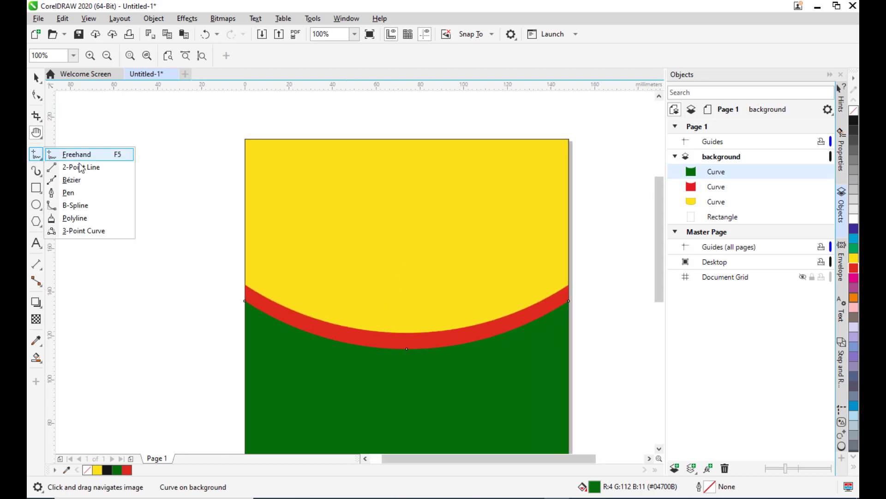
left_click(96, 233)
scroll(241, 208, "down", 2)
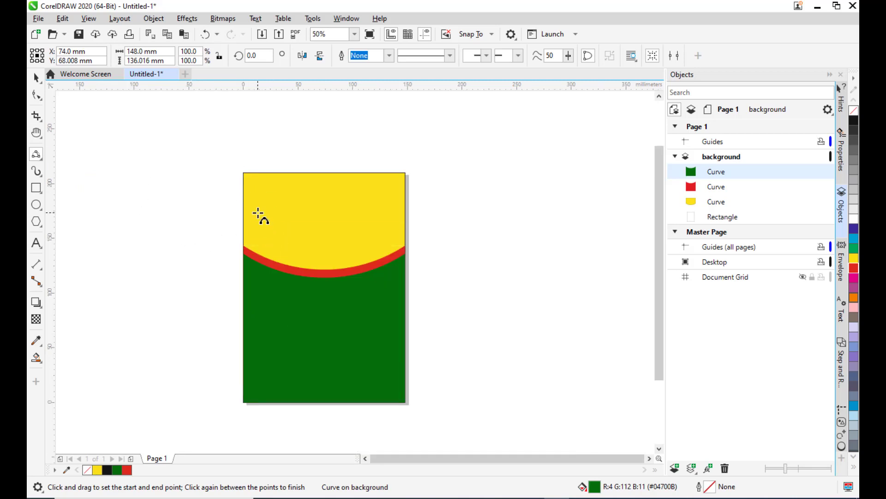
scroll(258, 213, "up", 2)
scroll(117, 186, "down", 2)
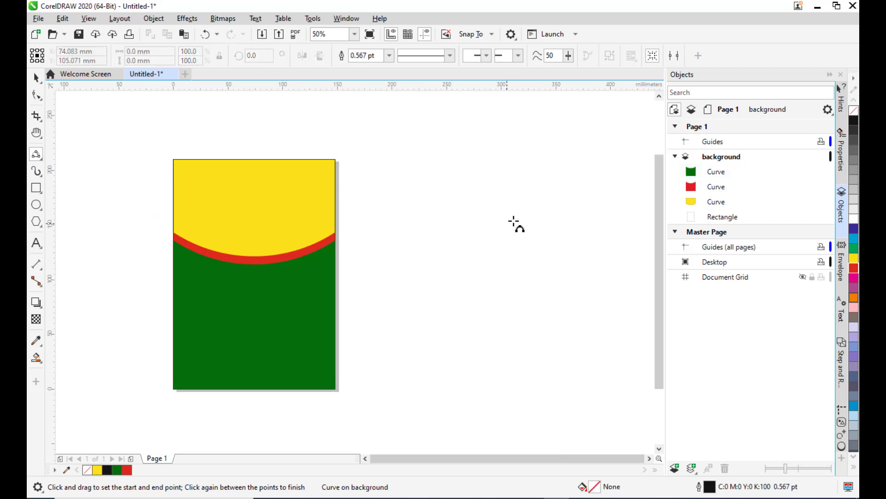
left_click_drag(391, 225, 572, 231)
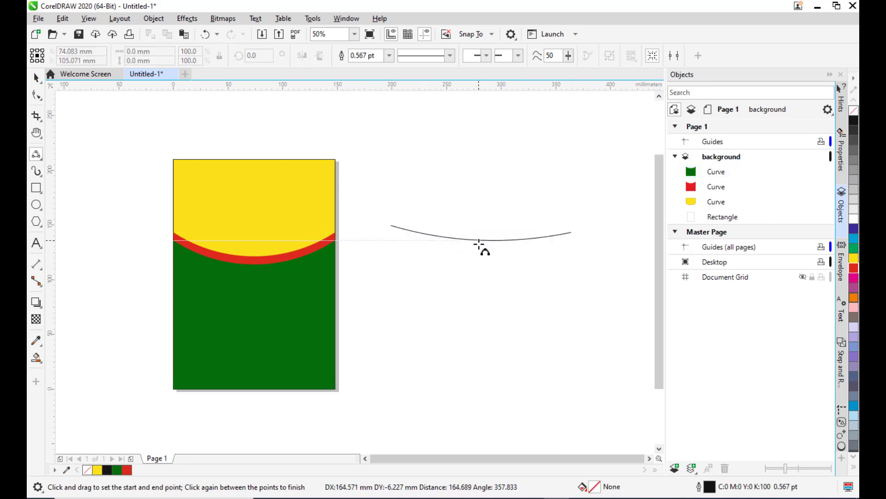
left_click(480, 245)
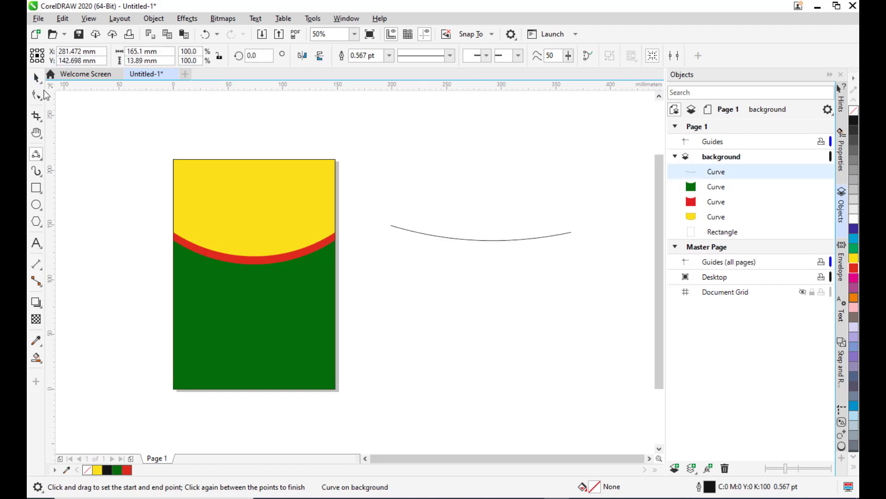
Duplicate the curved line and move the copy just below the original.
left_click(37, 79)
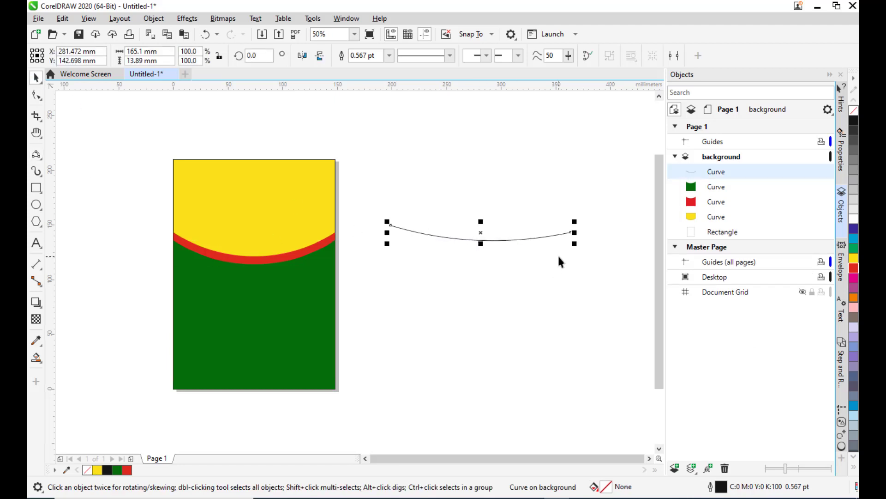
key("ctrl+d")
left_click_drag(486, 231, 480, 247)
scroll(591, 200, "up", 2)
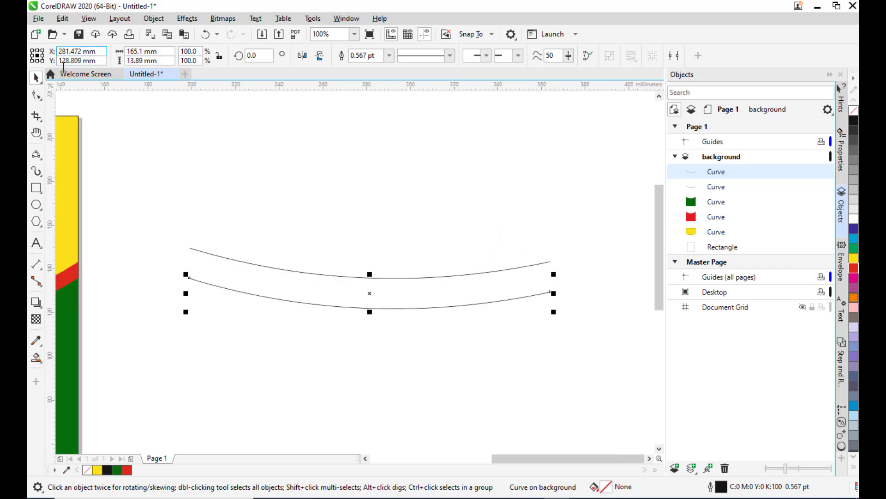
Try to join the right end nodes of the two curved lines with the Shape tool.
left_click(40, 96)
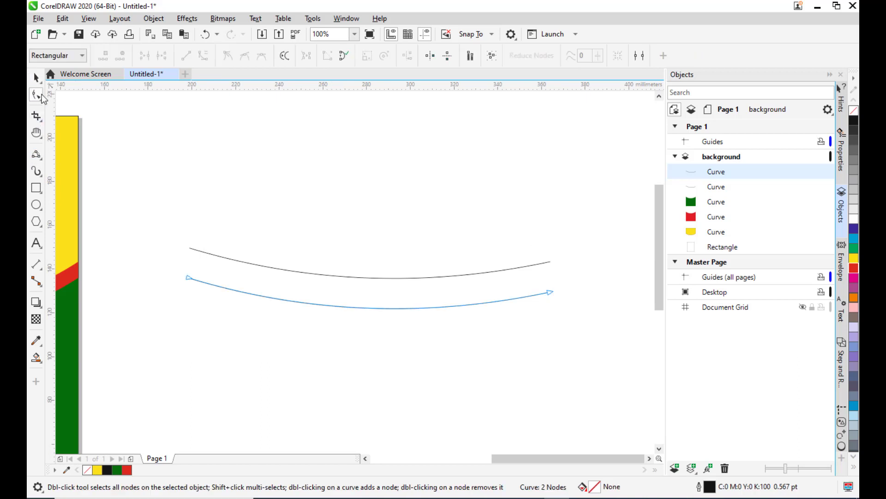
left_click(549, 262)
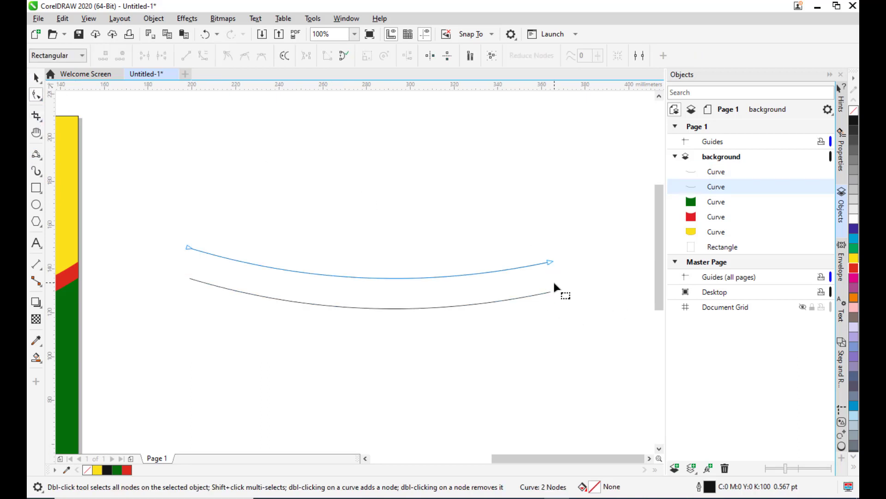
left_click(550, 261)
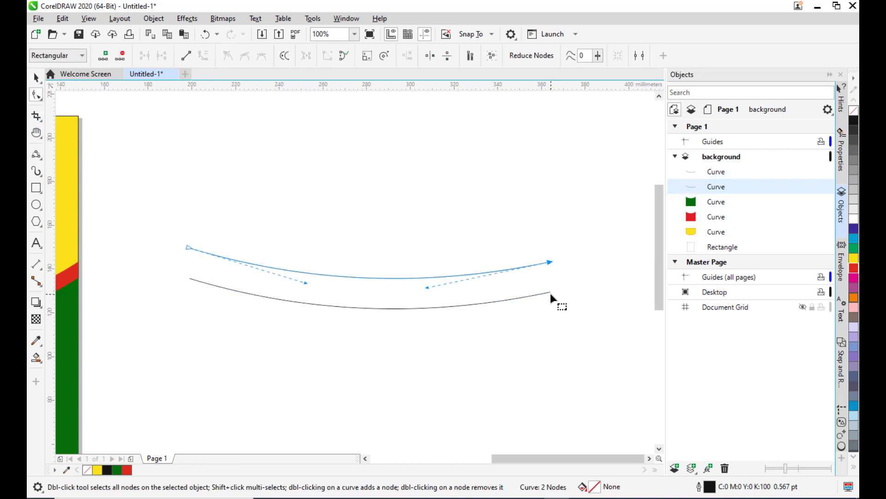
left_click(550, 293, "shift")
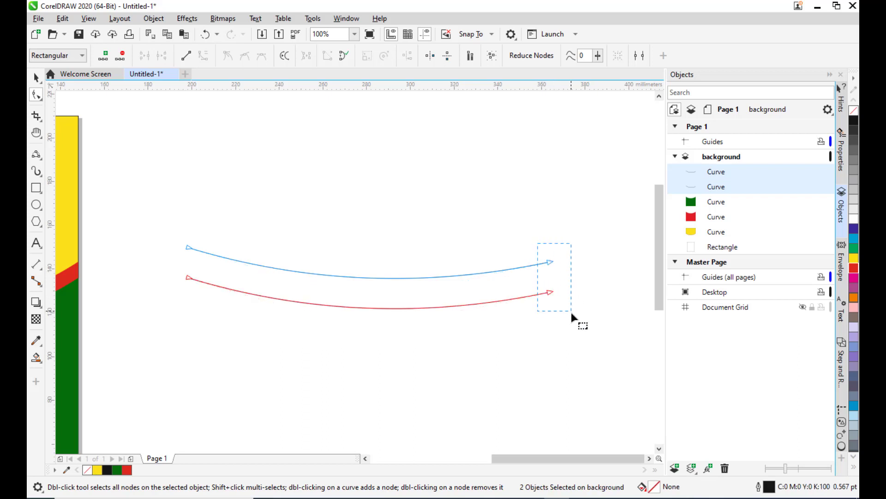
left_click_drag(574, 322, 575, 322)
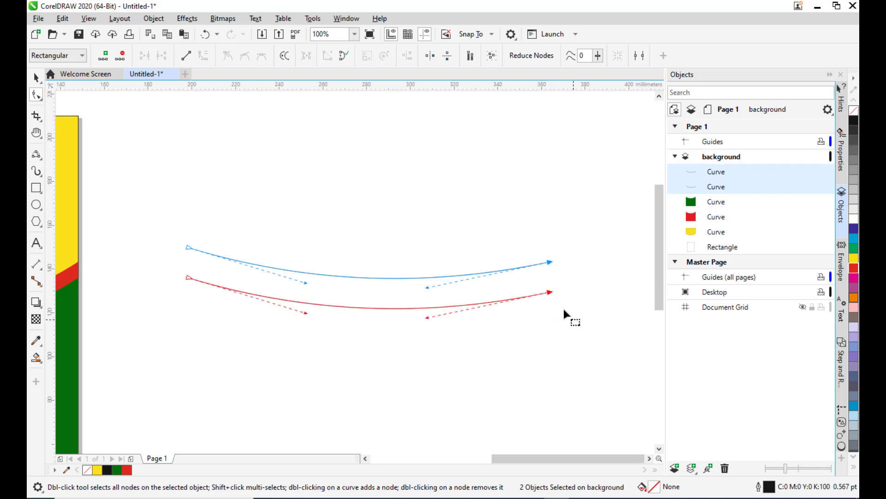
right_click(550, 264)
left_click(542, 223)
left_click(36, 77)
left_click(257, 143)
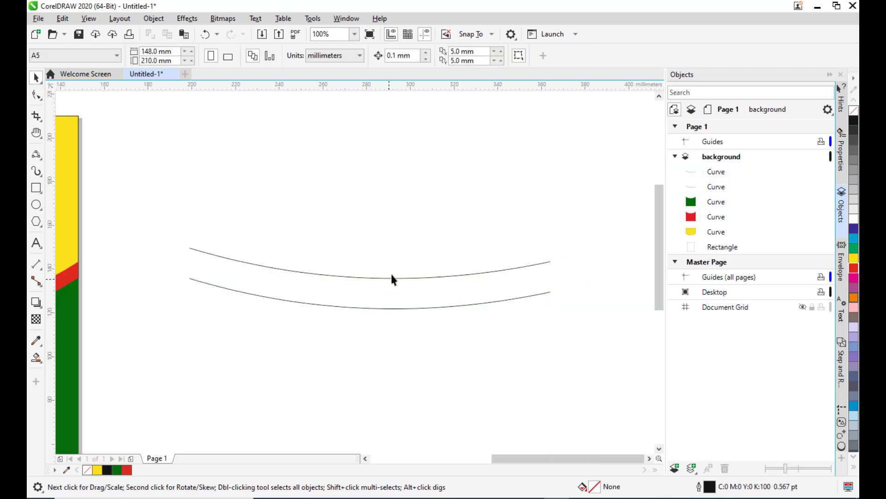
Select both curved lines and weld them into a single curve object.
left_click(392, 276)
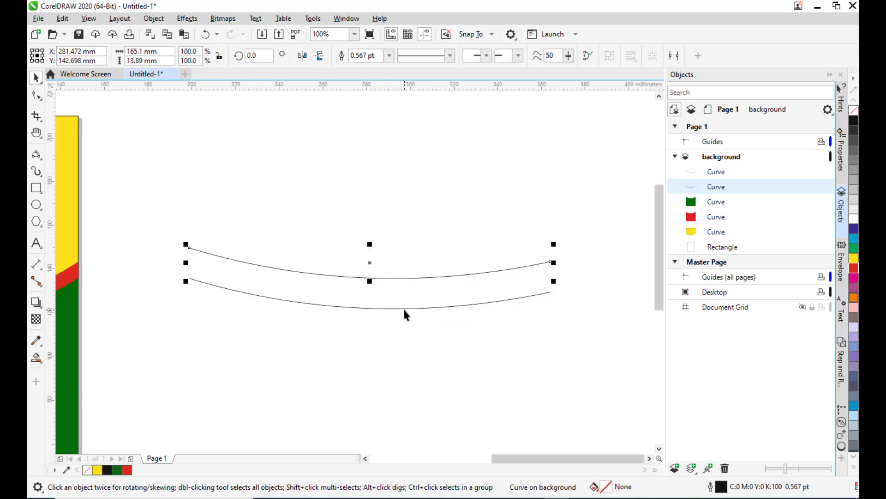
left_click(403, 308, "shift")
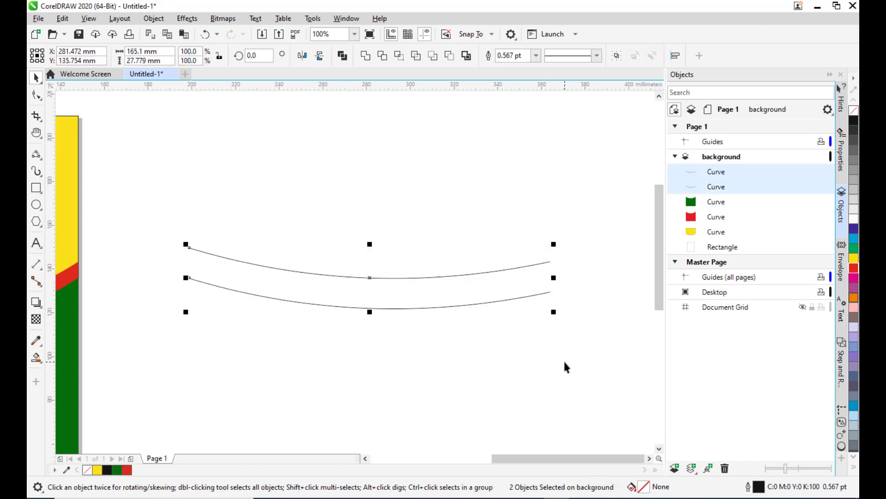
left_click(365, 56)
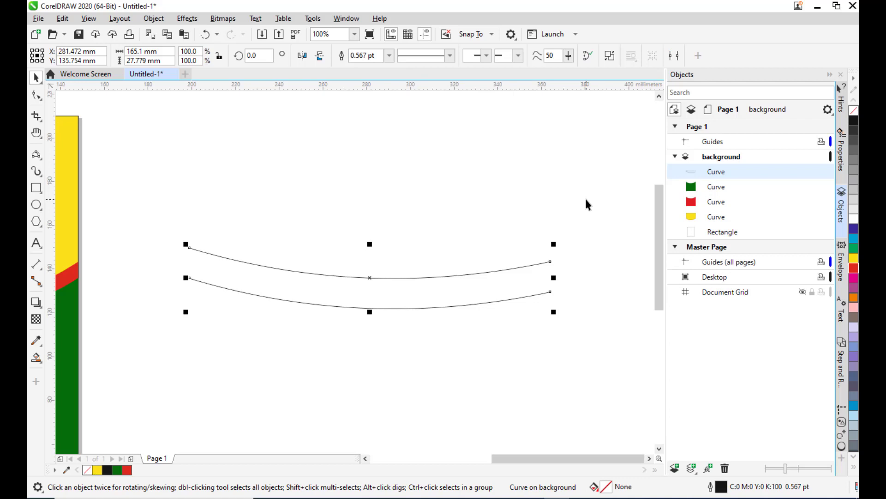
left_click(36, 95)
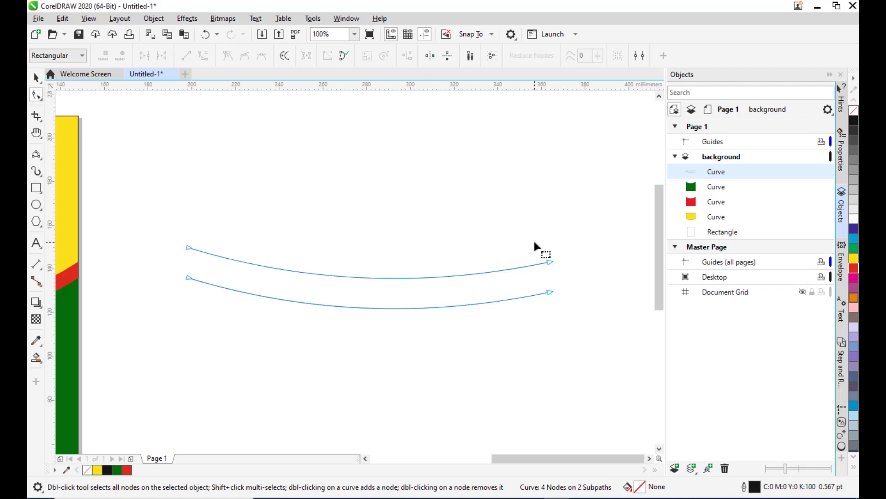
Join the right end nodes of the two welded curve lines with the Shape tool.
left_click_drag(582, 322, 575, 313)
right_click(549, 261)
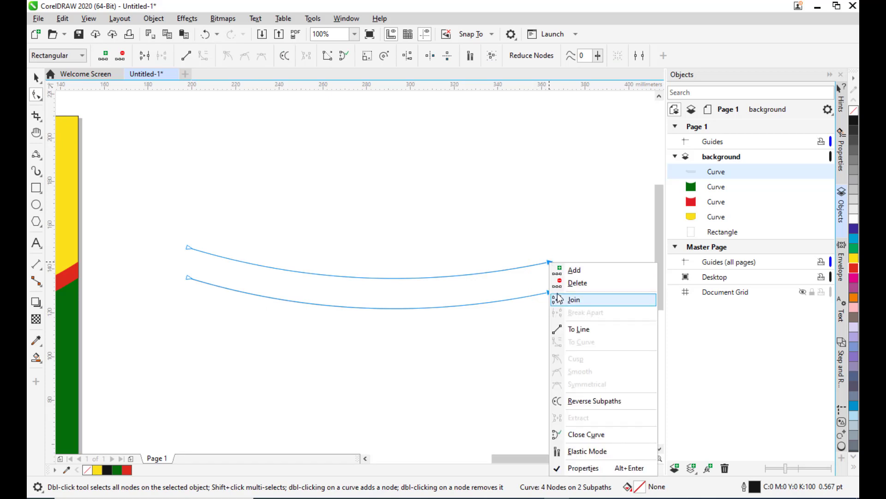
left_click(574, 299)
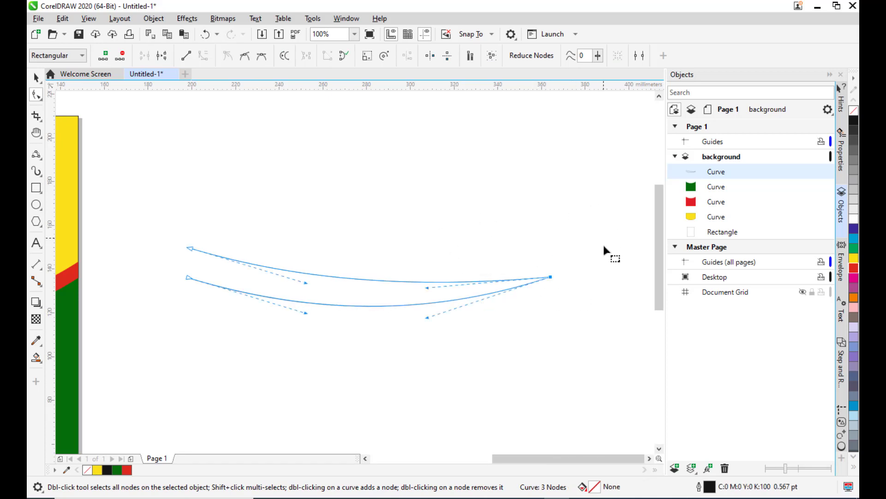
Join the left end nodes of the two curve lines to close the band shape.
left_click_drag(163, 226, 199, 300)
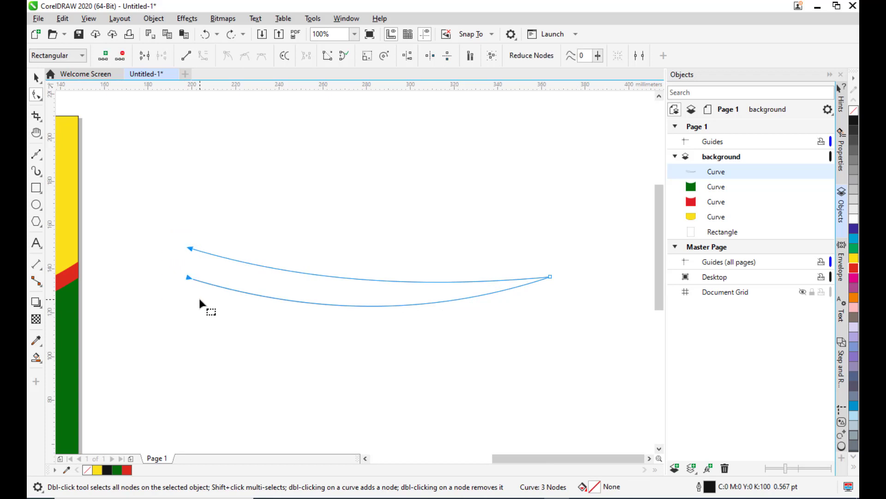
right_click(189, 247)
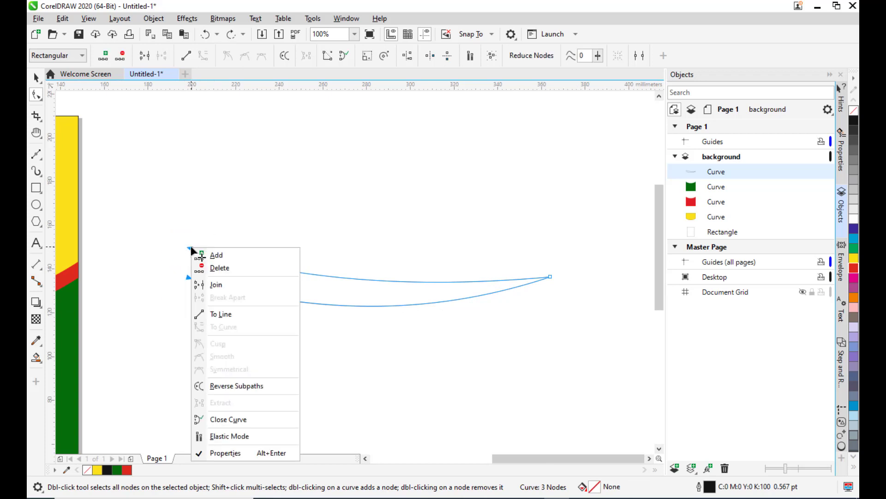
left_click(216, 285)
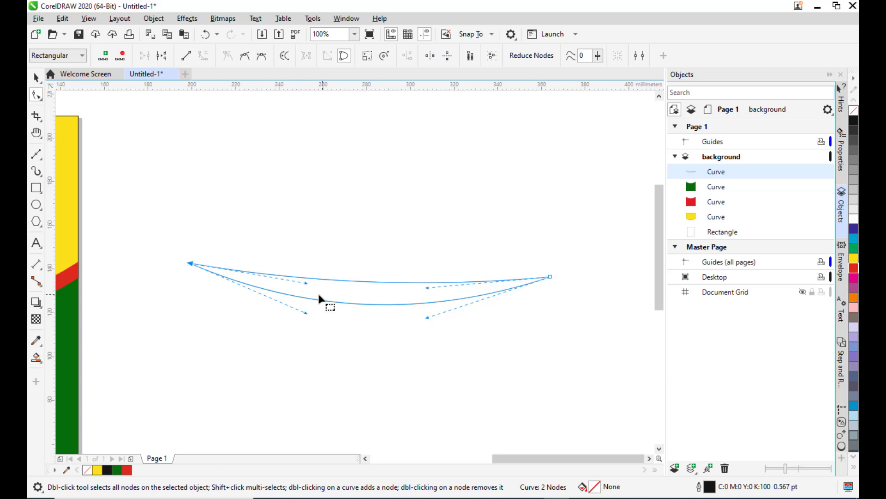
Reshape the band's left end into a short straight edge by adjusting its nodes and handles.
scroll(228, 286, "up", 1)
left_click(236, 273)
double_click(236, 274)
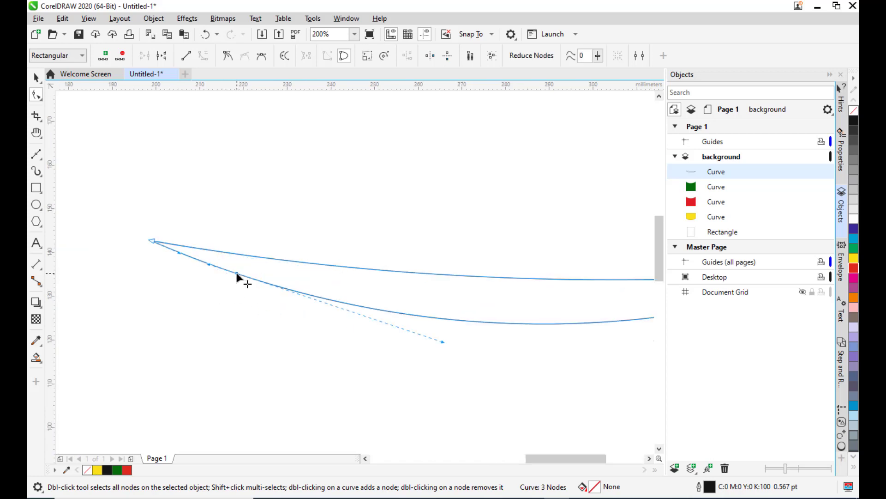
left_click_drag(236, 273, 151, 253)
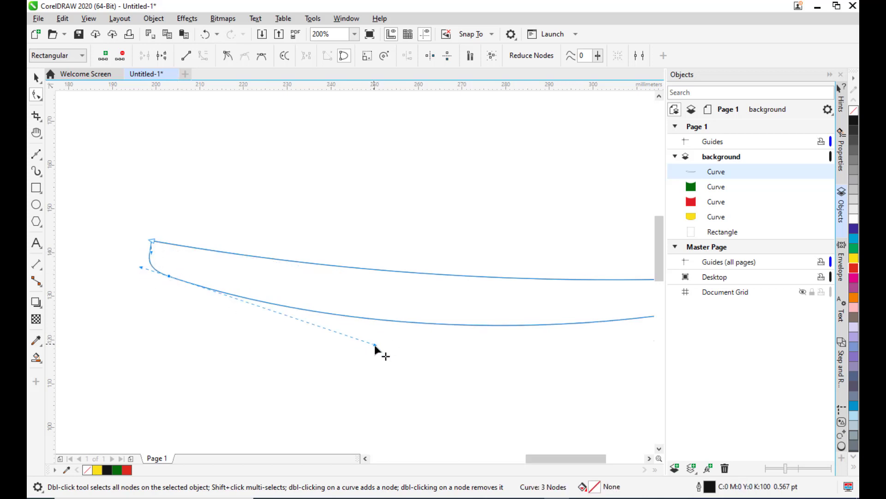
left_click_drag(375, 345, 167, 272)
left_click_drag(151, 240, 174, 244)
left_click_drag(162, 274, 165, 275)
left_click(178, 285)
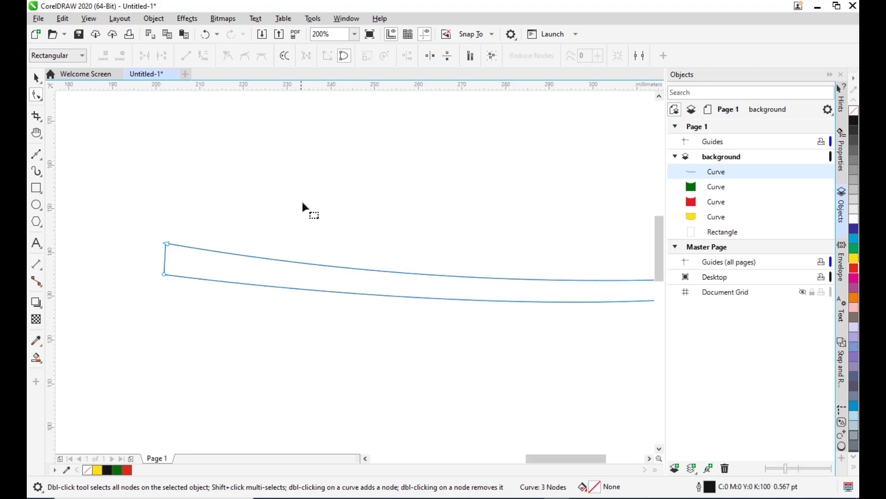
scroll(301, 199, "down", 2)
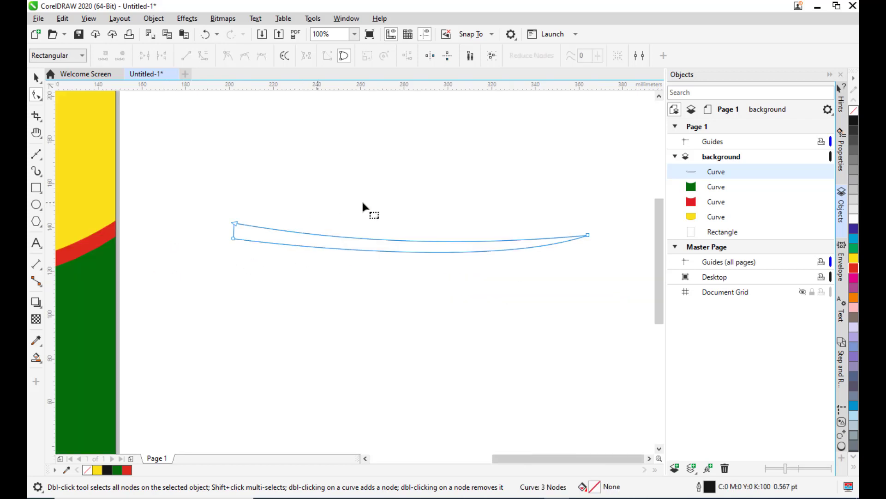
Adjust the right node's handles to smooth the band's lower curve toward its pointed end.
left_click(588, 235)
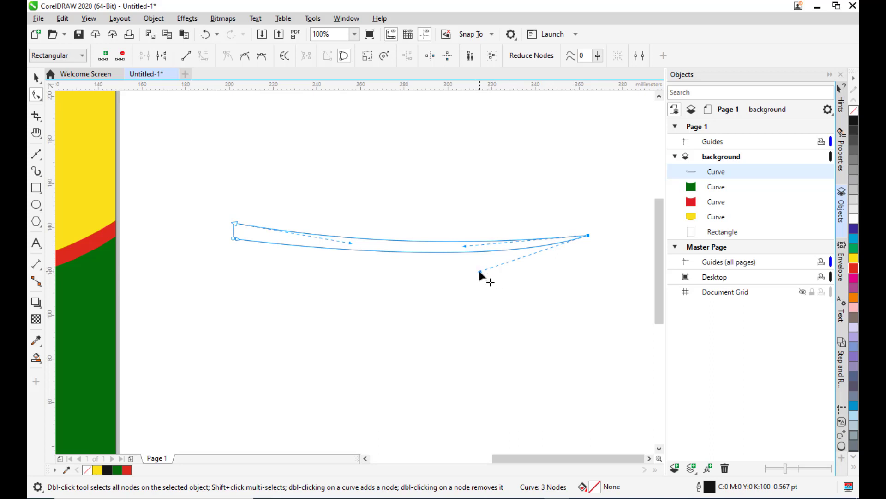
left_click_drag(479, 270, 467, 284)
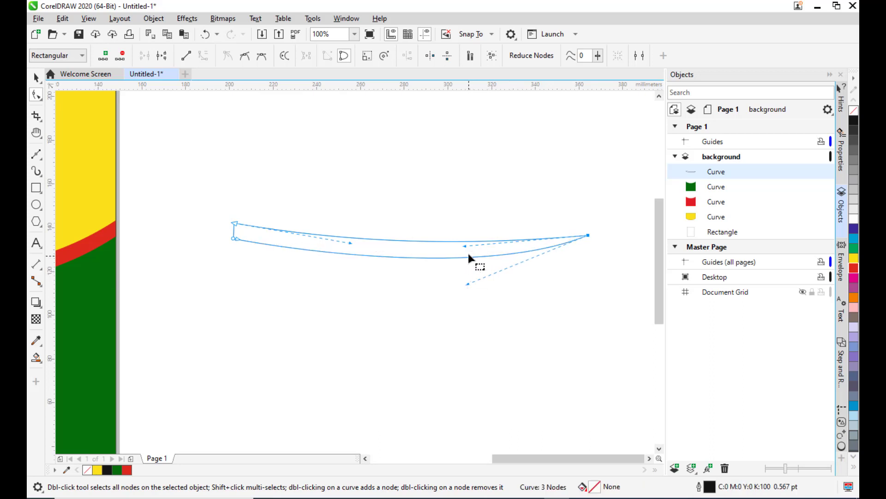
left_click_drag(464, 246, 459, 250)
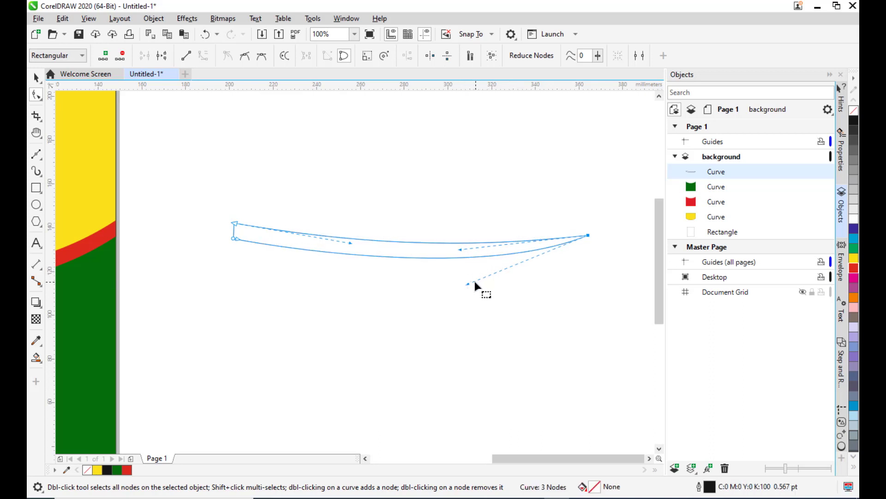
left_click_drag(467, 284, 462, 294)
left_click(471, 190)
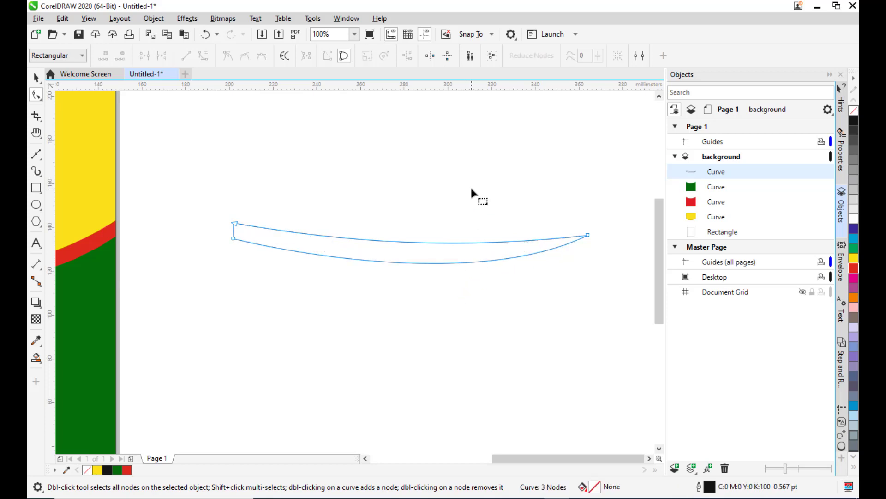
scroll(470, 181, "down", 1)
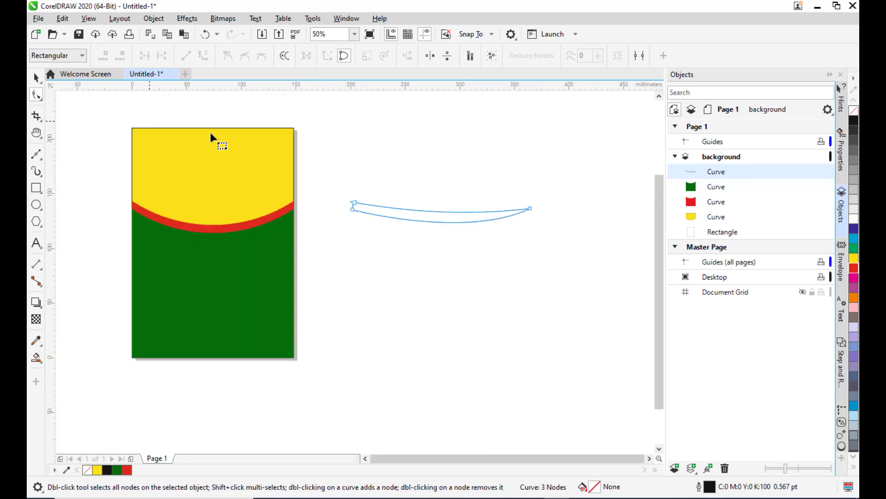
Fill the band with red and move it onto the yellow upper area of the page.
left_click(37, 78)
scroll(428, 184, "up", 1)
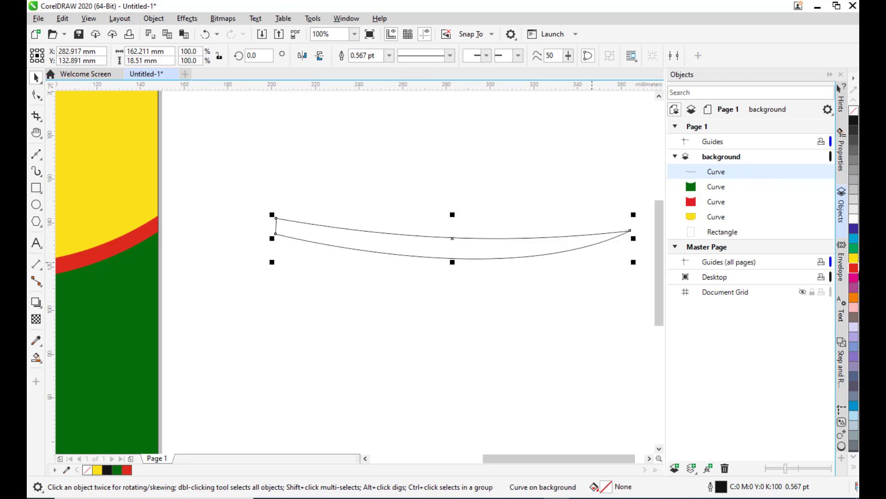
left_click(854, 267)
scroll(276, 179, "down", 1)
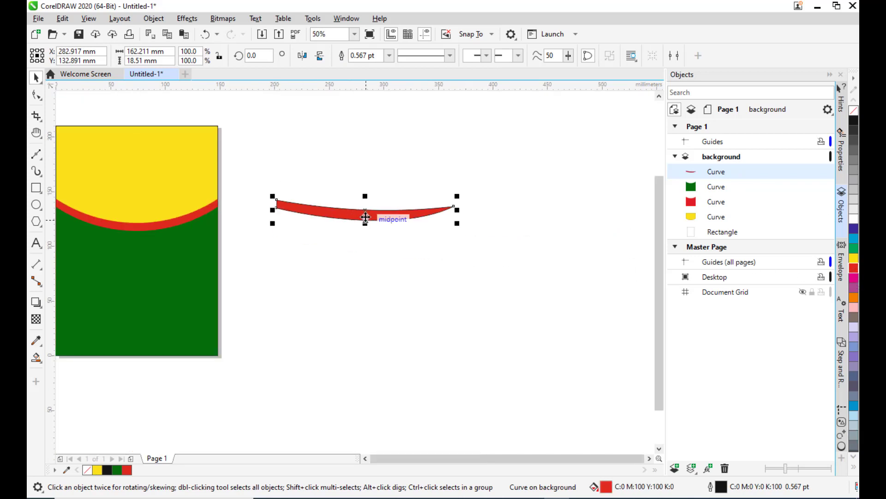
left_click_drag(366, 216, 110, 185)
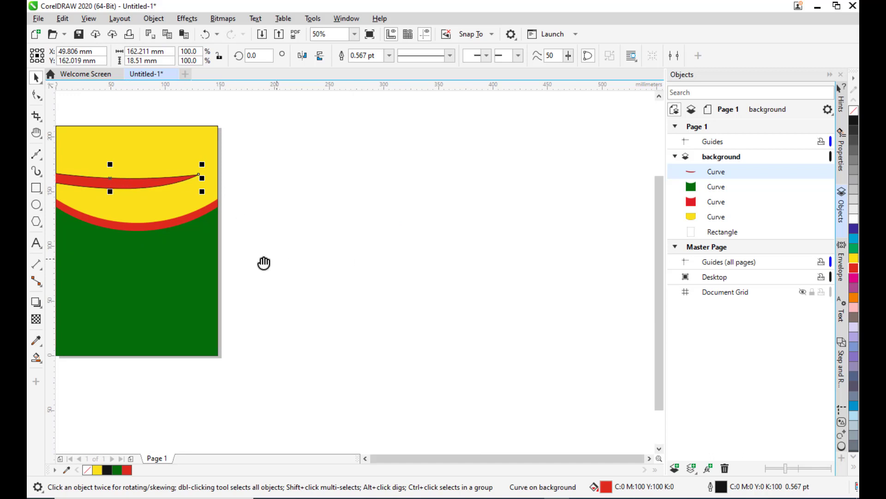
Scale the red band to about 70% (about 114 mm wide) and position it near the page's left edge.
key("h")
left_click_drag(263, 263, 623, 304)
scroll(493, 268, "up", 1)
left_click_drag(462, 244, 269, 285)
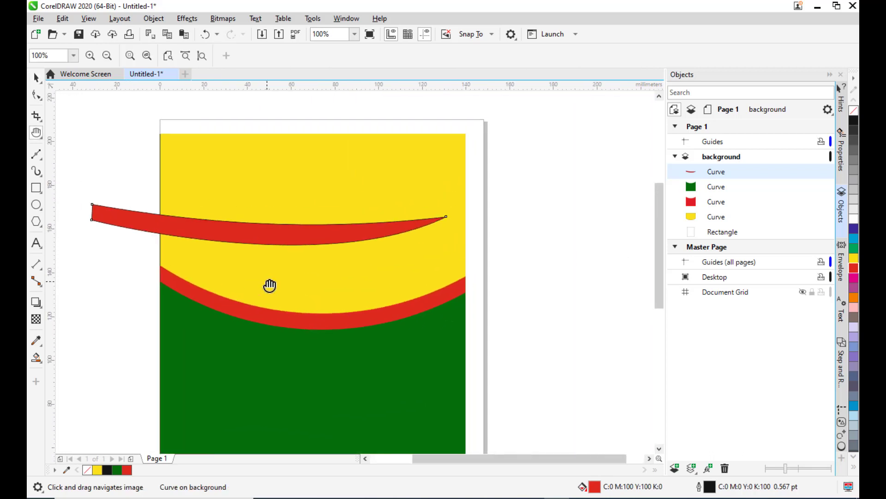
key("space")
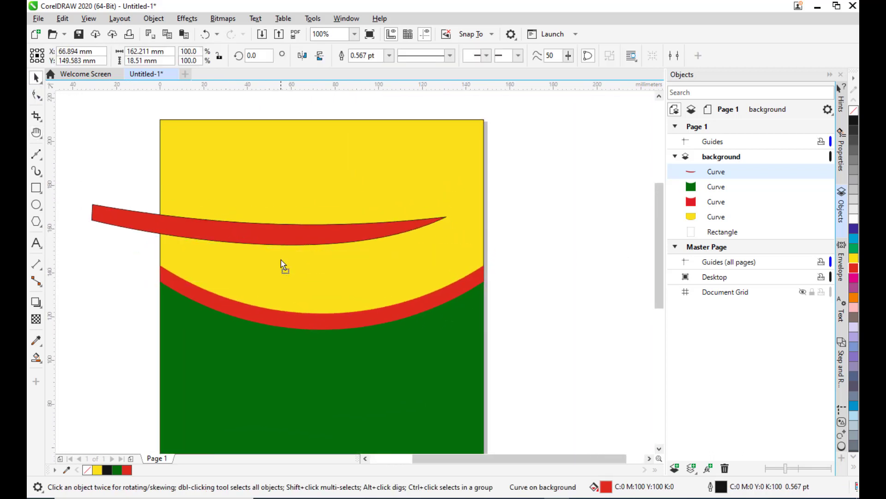
left_click_drag(488, 225, 436, 232)
scroll(244, 255, "up", 1)
left_click_drag(263, 255, 252, 265)
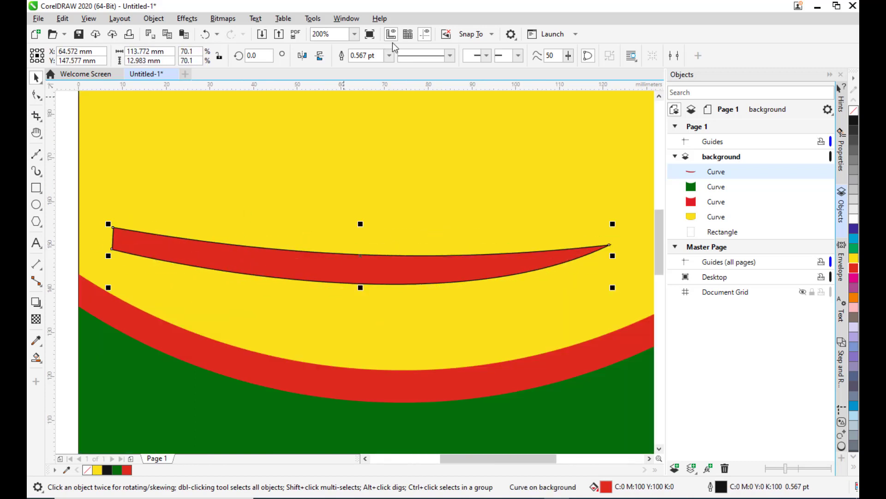
Remove the band's outline and align its left end with the page's left edge.
left_click(389, 55)
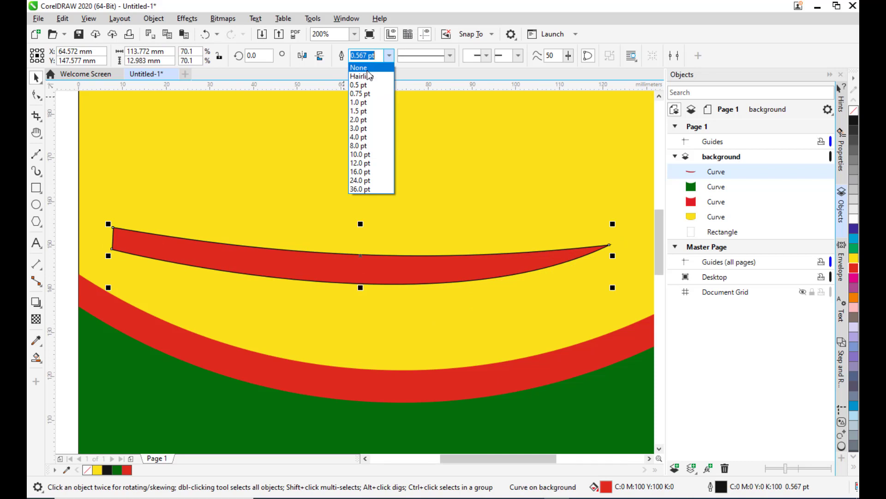
left_click(365, 67)
scroll(315, 228, "down", 1)
left_click_drag(321, 249, 258, 239)
scroll(257, 239, "up", 1)
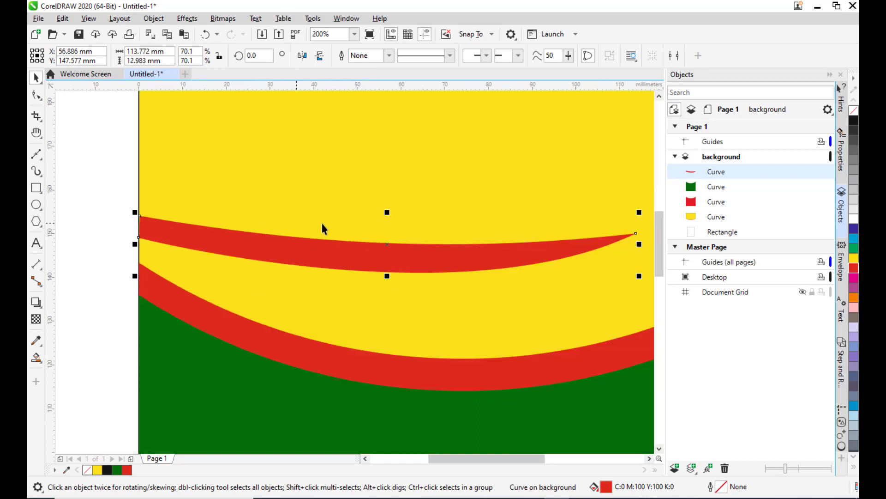
Turn off alignment guides.
left_click(88, 18)
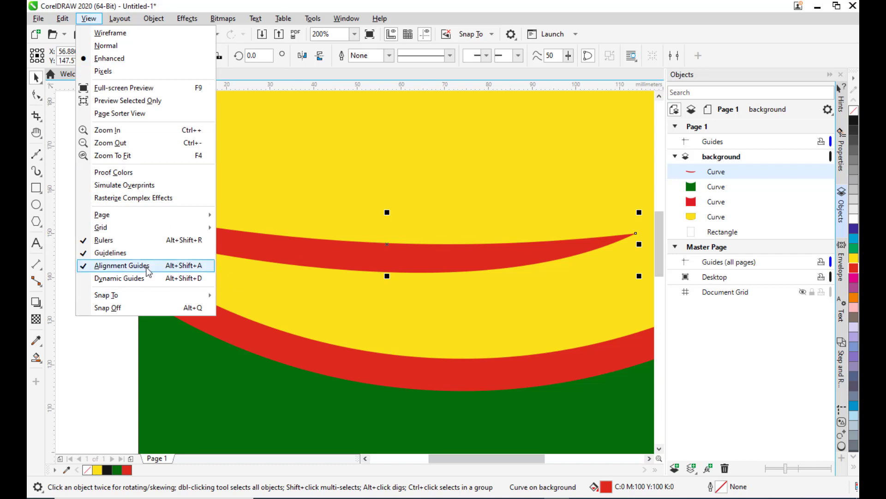
left_click(89, 19)
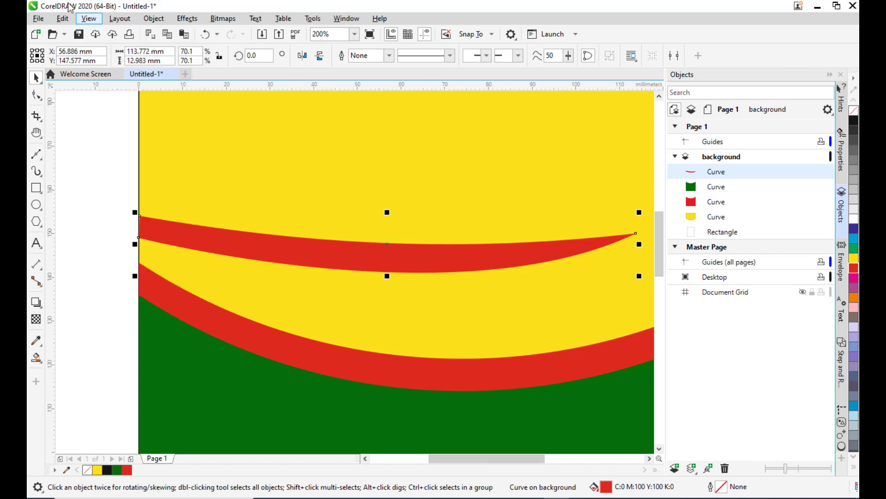
left_click(88, 19)
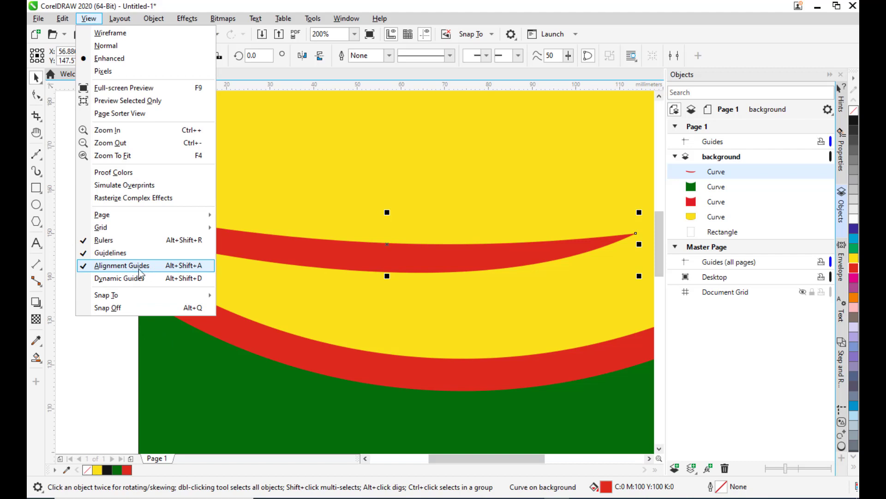
left_click(139, 269)
Rotate the band to about 343° and narrow it to about 71 mm, placing it above the red arc.
left_click(375, 249)
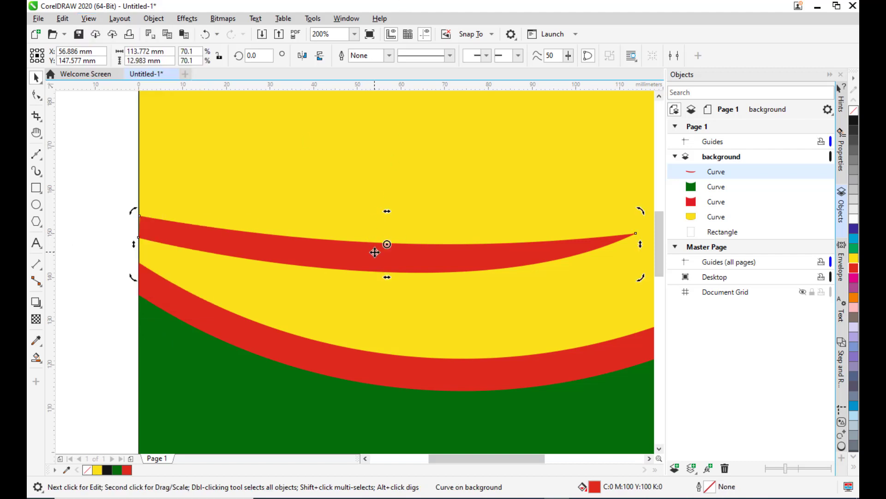
left_click_drag(640, 277, 591, 314)
left_click_drag(342, 242, 337, 288)
left_click_drag(631, 276, 453, 276)
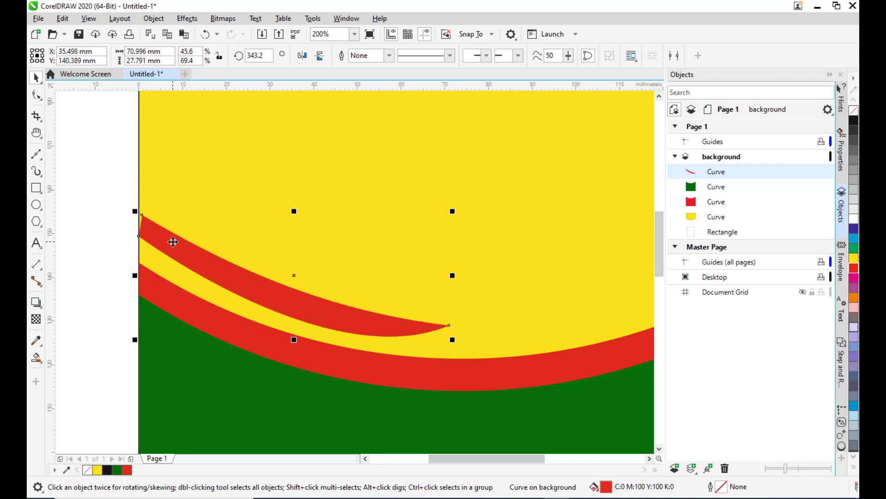
left_click_drag(172, 240, 172, 250)
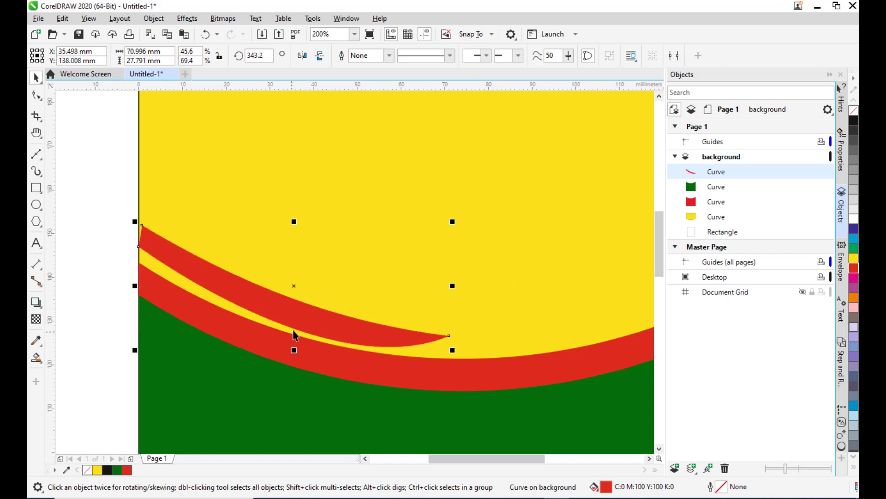
left_click_drag(294, 310, 290, 297)
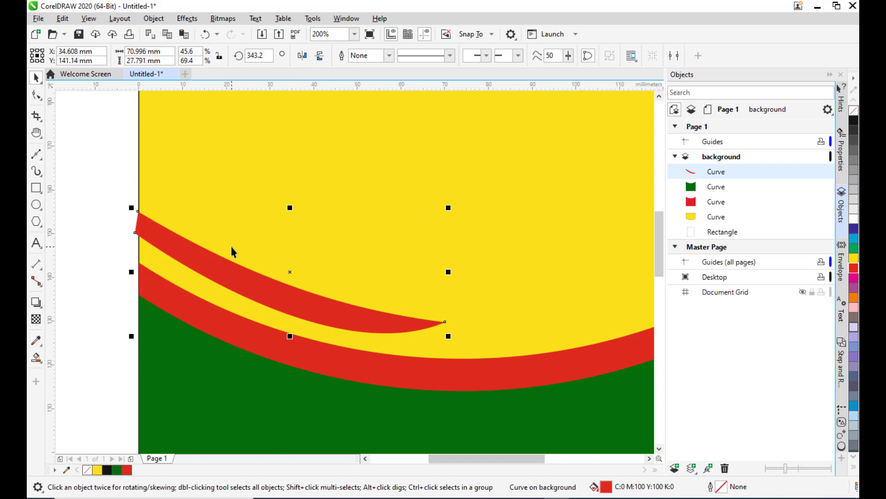
Reshape the band's curve with the Shape tool so it bends along the red arc.
left_click(36, 95)
left_click_drag(136, 232, 139, 250)
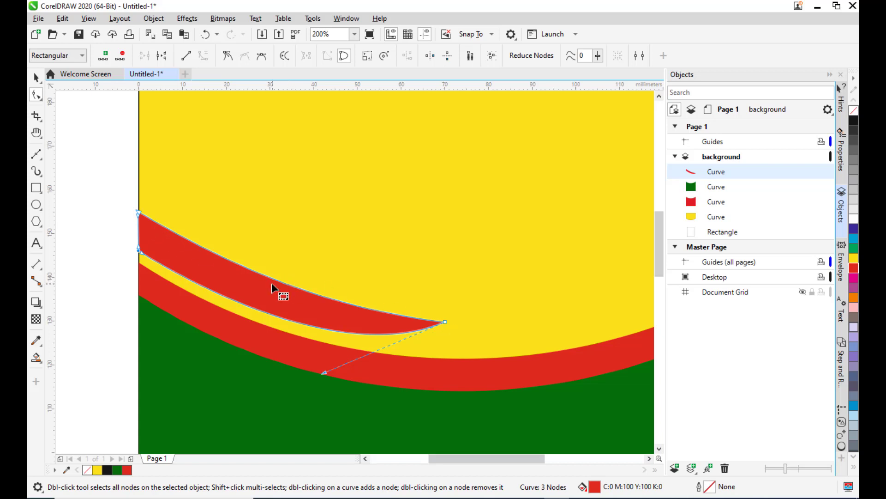
left_click_drag(262, 275, 259, 282)
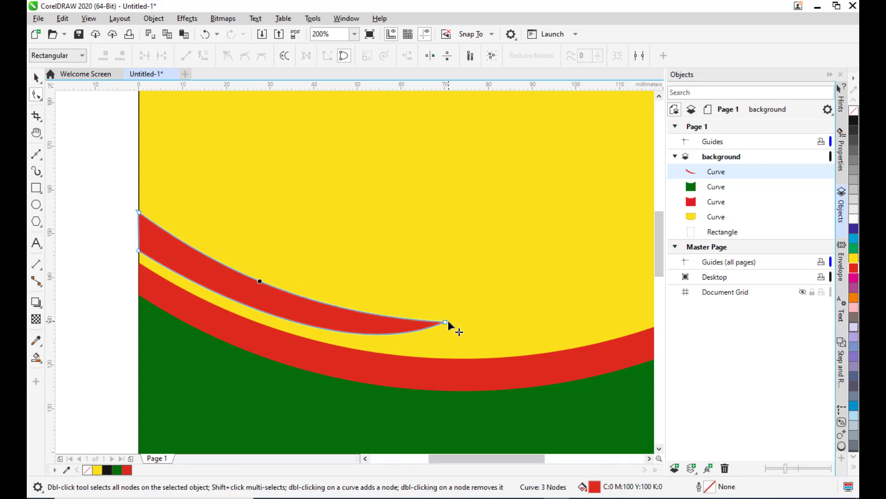
left_click(36, 77)
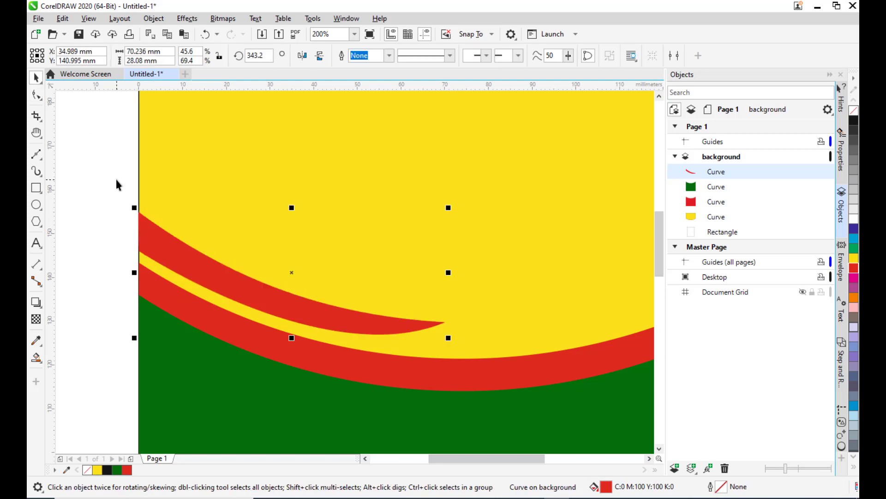
Shrink the band to about 59 mm wide at about 340° rotation and reposition it along the arc.
left_click(115, 177)
scroll(118, 176, "down", 1)
left_click(239, 251)
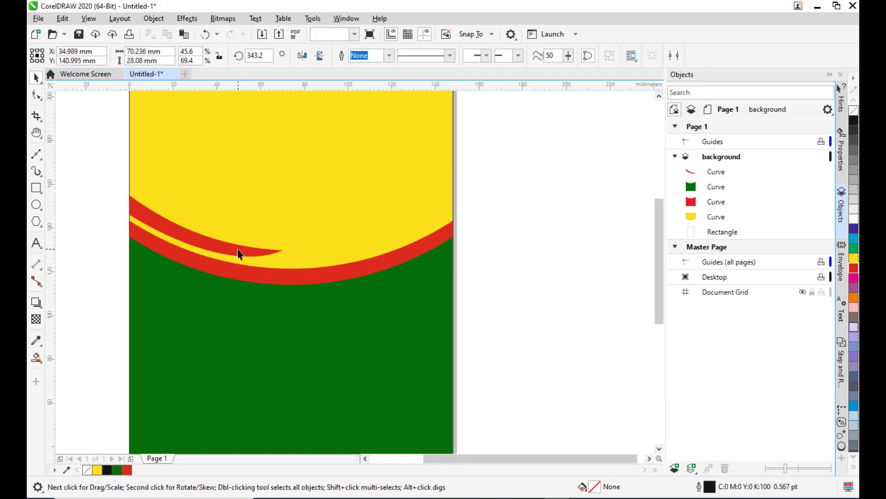
left_click_drag(285, 225, 261, 226)
left_click_drag(189, 236, 191, 231)
scroll(190, 228, "up", 1)
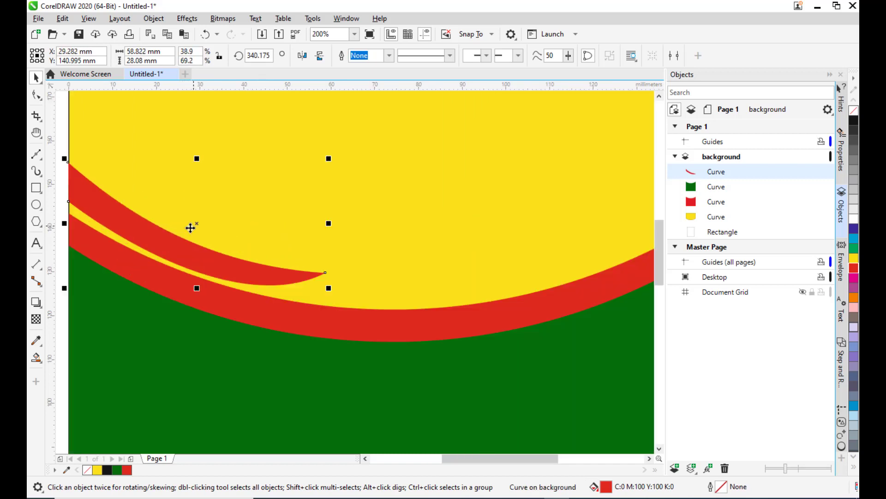
Refine the band's pointed tip with the Shape tool, adjusting its end node and handle along the red arc.
left_click(34, 95)
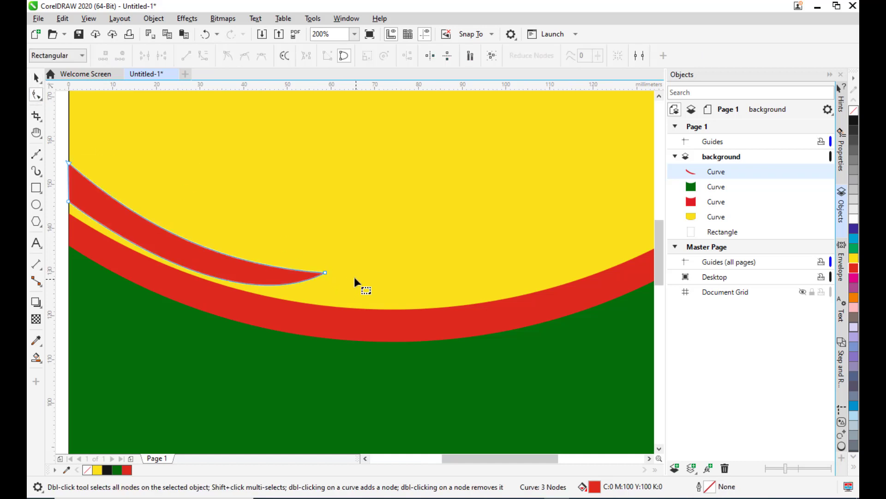
left_click(325, 273)
left_click_drag(224, 324, 198, 291)
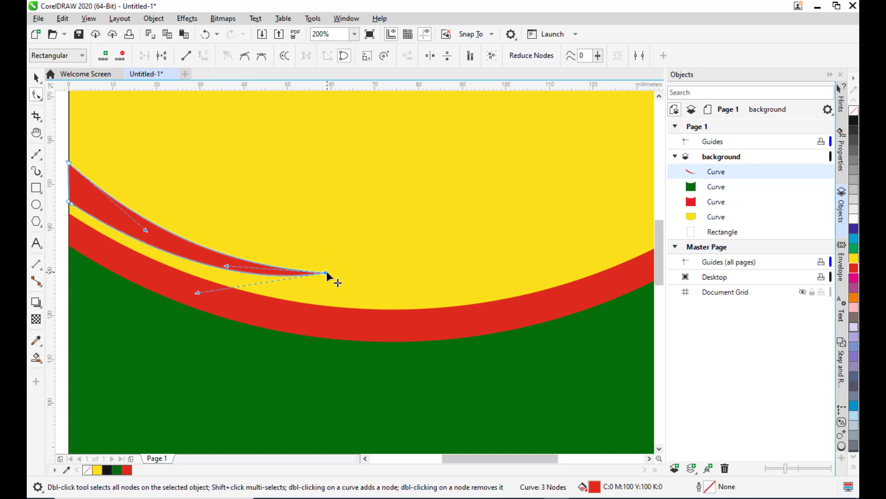
left_click_drag(325, 274, 311, 272)
left_click_drag(312, 273, 313, 273)
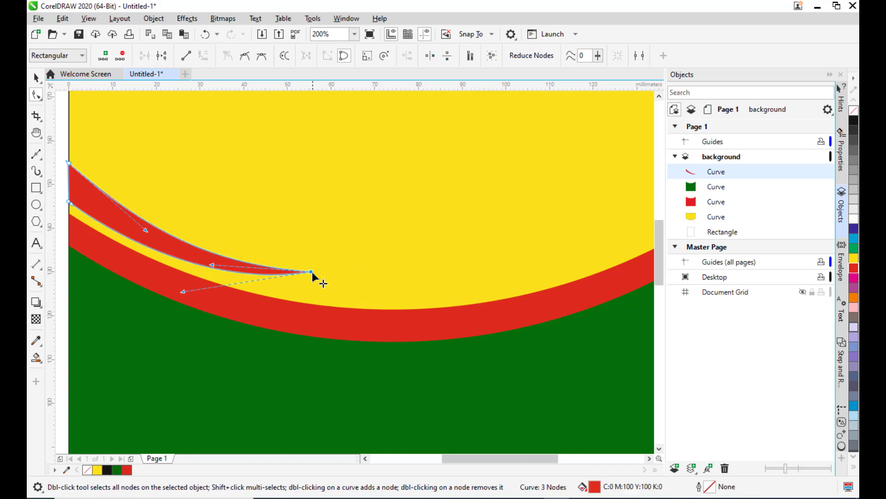
Duplicate the curved red band and move the copy towards the middle of the page.
scroll(322, 221, "down", 2)
left_click(34, 79)
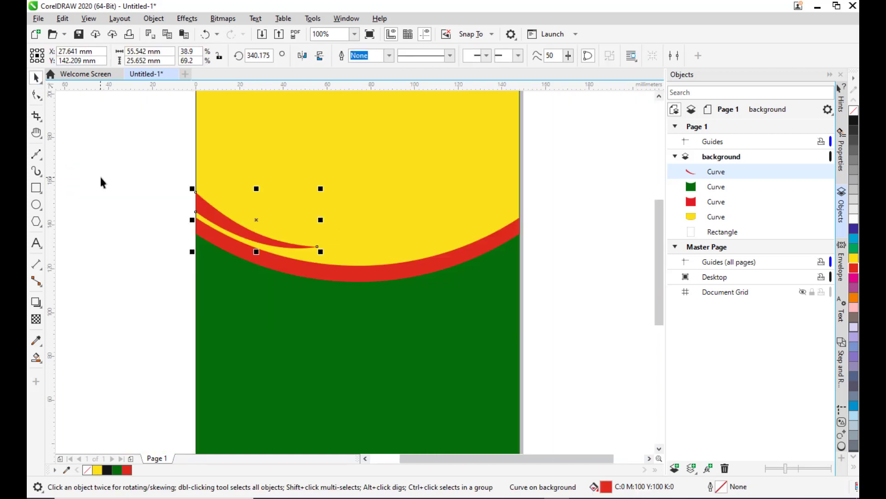
left_click(180, 227)
left_click(244, 231)
key("ctrl+d")
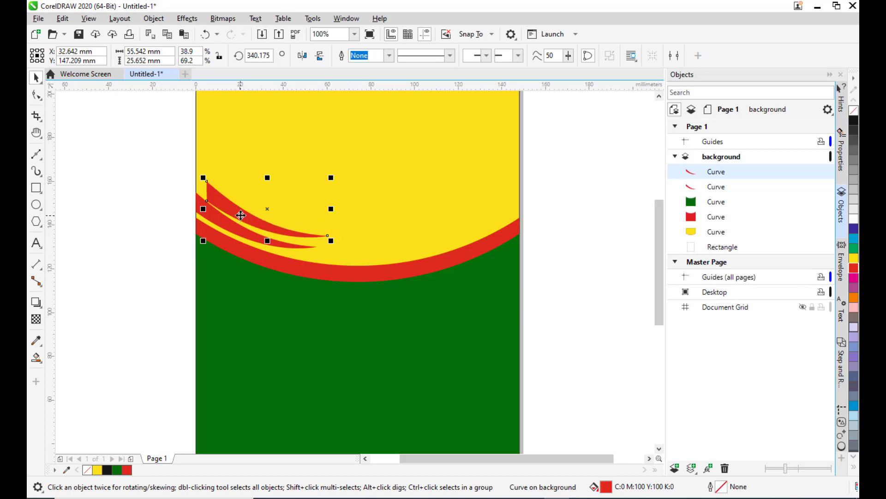
left_click_drag(244, 213, 355, 210)
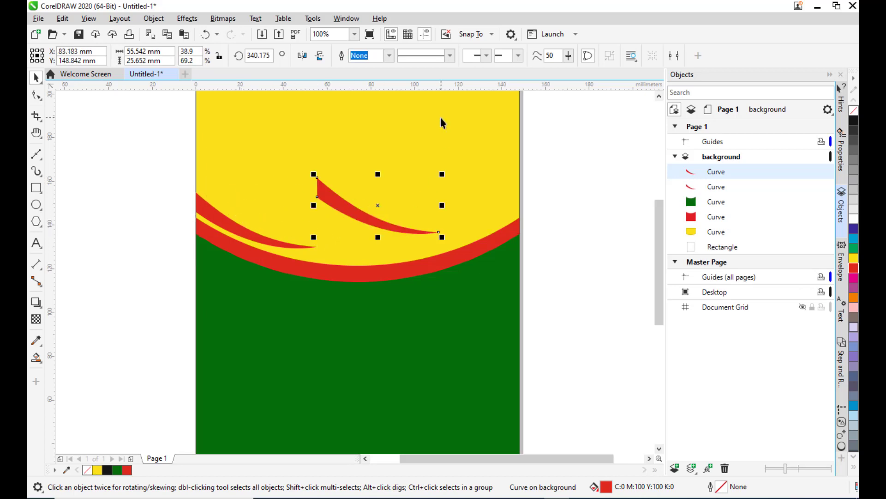
Mirror the copy horizontally and place it along the right end of the red arc.
left_click(302, 57)
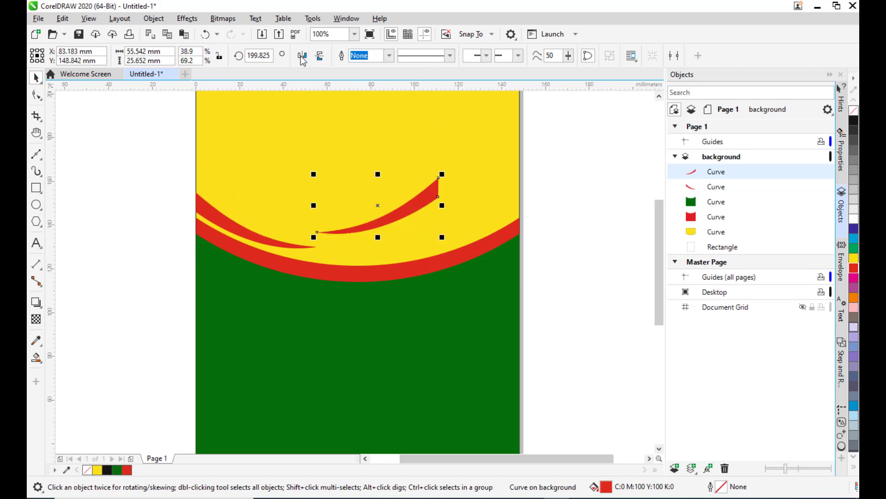
left_click_drag(406, 212, 483, 220)
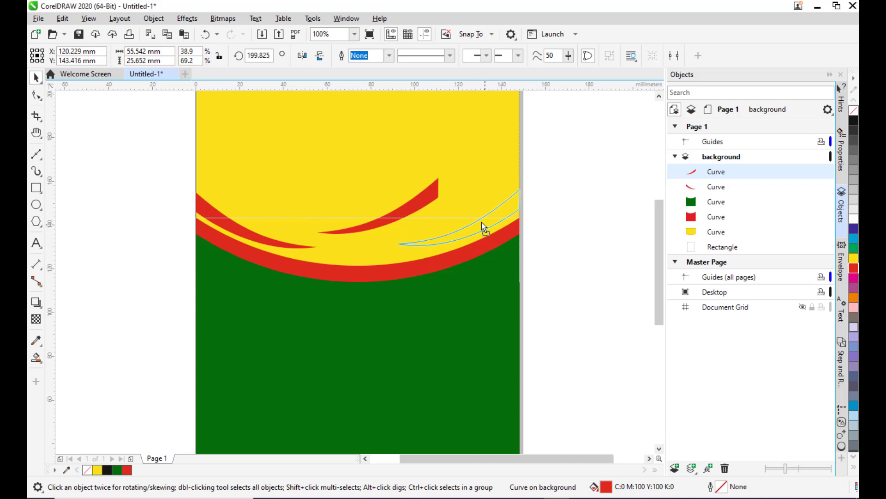
left_click_drag(481, 222, 481, 223)
left_click(583, 203)
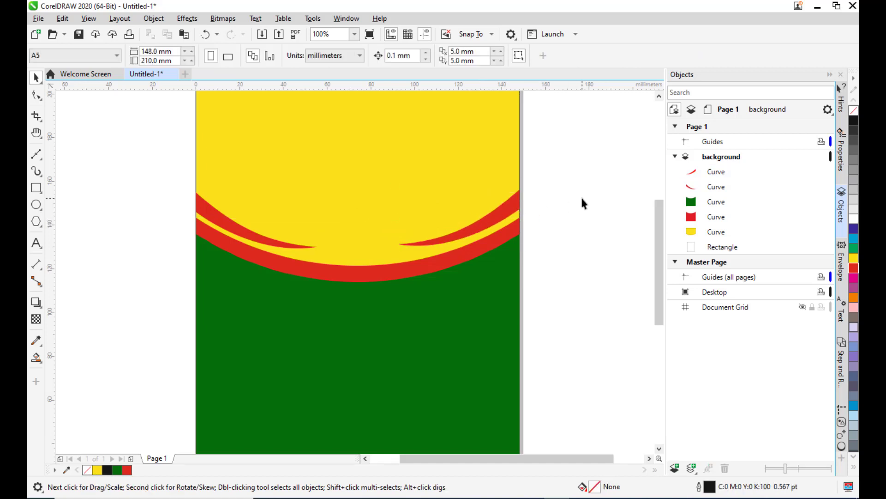
Nudge the mirrored band down slightly so it sits snugly above the red arc.
scroll(583, 195, "down", 1)
scroll(586, 193, "up", 2)
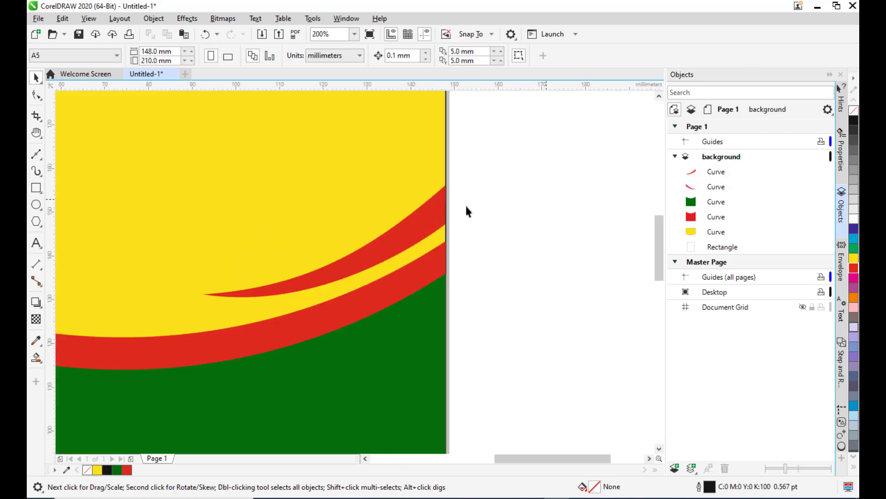
scroll(467, 212, "down", 1)
left_click(442, 242)
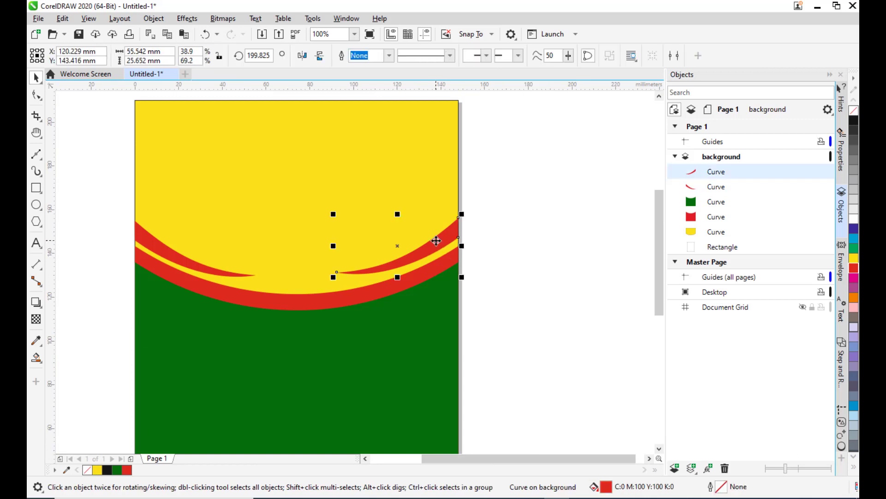
key("Down")
key("Down")
key("Down")
key("Down")
key("Down")
key("Down")
key("Down")
key("Down")
key("Down")
key("Down")
key("Down")
key("Down")
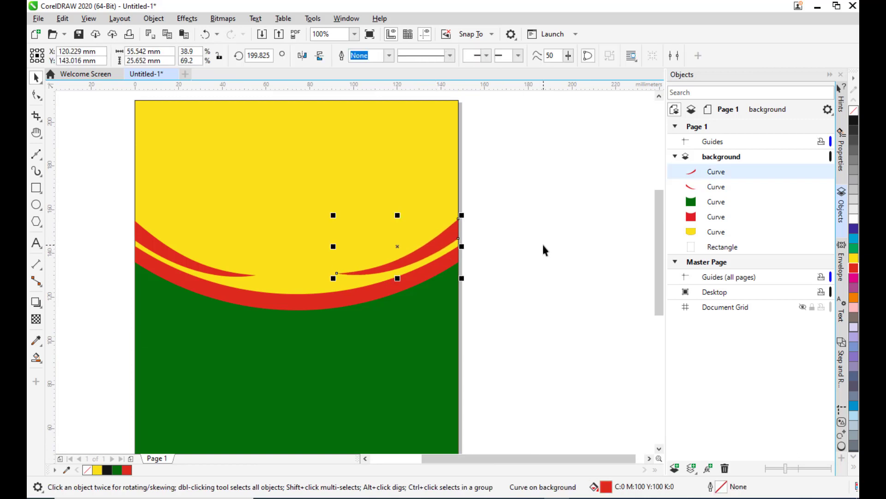
key("Down")
key("Down")
key("Down")
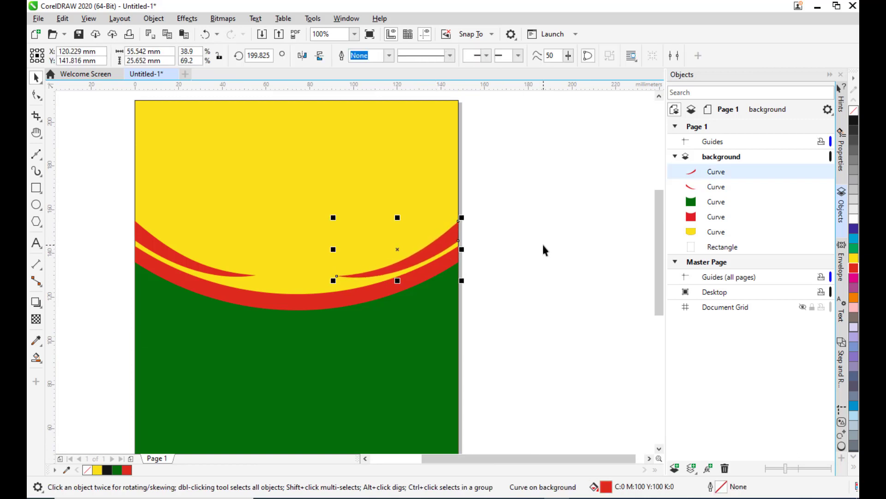
key("Up")
key("Up")
key("Up")
left_click(530, 236)
Remove the outline from the yellow background curve.
scroll(459, 232, "down", 2)
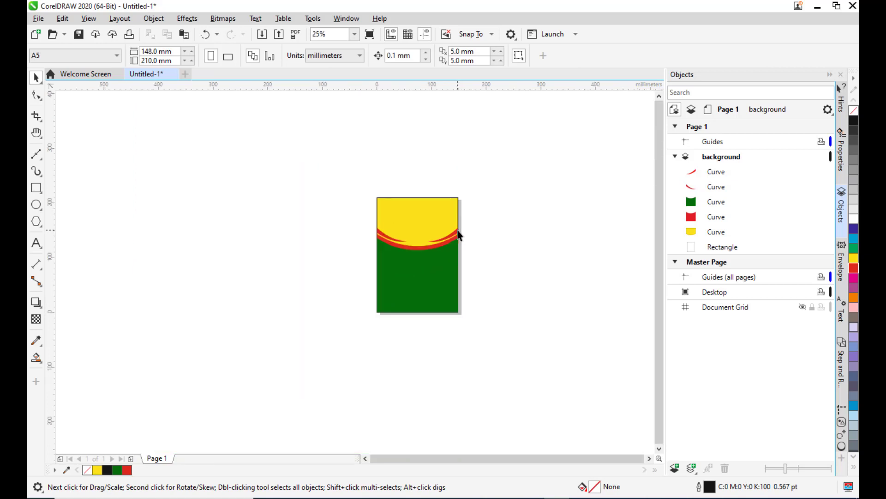
scroll(484, 231, "up", 1)
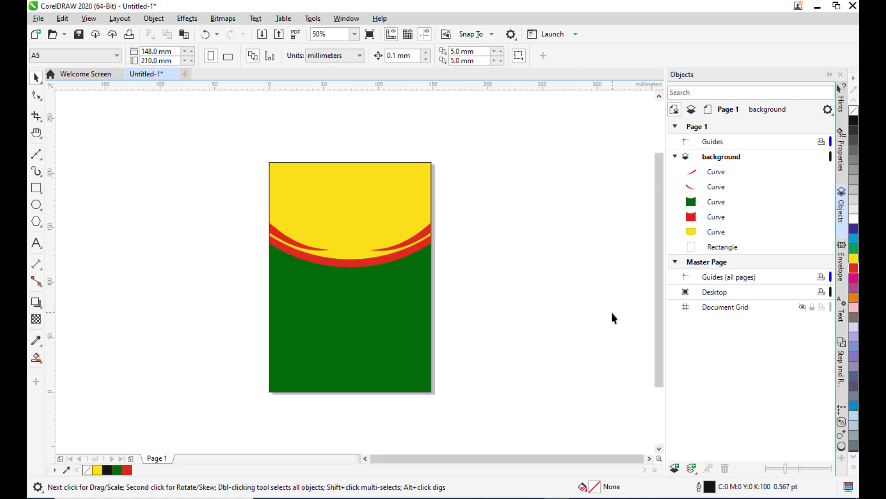
key("h")
left_click_drag(476, 279, 510, 274)
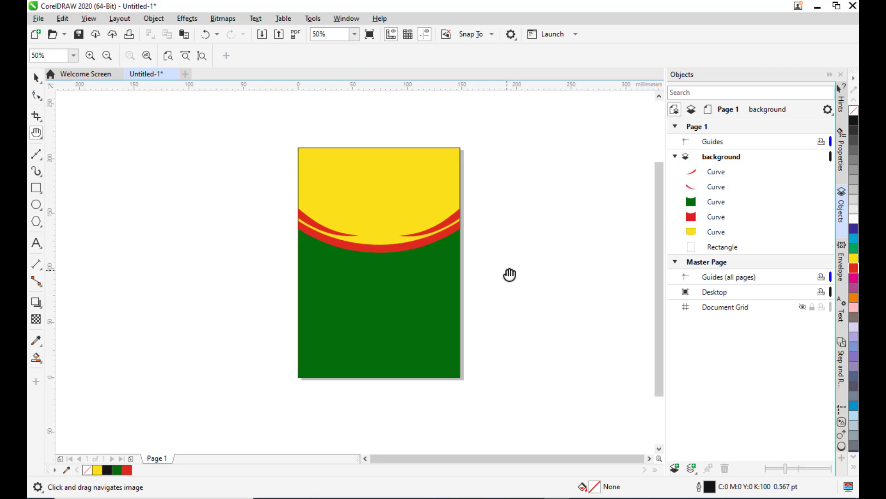
left_click_drag(431, 280, 454, 284)
left_click_drag(553, 246, 531, 245)
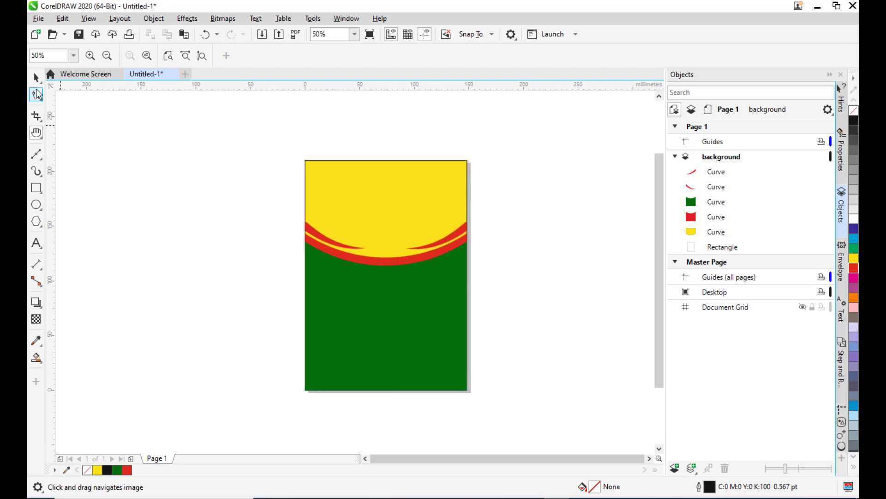
key("space")
left_click(415, 179)
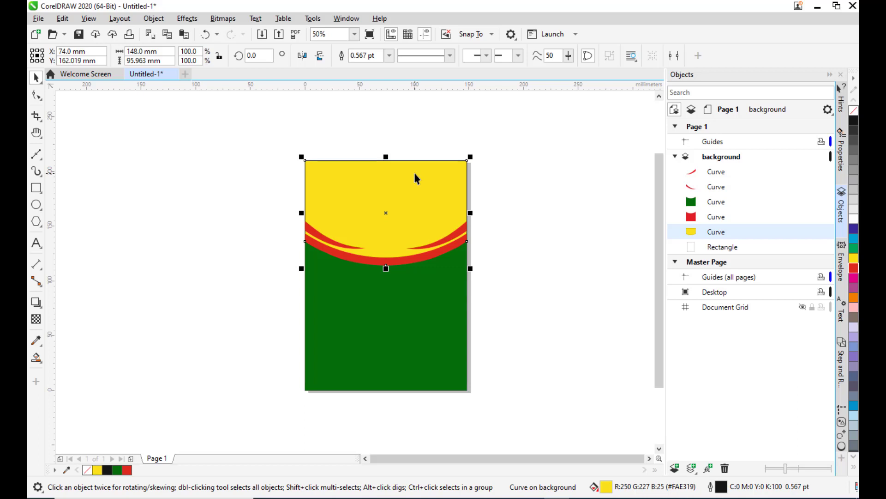
left_click(390, 55)
left_click(386, 68)
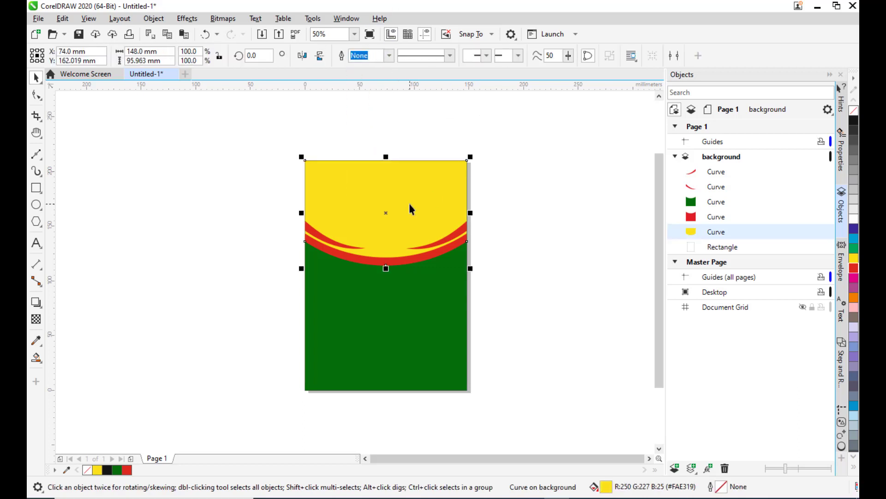
Open a fountain fill for the yellow curve and set its start colour to a brighter yellow.
key("F11")
left_click_drag(391, 87, 562, 48)
left_click_drag(505, 13, 542, 51)
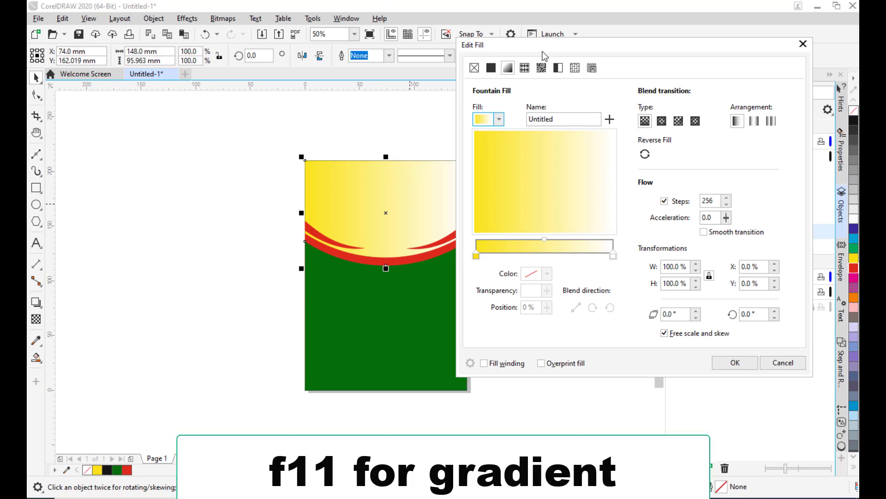
left_click_drag(542, 51, 555, 43)
left_click(490, 247)
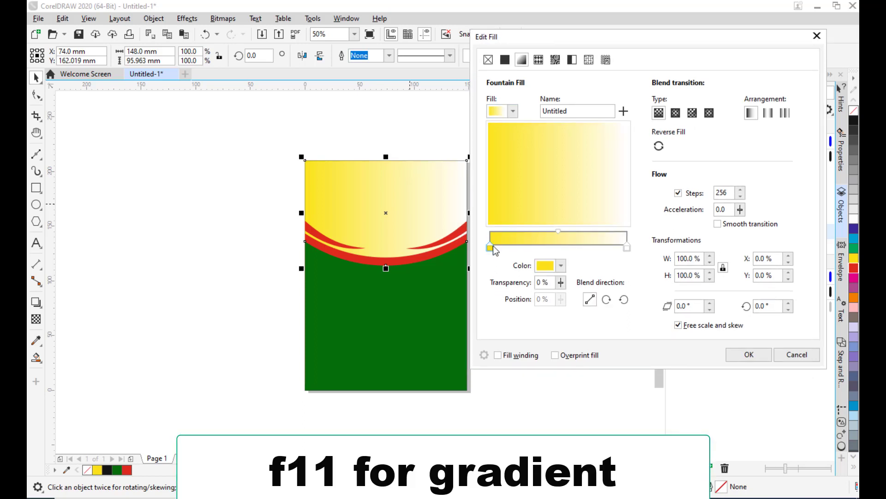
left_click(563, 266)
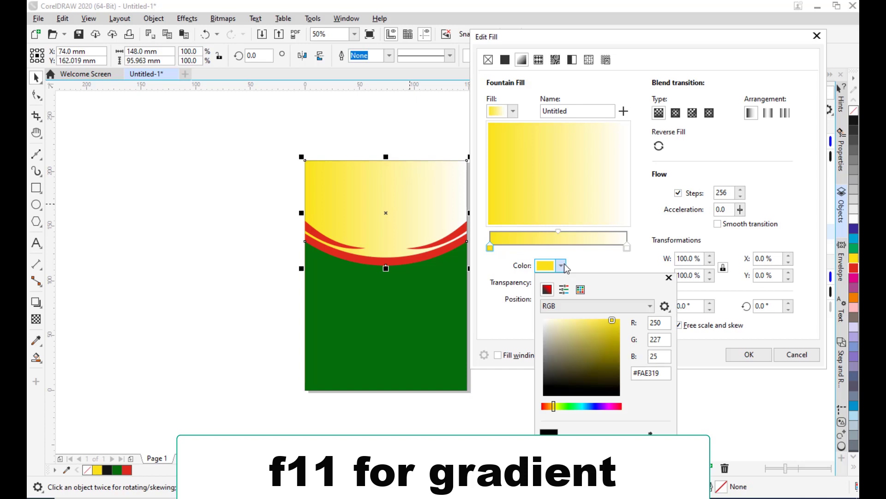
left_click_drag(614, 328, 624, 315)
Set the gradient's end colour to golden yellow #F2C00C.
left_click(626, 247)
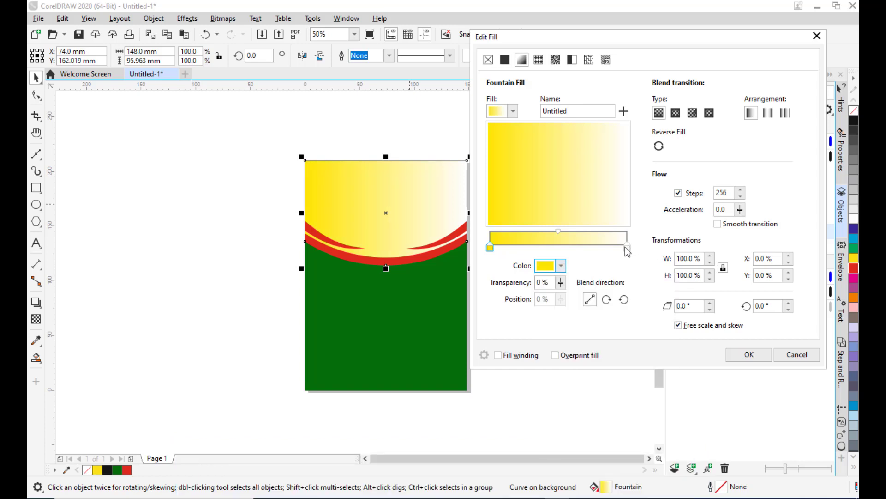
left_click(627, 247)
left_click(561, 265)
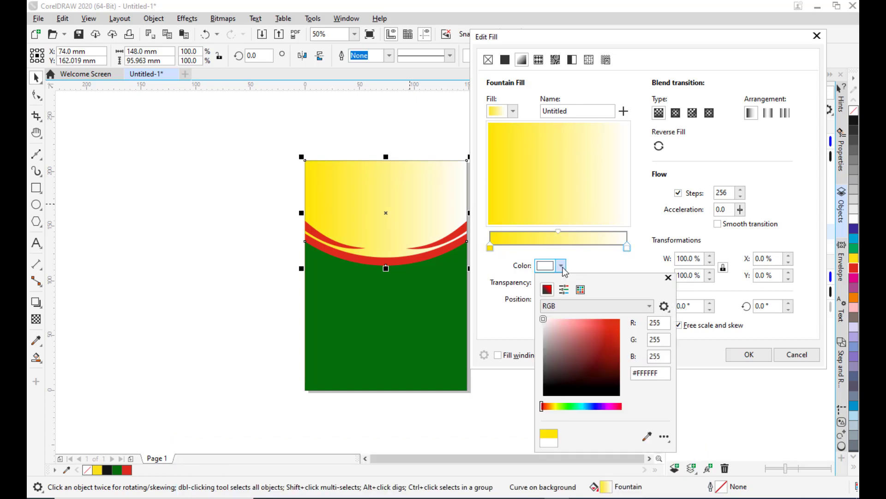
left_click(537, 38)
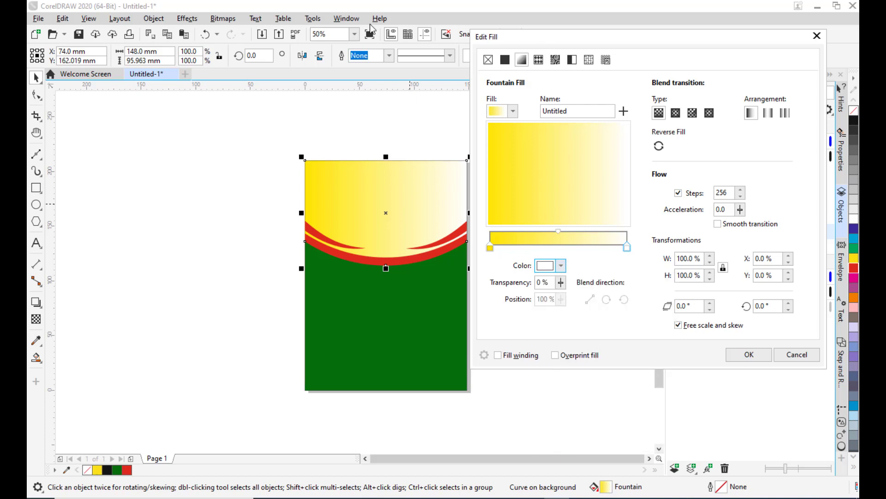
left_click_drag(536, 38, 399, 27)
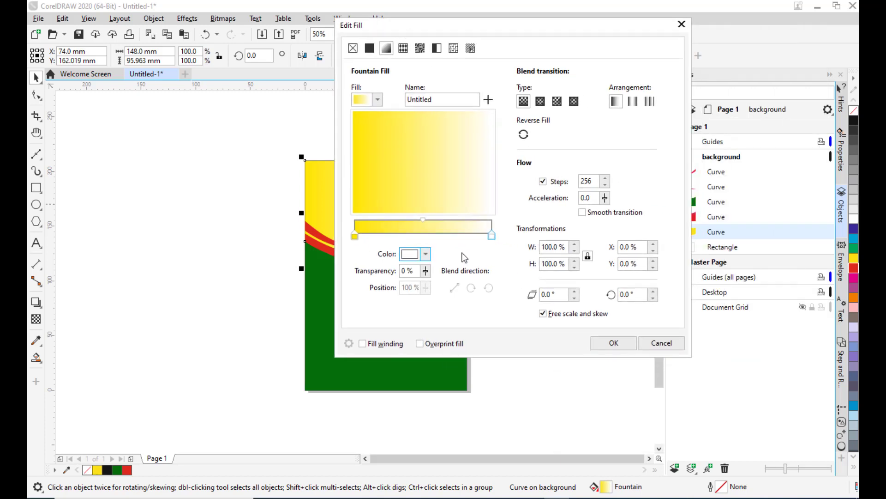
left_click(426, 255)
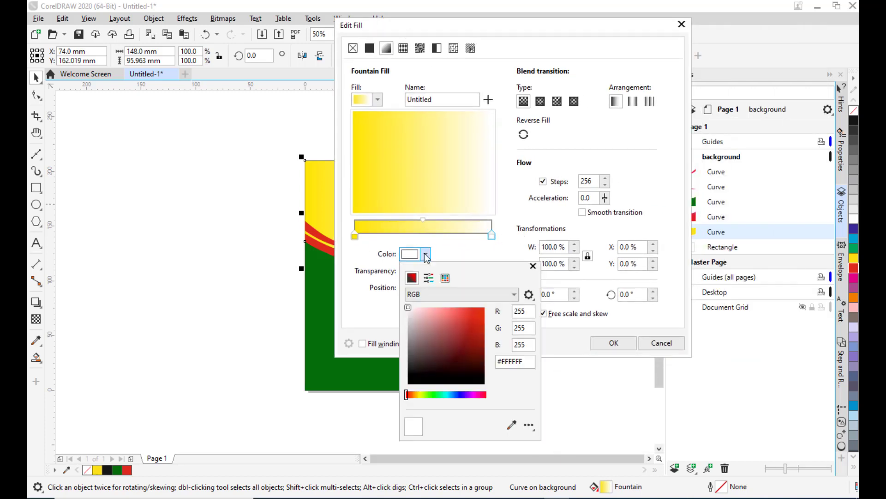
left_click(417, 394)
left_click(480, 311)
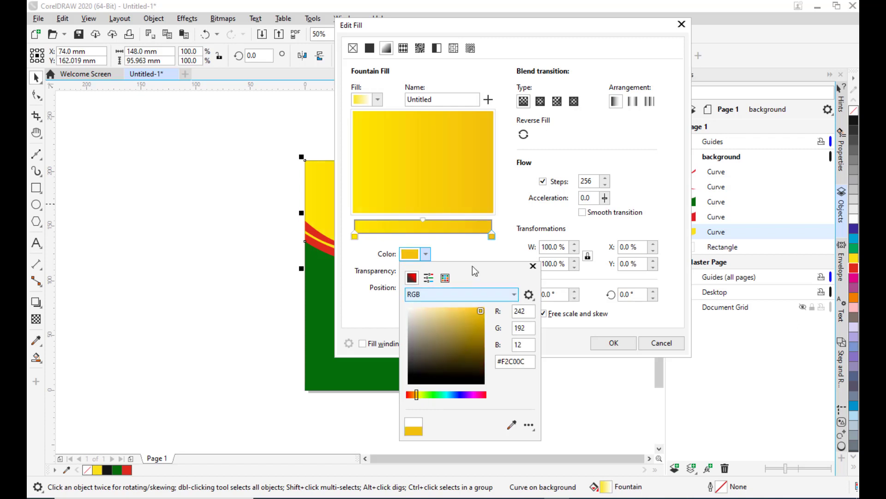
left_click(480, 26)
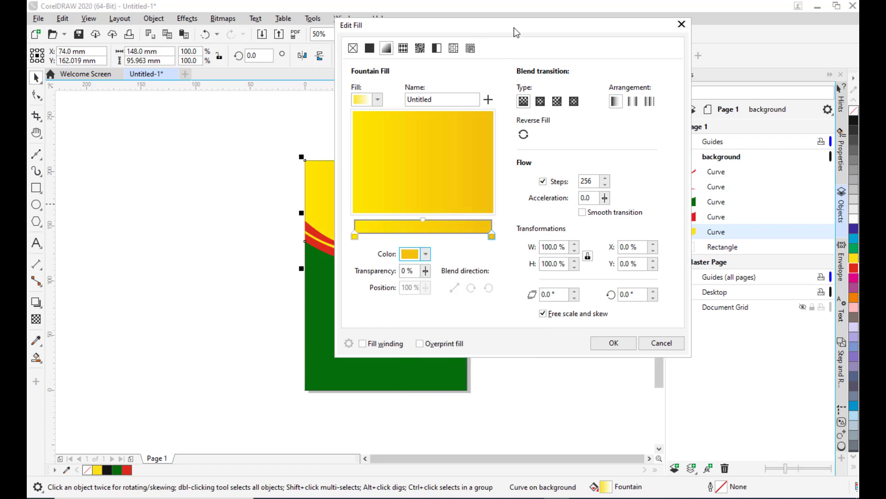
Switch the gradient to elliptical, reverse it, and apply the fill, then select the green curve.
left_click_drag(513, 27, 605, 37)
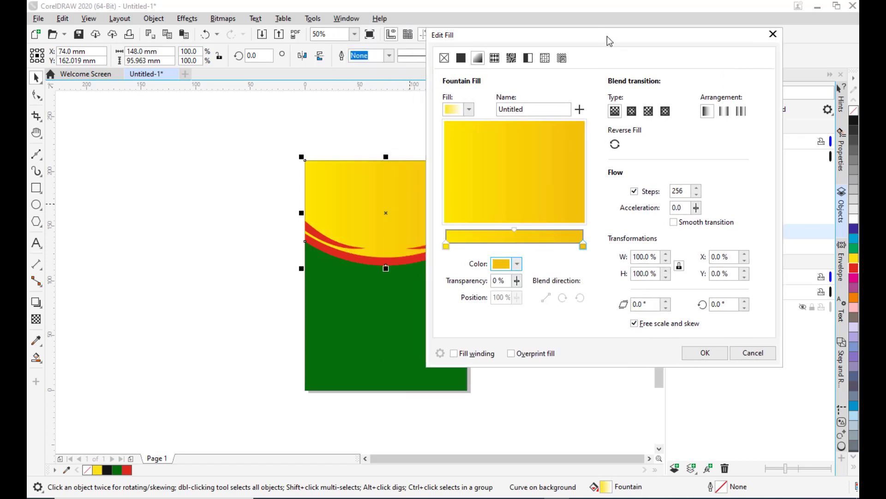
left_click(634, 114)
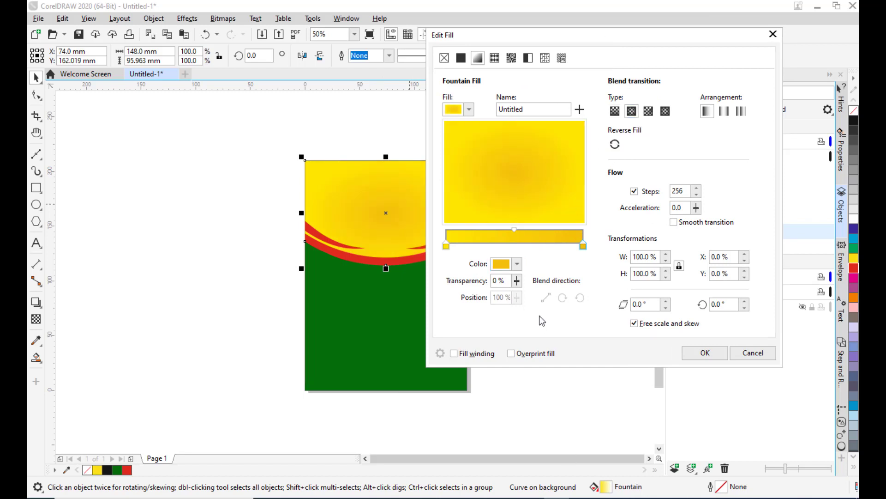
left_click(614, 145)
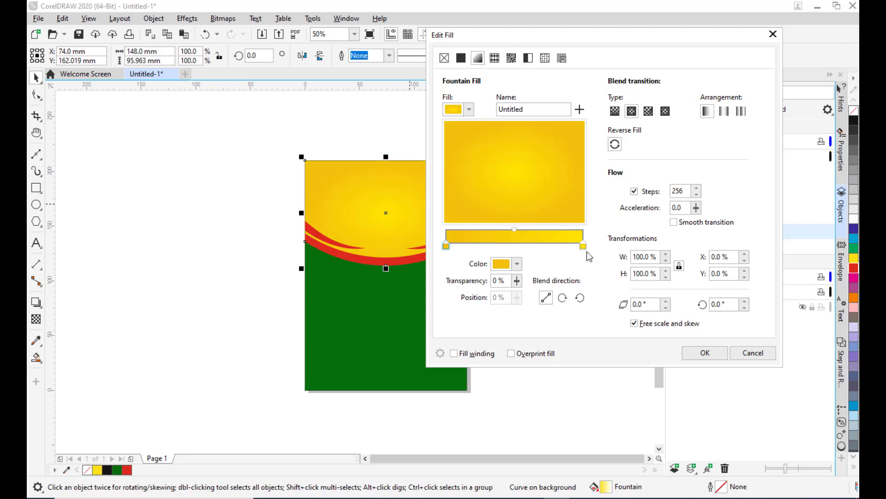
left_click_drag(532, 37, 609, 33)
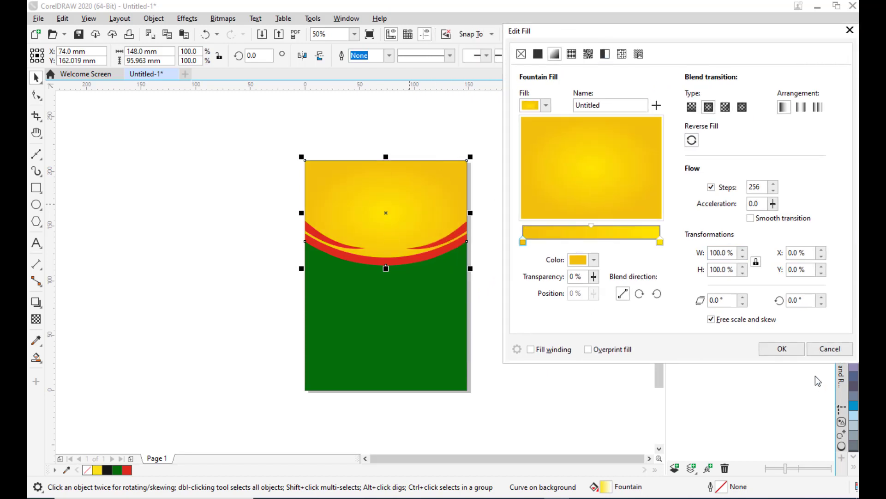
left_click(782, 349)
left_click(167, 158)
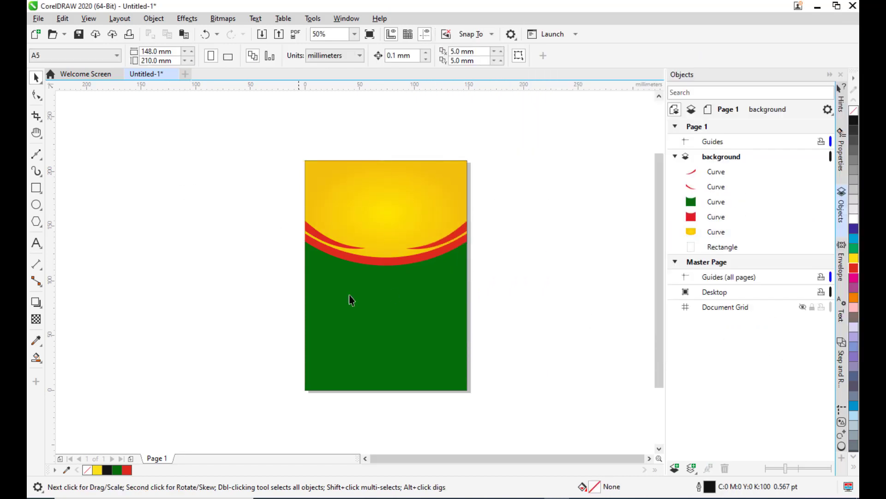
left_click(394, 310)
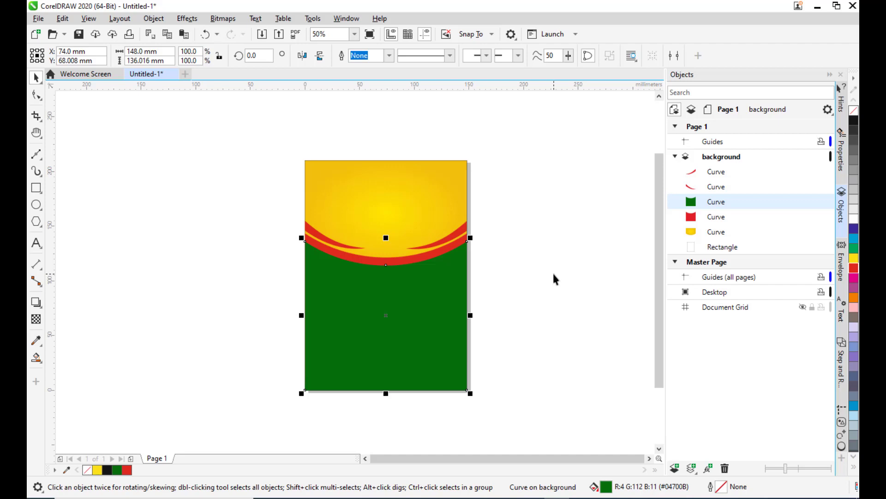
Open a fountain fill for the green curve and set the gradient's end colour to light green #6EFF66.
key("F11")
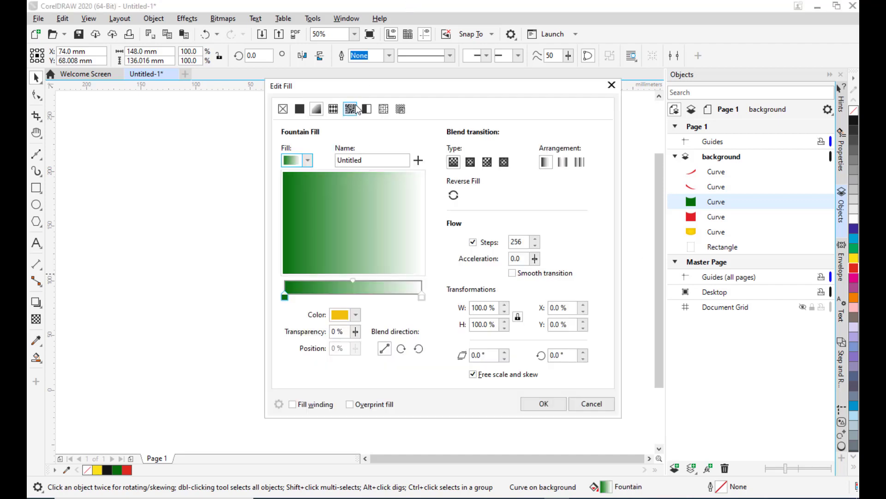
left_click_drag(404, 80, 554, 24)
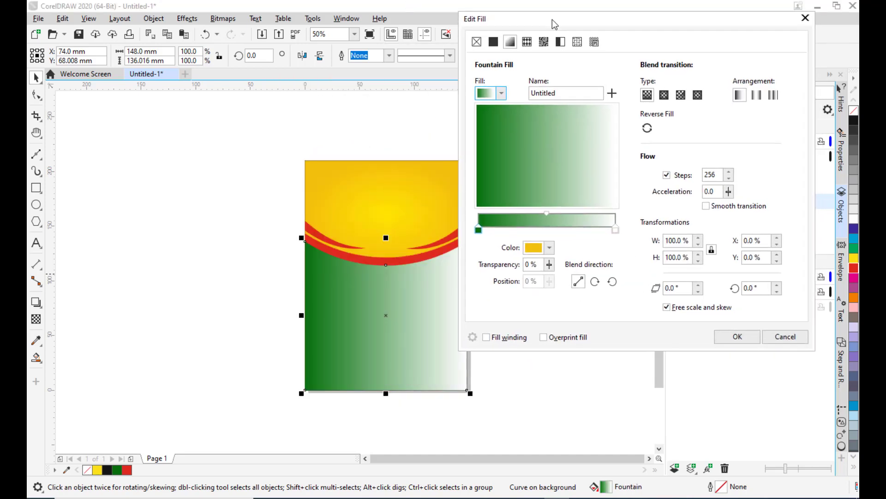
left_click(477, 229)
left_click(616, 229)
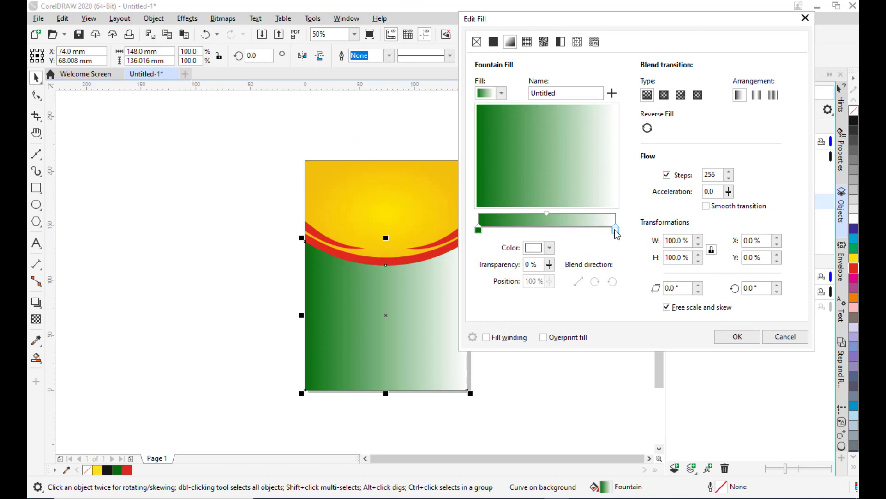
left_click(549, 247)
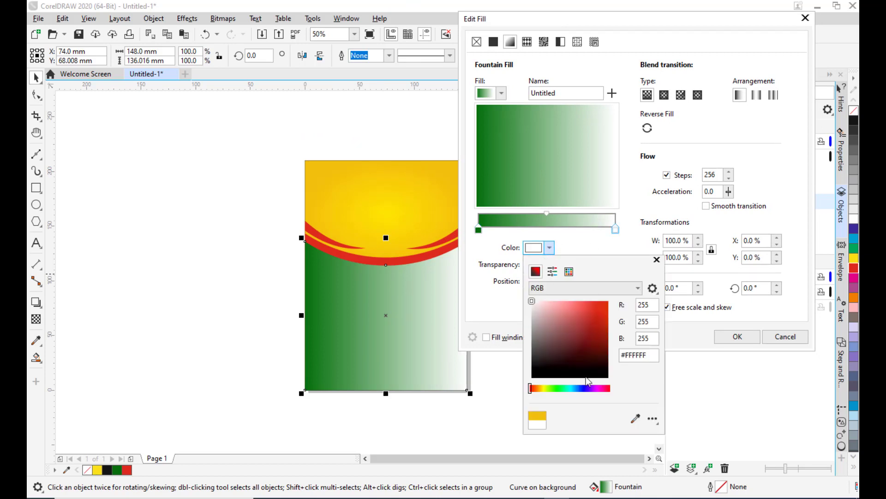
left_click(557, 388)
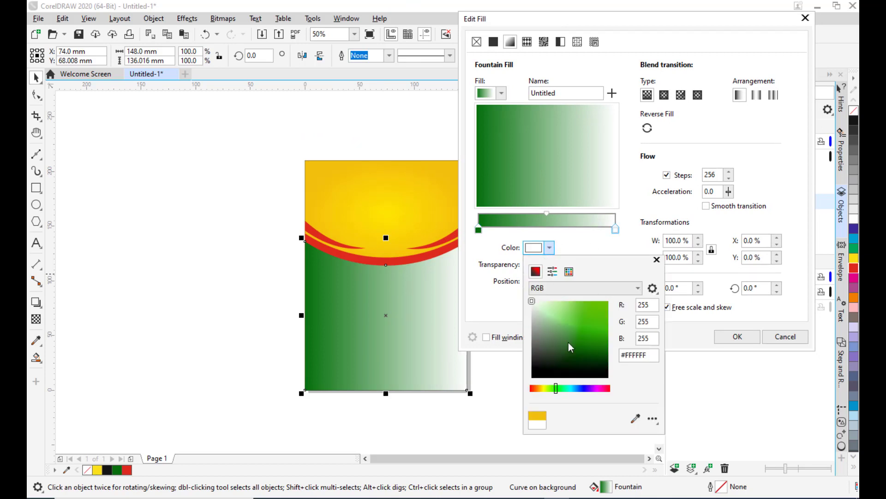
left_click(579, 301)
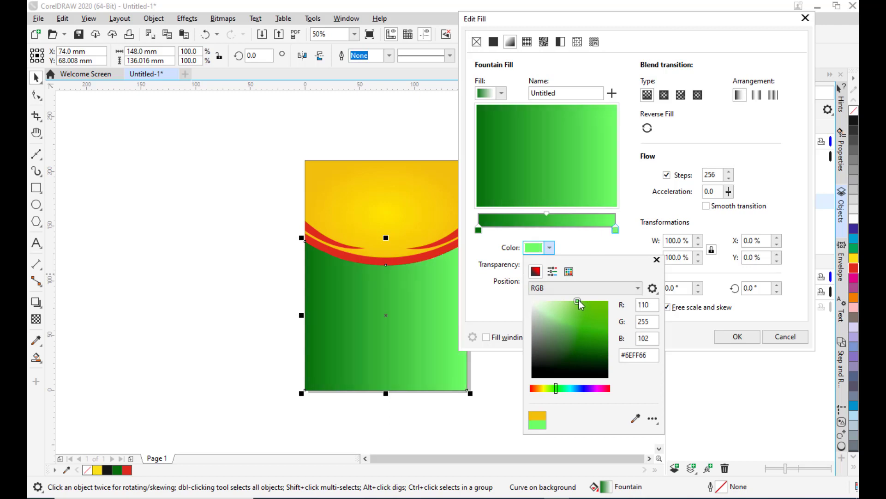
Switch the green gradient to elliptical, move its midpoint to 62%, and apply the fill.
left_click(665, 96)
left_click(665, 96)
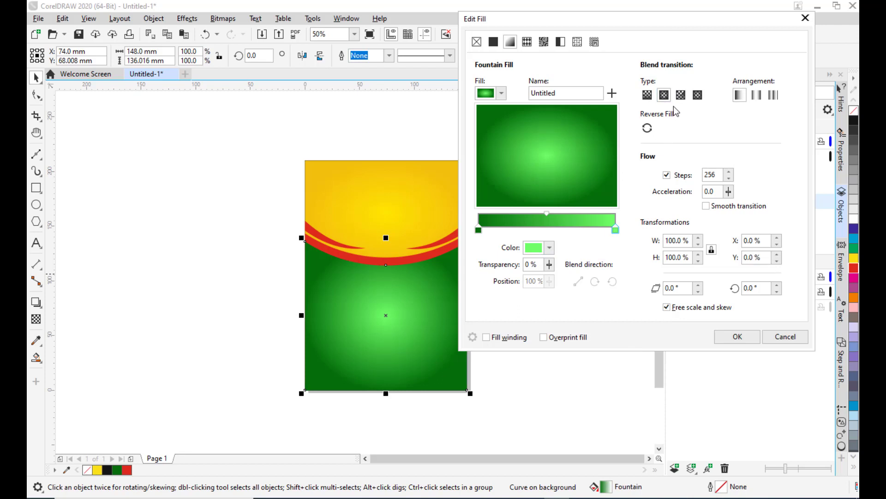
left_click(547, 214)
mouse_move(546, 214)
left_mouse_down()
mouse_move(571, 211)
mouse_move(521, 222)
mouse_move(563, 212)
left_mouse_up()
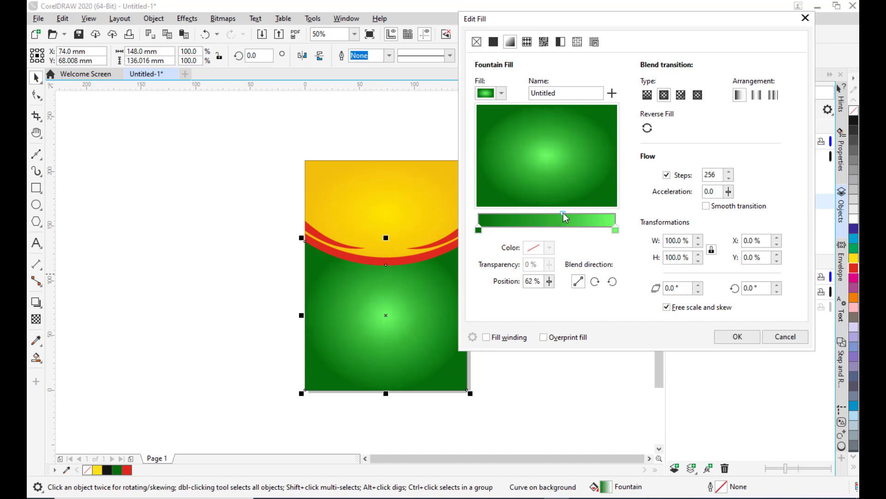
left_click(737, 337)
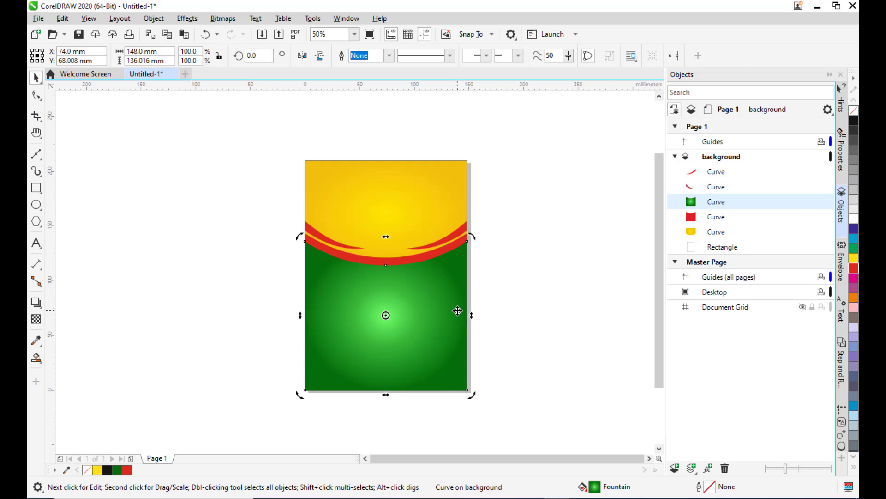
Adjust the green curve's elliptical gradient with the Interactive Fill tool, widening it and lowering its top edge.
key("g")
left_click_drag(386, 239, 383, 186)
left_click_drag(467, 315, 500, 314)
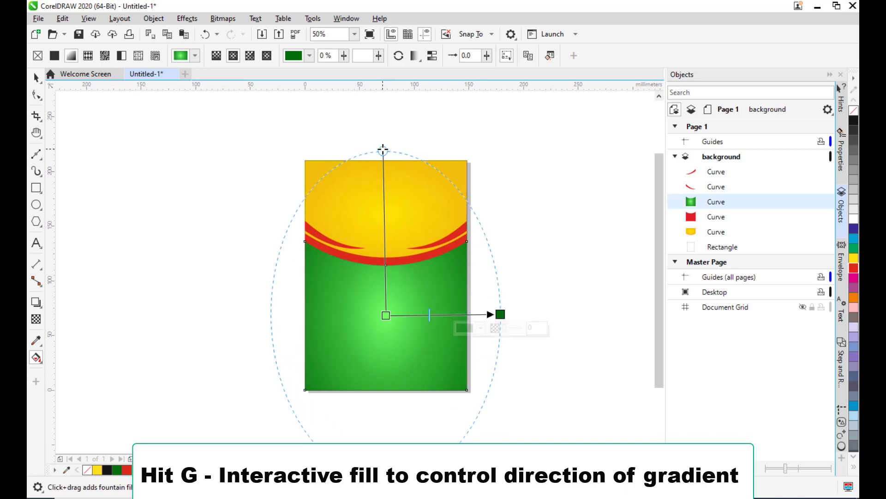
left_click_drag(383, 150, 388, 177)
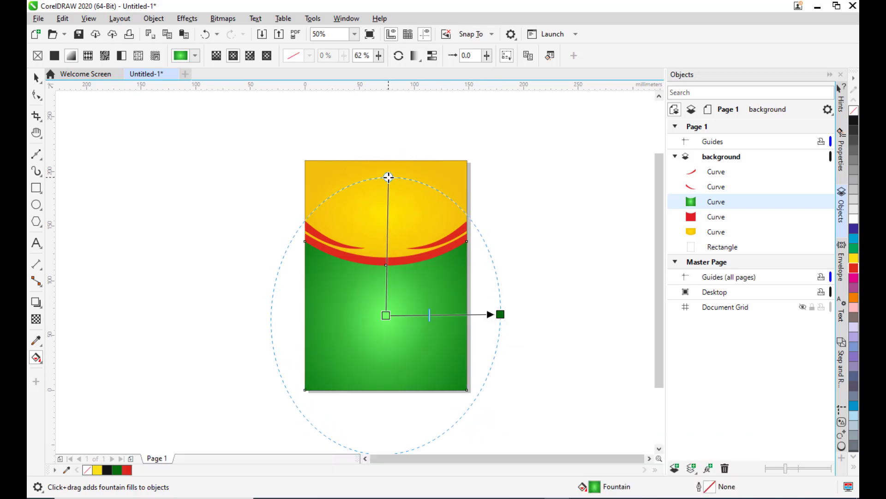
left_click(501, 314)
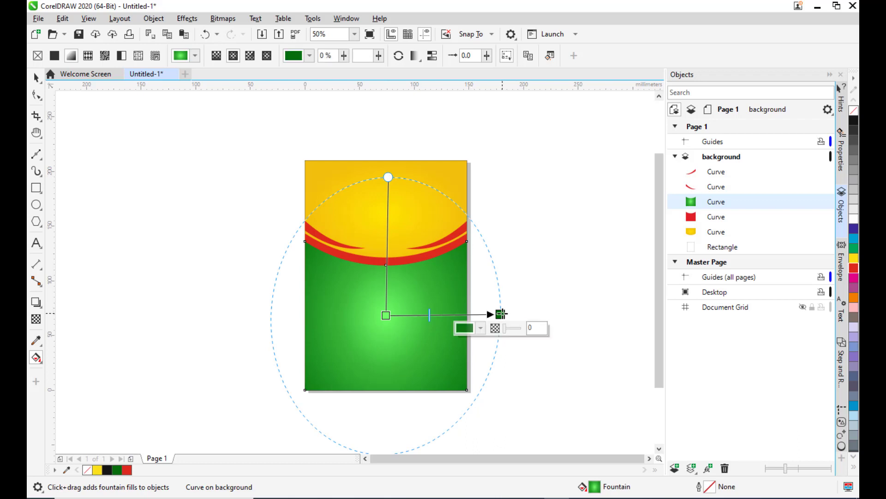
left_click_drag(501, 314, 507, 313)
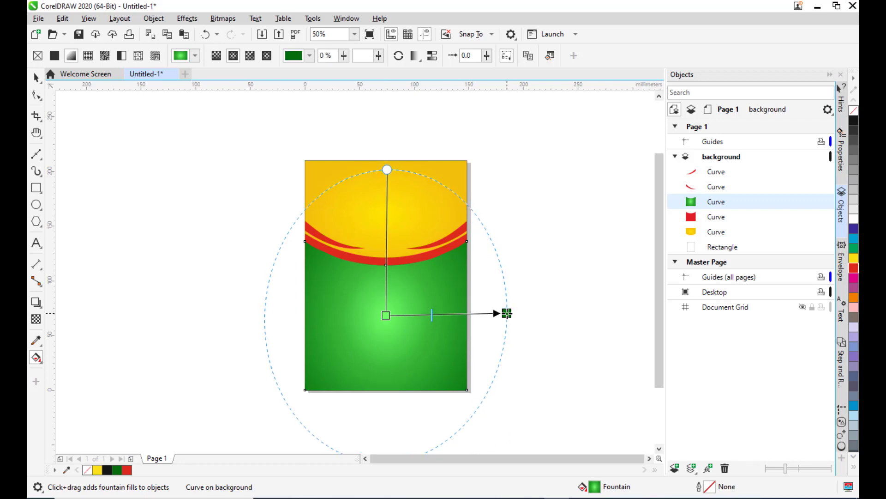
left_click(36, 77)
Review the playschooltext file and the playschool image in the project folder.
left_click(137, 187)
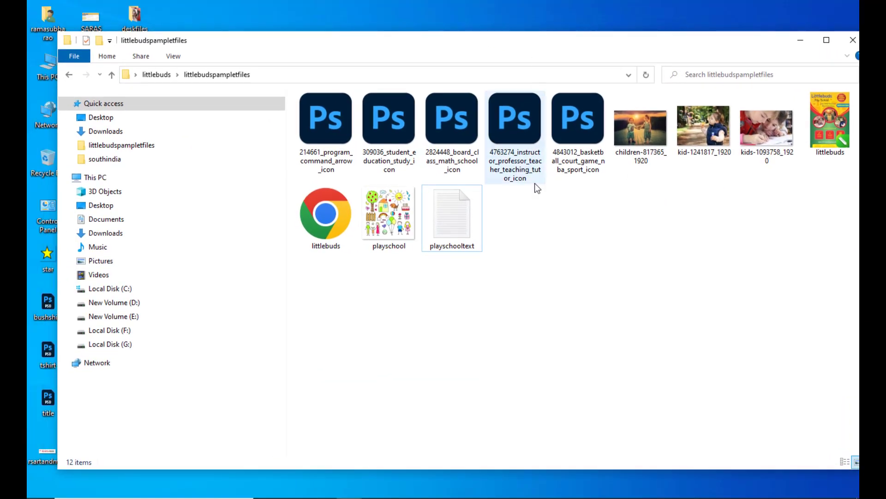
double_click(453, 211)
left_click_drag(380, 59, 298, 48)
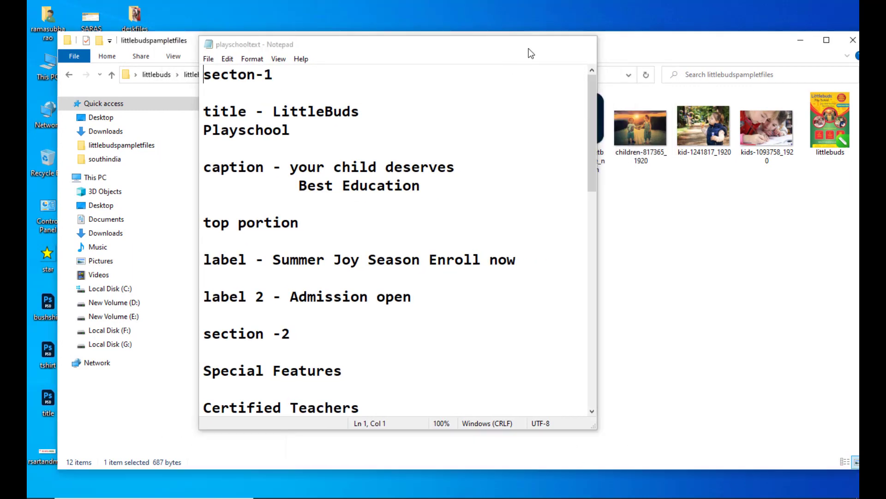
left_click(530, 48)
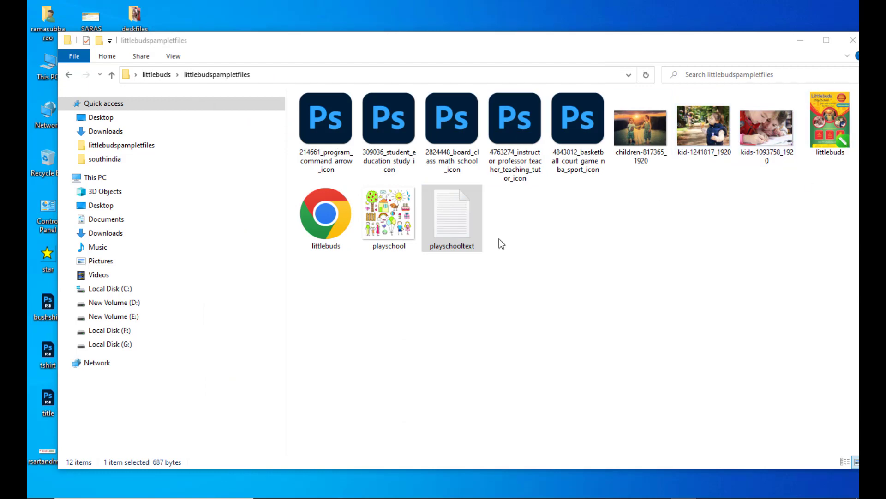
left_click(428, 47)
left_click_drag(428, 47, 466, 51)
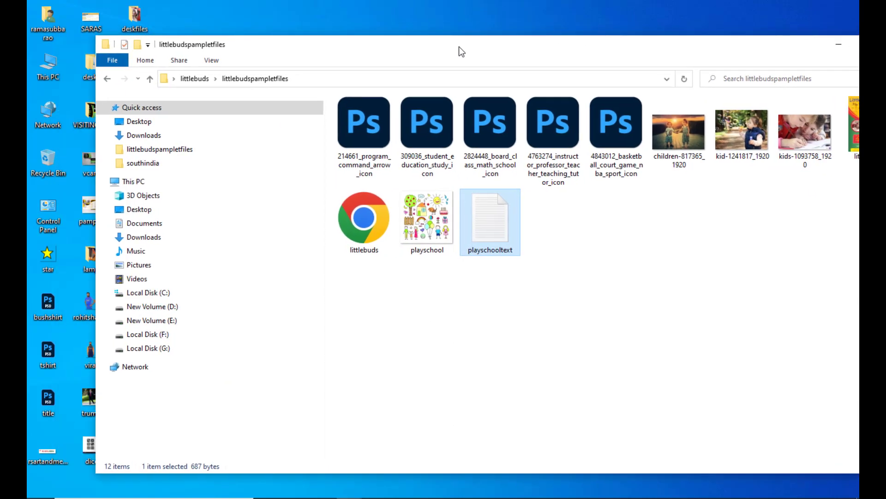
double_click(426, 236)
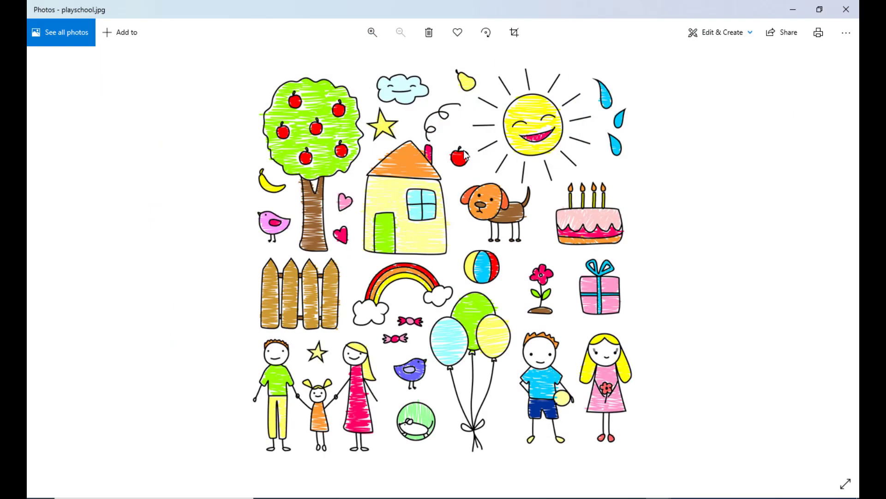
left_click(792, 12)
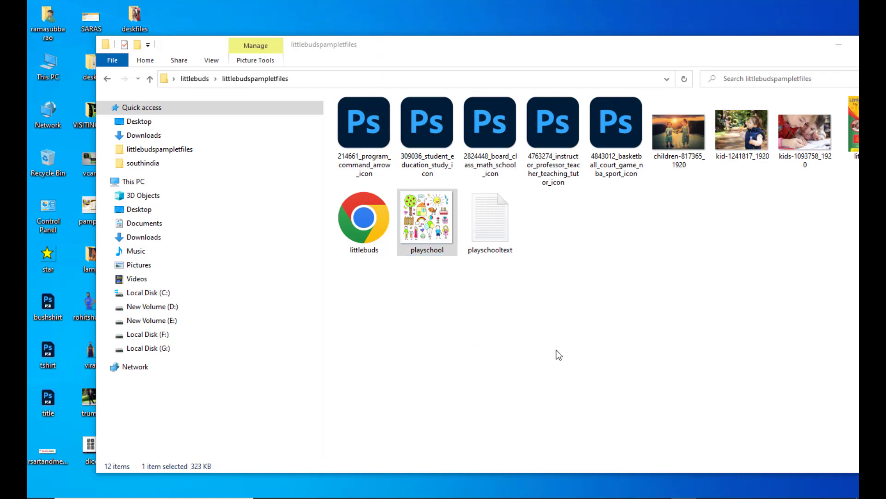
left_click(560, 471)
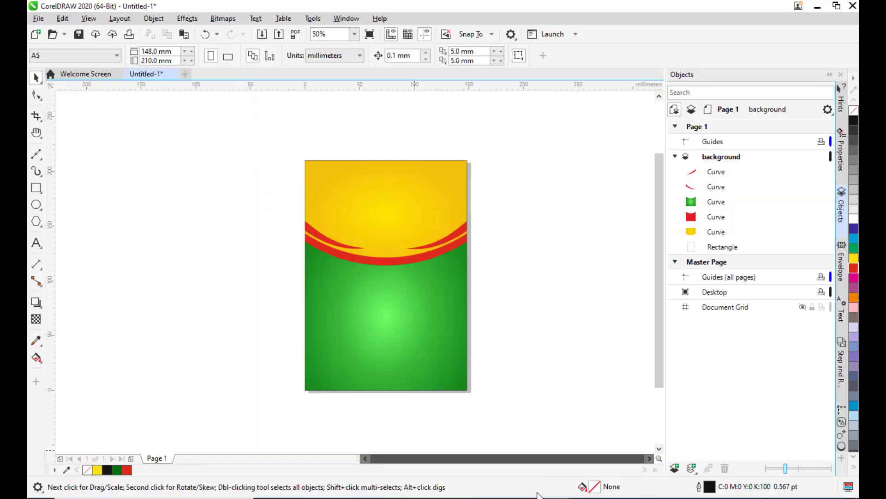
Import playschool.jpg from the littlebudspampletfiles folder and place it over the flyer page.
left_click(38, 19)
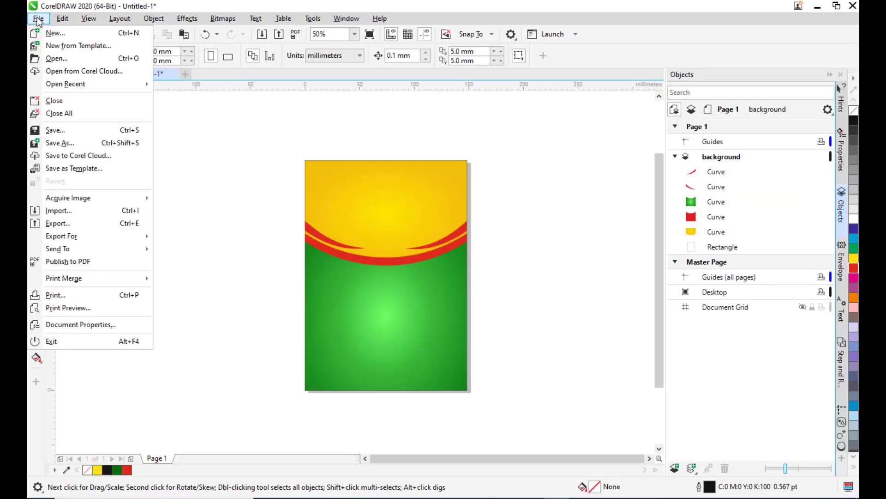
left_click(66, 210)
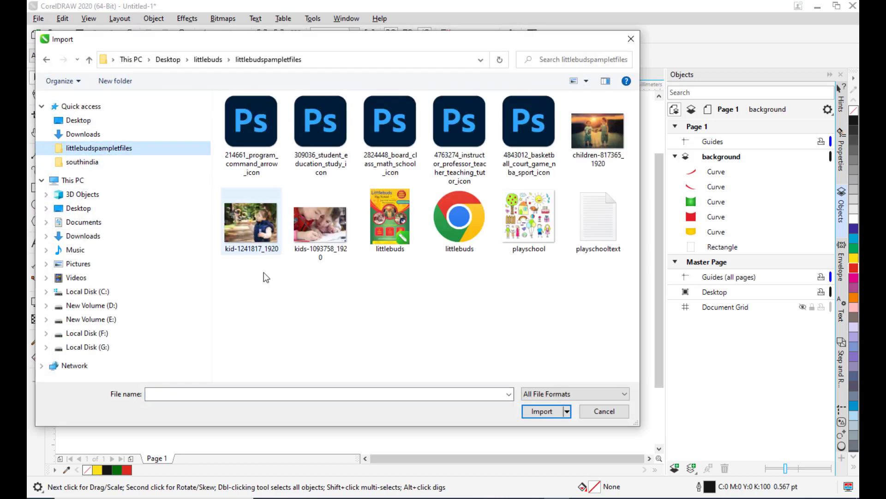
left_click_drag(489, 43, 371, 36)
left_click(394, 222)
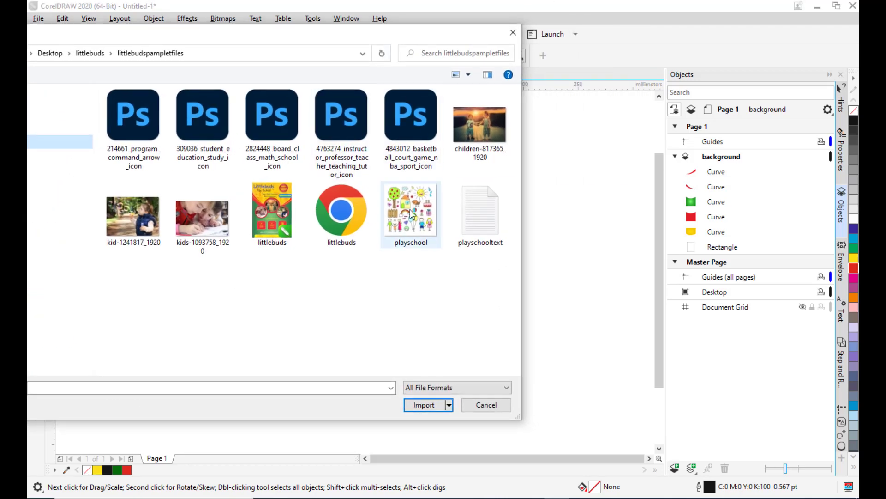
mouse_move(286, 33)
left_mouse_down()
mouse_move(404, 35)
mouse_move(294, 35)
left_mouse_up()
left_click(430, 407)
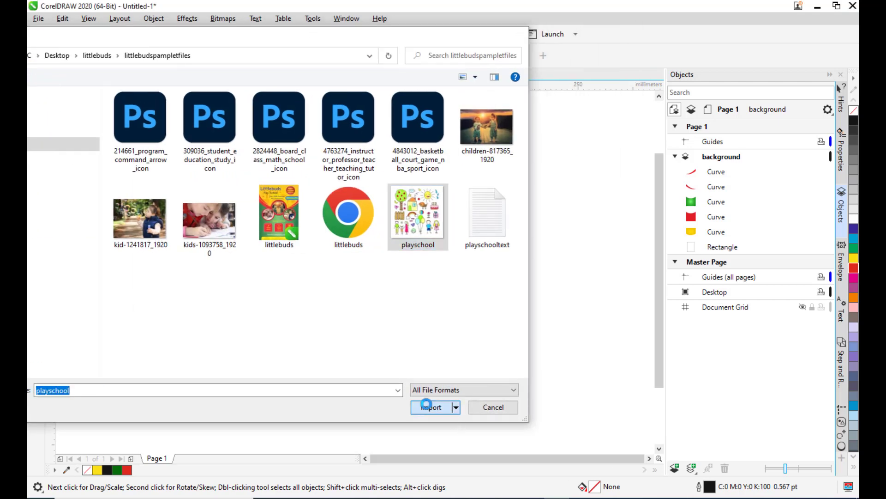
left_click(158, 217)
left_click_drag(194, 248, 339, 359)
left_click_drag(296, 342, 238, 323)
left_click_drag(256, 182, 287, 157)
left_click_drag(249, 208, 231, 207)
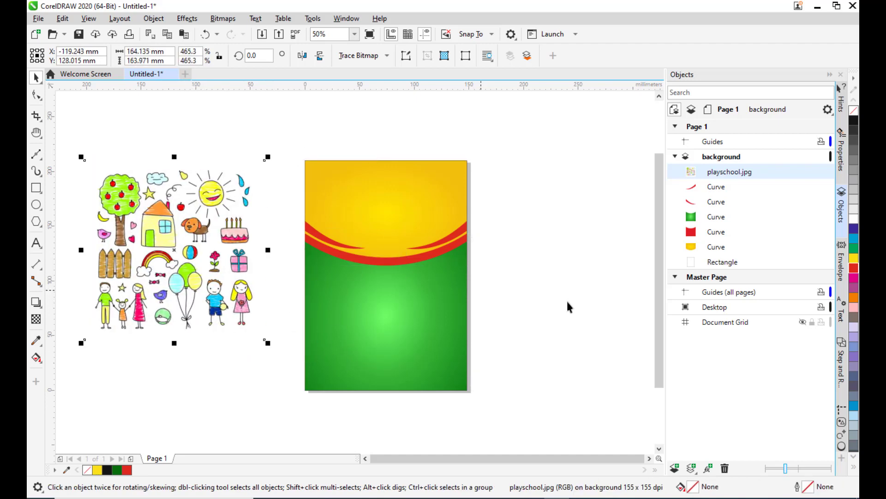
left_click_drag(191, 250, 403, 283)
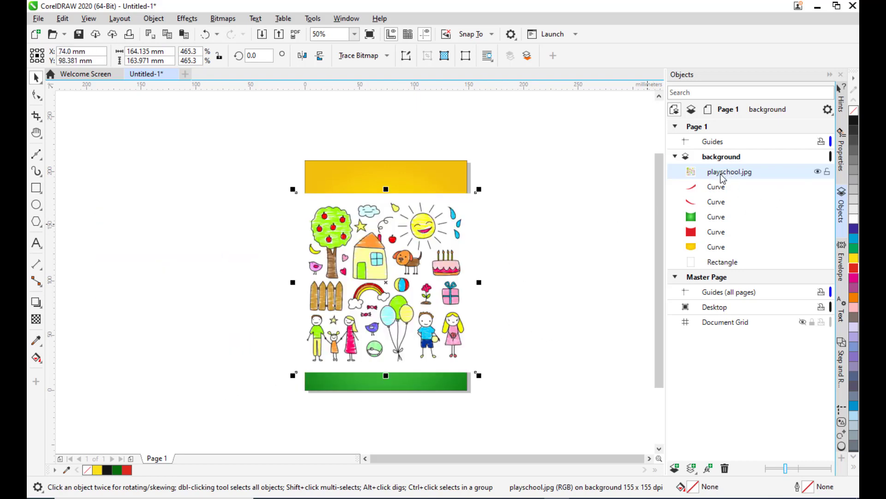
Move playschool.jpg just above the yellow curve in the layer order and resize it to 148 mm by about 117.5 mm across the page top.
left_click_drag(721, 179, 714, 243)
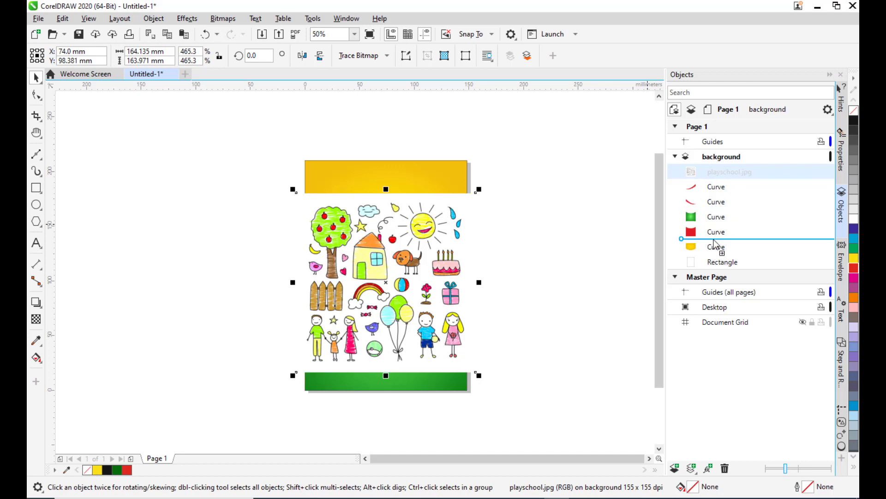
left_click_drag(715, 244, 715, 244)
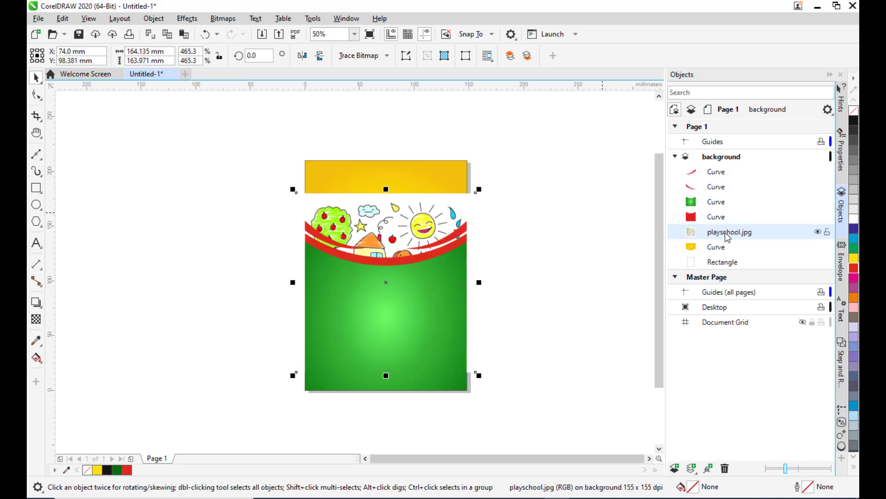
left_click_drag(385, 214, 386, 158)
left_click_drag(295, 256, 303, 255)
left_click_drag(477, 255, 467, 253)
left_click_drag(388, 353, 387, 276)
left_click_drag(301, 217, 298, 217)
left_click_drag(386, 278, 387, 292)
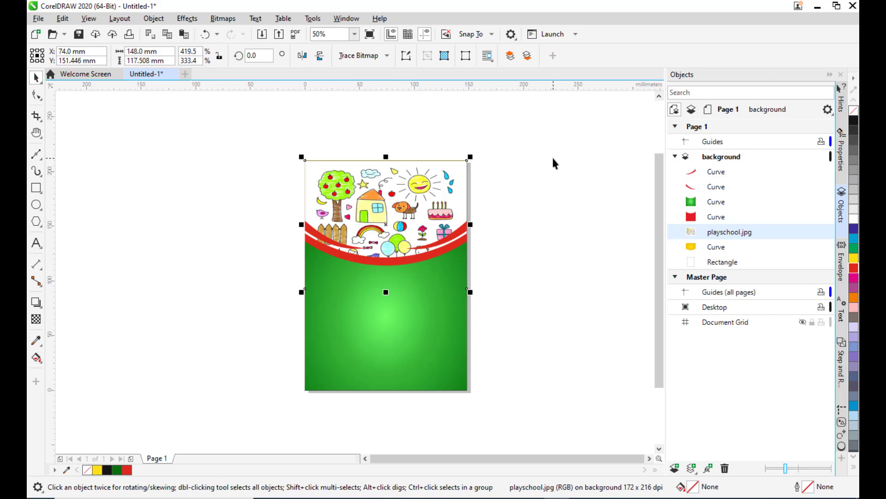
key("Up")
key("Left")
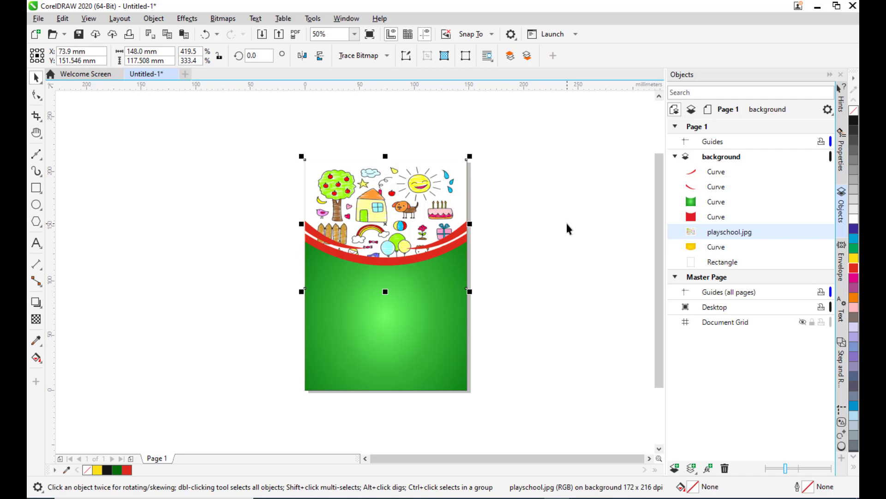
Apply a transparency with Overlay merge mode to the playschool image.
left_click(553, 195)
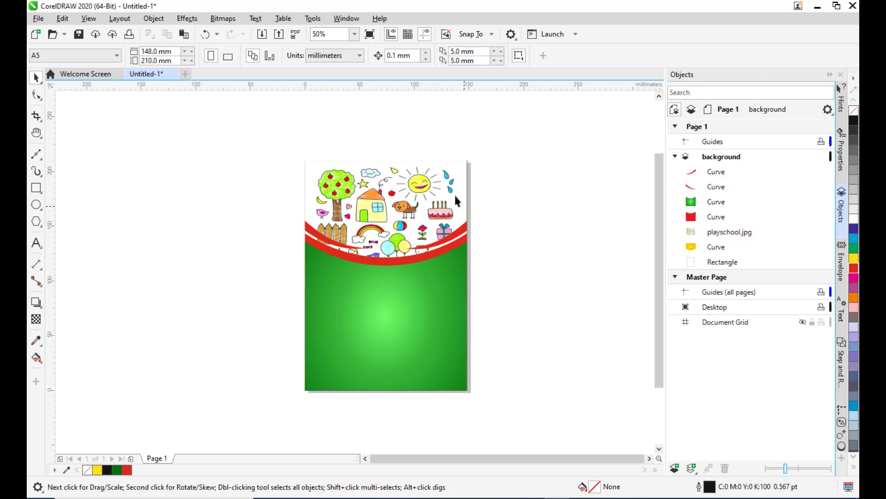
left_click(443, 185)
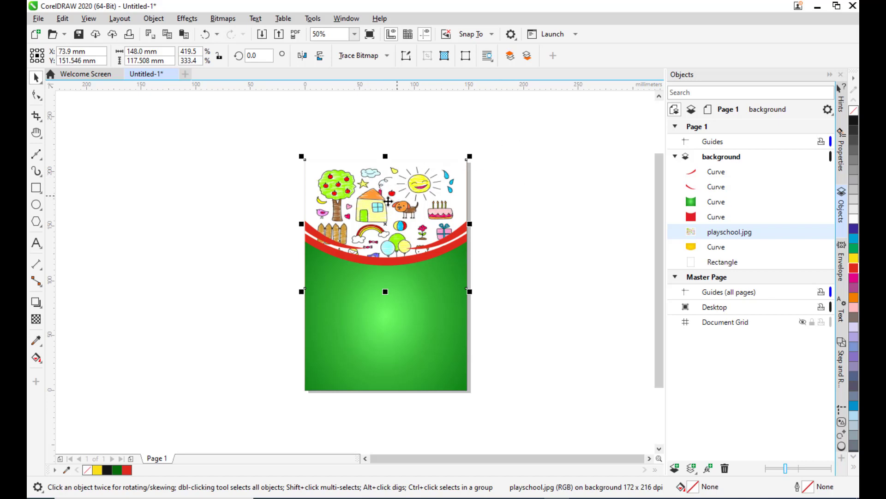
left_click(36, 320)
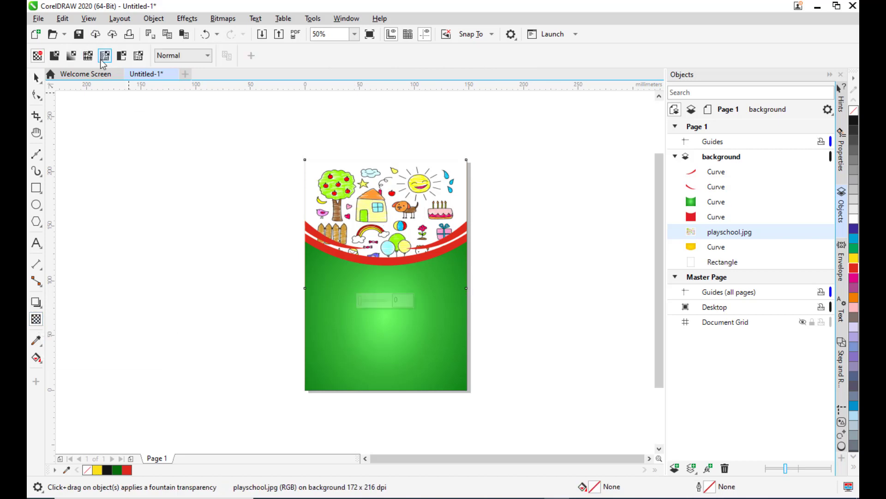
left_click(185, 56)
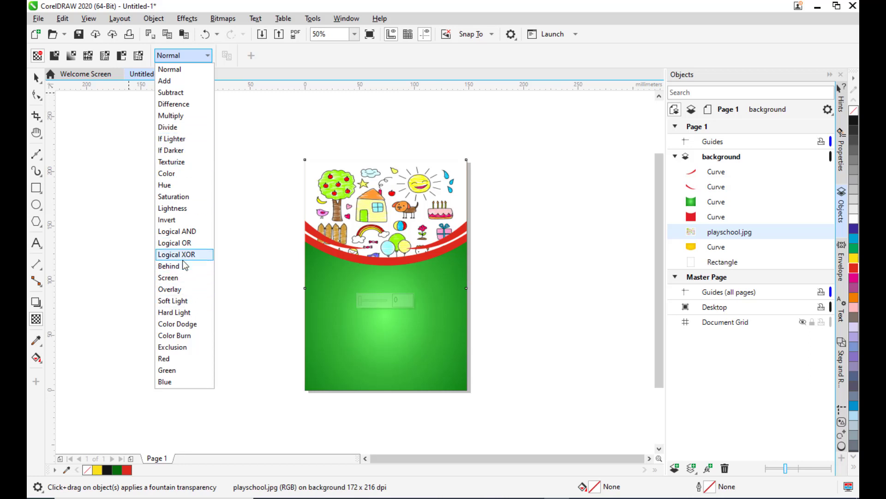
left_click(184, 289)
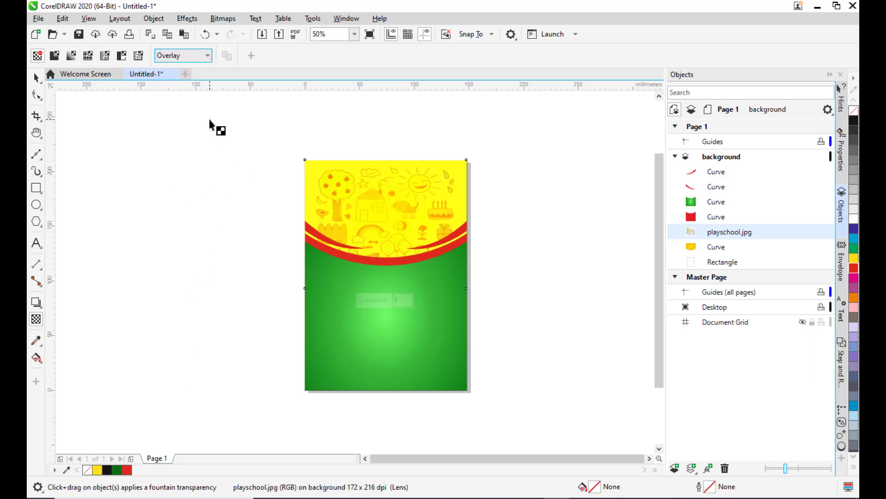
Switch the playschool image's transparency merge mode to Multiply.
left_click(193, 55)
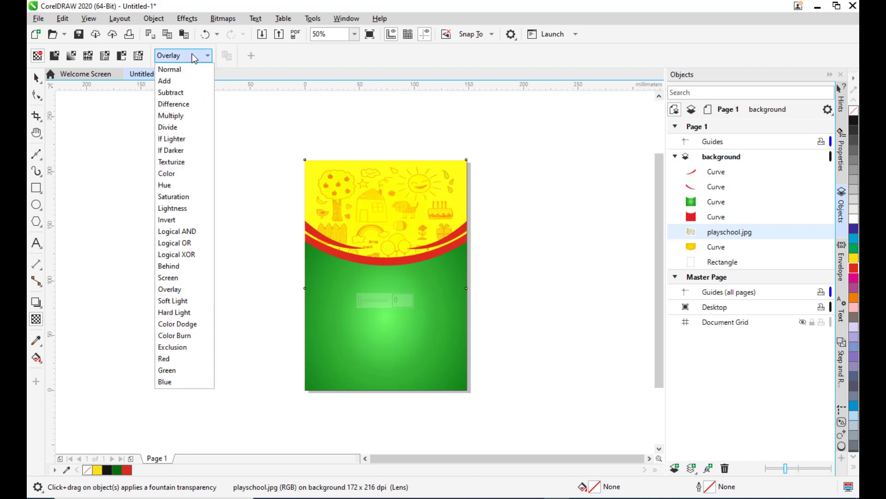
left_click(172, 117)
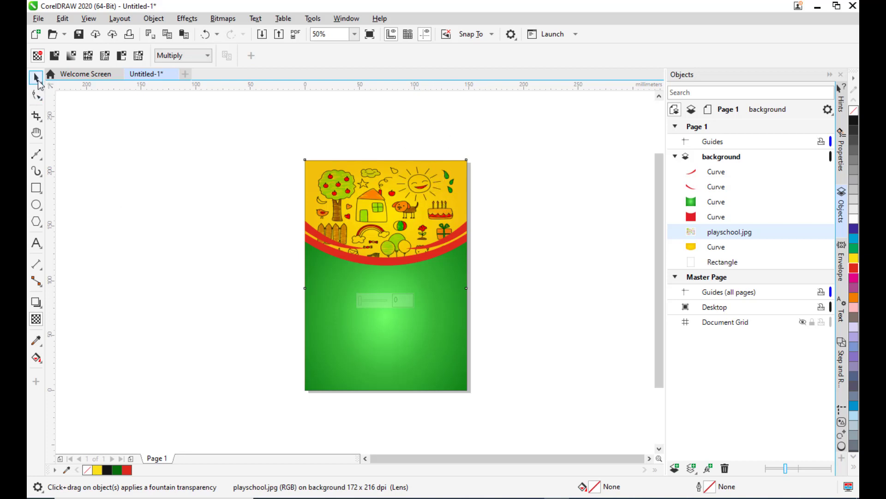
left_click(36, 77)
left_click(173, 142)
left_click(368, 273)
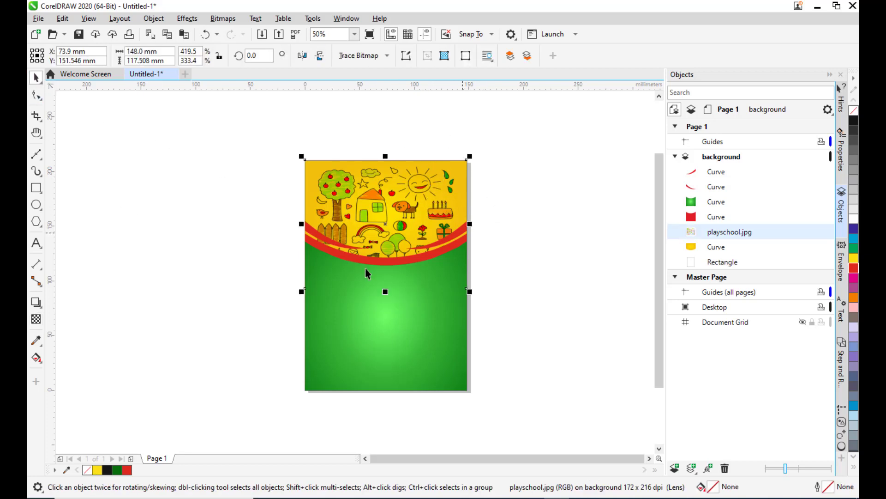
Apply a uniform transparency of 50 to the playschool image.
left_click(36, 319)
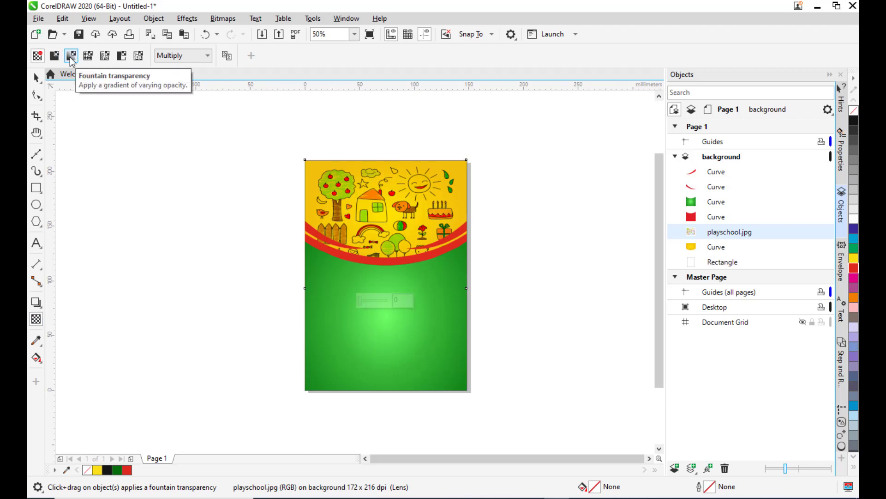
left_click(55, 56)
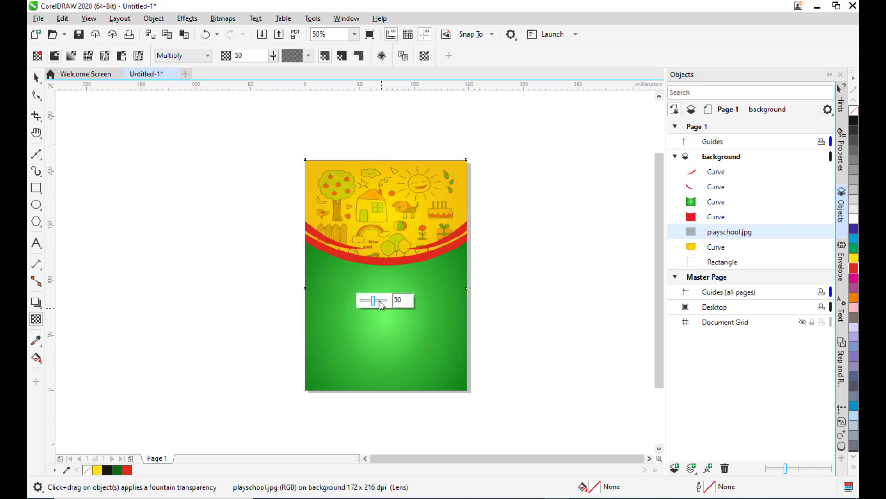
left_click_drag(379, 303, 391, 301)
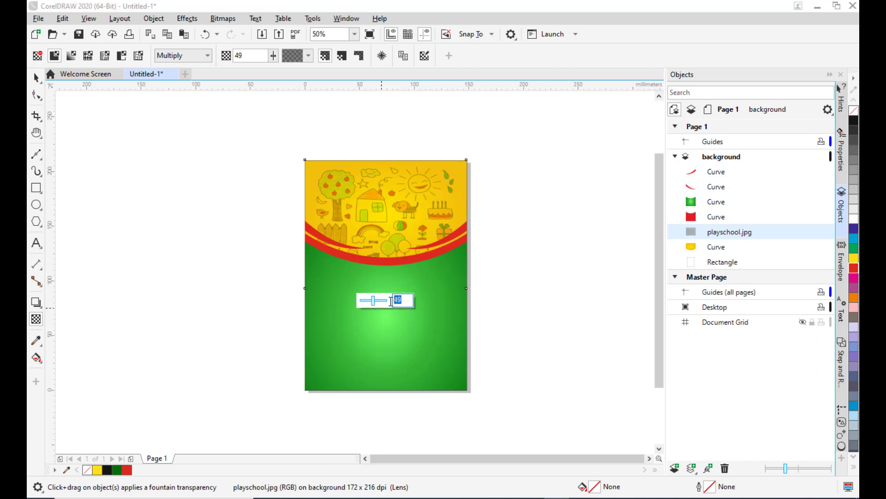
type("50")
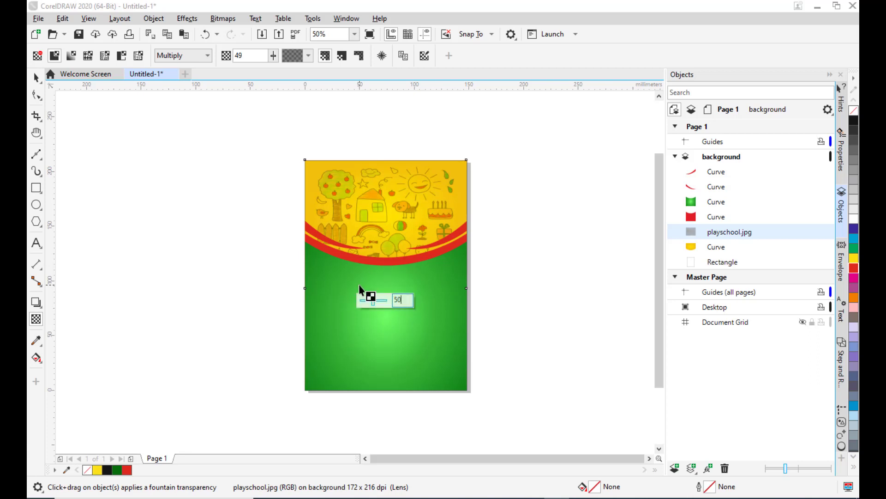
key("Return")
key("space")
left_click(494, 180)
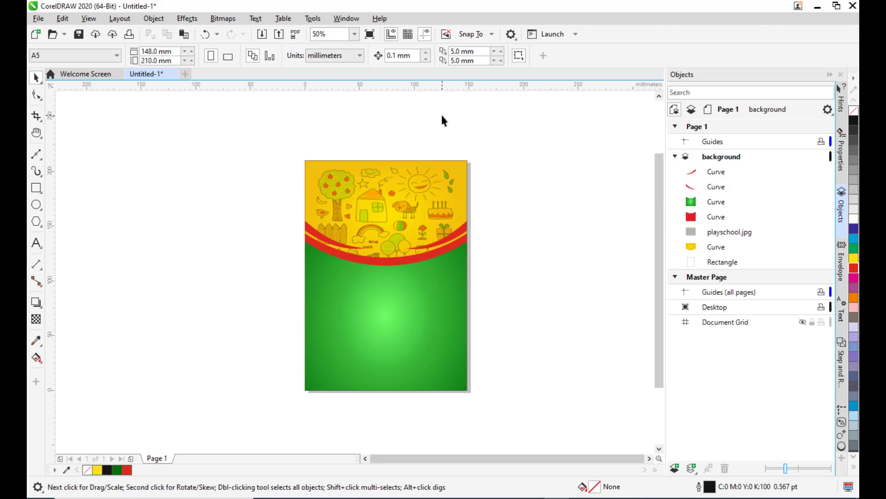
Switch to the playschooltext Notepad file and copy the word LittleBuds.
scroll(377, 131, "up", 1)
scroll(404, 161, "down", 1)
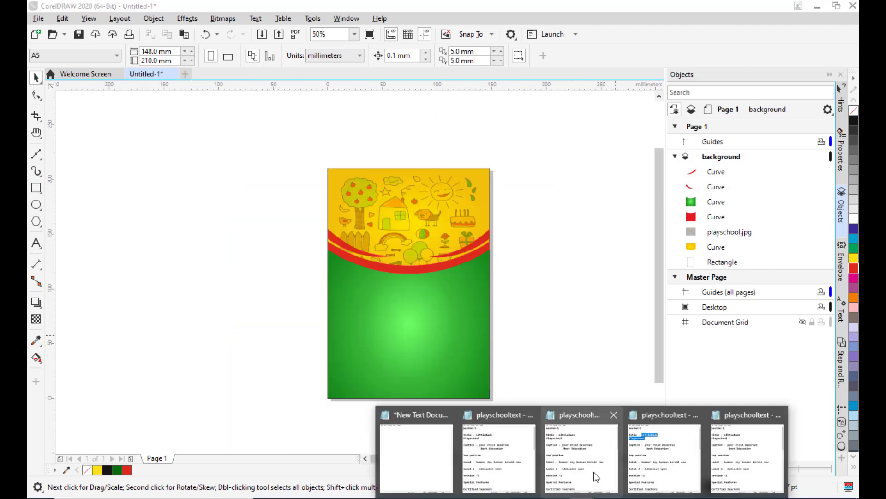
left_click(653, 466)
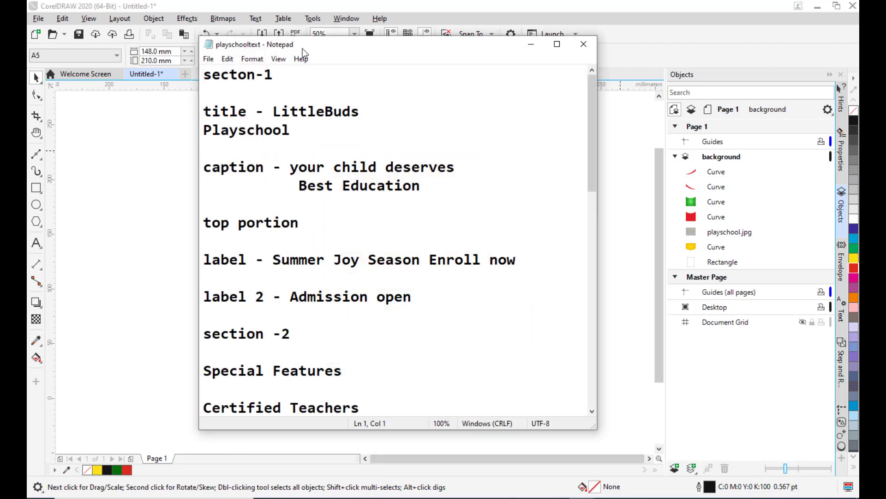
left_click_drag(302, 49, 685, 70)
left_click_drag(631, 135, 719, 135)
right_click(705, 135)
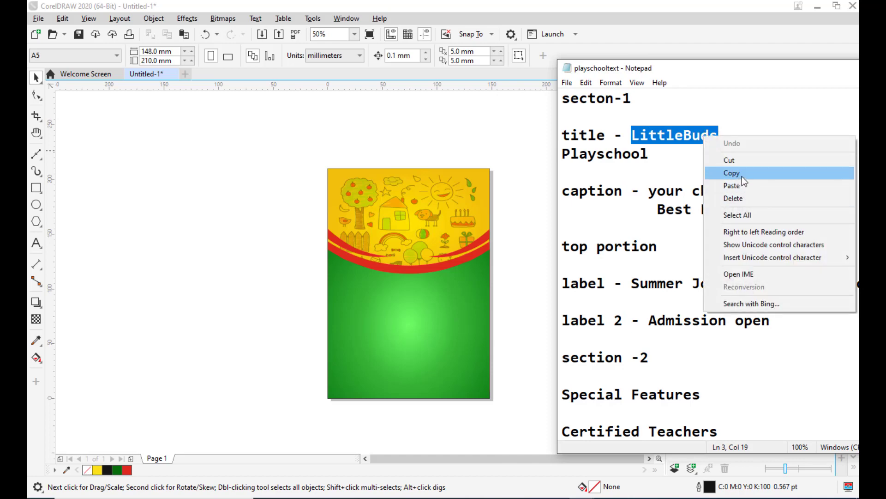
left_click(741, 175)
Paste LittleBuds as artistic text near the top of the flyer page.
left_click_drag(762, 72, 481, 146)
left_click(588, 143)
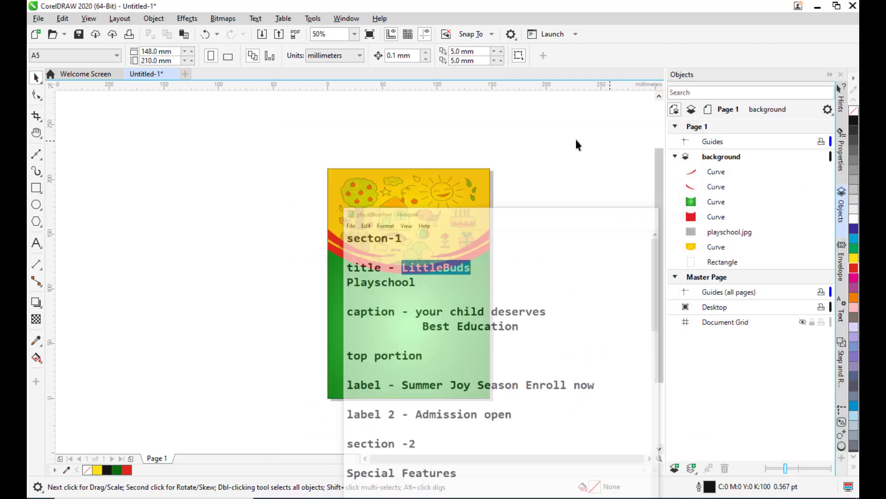
left_click(37, 244)
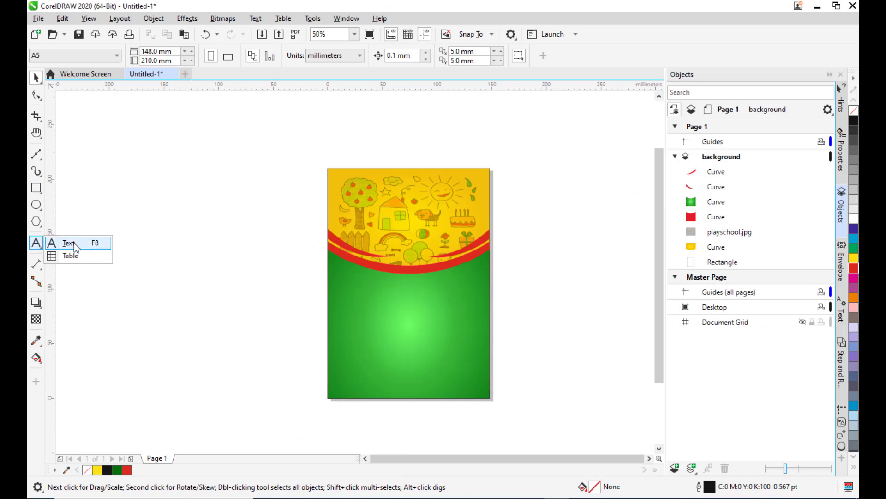
left_click(70, 241)
left_click(374, 198)
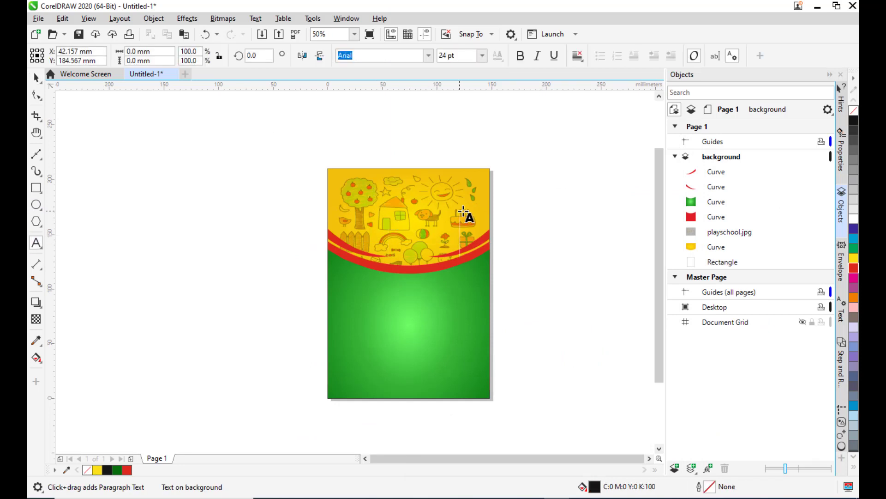
key("ctrl+v")
left_click(36, 77)
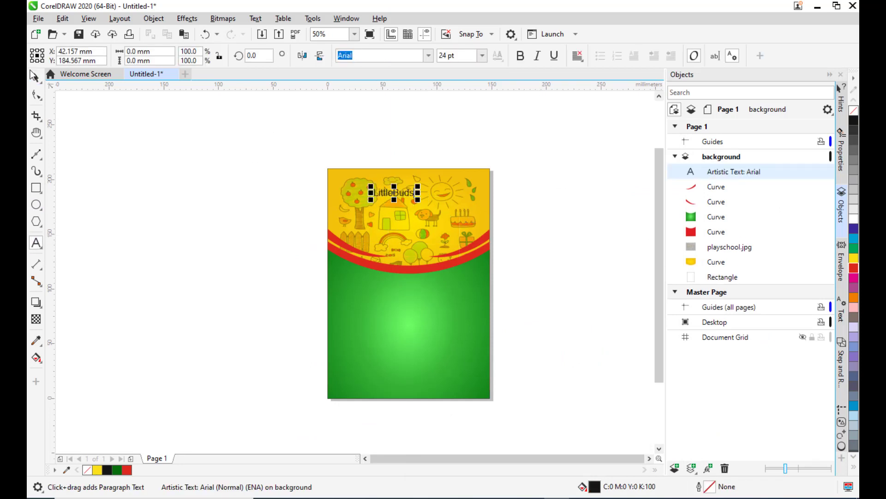
Enlarge the LittleBuds text to about 40.7 pt and move it to the page's upper left.
scroll(424, 181, "up", 2)
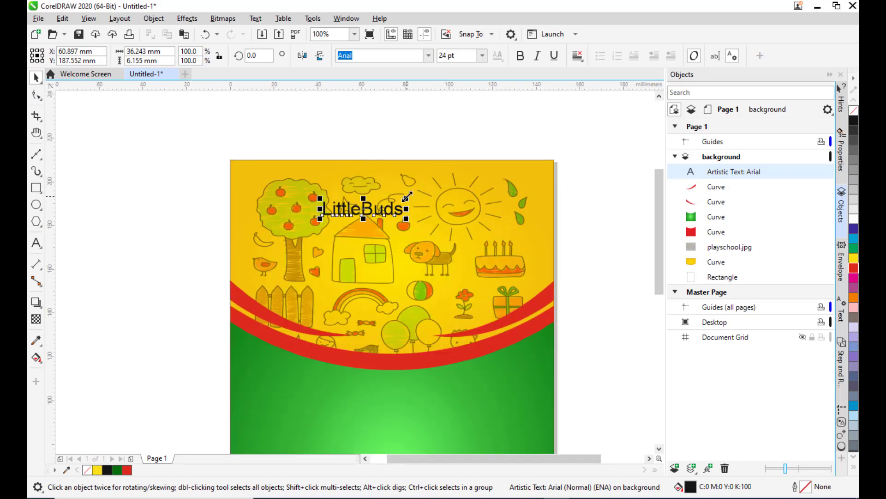
left_click_drag(406, 196, 448, 190)
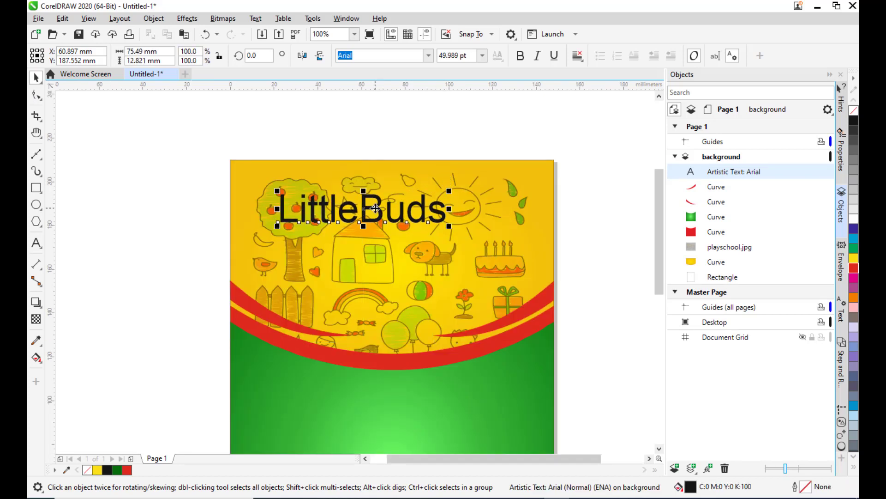
left_click_drag(376, 209, 333, 202)
left_click_drag(409, 187, 399, 190)
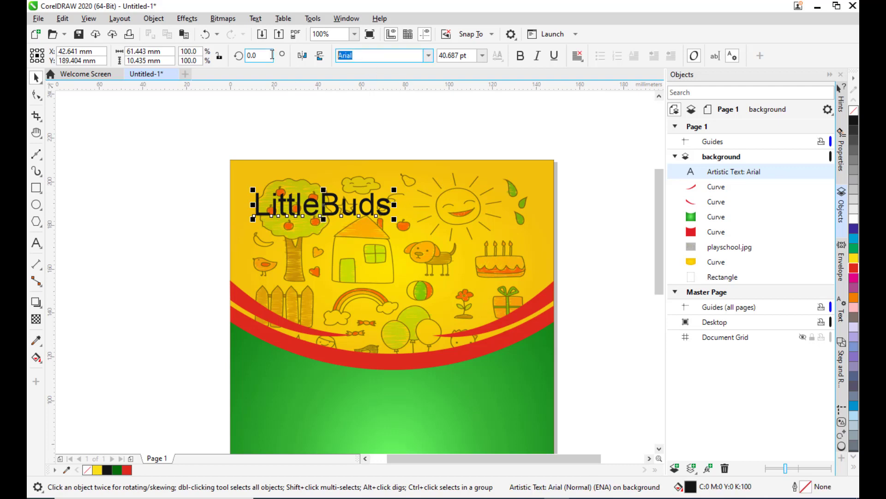
Change the LittleBuds font to Comic Sans MS and shift the text slightly left.
type("Comic Sans MS")
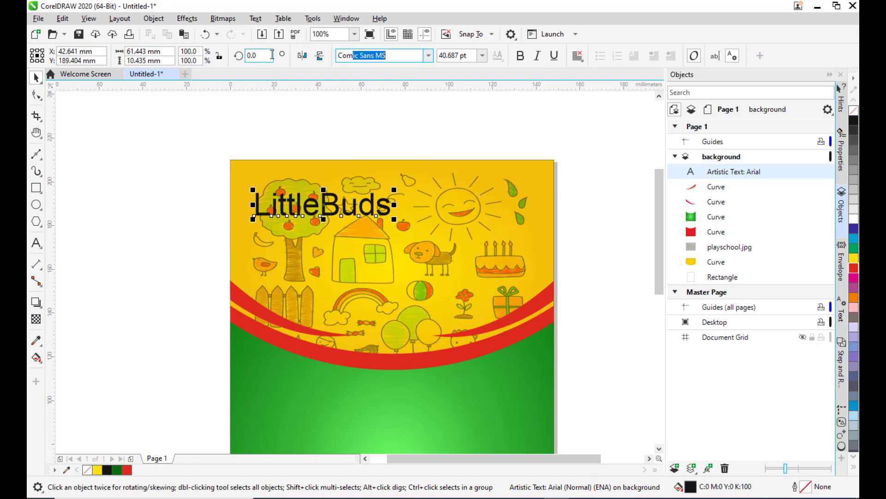
key("Return")
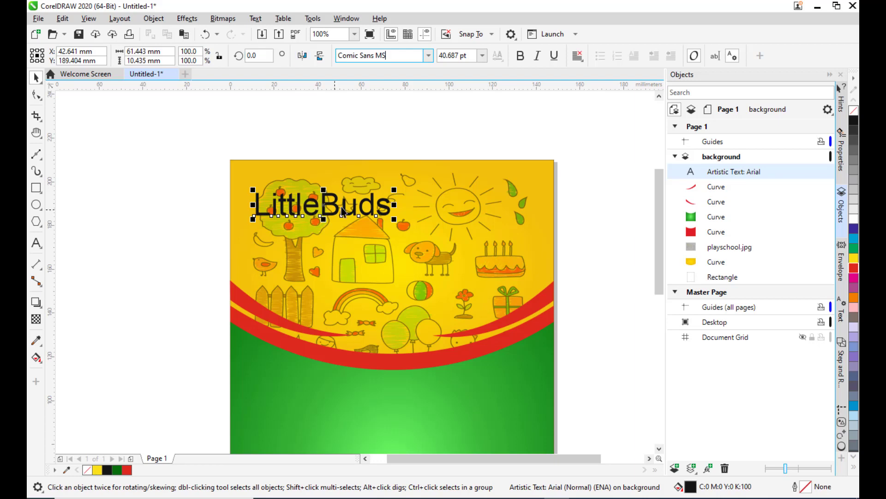
left_click(36, 243)
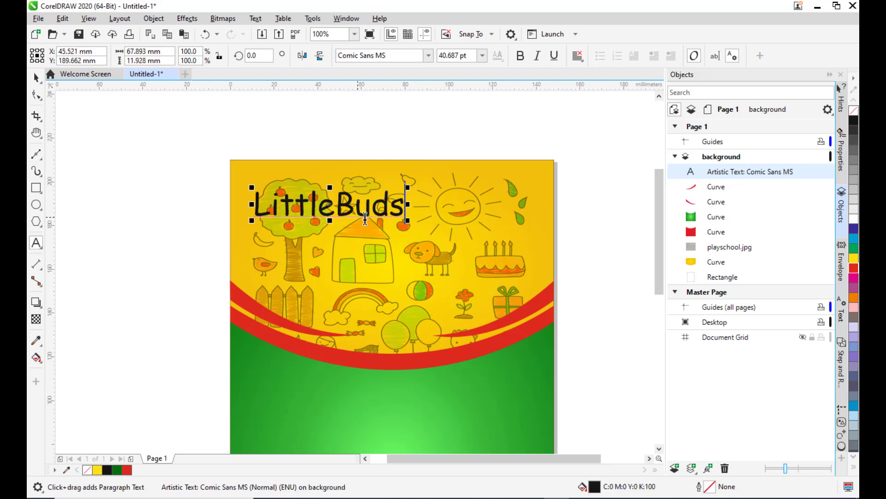
left_click(36, 78)
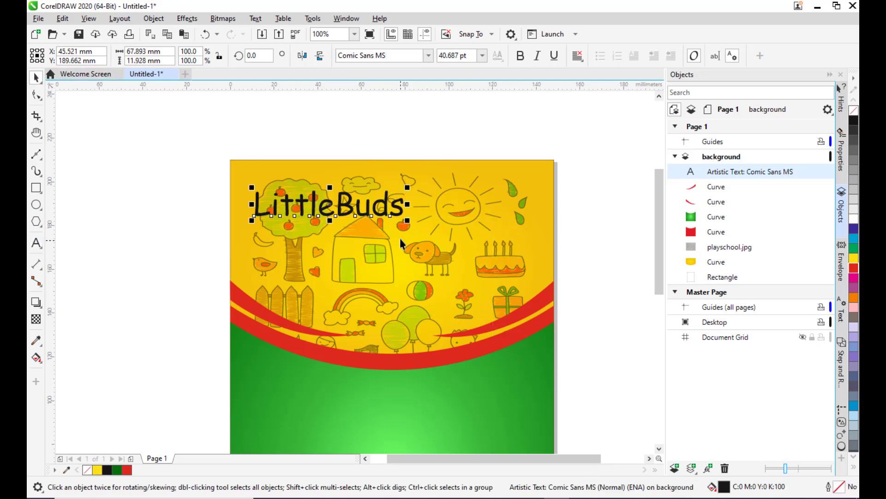
left_click_drag(331, 206, 318, 204)
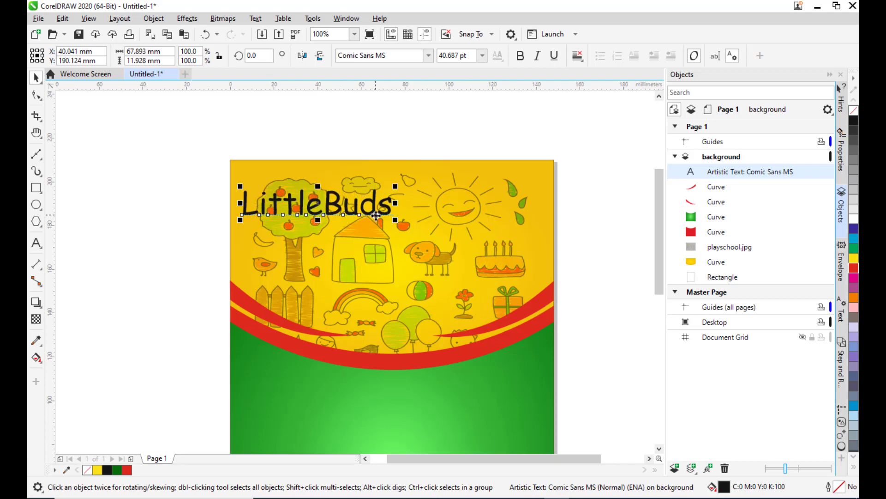
Fill the LittleBuds text with blue and make it bold.
left_click(853, 271)
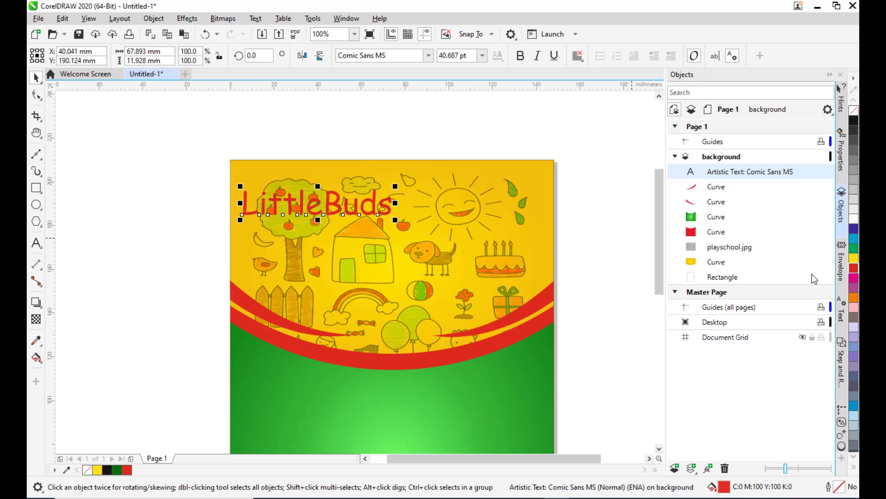
left_click(854, 230)
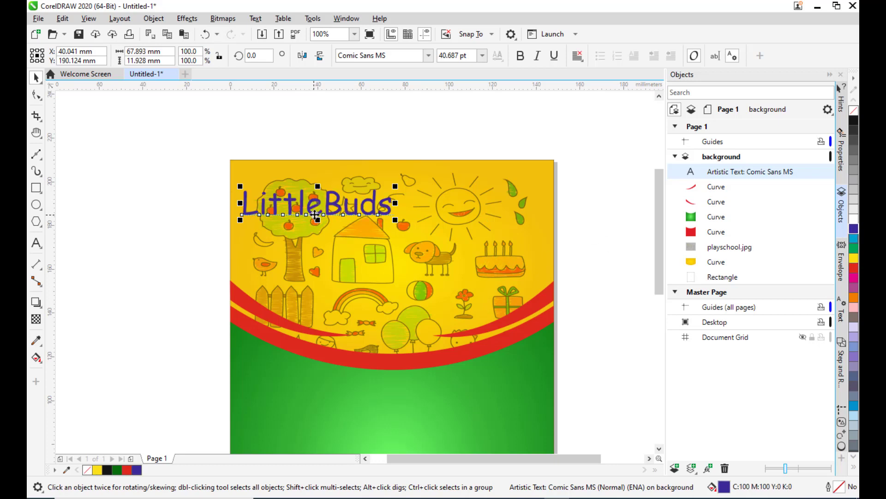
left_click(520, 55)
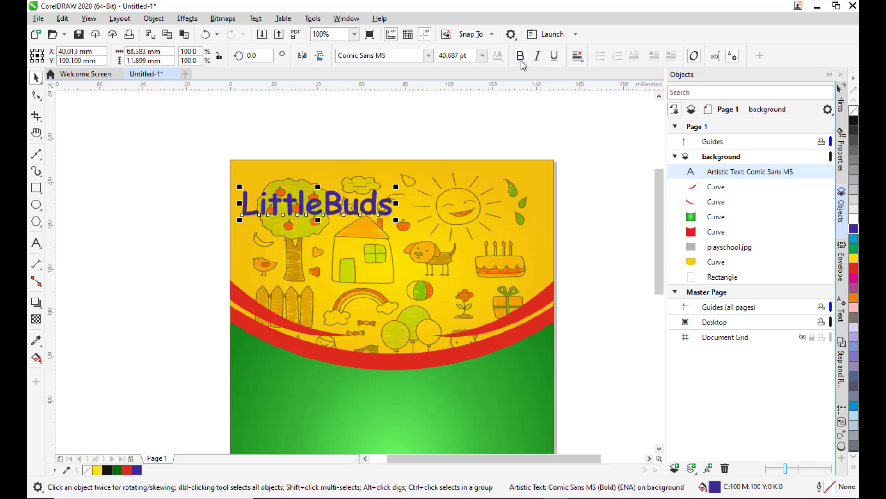
Shrink the LittleBuds text to about 36 pt and reposition it at the upper left corner.
left_click_drag(318, 204, 322, 201)
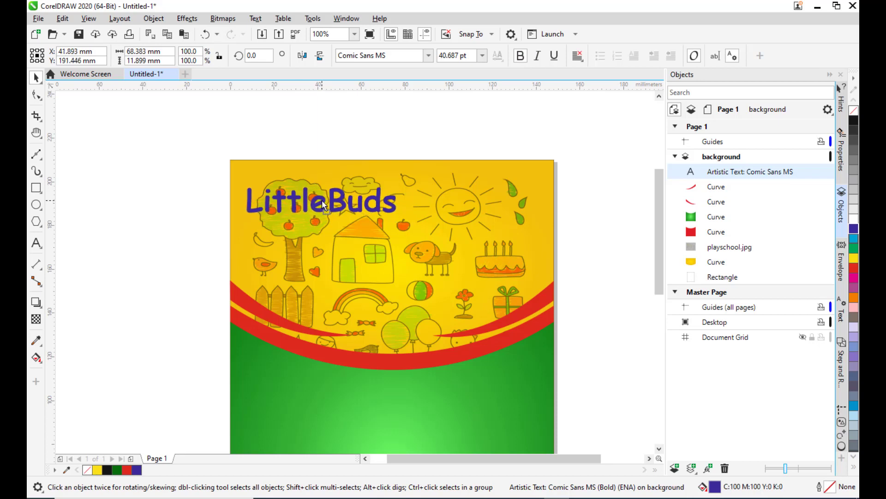
left_click_drag(402, 183, 402, 183)
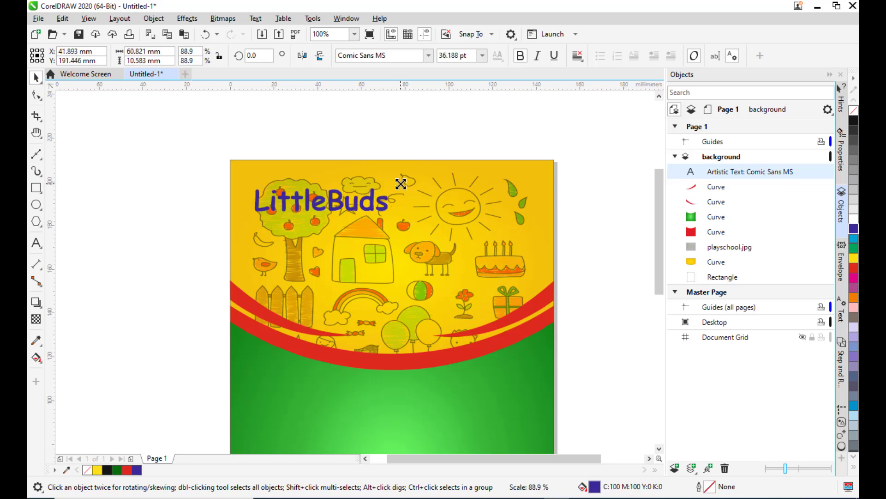
left_click_drag(316, 202, 300, 203)
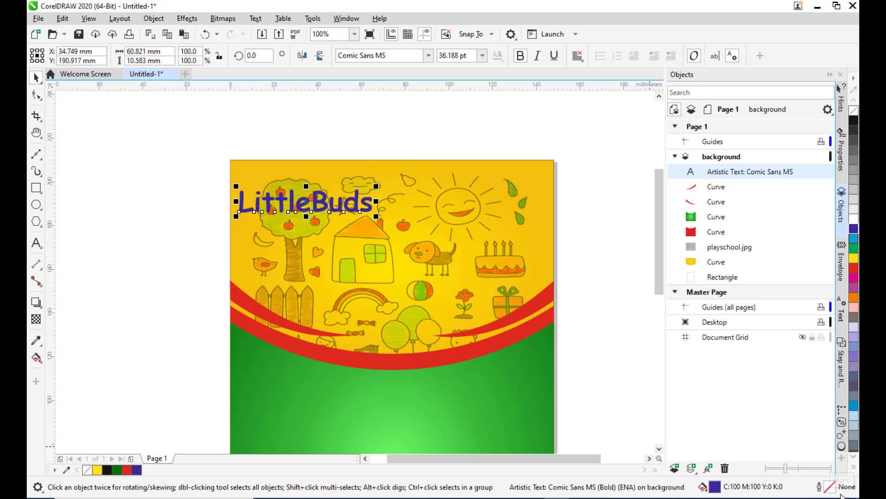
Give the LittleBuds text a white hairline outline.
double_click(825, 487)
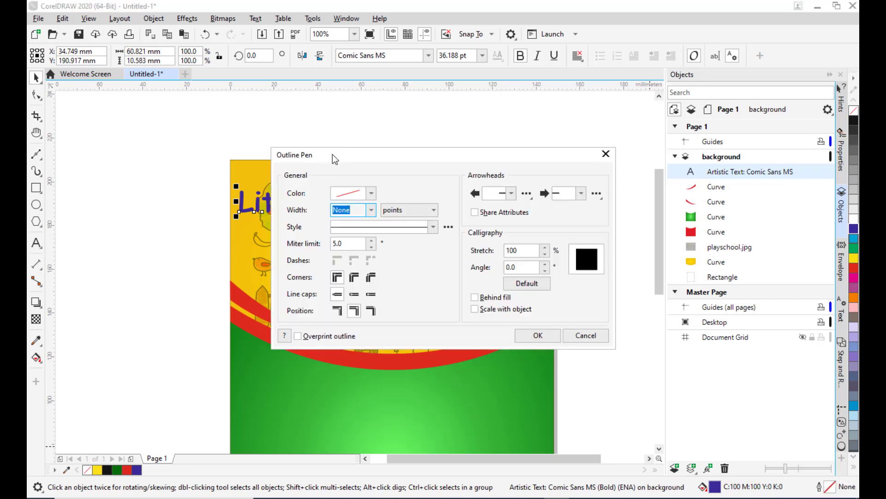
left_click_drag(332, 154, 503, 109)
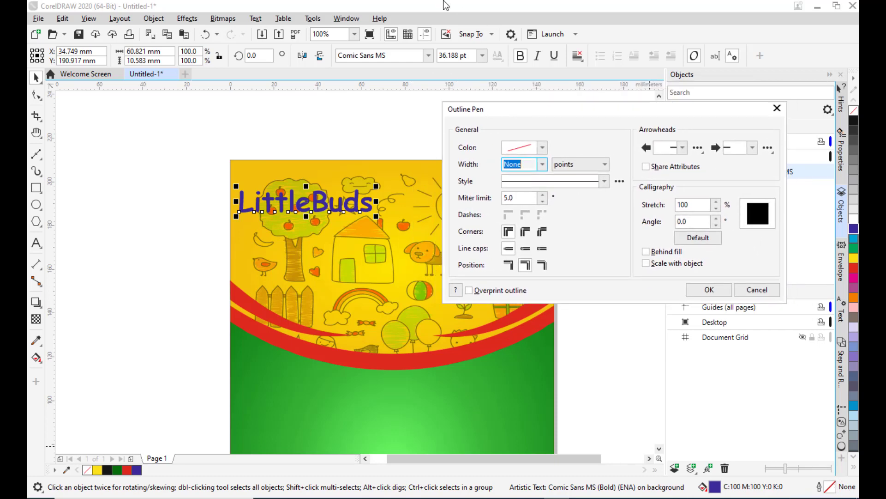
left_click_drag(556, 110, 571, 103)
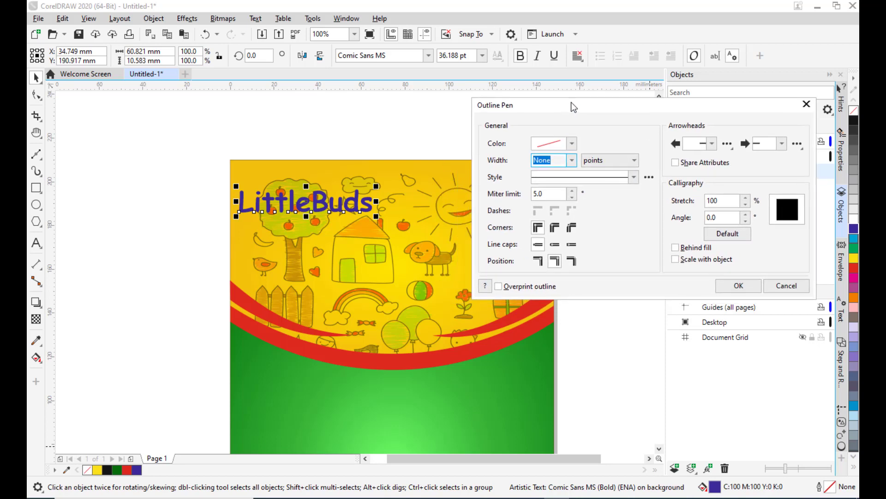
left_click(573, 143)
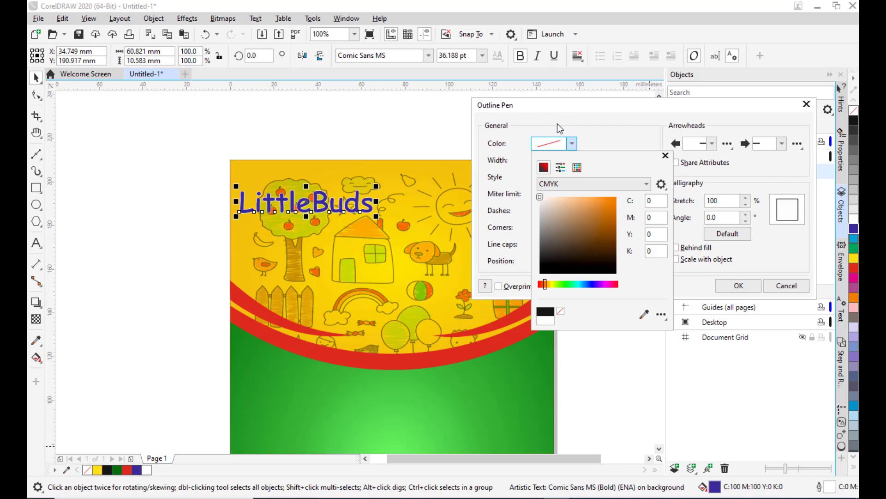
left_click(558, 124)
left_click(570, 160)
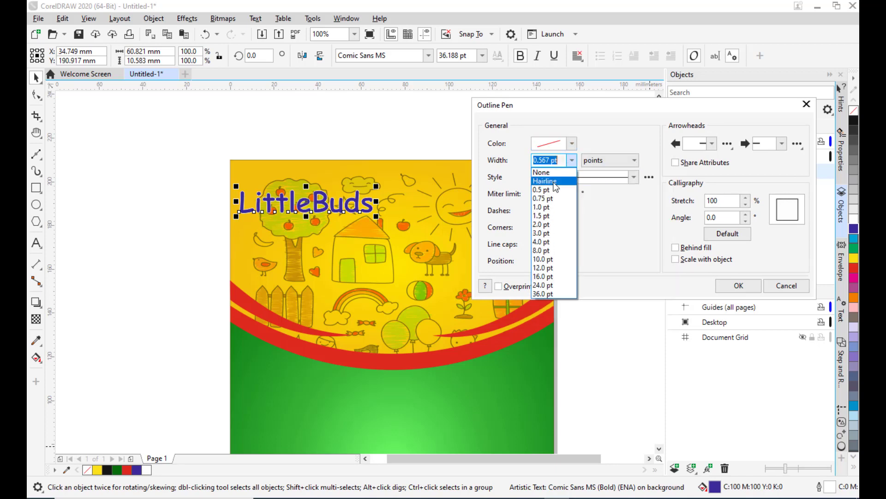
left_click(553, 182)
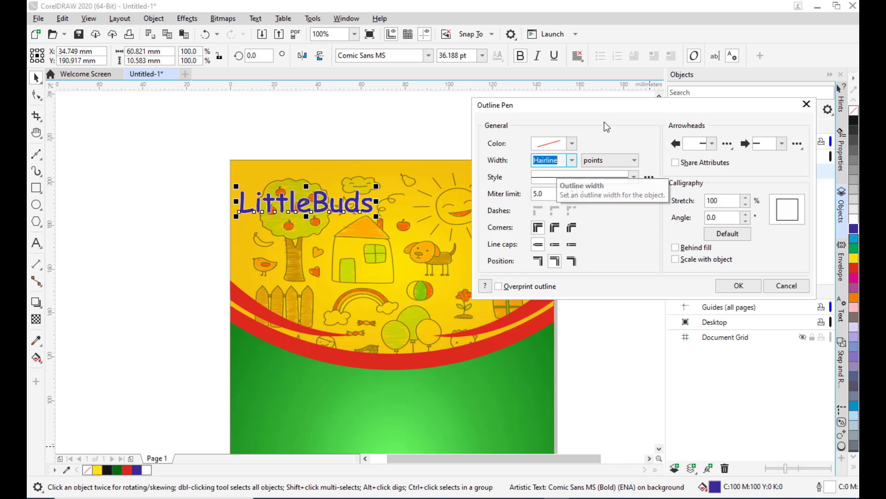
left_click_drag(595, 100, 553, 94)
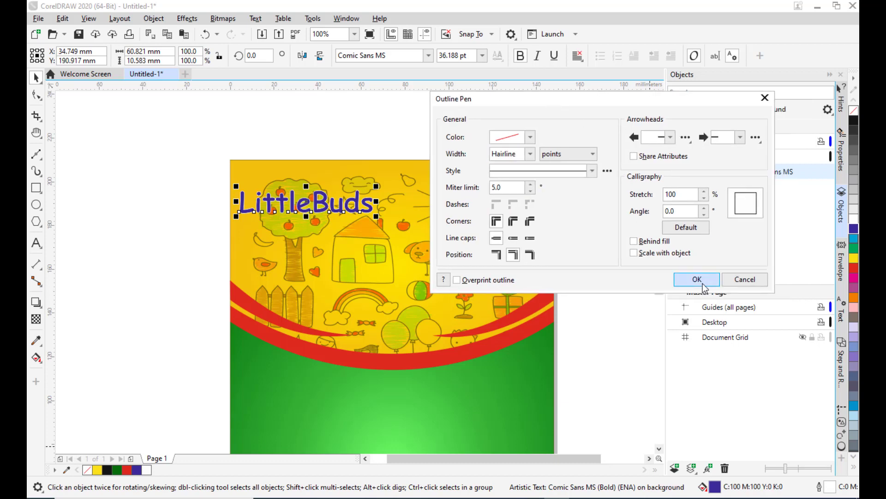
left_click(697, 279)
left_click(300, 132)
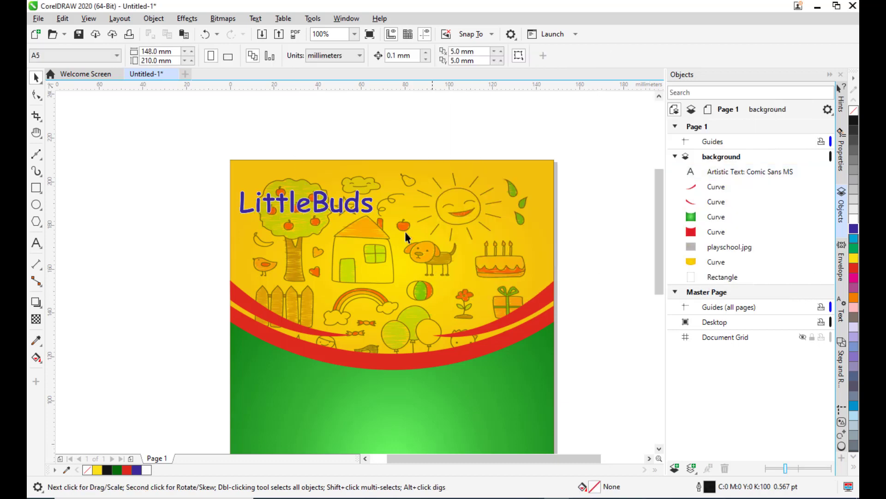
Add a drop shadow to the LittleBuds text with the Shadow tool.
left_click(320, 205)
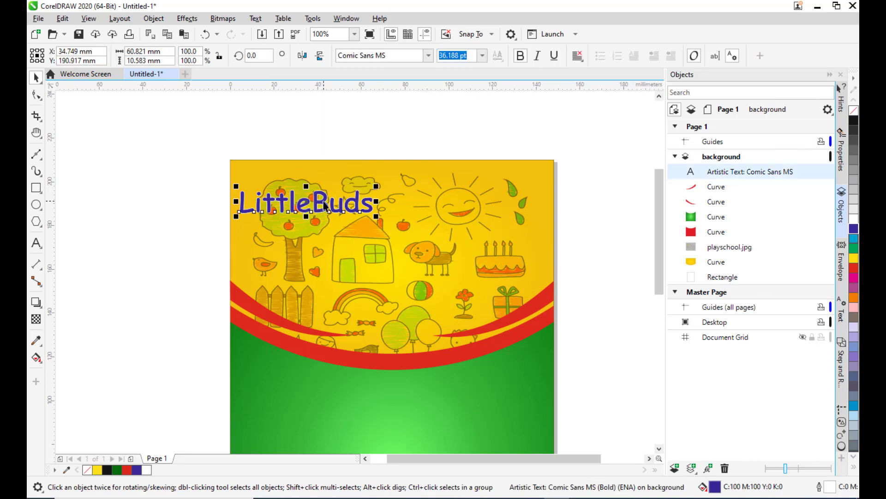
left_click(40, 301)
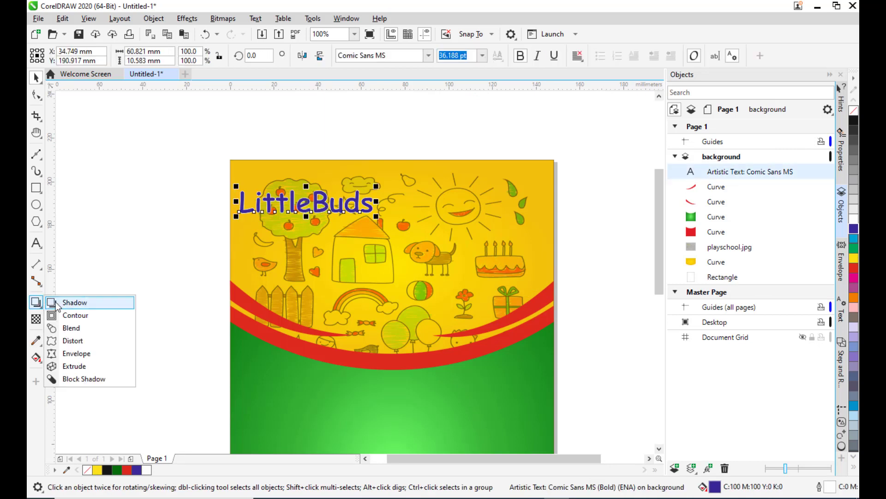
left_click(56, 303)
left_click_drag(240, 202, 375, 208)
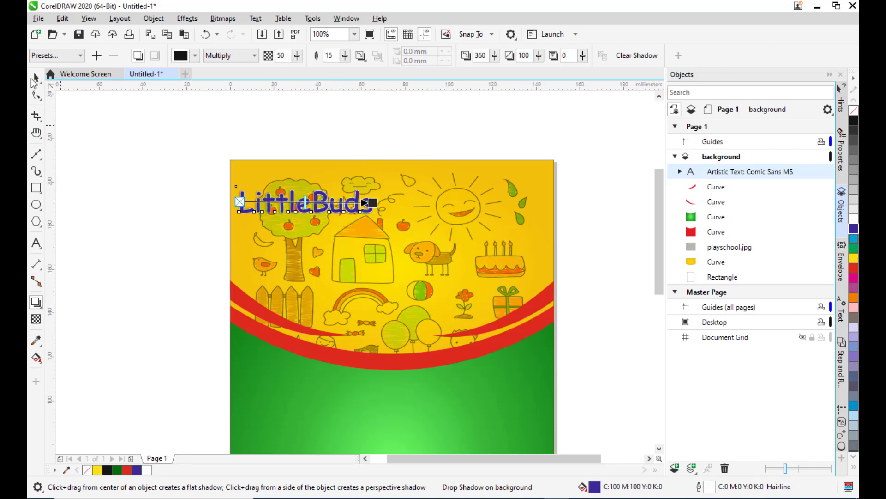
left_click(36, 77)
left_click(159, 171)
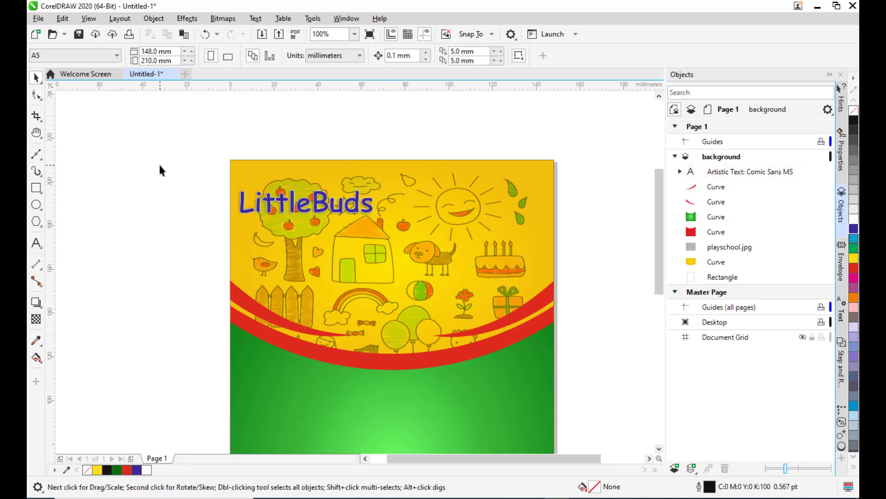
Add a Playschool text line below the LittleBuds title by copying the word from the playschooltext Notepad file.
left_click(36, 243)
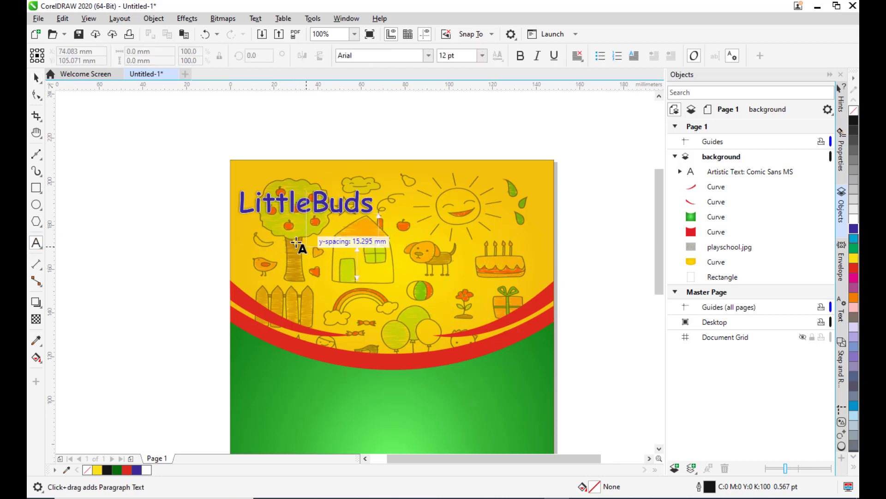
left_click(273, 238)
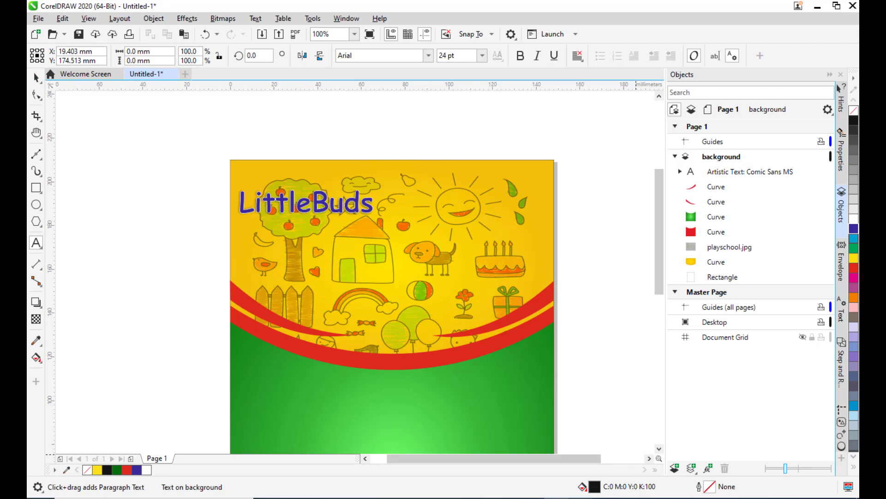
left_click(580, 498)
left_click(675, 443)
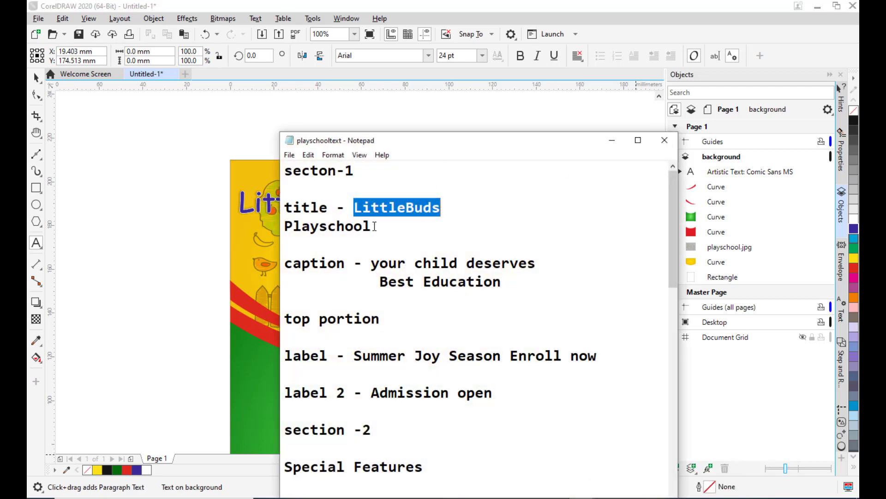
left_click_drag(374, 226, 274, 226)
right_click(335, 232)
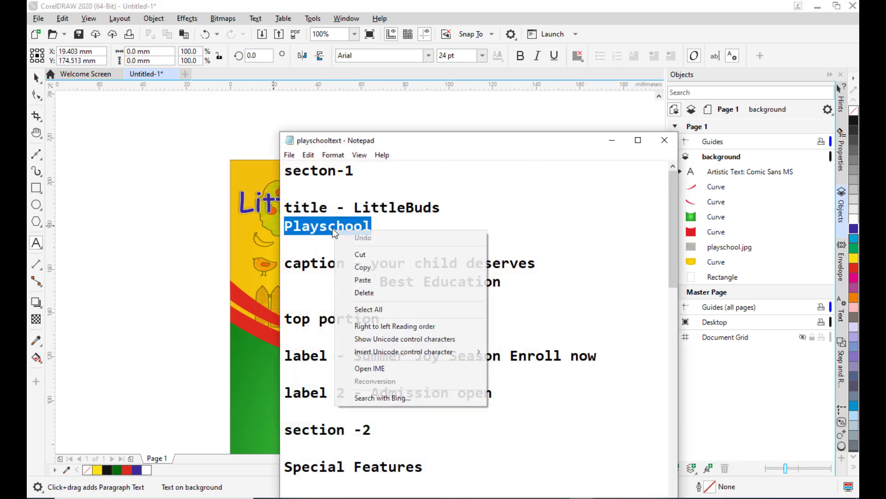
left_click(351, 267)
left_click(616, 142)
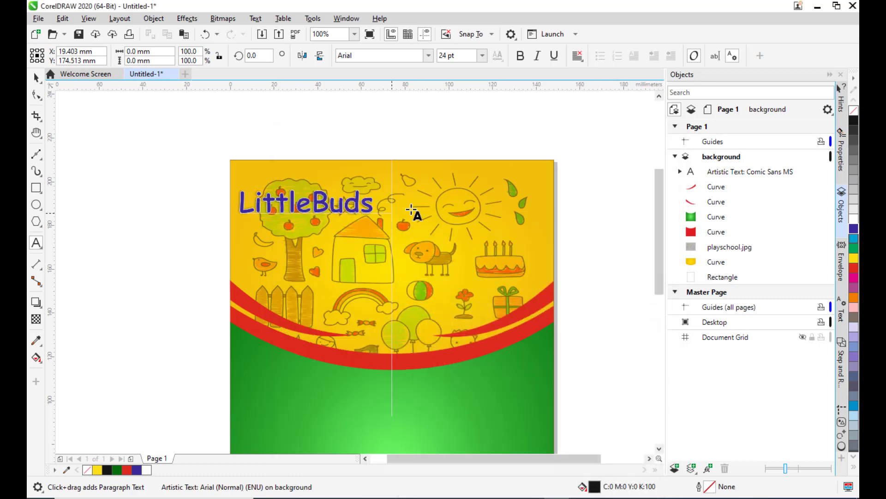
key("ctrl+v")
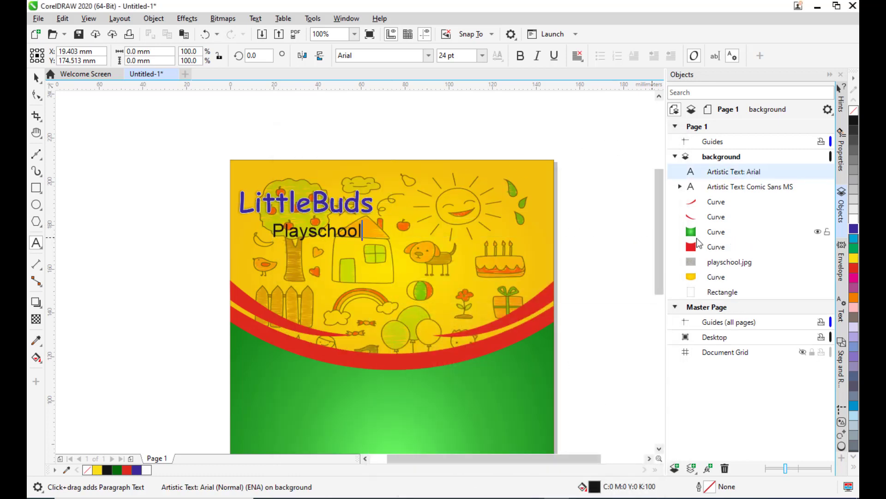
Change the Playschool text font to Comic Sans MS.
left_click(36, 78)
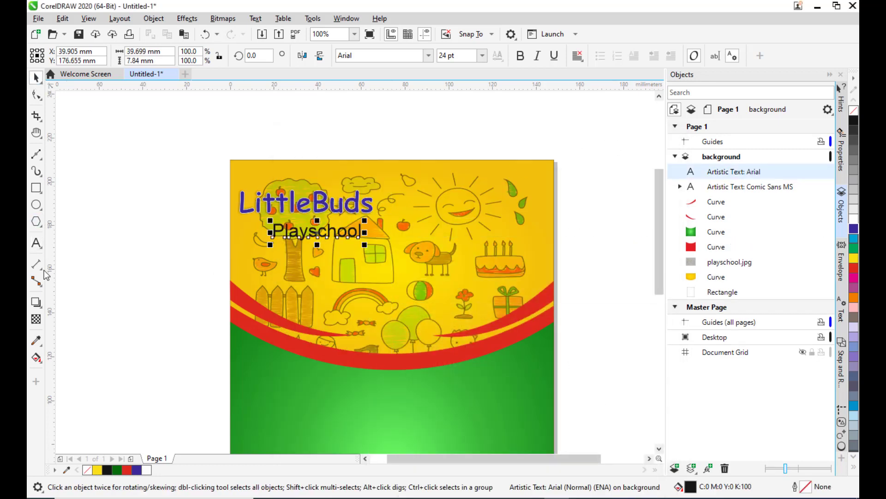
left_click(36, 242)
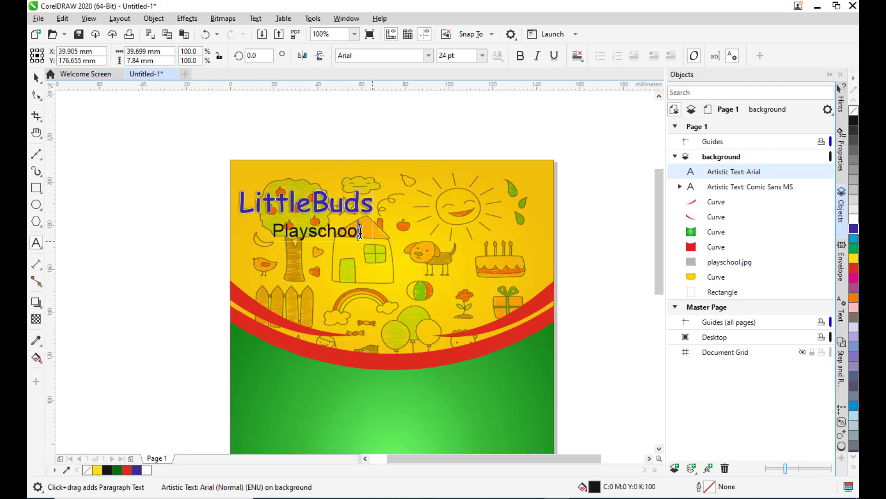
left_click_drag(363, 231, 272, 231)
left_click(373, 56)
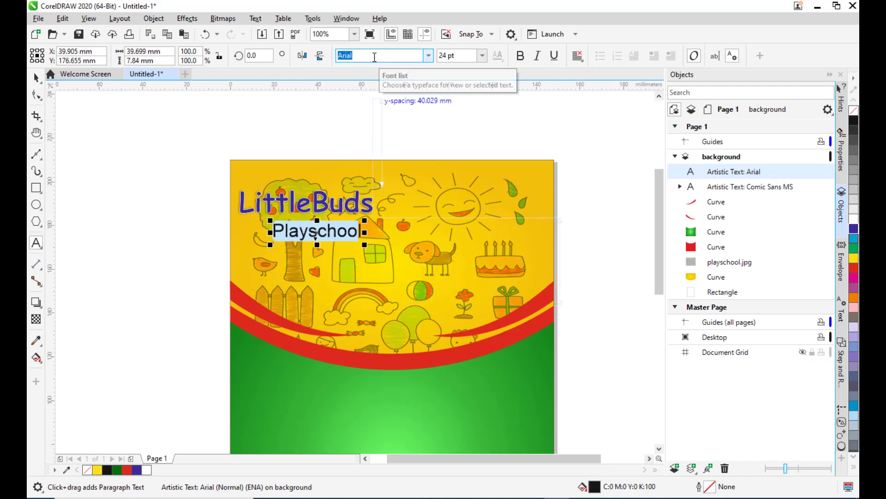
type("Comic Sans MS")
key("Return")
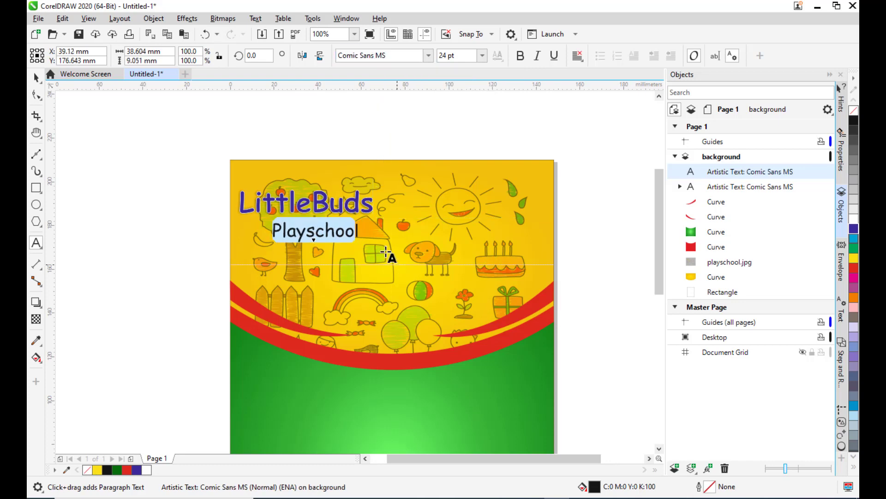
Reselect the Playschool text and make it bold.
left_click(362, 228)
left_click_drag(361, 228, 274, 228)
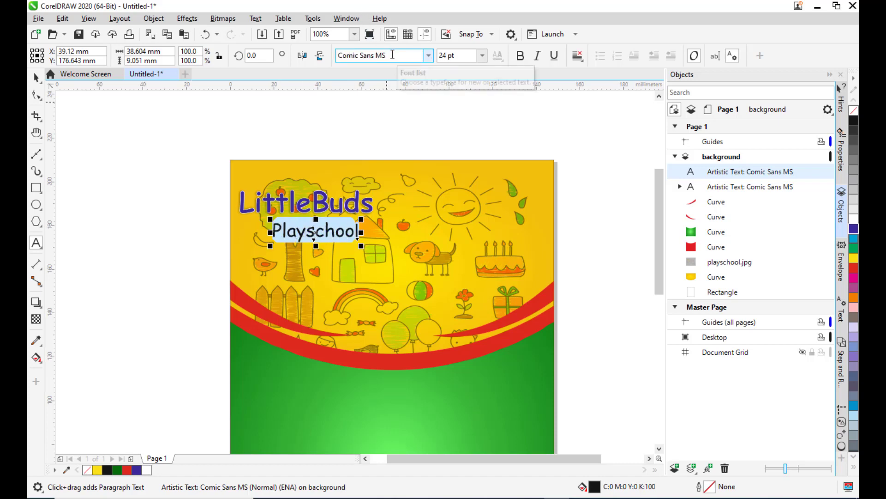
left_click(393, 54)
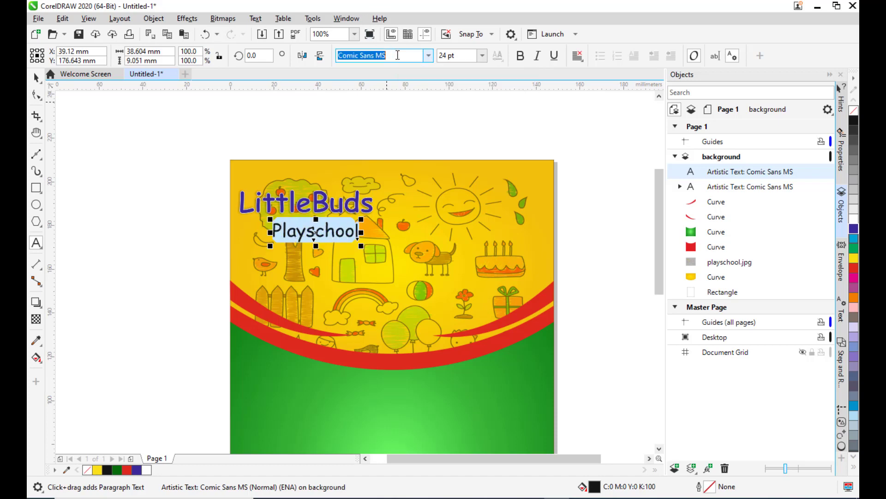
left_click(428, 56)
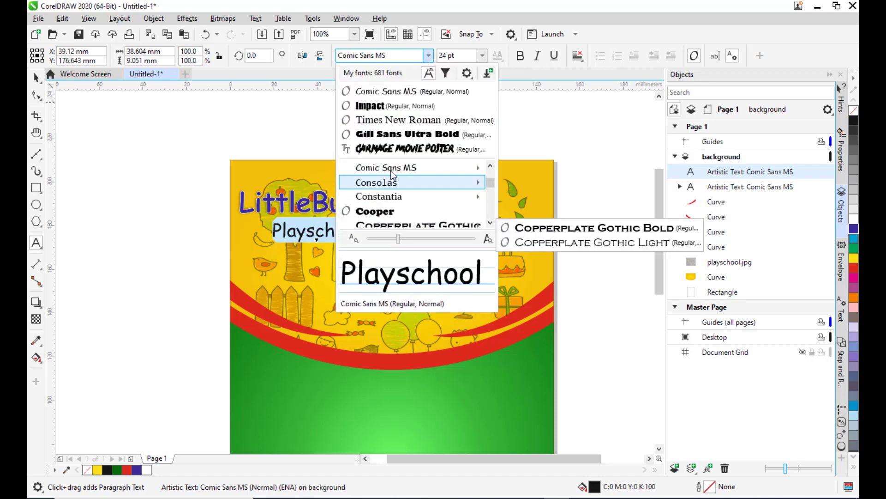
left_click(386, 91)
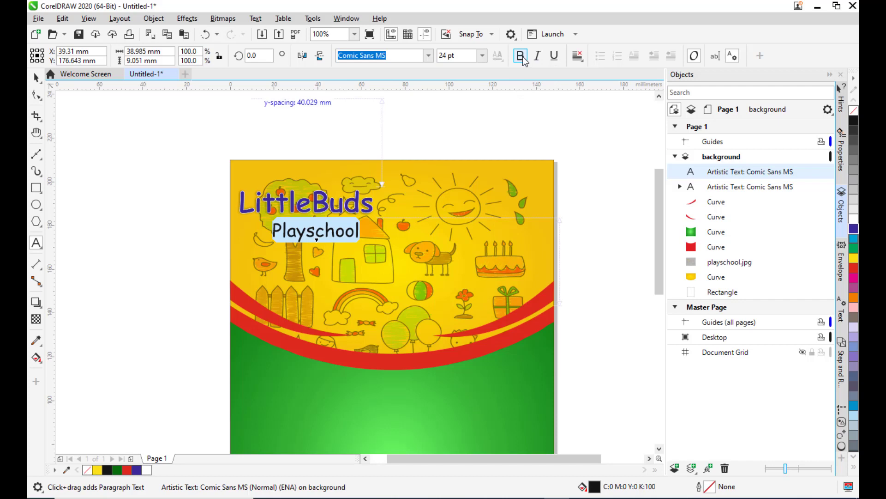
left_click(521, 56)
Move the Playschool text slightly left and nudge it up just beneath the LittleBuds title.
left_click(36, 77)
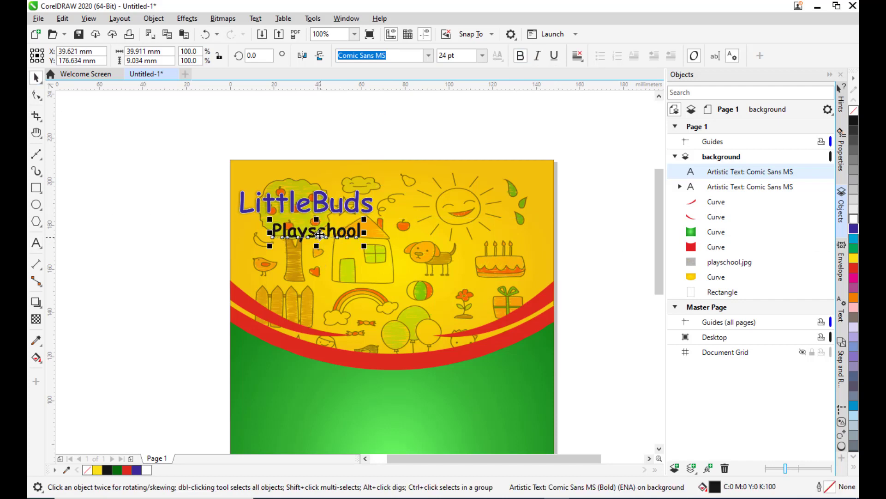
left_click_drag(318, 236, 308, 237)
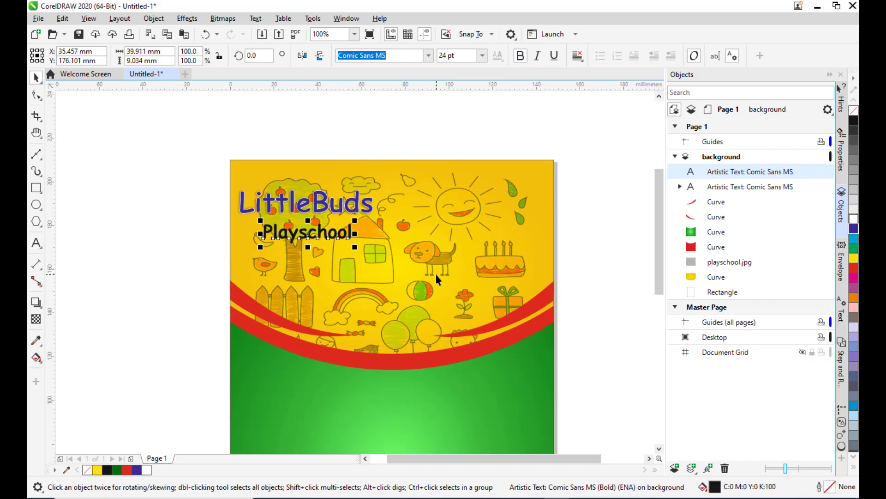
key("Up")
key("Up")
key("Up")
key("Up")
key("Up")
key("Up")
key("Up")
key("Up")
key("Up")
key("Up")
key("Up")
key("Up")
key("Up")
key("Up")
key("Up")
key("Up")
key("Up")
key("Up")
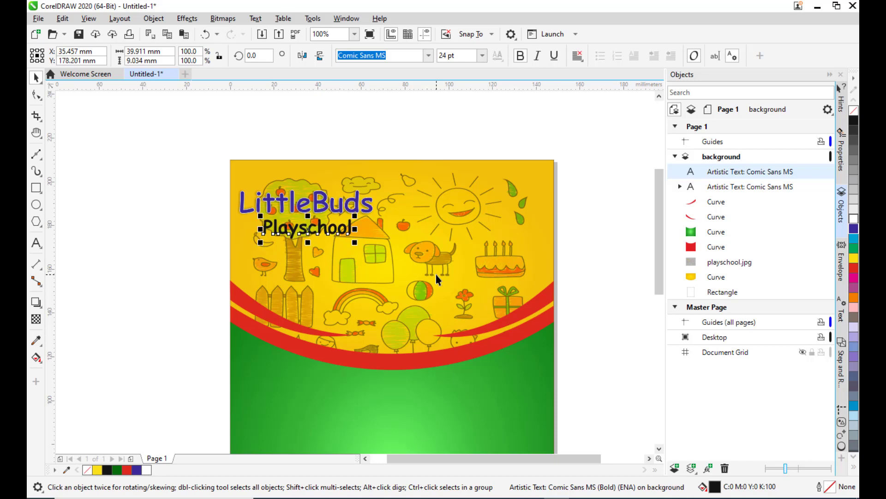
left_click(330, 127)
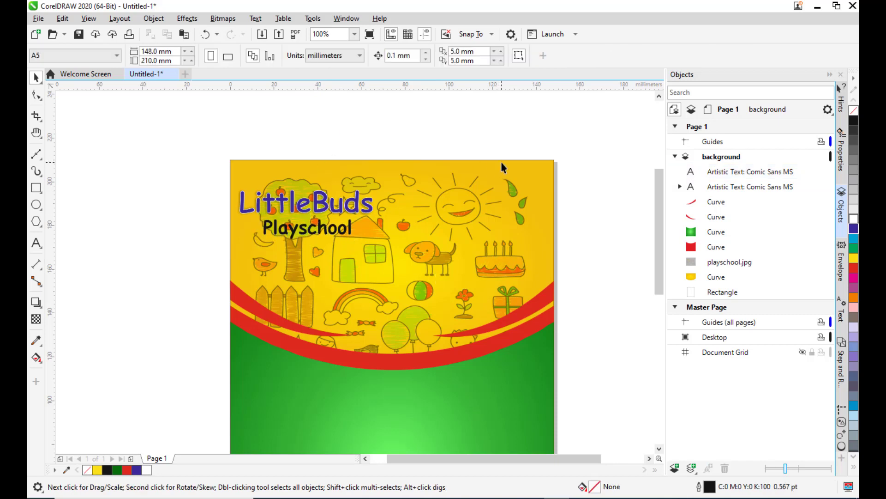
Switch to the playschooltext Notepad file and select the caption text 'your child deserves Best Education'.
scroll(500, 162, "down", 2)
scroll(549, 225, "up", 2)
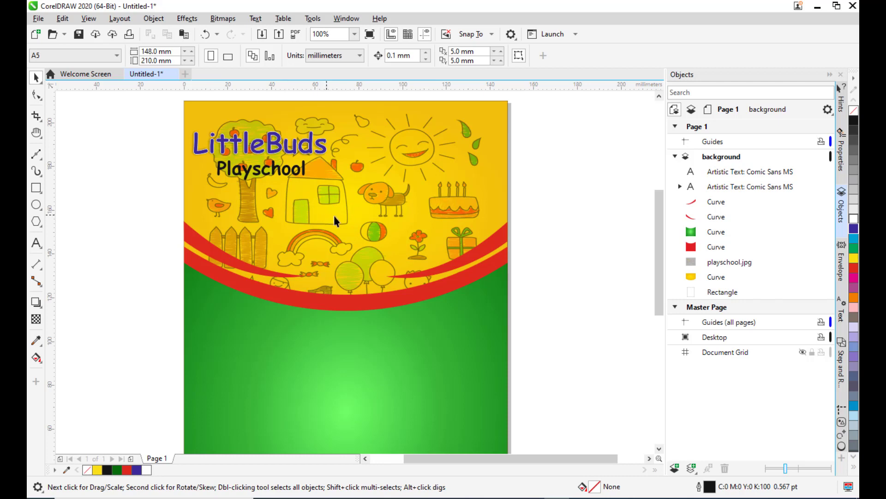
left_click(582, 498)
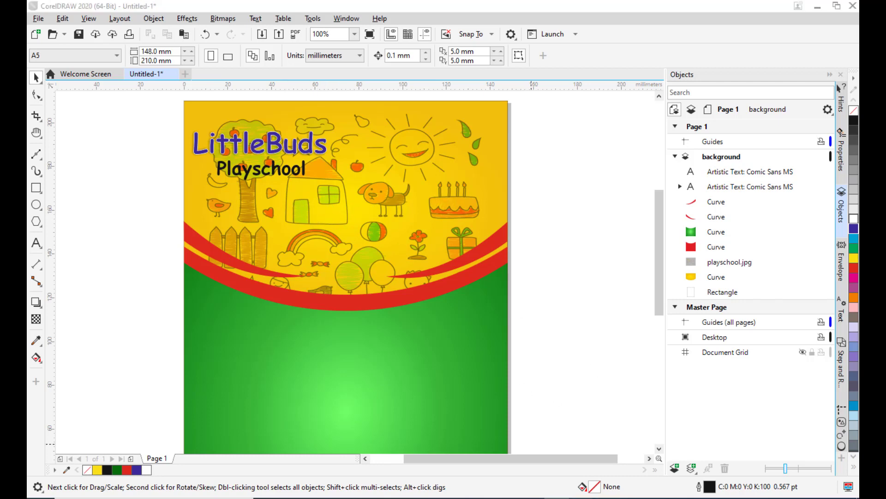
left_click(734, 454)
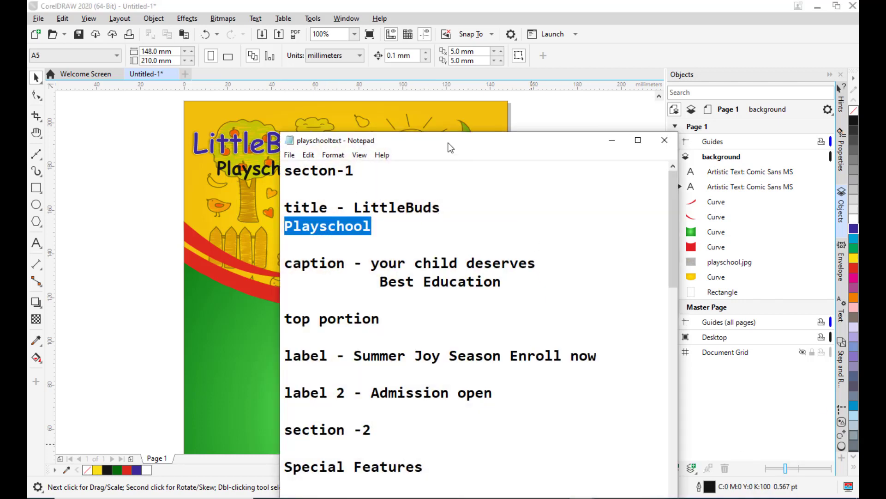
left_click_drag(450, 146, 410, 92)
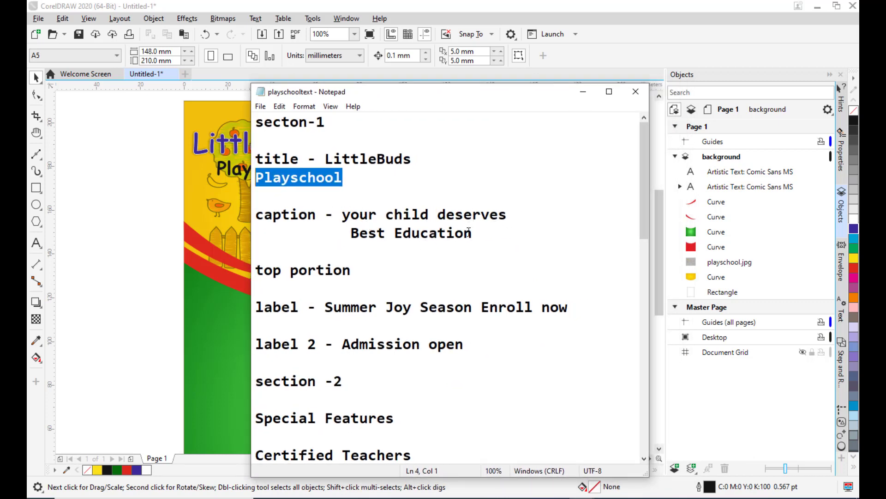
left_click_drag(343, 219, 492, 242)
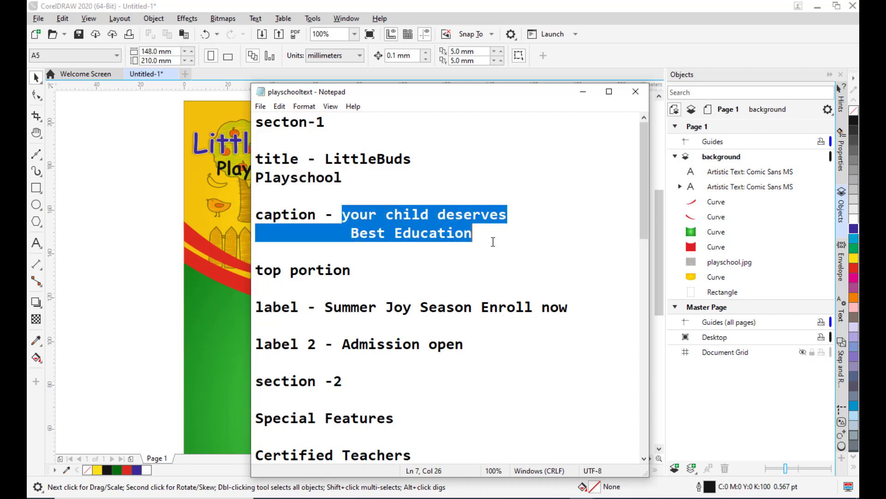
Copy the selected caption text and return to the CorelDRAW document.
right_click(460, 215)
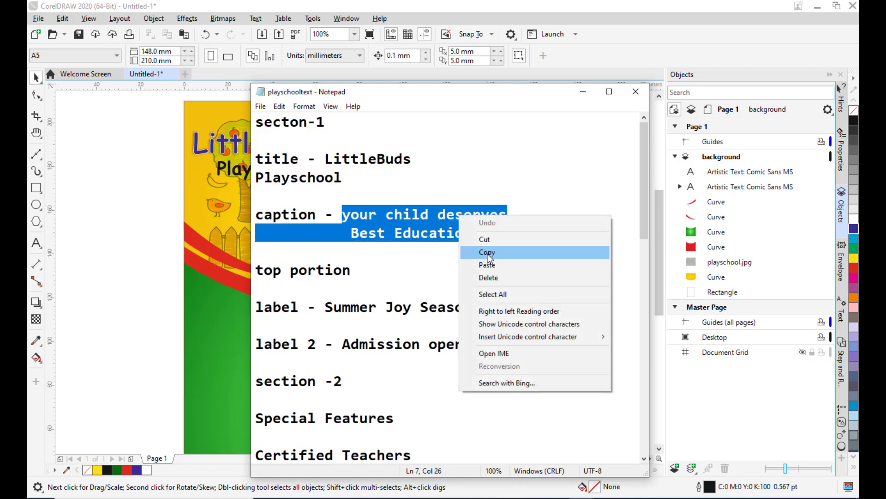
left_click(487, 253)
left_click(584, 92)
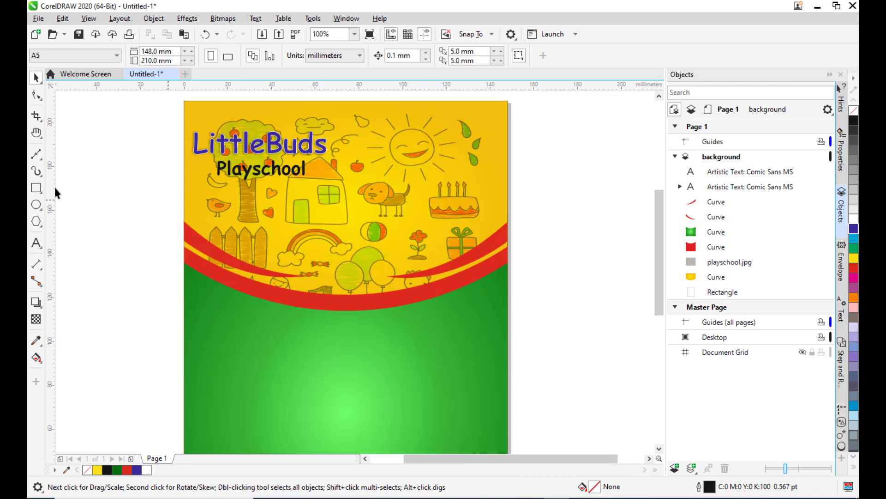
Draw a paragraph text frame below the Playschool title and paste the caption text into it.
left_click(37, 243)
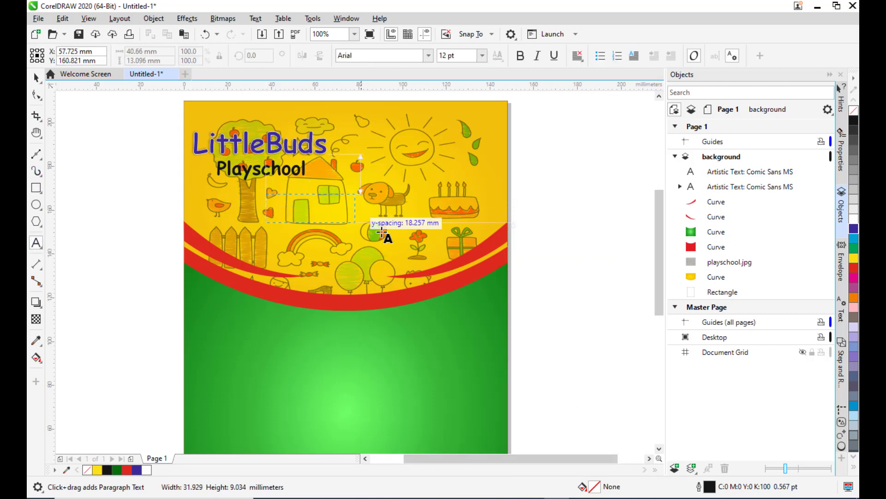
left_click_drag(382, 233, 407, 229)
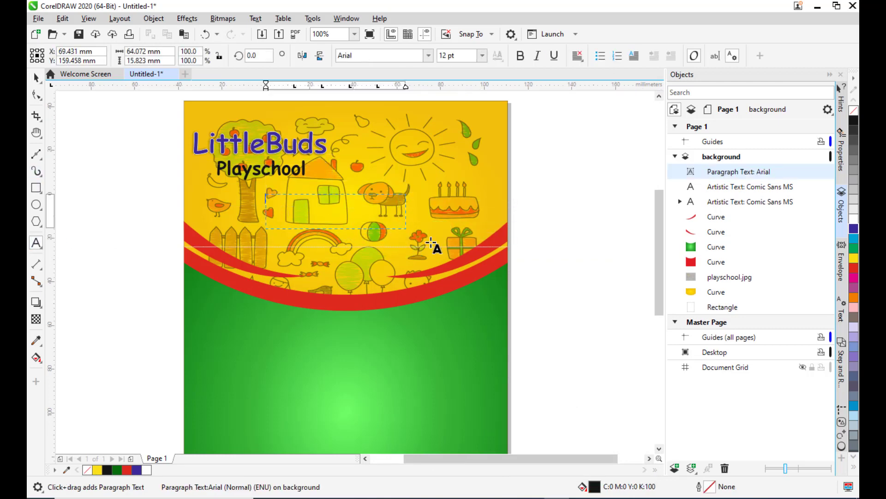
key("ctrl+v")
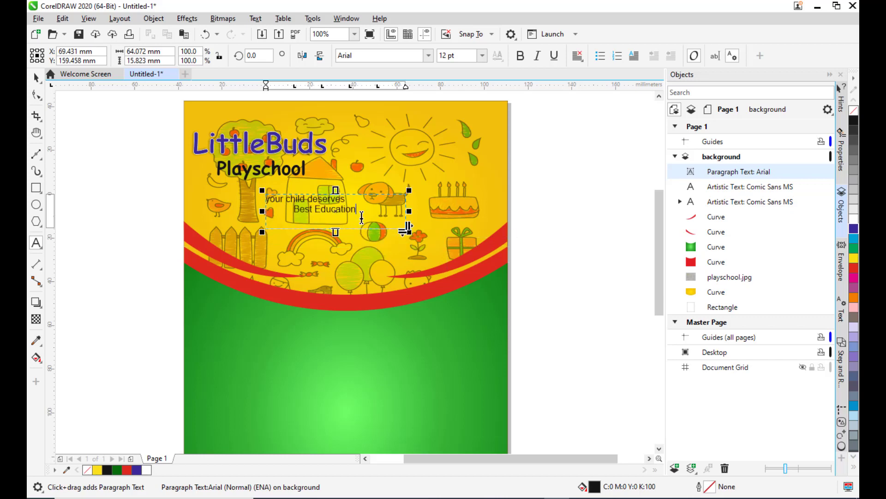
Select all the caption text and center-align it.
left_click_drag(356, 208, 266, 198)
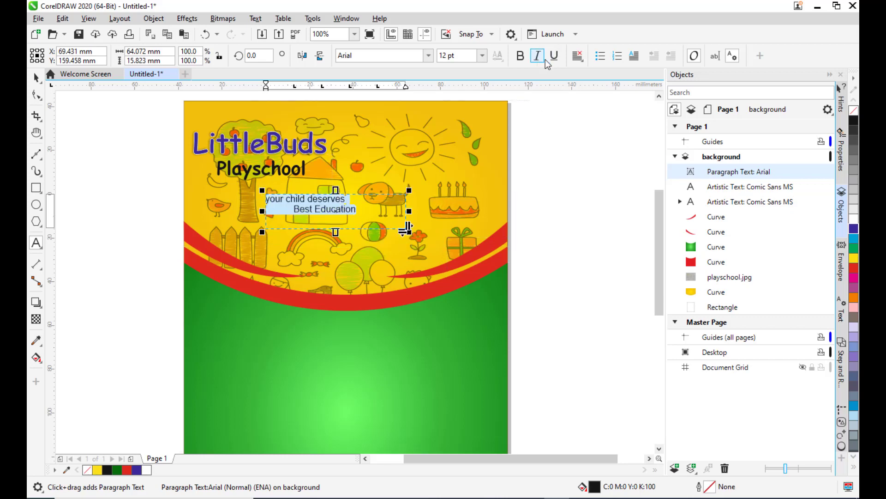
left_click(577, 56)
left_click(607, 94)
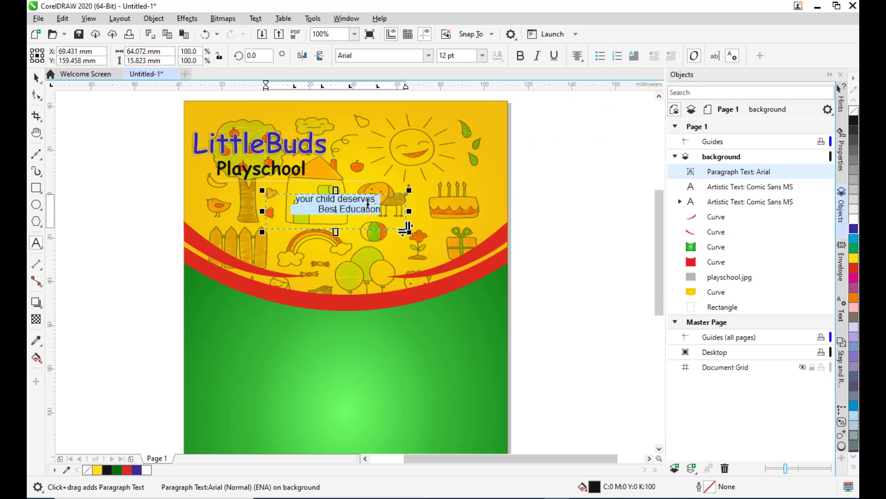
Remove the leading spaces before 'Best Education', keeping it on its own second line of the caption.
left_click(390, 211)
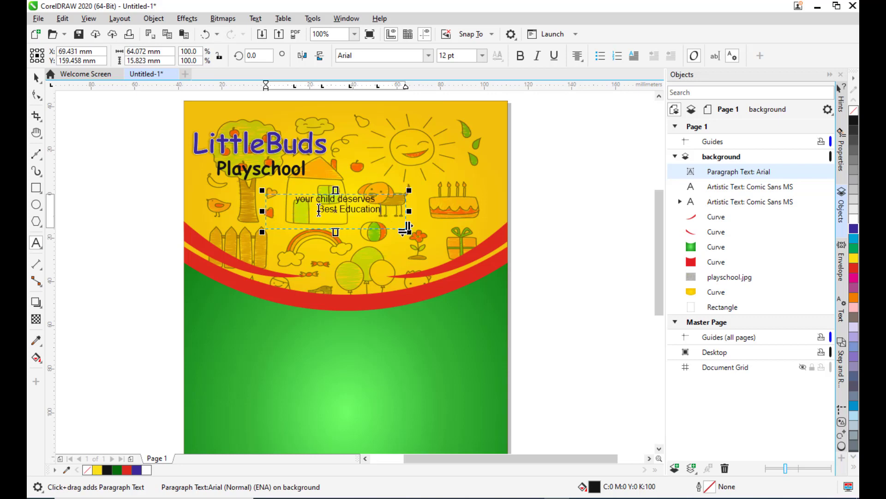
left_click(319, 210)
key("BackSpace")
key("BackSpace")
key("BackSpace")
key("BackSpace")
key("BackSpace")
key("BackSpace")
key("BackSpace")
key("BackSpace")
key("BackSpace")
key("BackSpace")
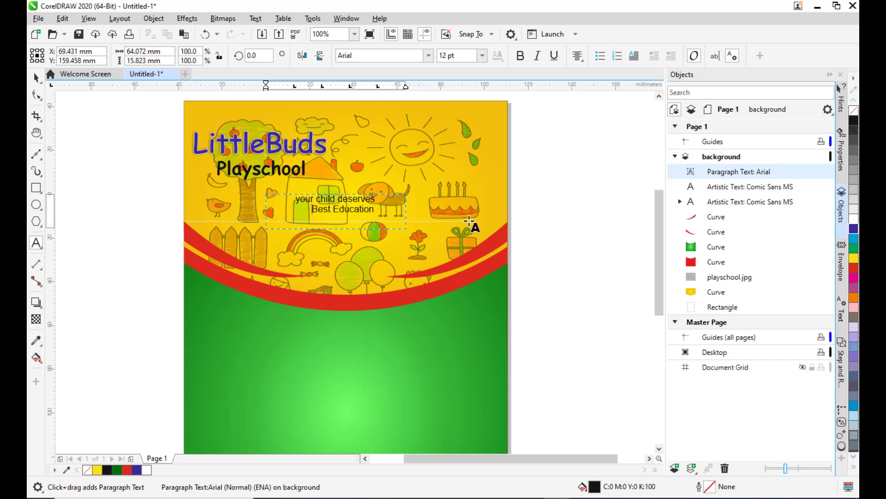
key("BackSpace")
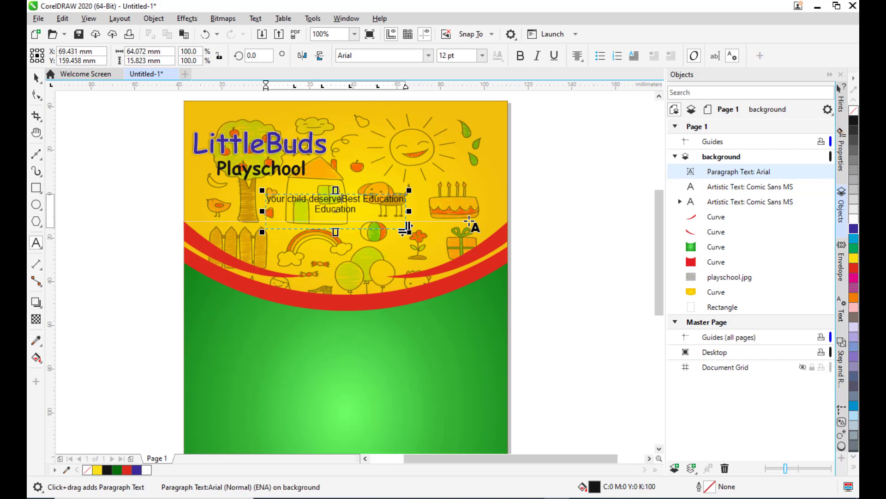
key("Return")
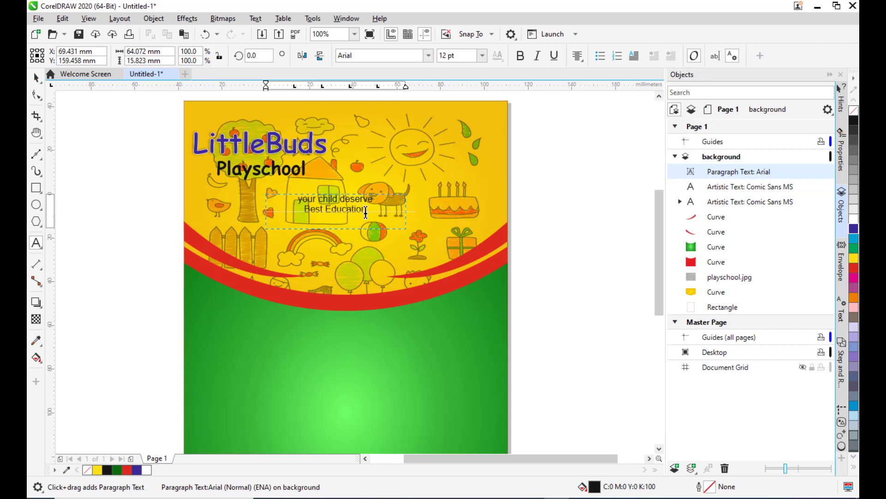
Select the caption text, set its font to Comic Sans MS and colour it blue.
left_click_drag(372, 209, 293, 196)
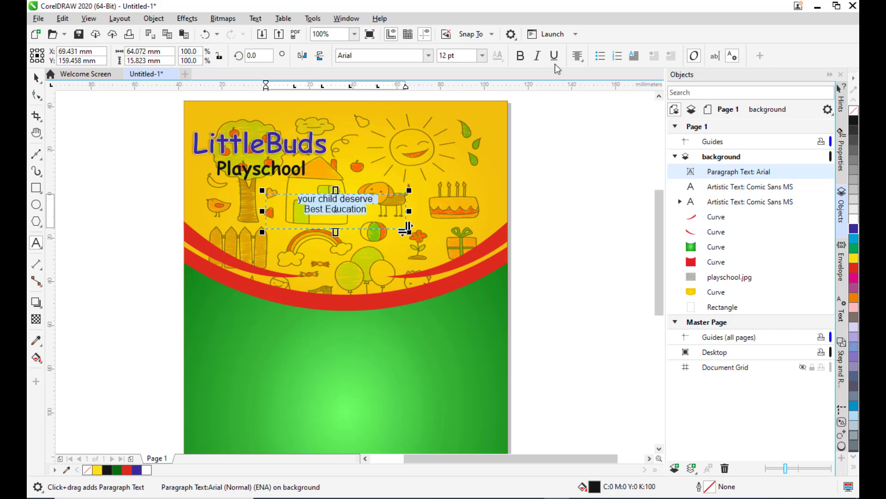
left_click(577, 55)
left_click(373, 55)
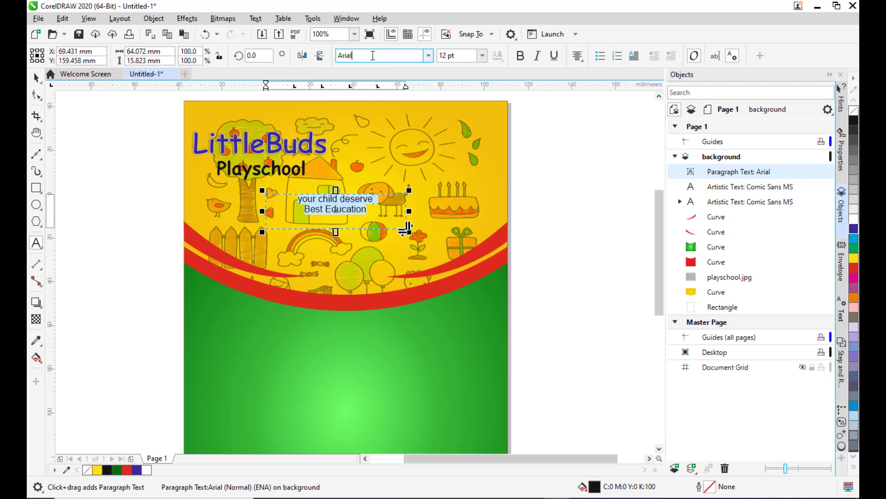
double_click(377, 54)
type("Com")
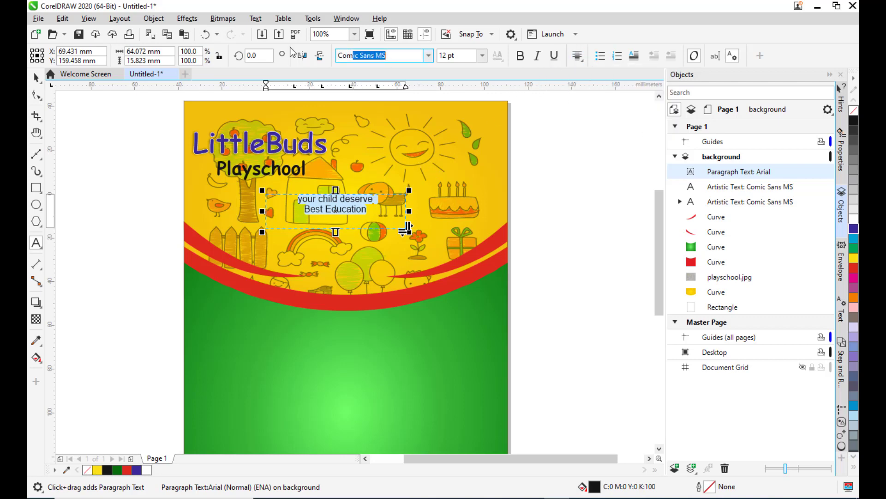
type("i")
key("Return")
key("Return")
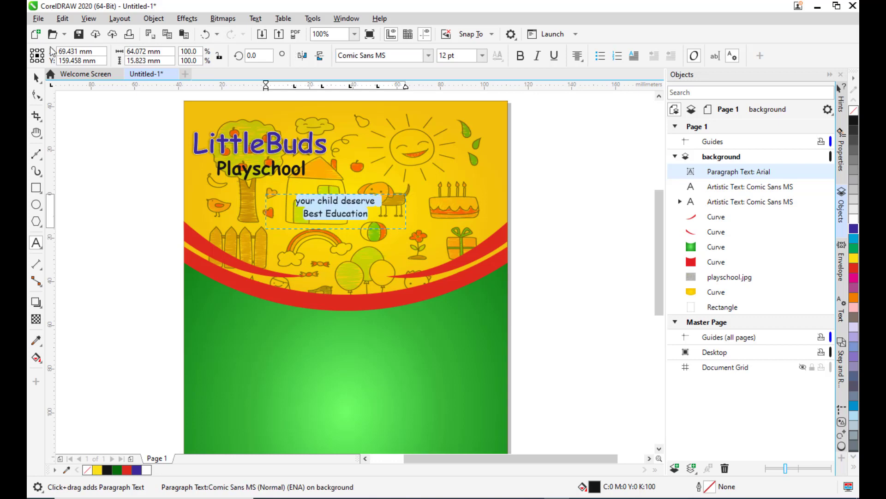
left_click(854, 229)
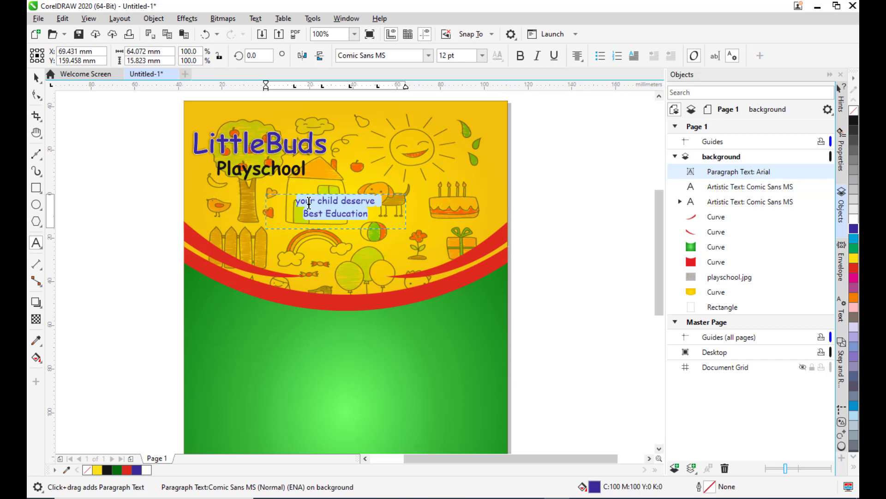
Capitalize the first letter of the caption so it reads 'Your child deserve'.
left_click(299, 202)
key("Delete")
type("Y")
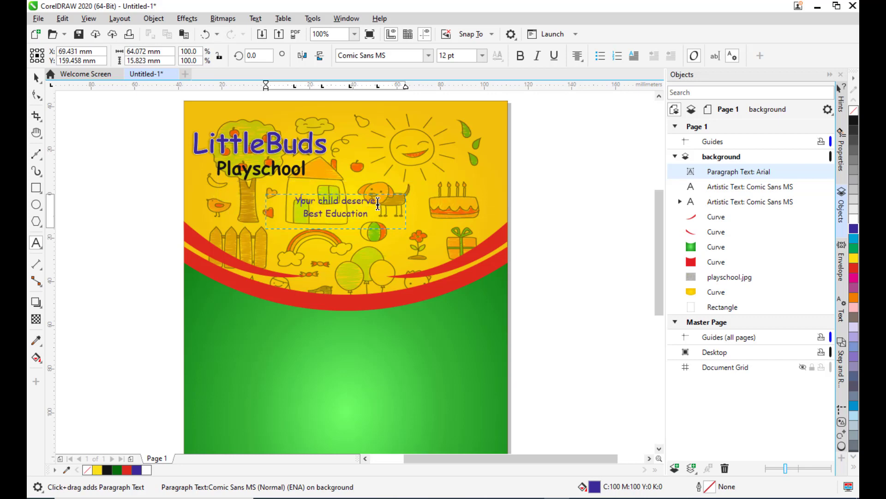
Enlarge the caption text frame by extending its lower-right corner.
left_click(37, 78)
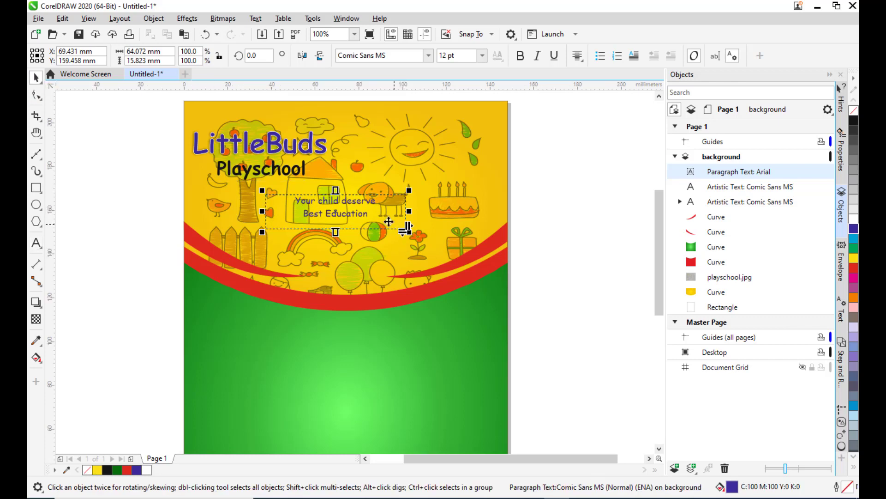
left_click_drag(409, 231, 459, 244)
Select all the caption text, set its font size to 20 pt and make it bold.
left_click(36, 243)
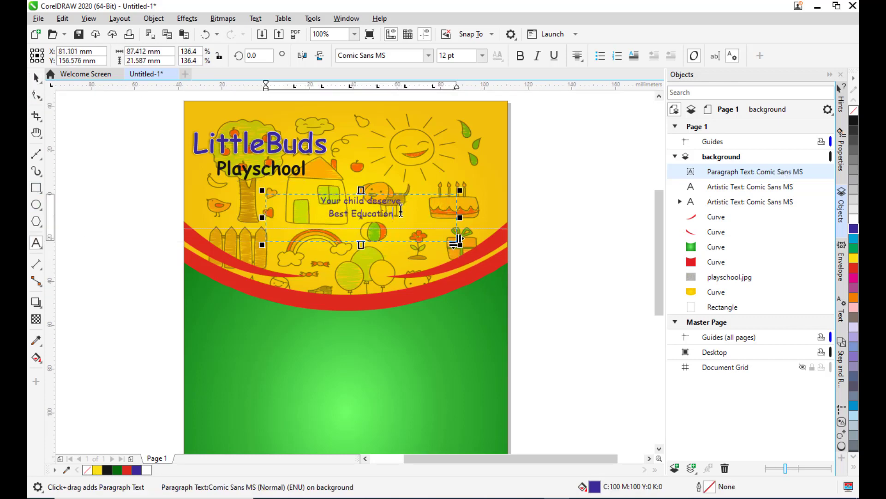
left_click_drag(400, 213, 304, 193)
left_click(482, 56)
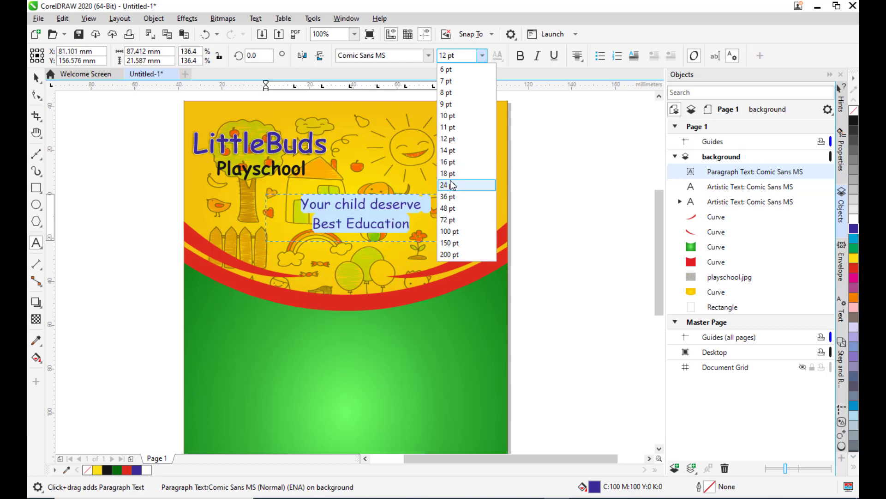
left_click(451, 179)
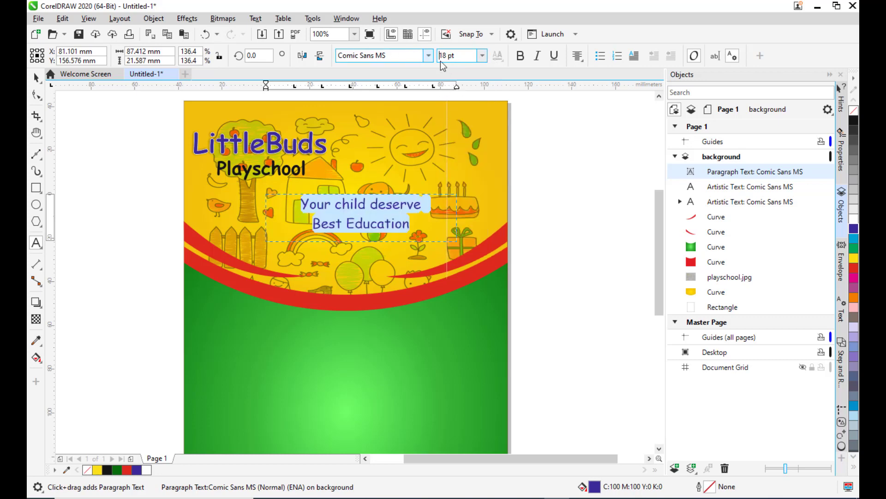
triple_click(461, 54)
type("20")
key("Return")
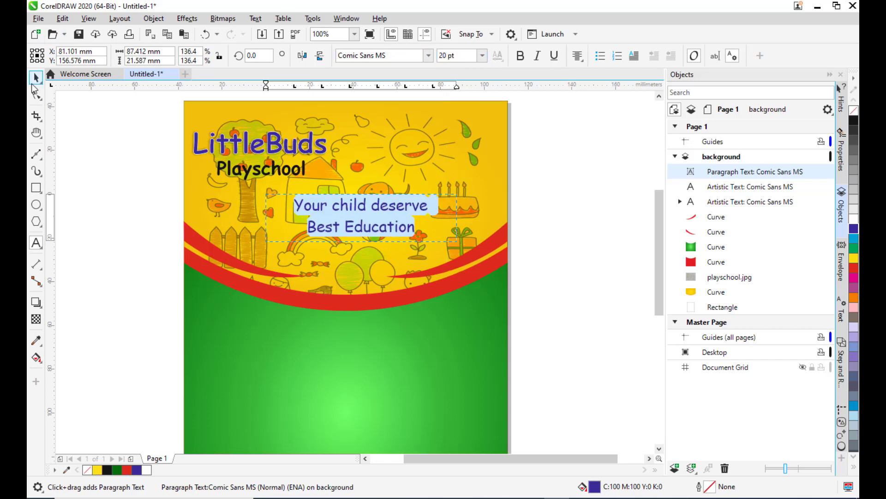
left_click(520, 56)
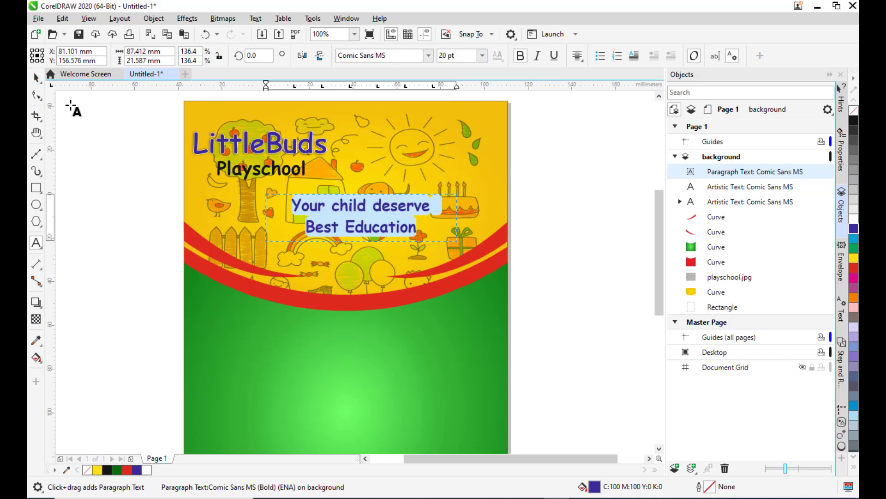
Reposition the caption frame slightly up and to the left under the title.
left_click(35, 77)
mouse_move(382, 210)
left_mouse_down()
mouse_move(351, 210)
mouse_move(366, 214)
left_mouse_up()
key("Up")
key("Up")
key("Up")
key("Up")
key("Up")
key("Up")
key("Up")
key("Up")
key("Up")
key("Up")
key("Up")
key("Up")
key("Up")
key("Up")
key("Up")
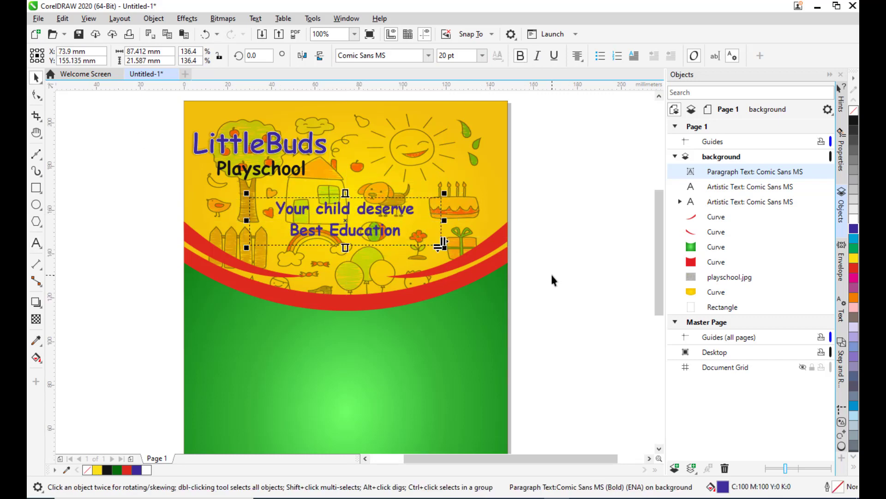
key("Left")
key("Left")
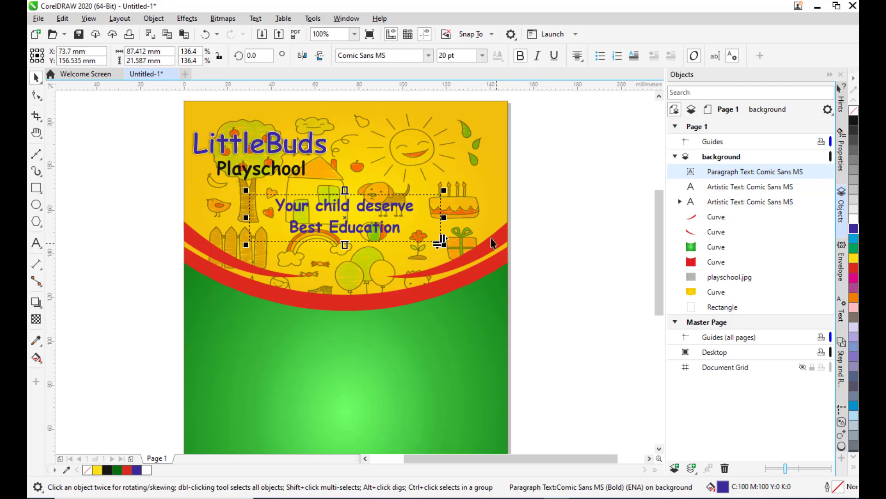
Give the caption text a red hairline outline.
left_click(572, 167)
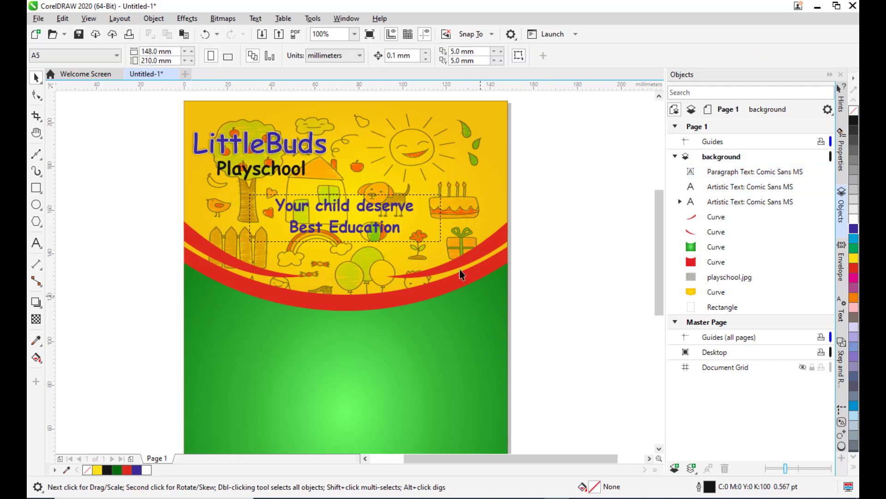
left_click(387, 213)
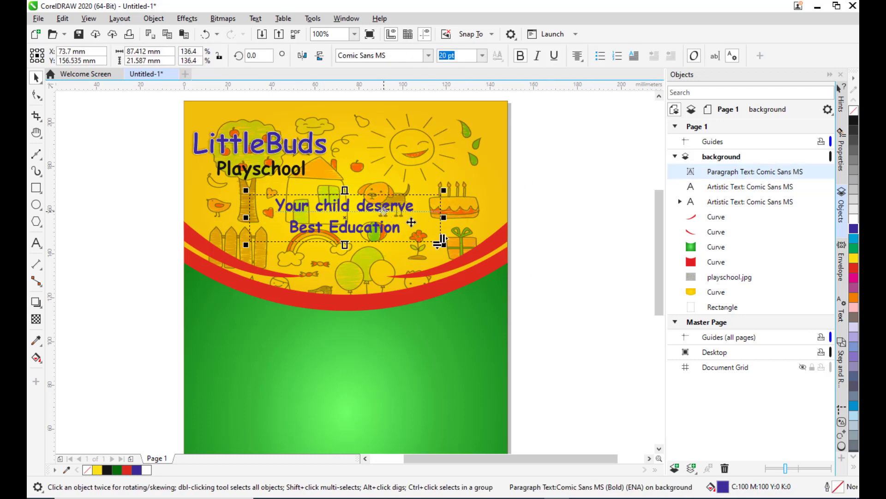
double_click(839, 488)
left_click_drag(387, 160, 617, 74)
left_click(597, 113)
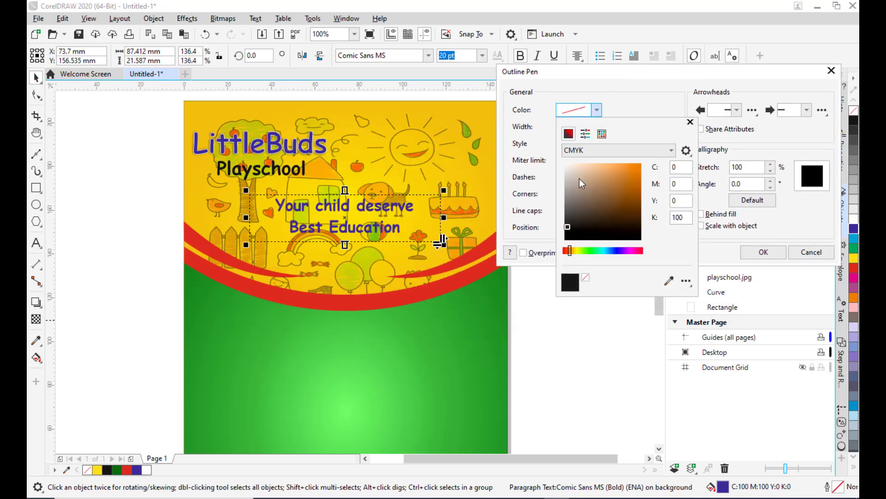
left_click(536, 109)
left_click(596, 127)
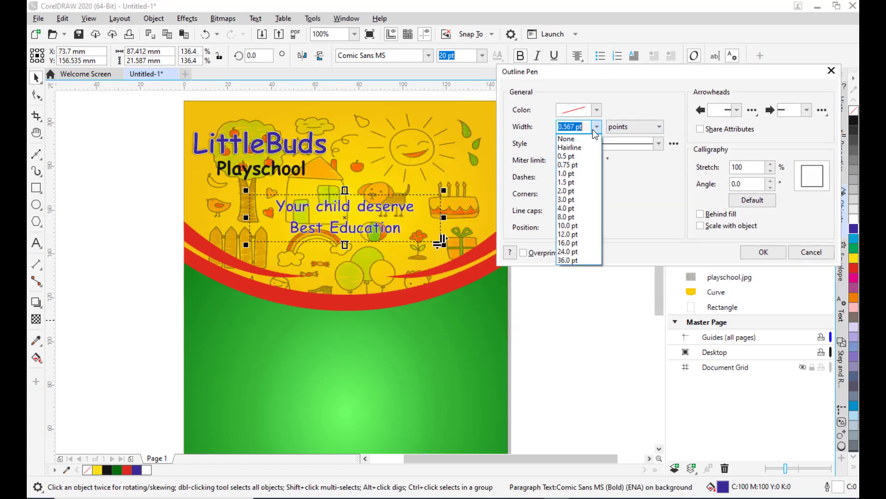
left_click(569, 147)
left_click_drag(610, 74, 567, 73)
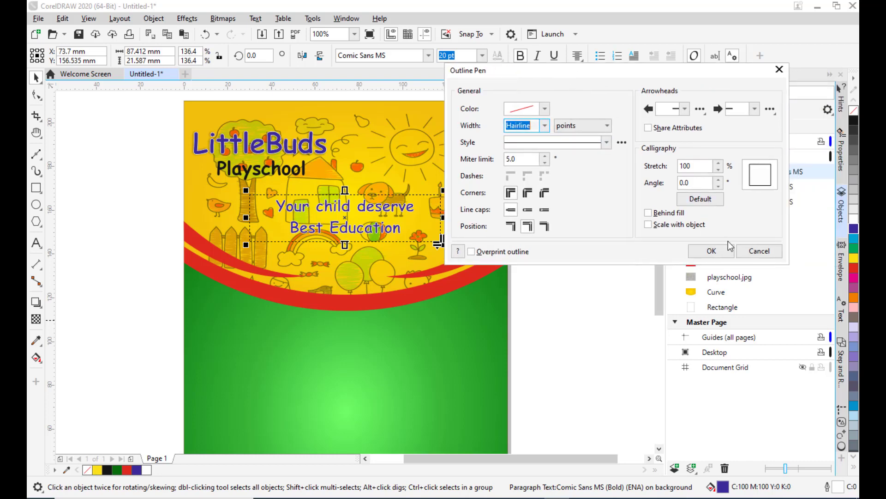
left_click(720, 252)
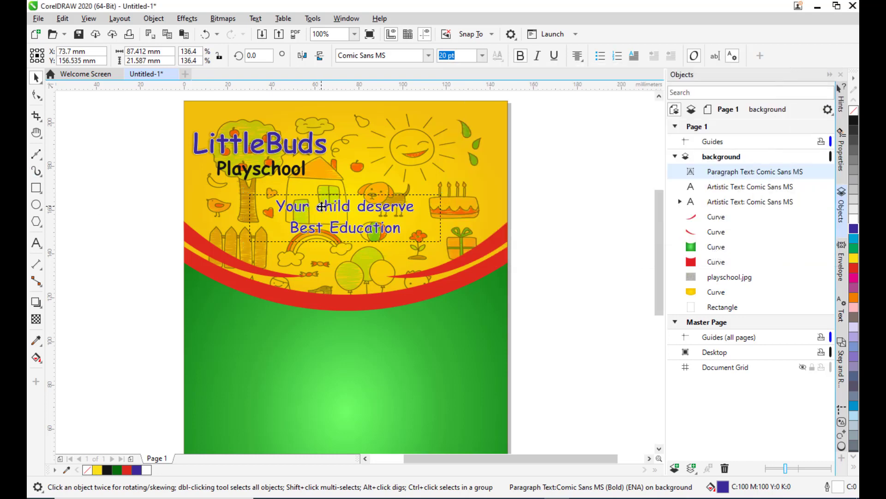
Add a drop shadow to the caption text with feathering set to 0 and a slight offset.
left_click(40, 305)
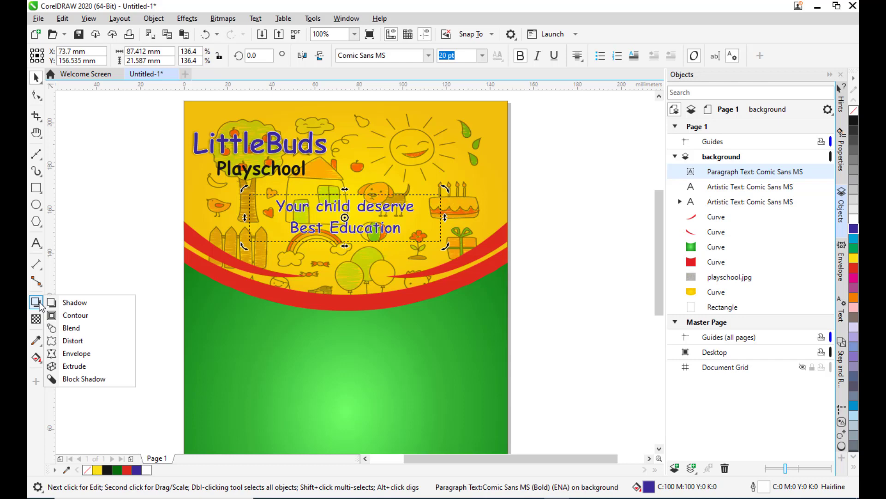
left_click(70, 303)
left_click_drag(250, 218, 458, 246)
scroll(411, 205, "up", 2)
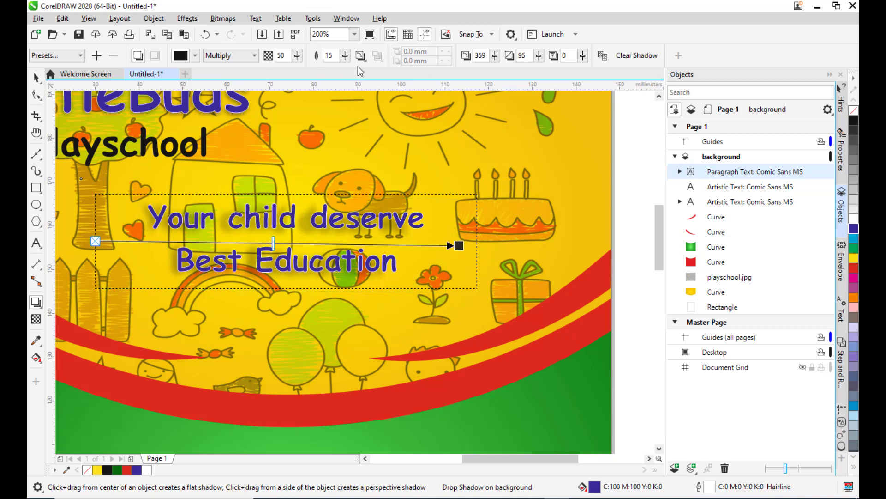
left_click(345, 56)
left_click_drag(346, 70, 335, 70)
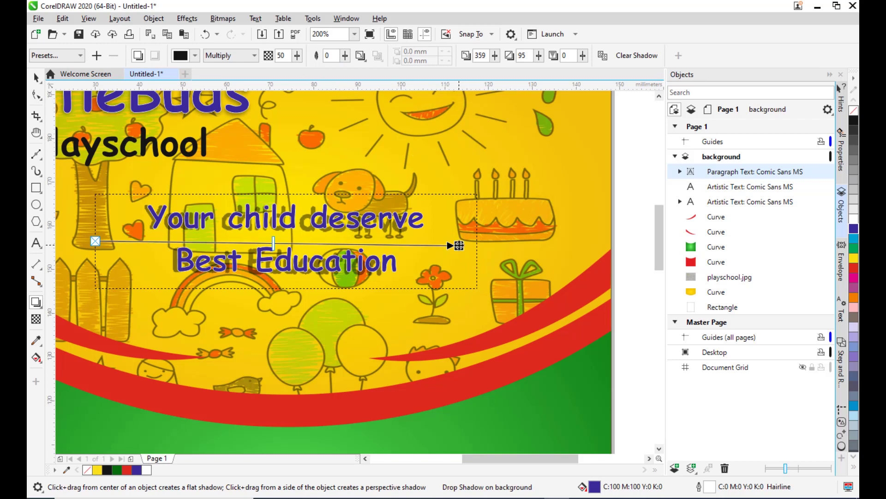
mouse_move(459, 246)
left_mouse_down()
mouse_move(439, 240)
mouse_move(467, 238)
left_mouse_up()
Set the caption shadow's opacity to 24 and deselect the text.
left_click(298, 55)
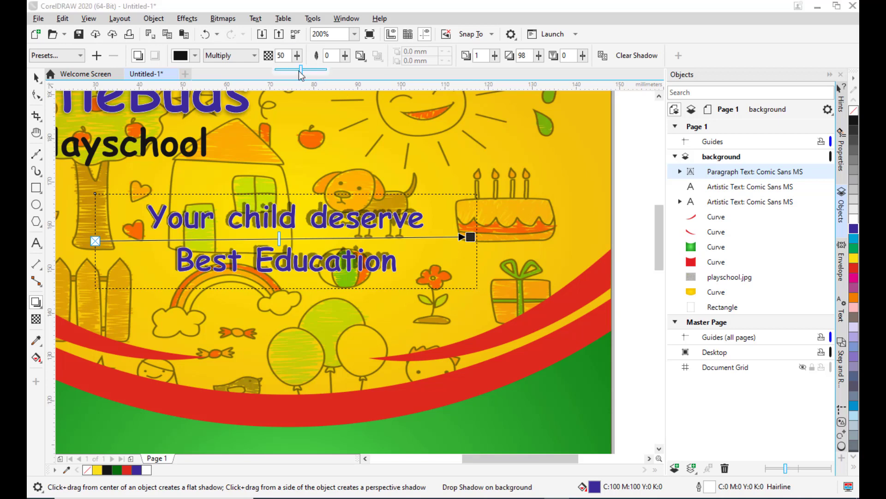
left_click_drag(299, 72, 290, 69)
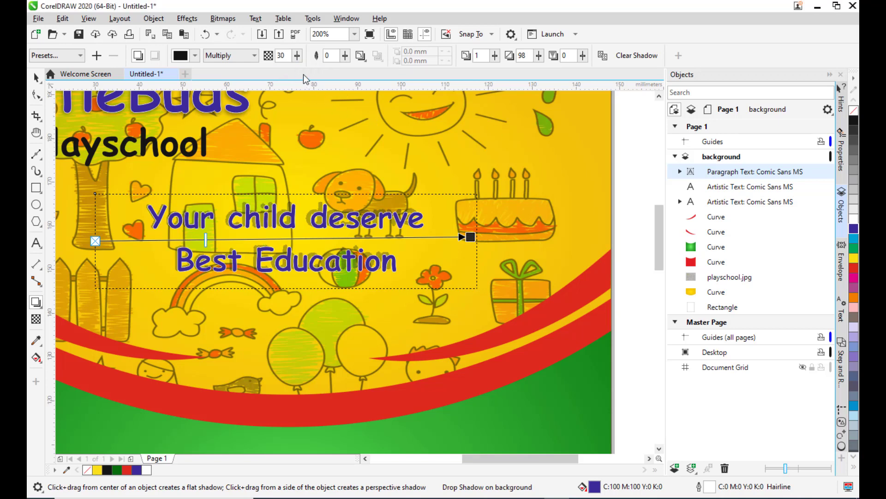
left_click(297, 55)
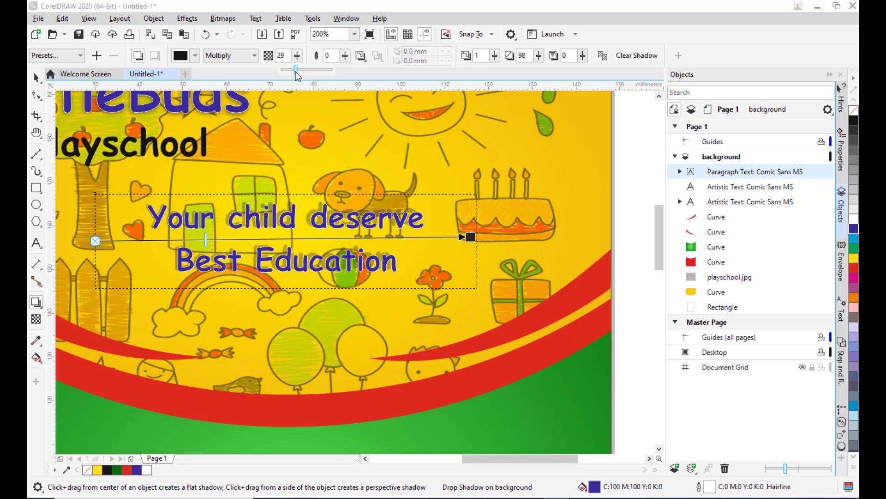
left_click_drag(294, 72, 294, 72)
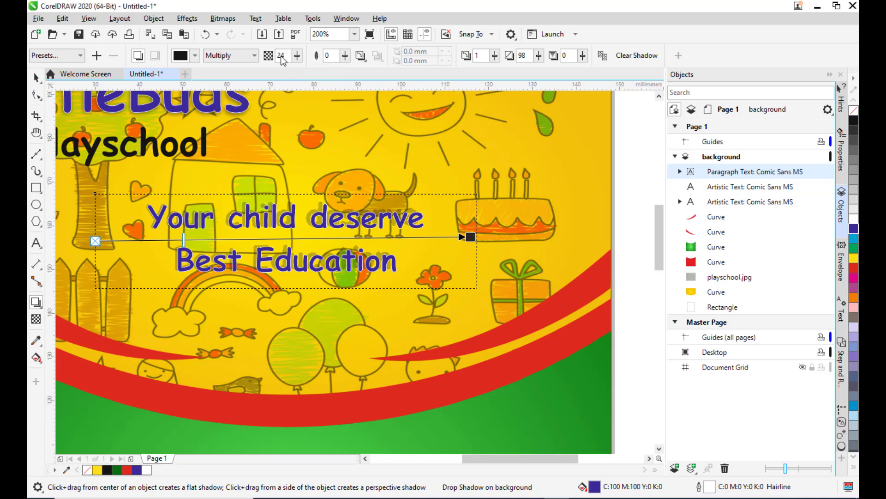
left_click(36, 77)
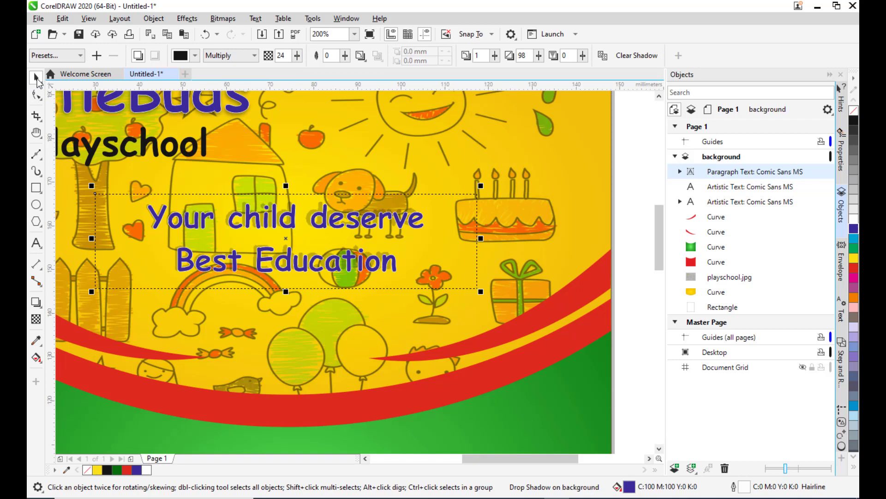
left_click(628, 185)
Draw a star about 61 by 53 mm beside the page and set its points to 24.
scroll(493, 164, "down", 2)
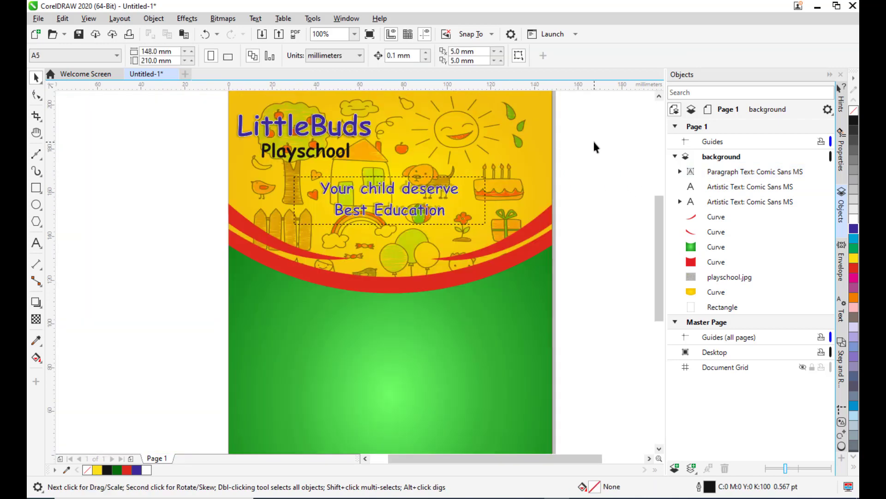
scroll(508, 119, "down", 1)
scroll(508, 119, "up", 1)
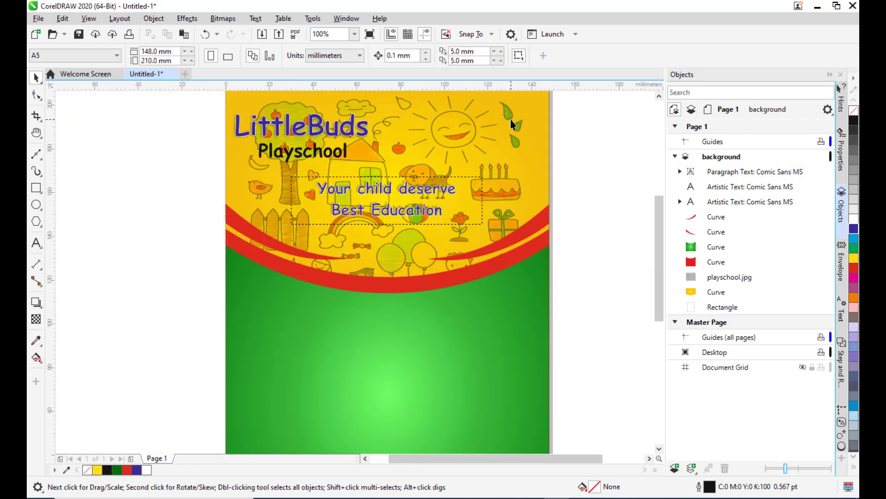
key("h")
left_click_drag(511, 135, 514, 172)
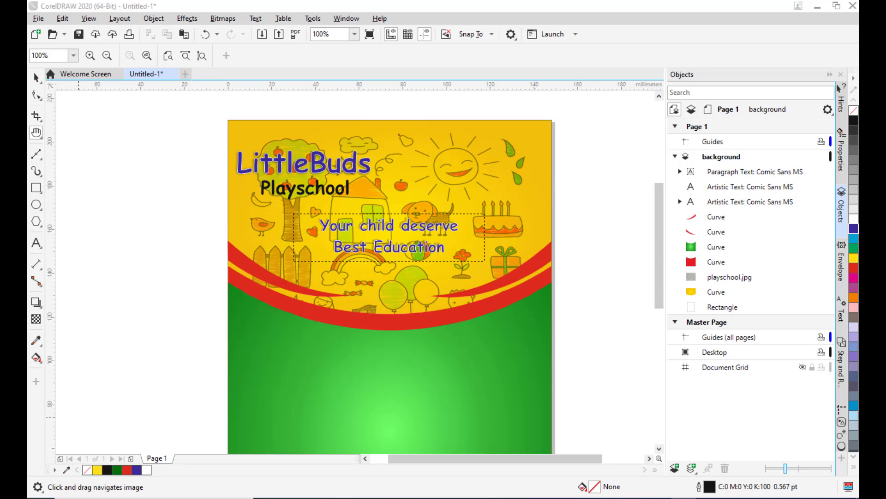
left_click(38, 225)
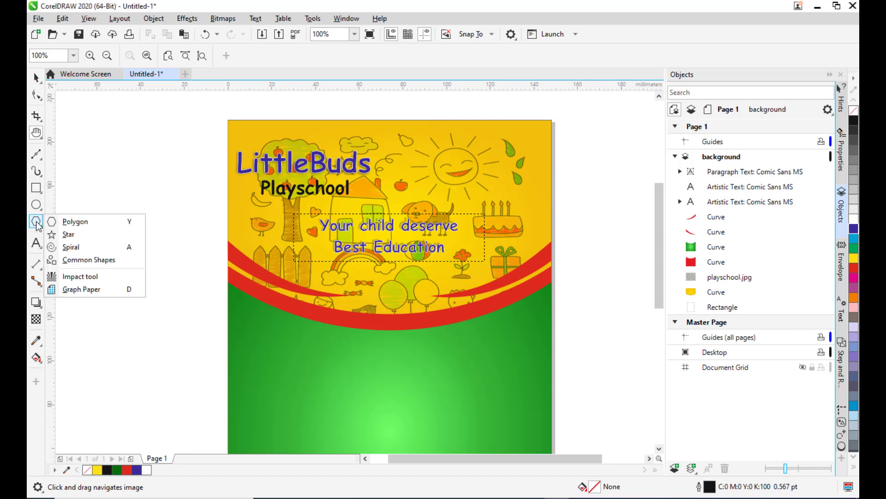
left_click(67, 232)
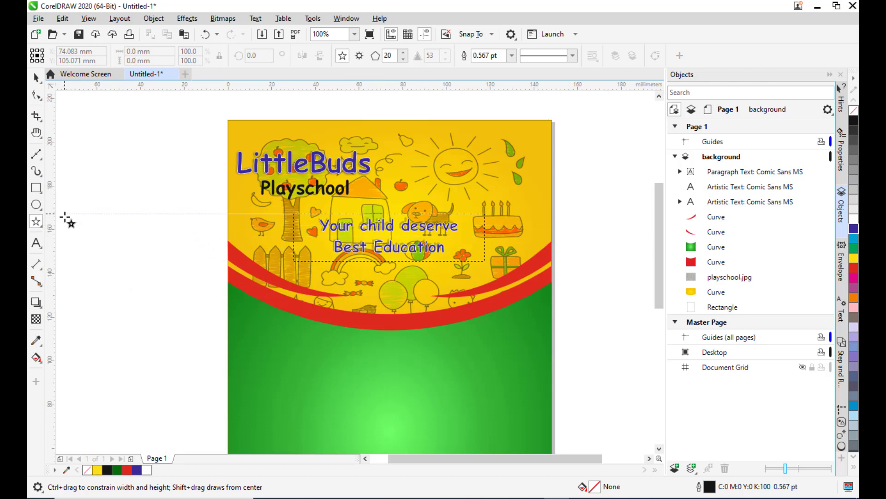
left_click_drag(65, 214, 194, 329)
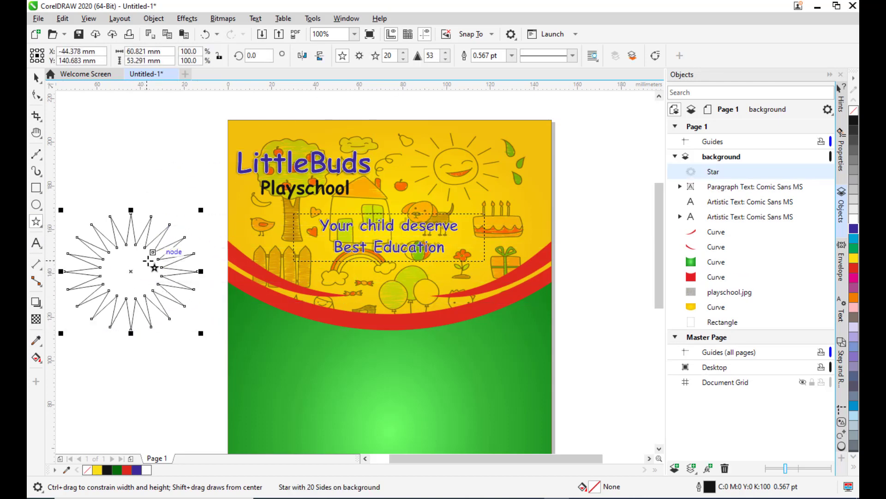
left_click(404, 54)
left_click(405, 54)
left_click(405, 54)
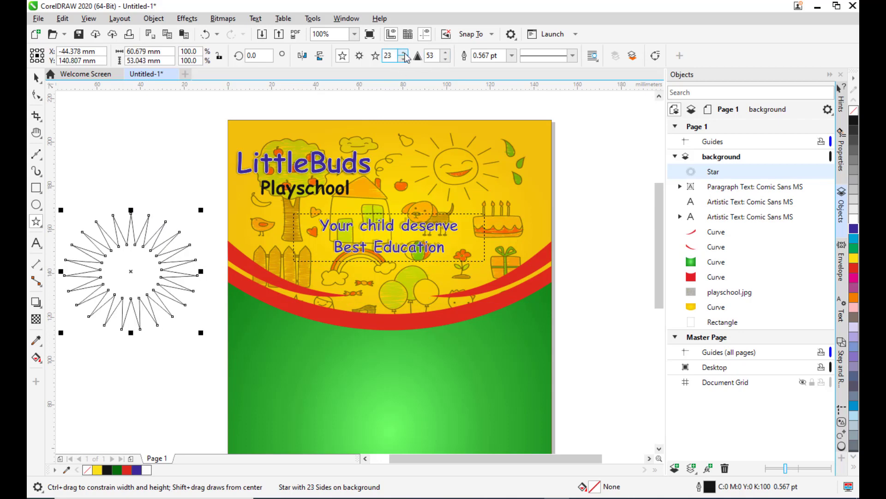
left_click(405, 54)
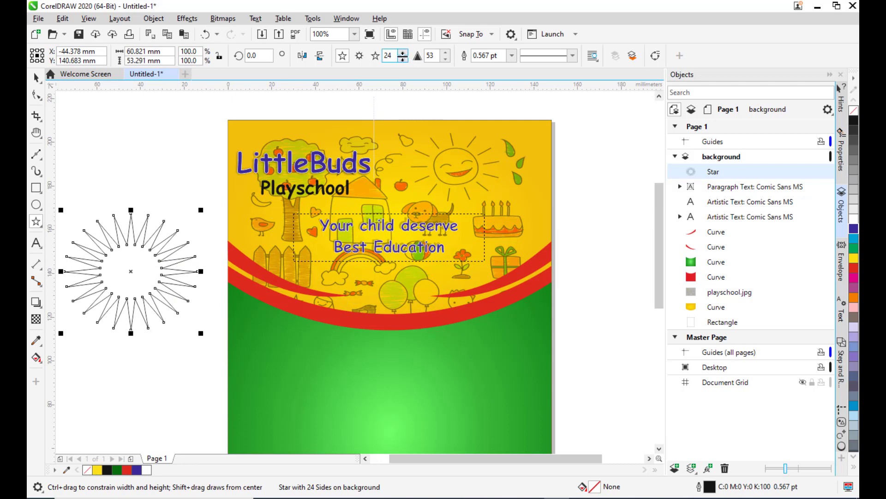
Reduce the star's point sharpness to 27 by dragging an inner node outward.
left_click(37, 94)
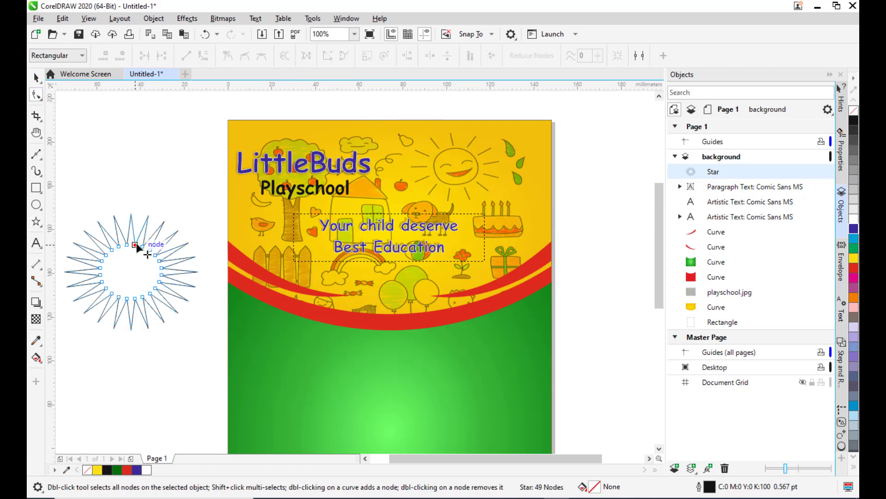
left_click_drag(136, 244, 138, 231)
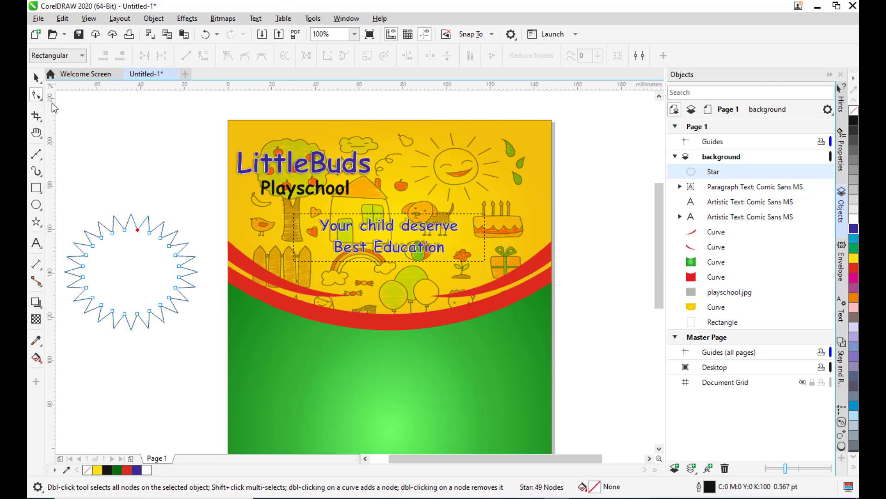
left_click(36, 77)
Move the star to the desktop area right of the page.
left_click(141, 169)
scroll(148, 176, "down", 1)
left_click(166, 217)
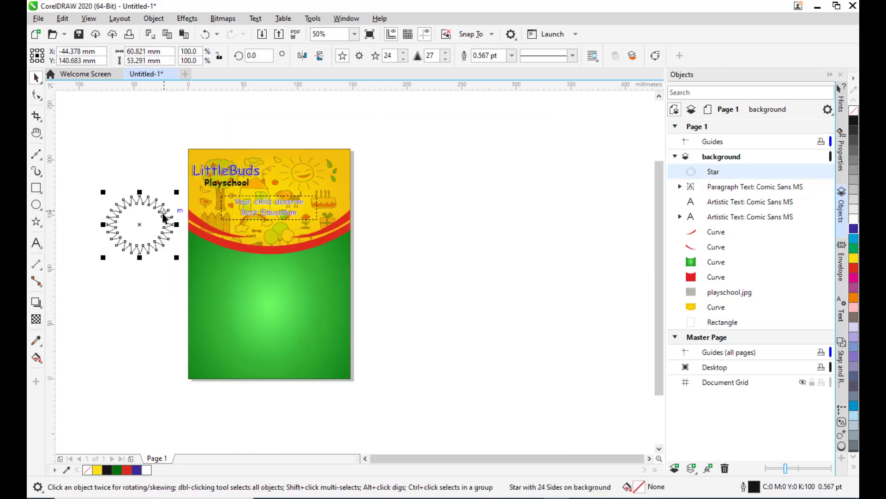
left_click_drag(137, 226, 425, 210)
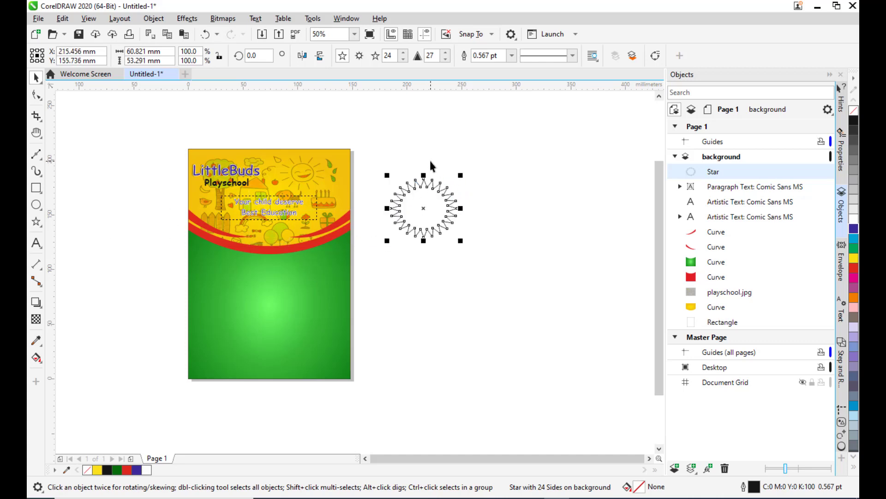
Give the star the REDGRADIENT fountain fill preset.
scroll(429, 159, "up", 1)
left_click_drag(417, 255, 403, 240)
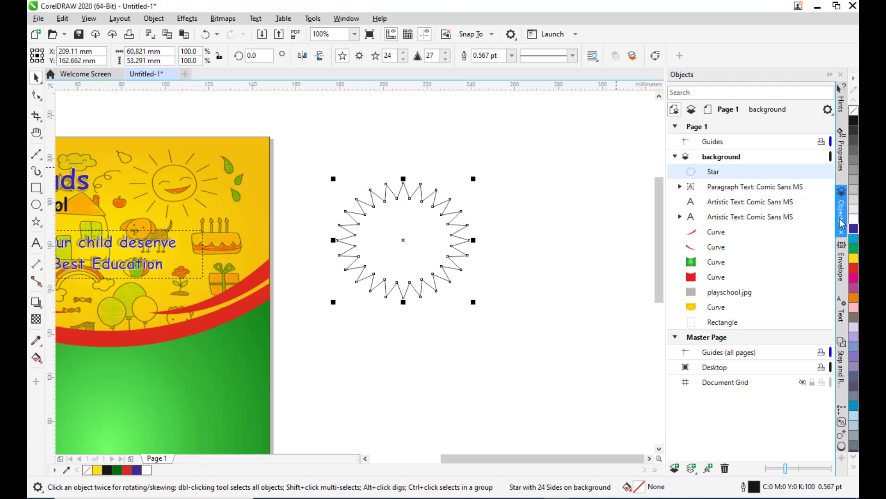
left_click(854, 268)
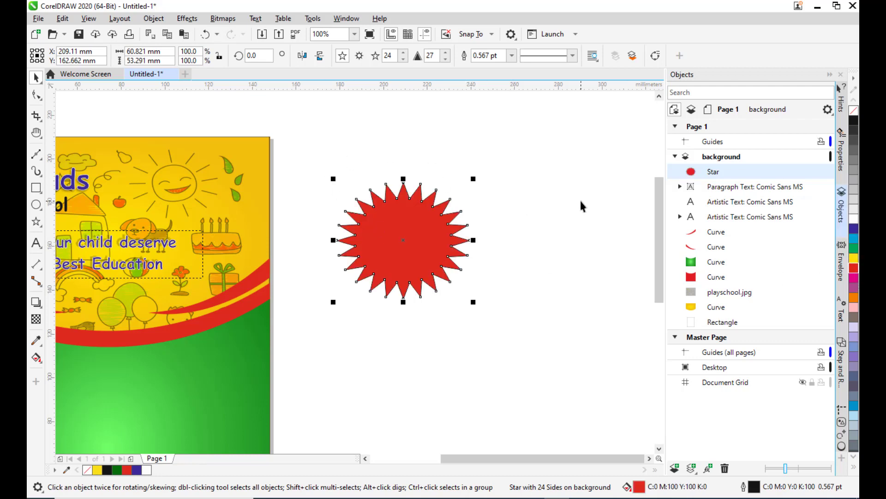
key("F11")
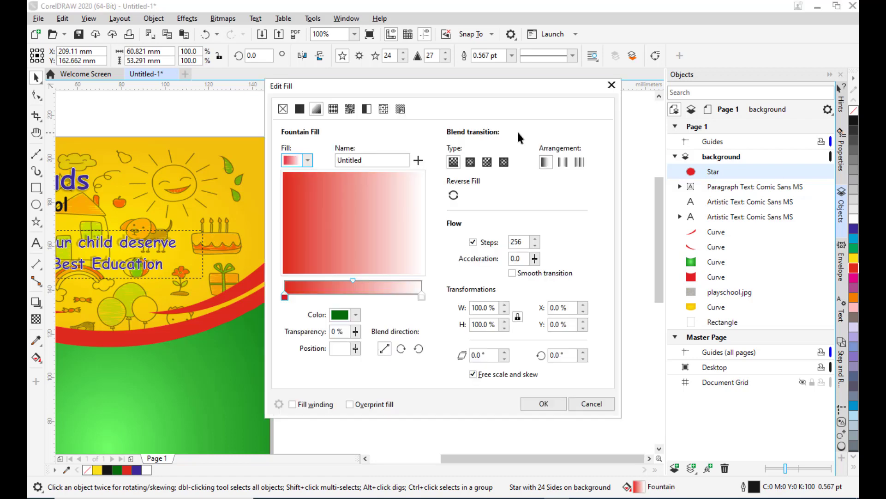
left_click_drag(325, 90, 564, 39)
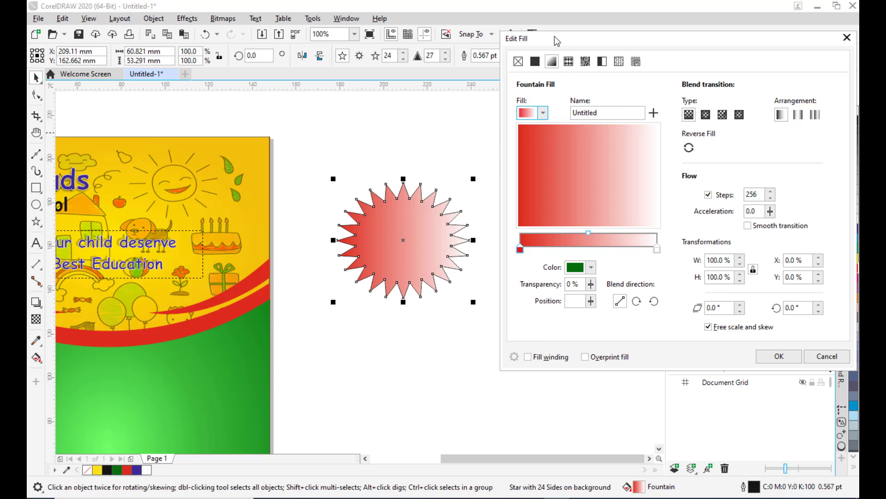
left_click_drag(555, 36, 545, 36)
left_click(534, 114)
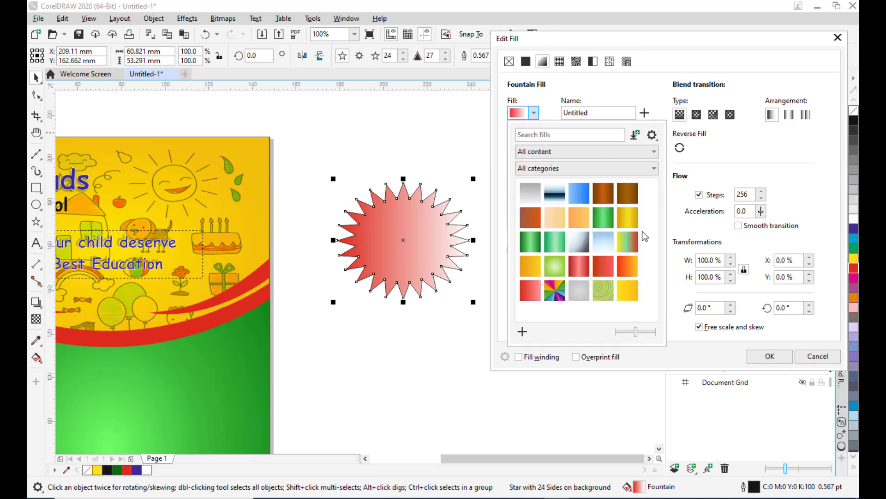
left_click(580, 267)
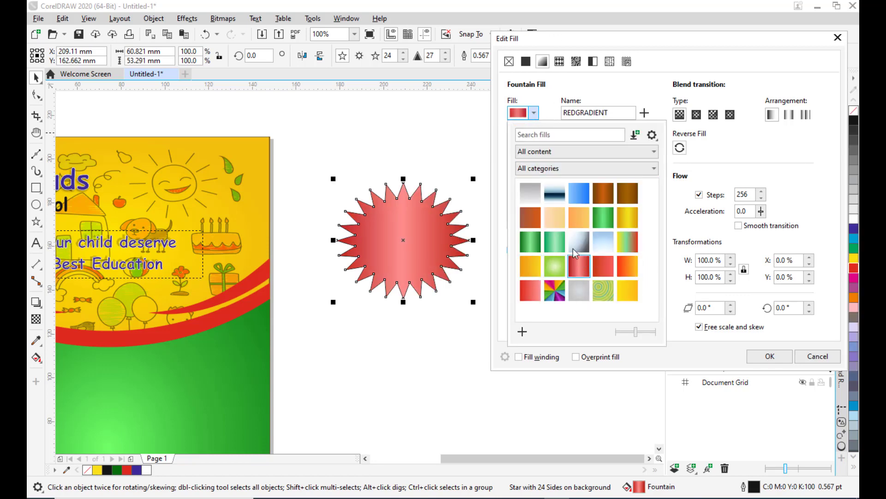
left_click(504, 36)
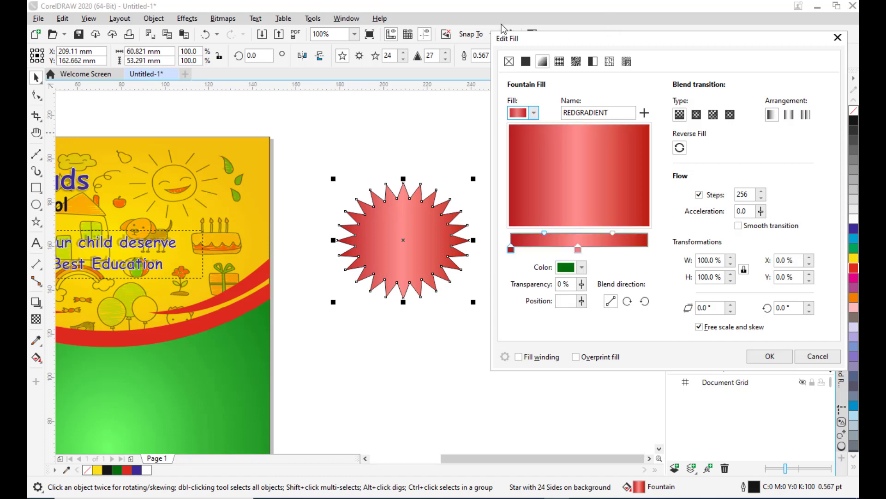
left_click_drag(577, 40, 278, 38)
left_click(437, 352)
left_click(509, 271)
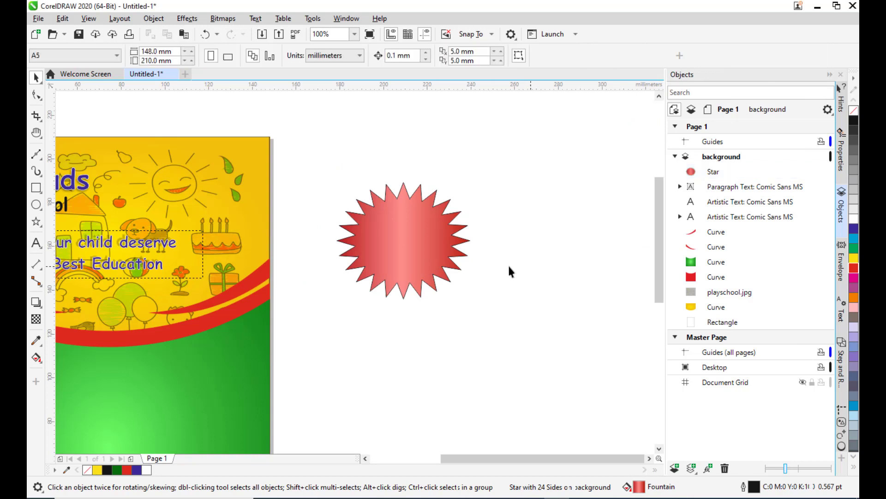
Remove the star's outline.
left_click(450, 226)
left_click(512, 55)
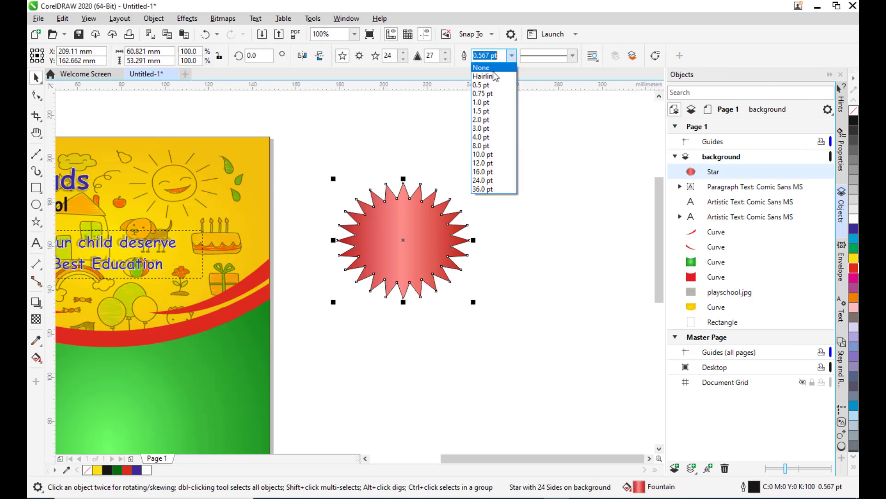
left_click(493, 71)
left_click(484, 148)
left_click(386, 275)
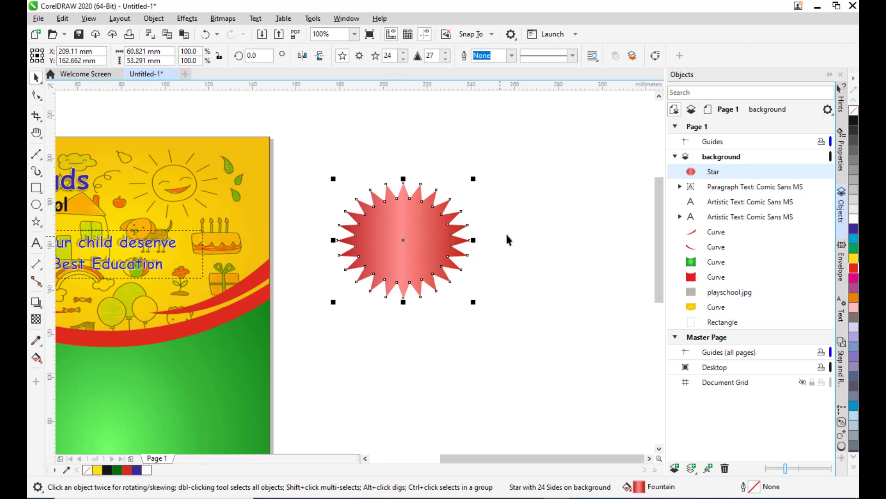
Move the star onto the page's upper right and give it a white 1.5 pt outline.
left_click_drag(409, 236, 199, 202)
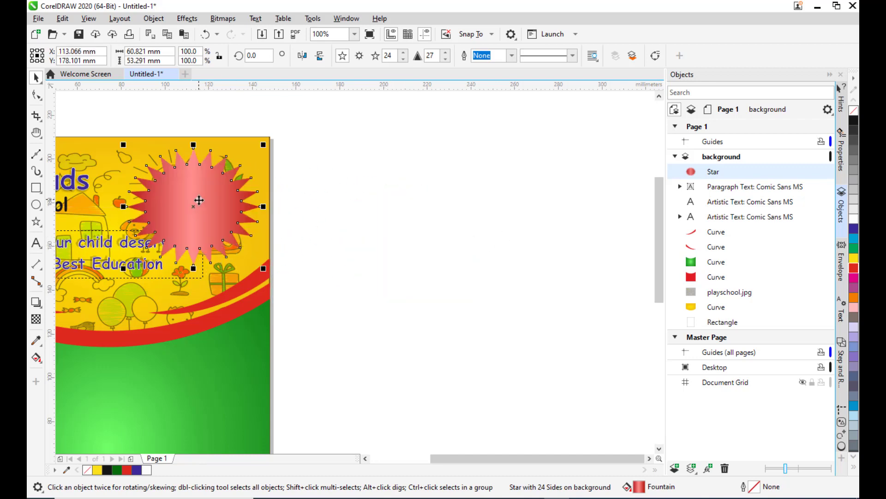
double_click(754, 487)
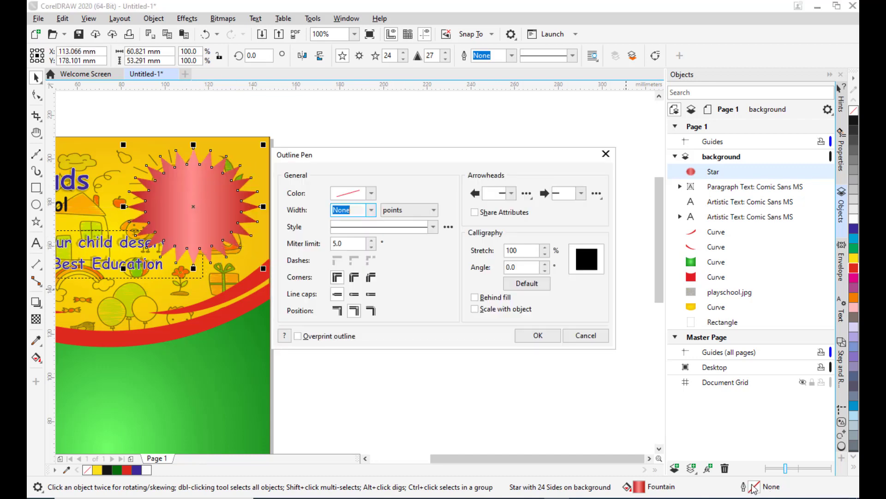
left_click_drag(393, 153, 455, 114)
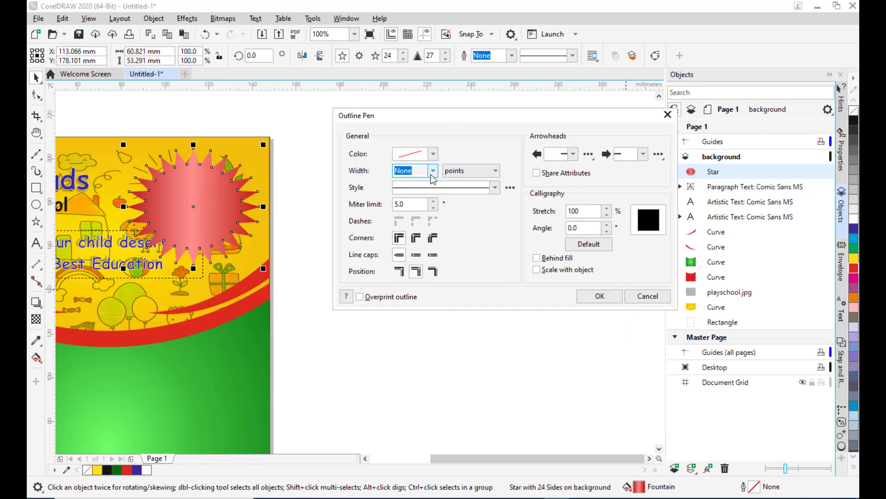
left_click(432, 172)
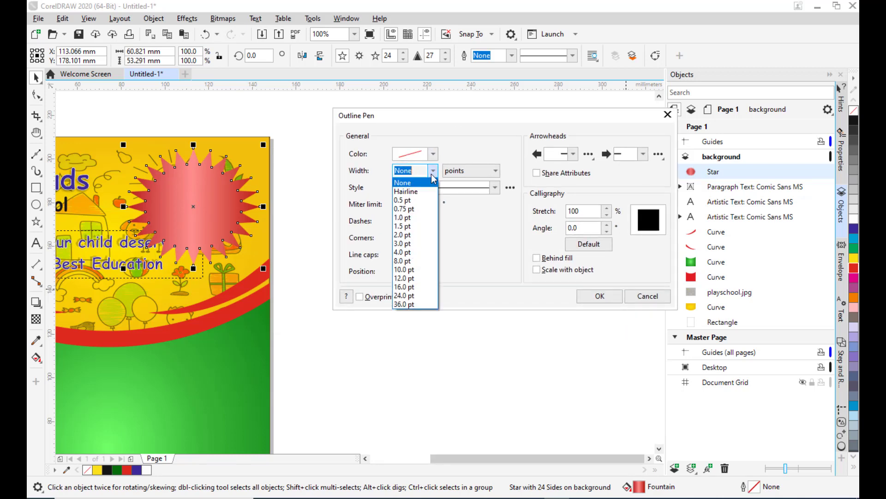
left_click(412, 243)
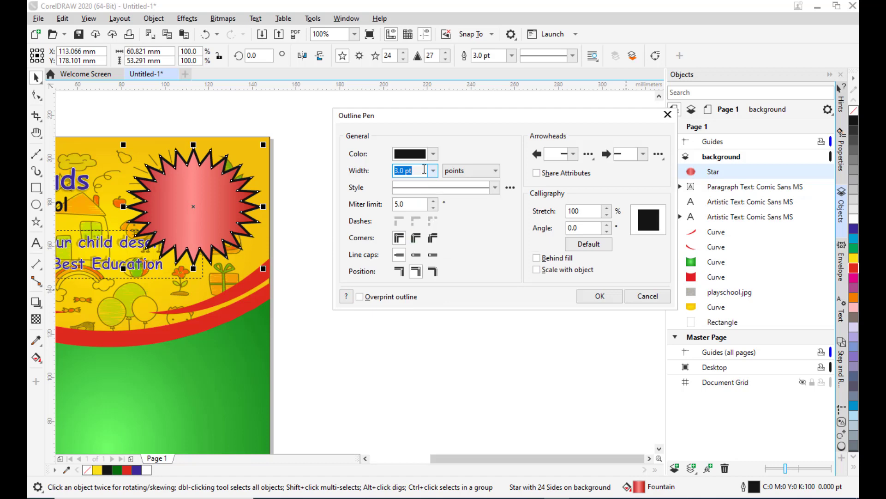
left_click(434, 154)
left_click_drag(430, 237, 391, 196)
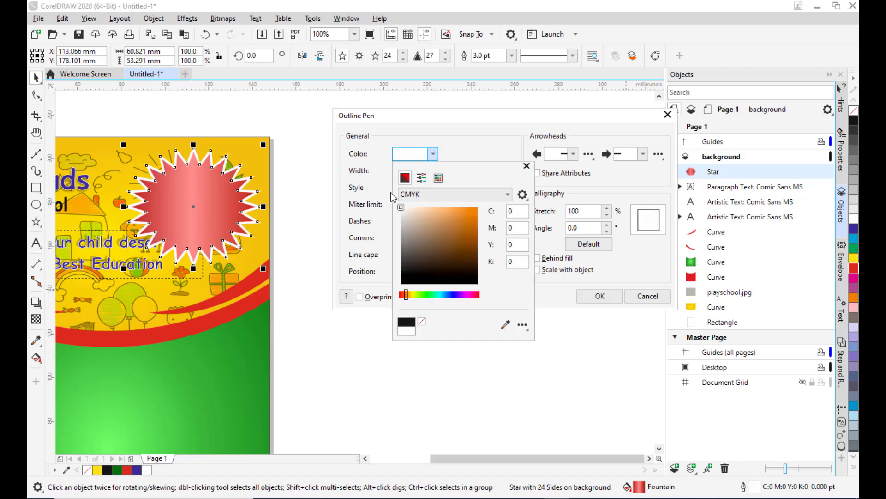
left_click(463, 149)
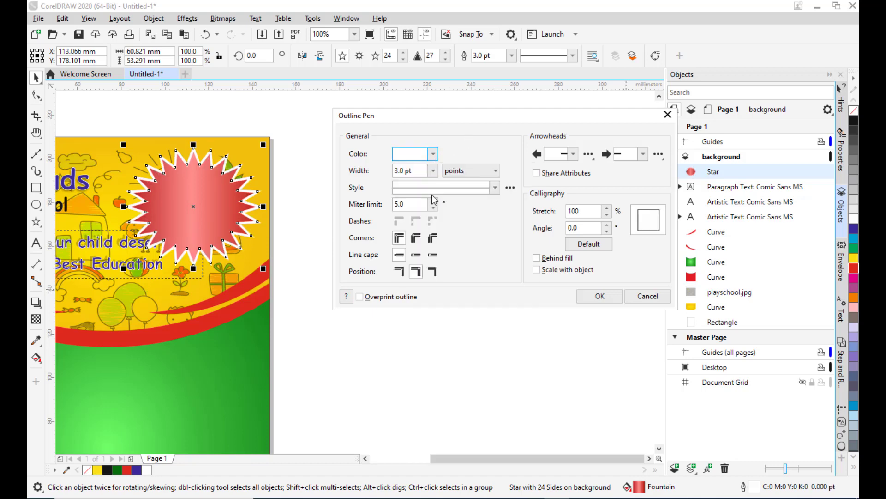
left_click(433, 170)
left_click(417, 227)
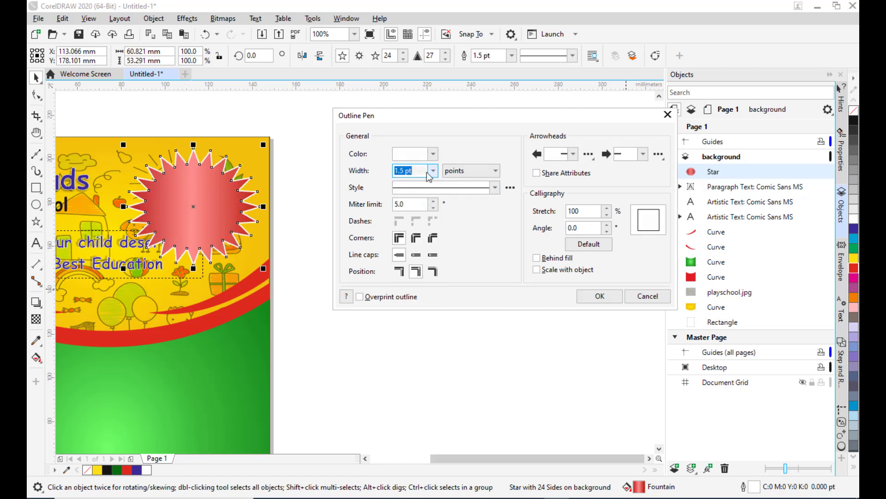
left_click(490, 96)
left_click(488, 102)
left_click(609, 330)
left_click(597, 298)
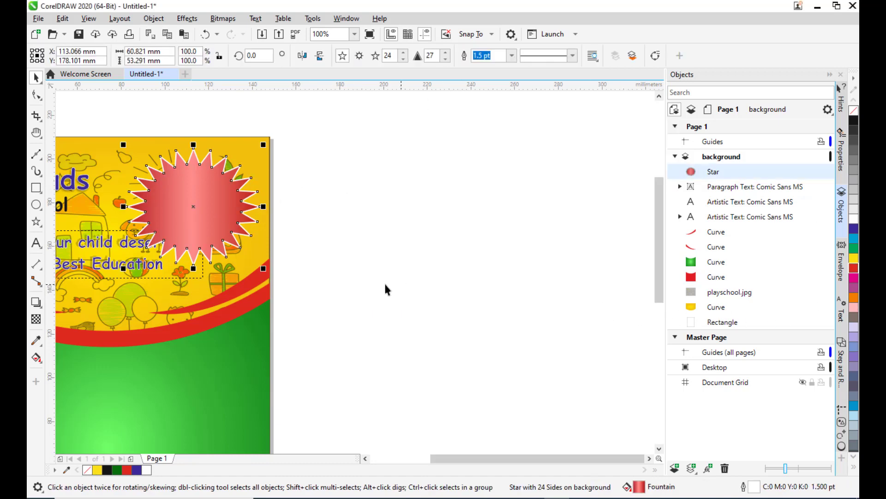
Scale the star down to about 43 by 38 mm and place it in the page's upper right corner.
key("h")
left_click_drag(308, 254, 577, 192)
scroll(577, 191, "down", 1)
scroll(558, 155, "up", 1)
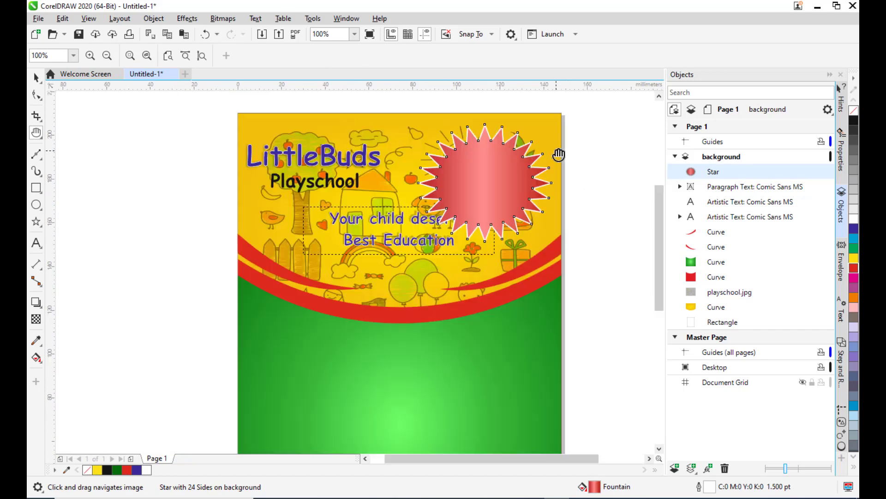
scroll(559, 155, "up", 1)
scroll(486, 208, "down", 1)
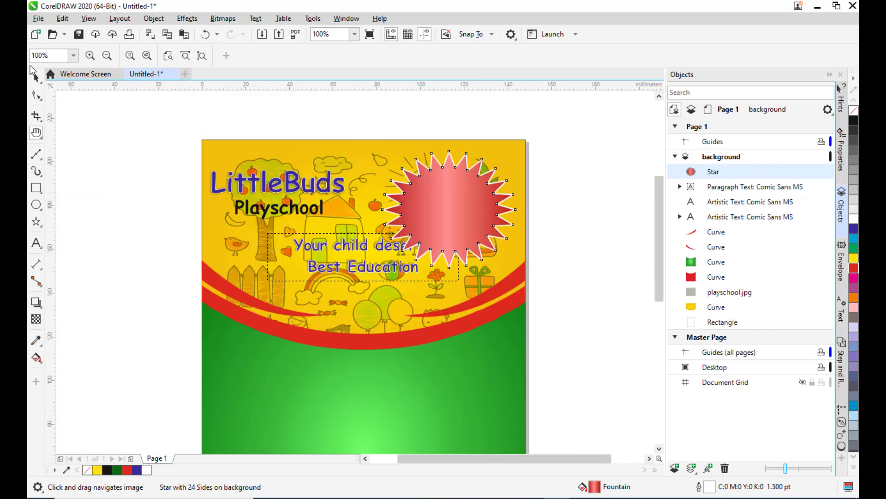
left_click(36, 77)
left_click_drag(518, 146, 486, 181)
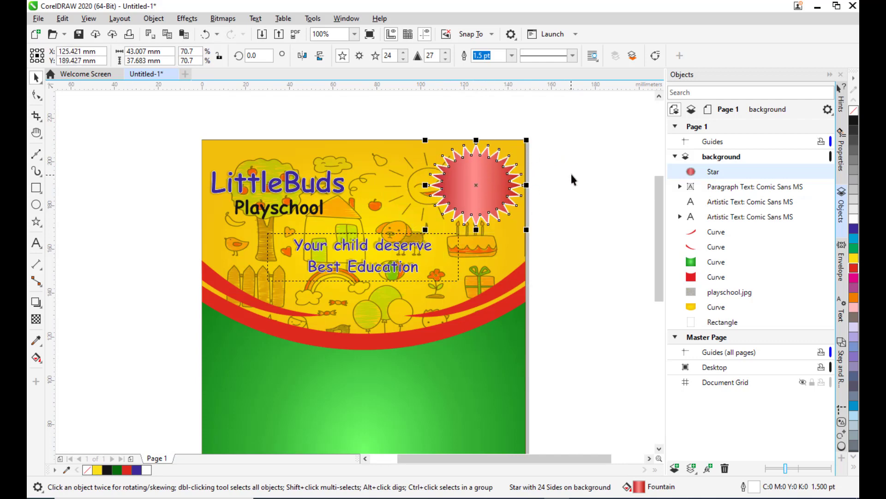
key("Down")
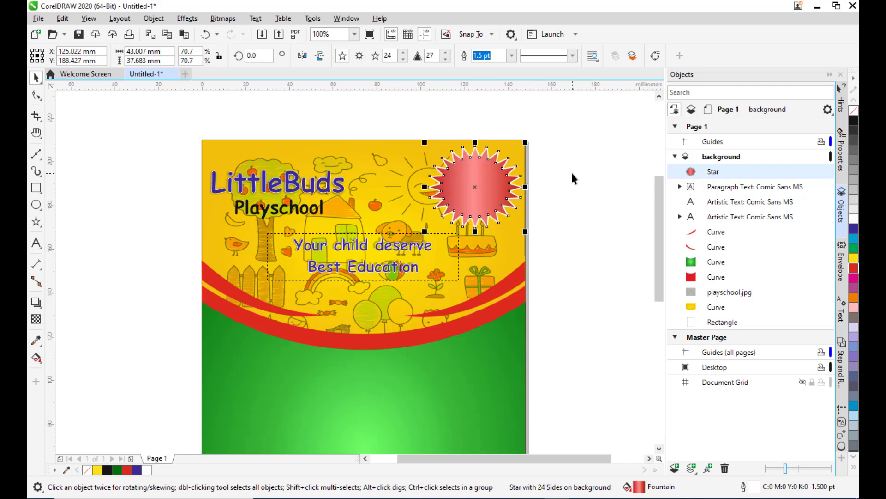
left_click(572, 174)
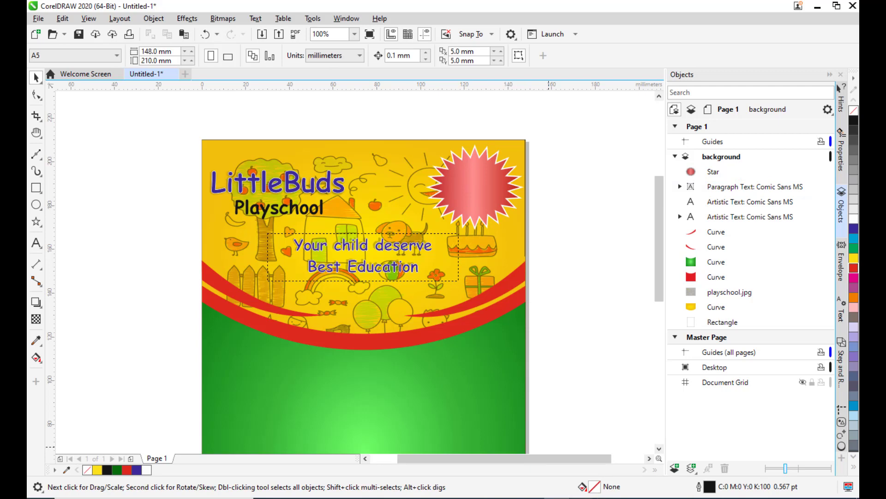
Switch to Notepad and copy the label text 'Summer Joy Season Enroll now'.
left_click(769, 461)
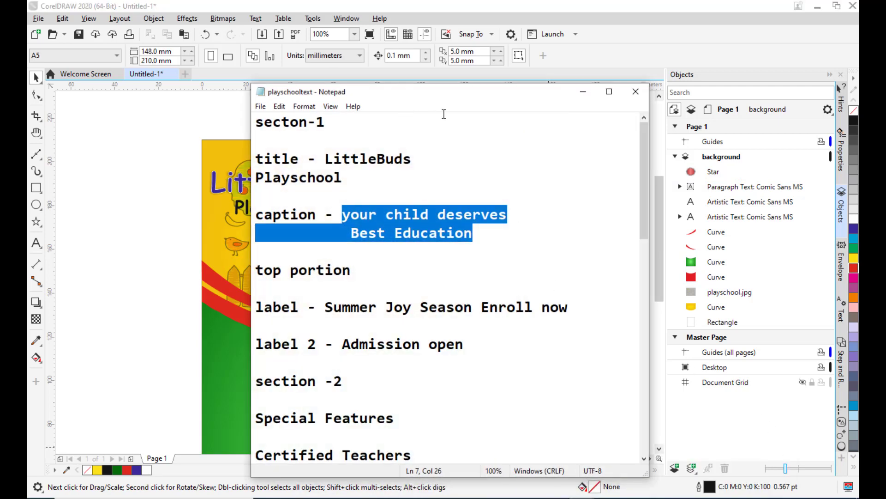
left_click_drag(447, 98, 460, 92)
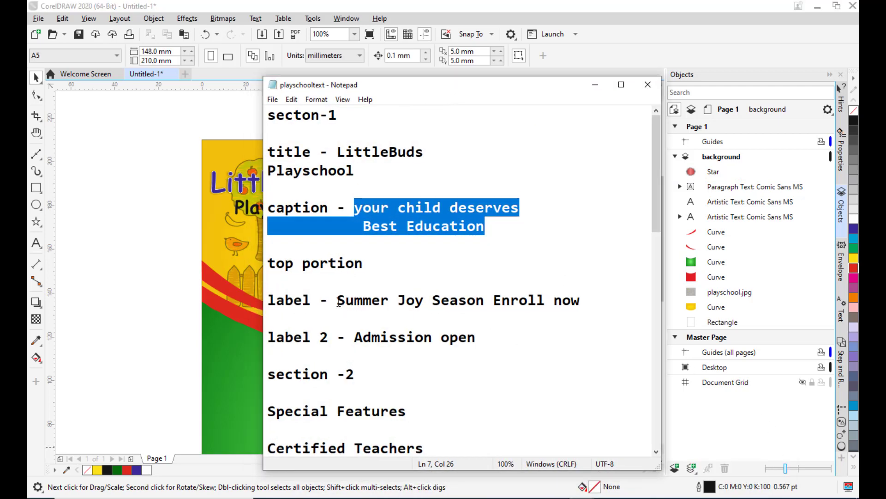
left_click_drag(339, 302, 580, 301)
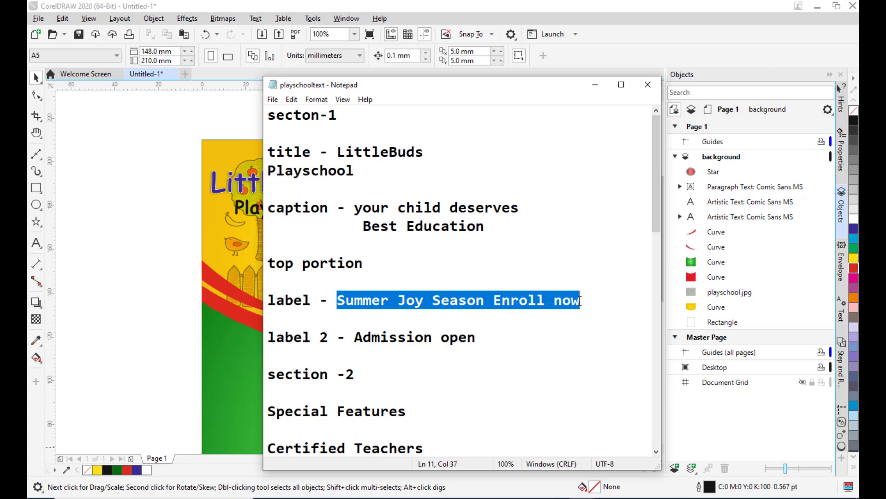
right_click(556, 303)
left_click(585, 340)
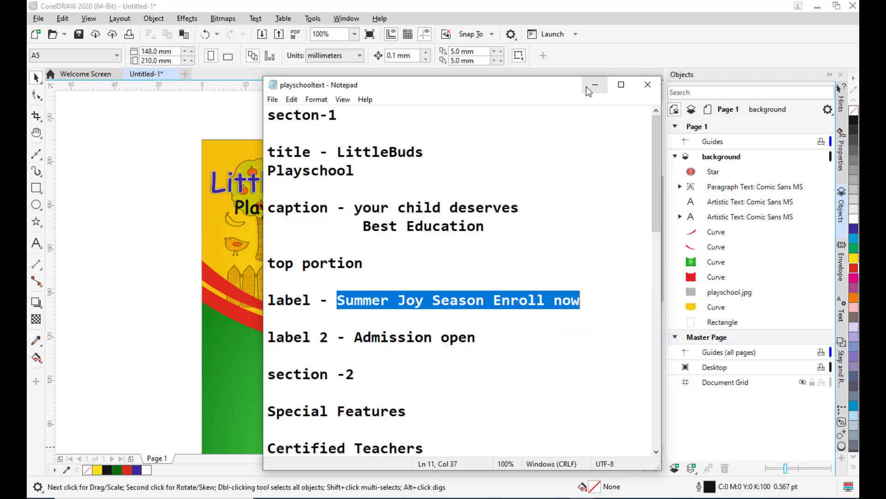
left_click(595, 85)
Create a paragraph text frame beside the page and paste the label text into it.
left_click(36, 243)
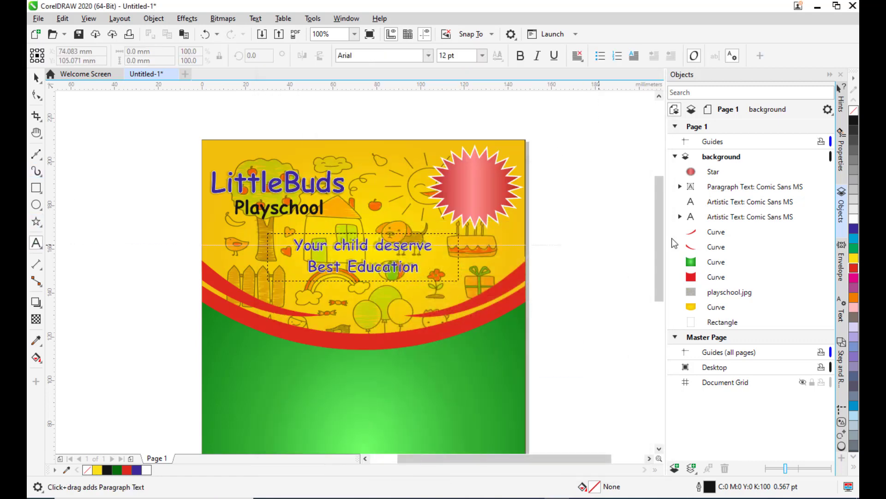
left_click_drag(554, 157, 641, 231)
key("ctrl+v")
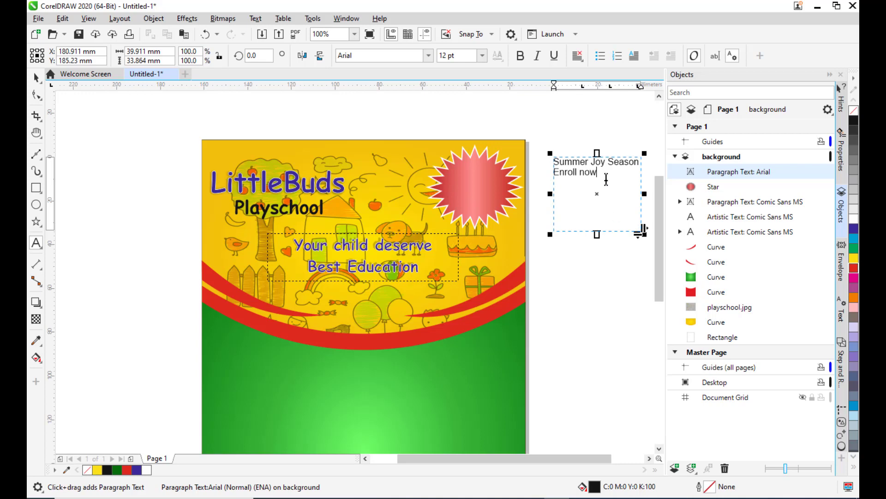
Format the label text as Comic Sans MS, bold, 16 pt.
left_click_drag(606, 179, 556, 158)
left_click(387, 54)
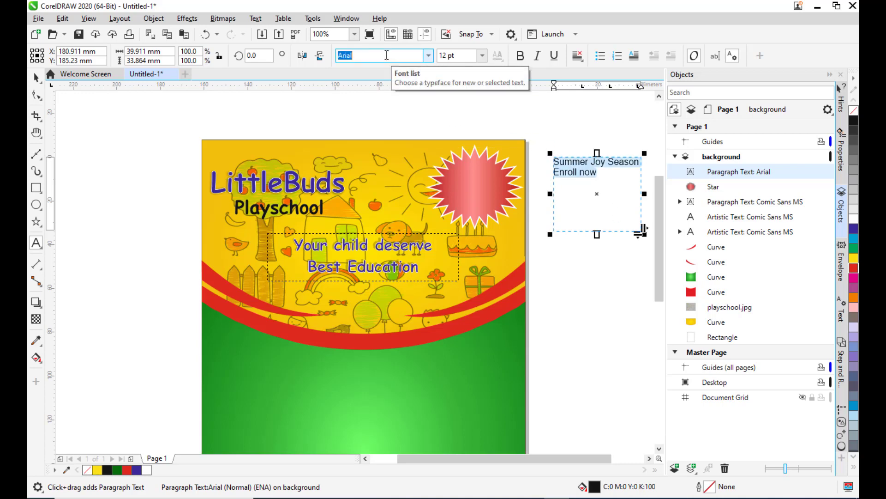
type("Comic Sans MS")
key("Return")
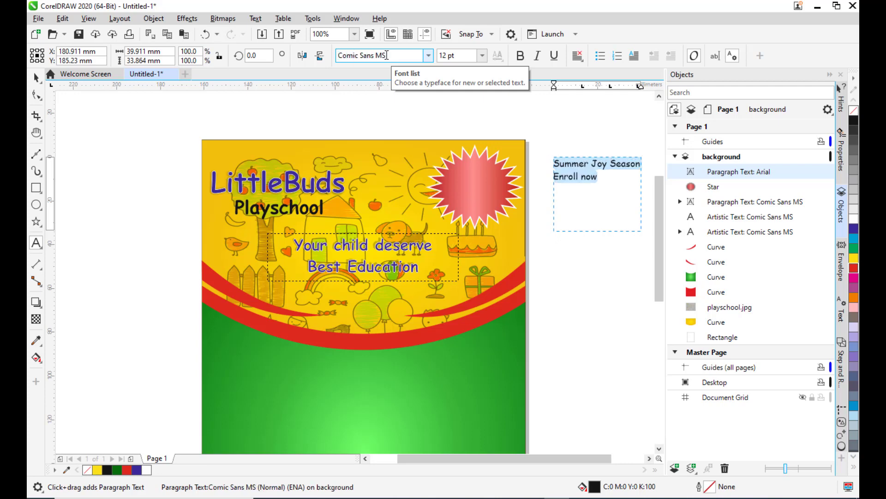
left_click(520, 56)
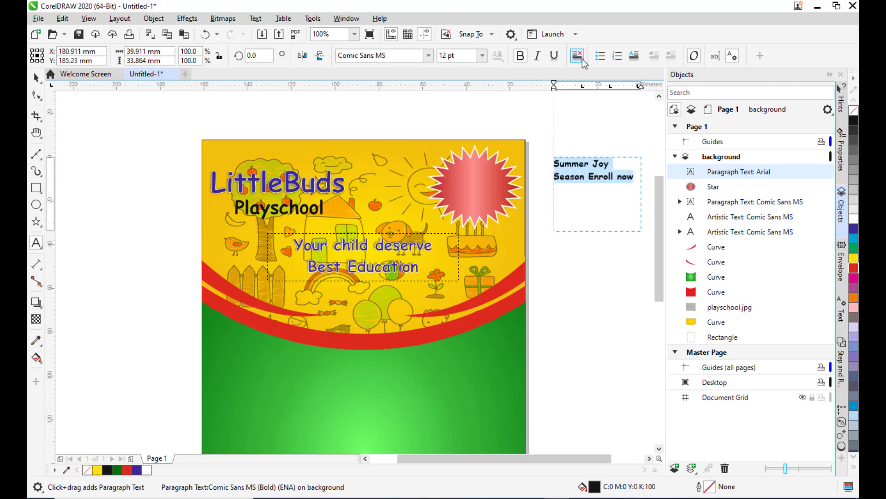
left_click(482, 55)
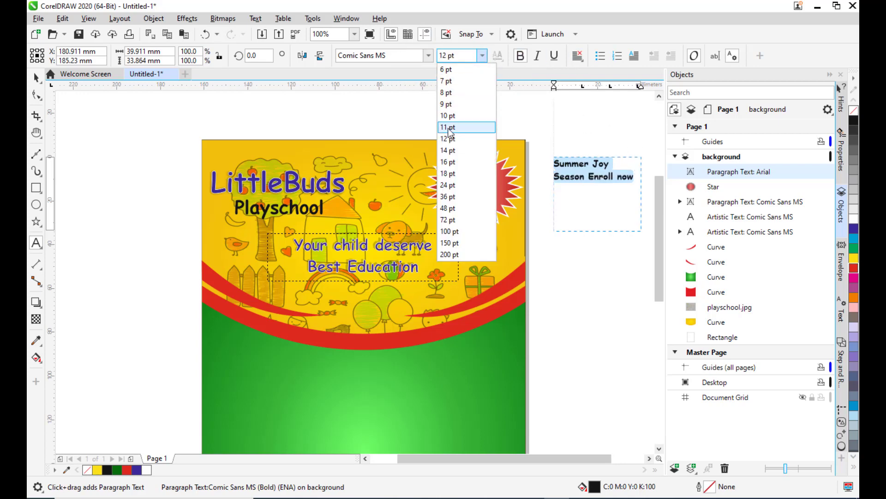
left_click(453, 161)
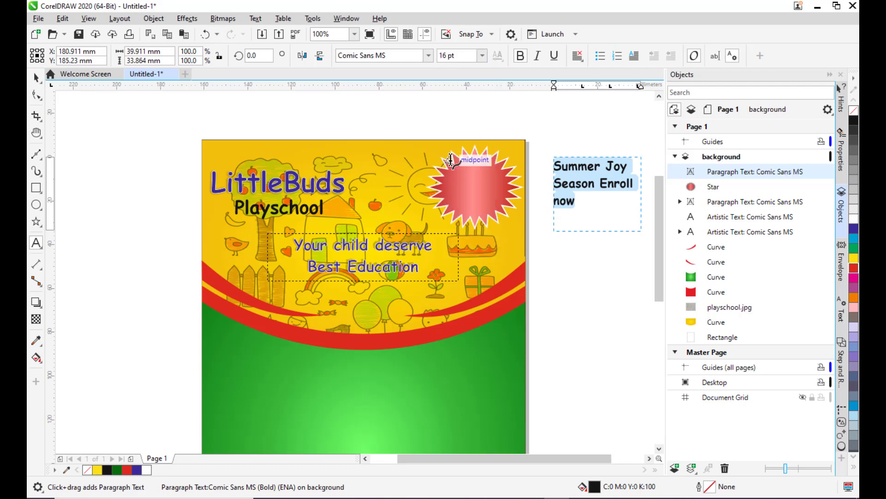
Center-align the label text and move its frame onto the star.
left_click(580, 60)
left_click(602, 97)
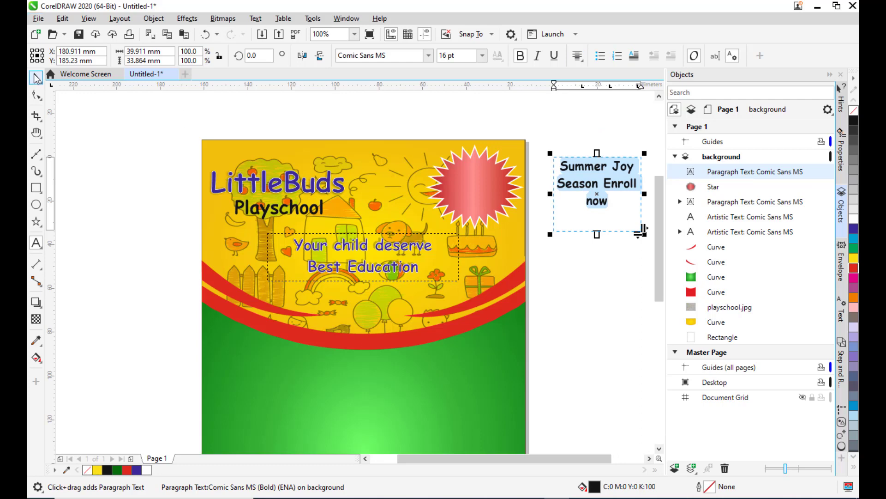
key("ctrl+space")
left_click_drag(597, 235, 495, 184)
scroll(532, 175, "up", 2)
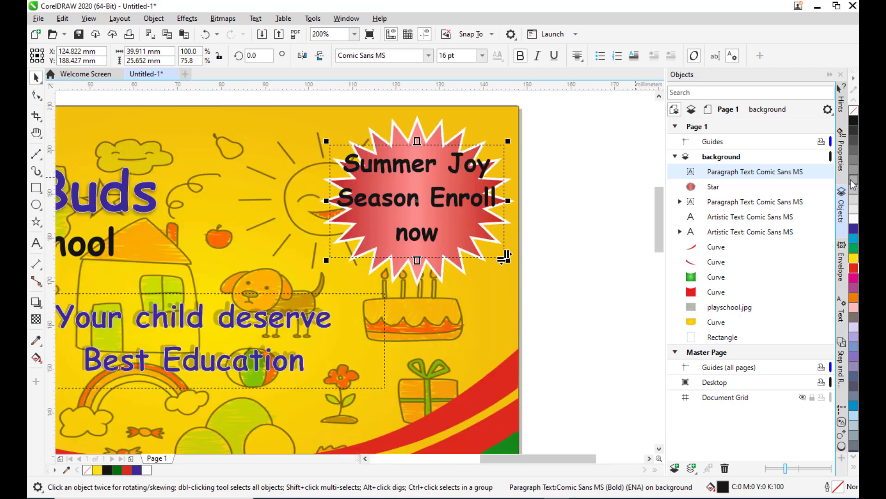
Color the label text white and set its size to 12 pt.
left_click(854, 217)
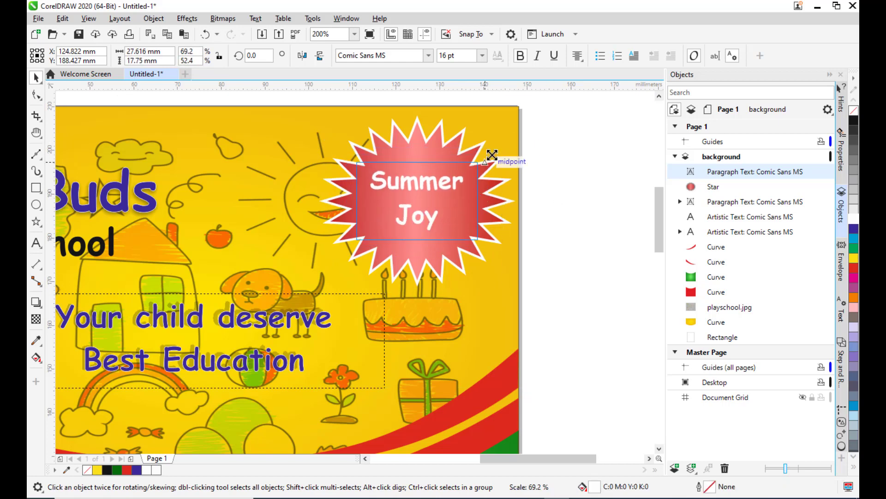
left_click_drag(494, 154, 496, 155)
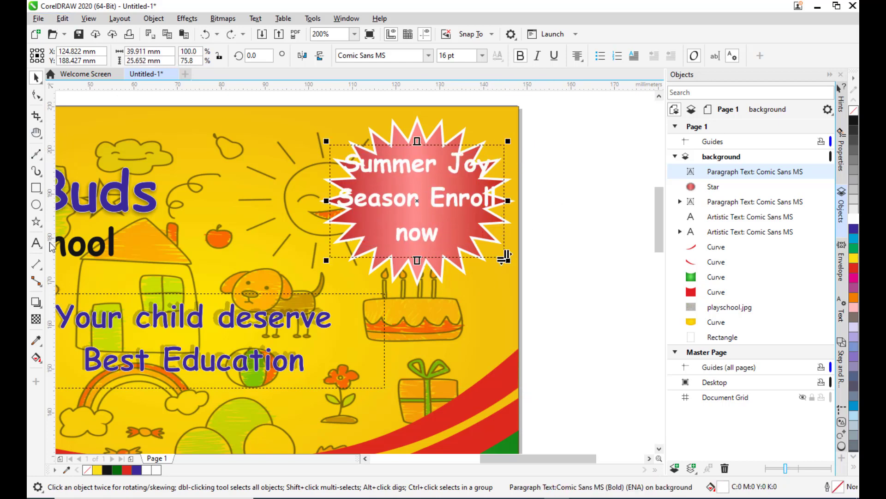
left_click(36, 243)
left_click_drag(505, 253, 397, 132)
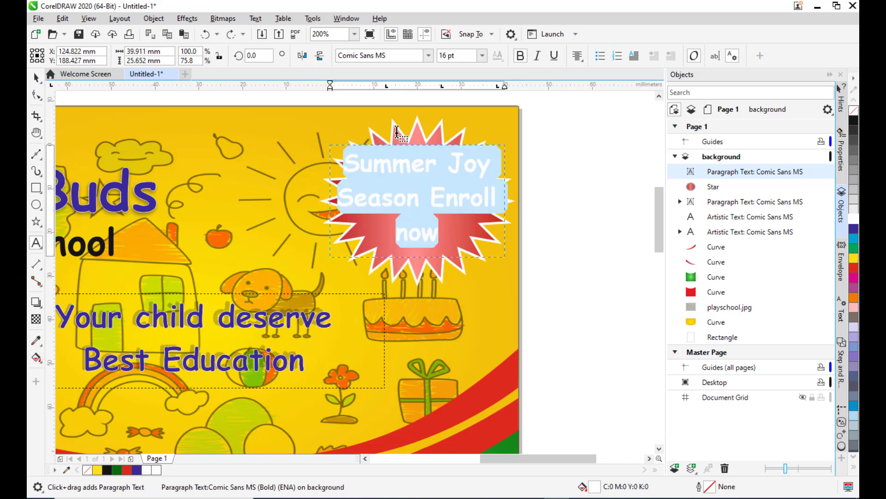
left_click(482, 55)
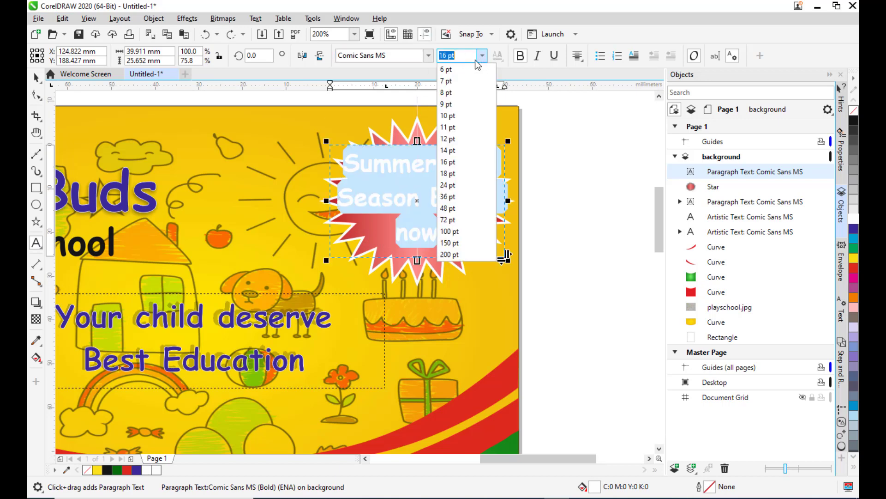
left_click(446, 139)
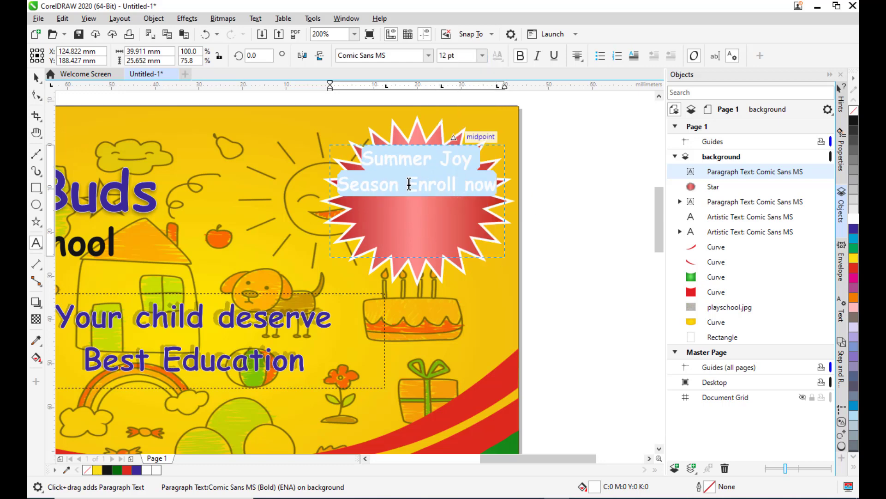
Break the label text into three lines: 'Summer', 'Joy Season', 'Enroll now'.
left_click(444, 160)
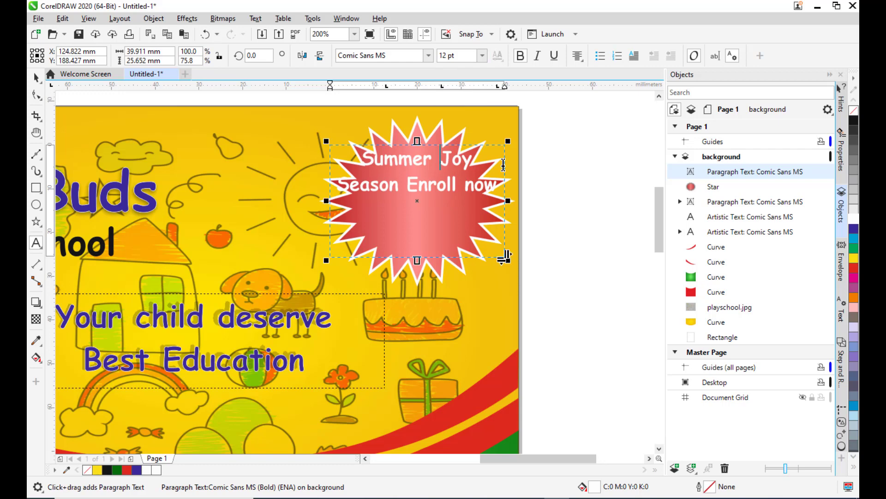
key("Return")
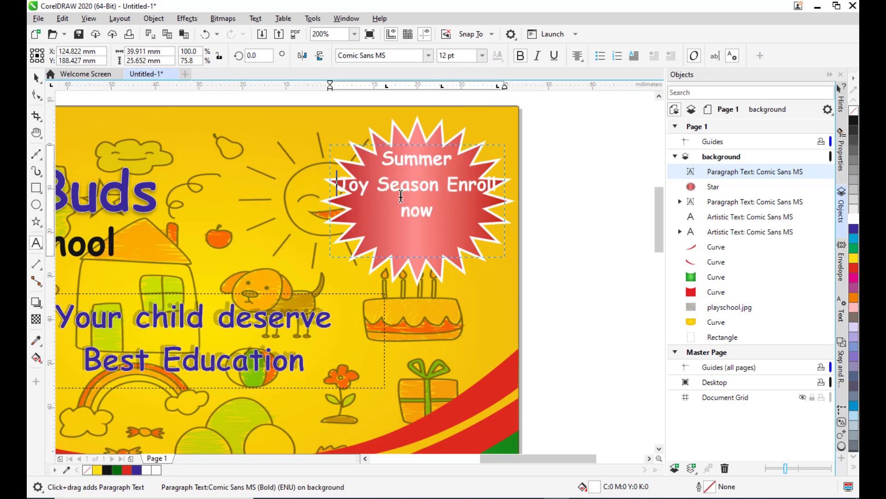
left_click(380, 185)
key("Return")
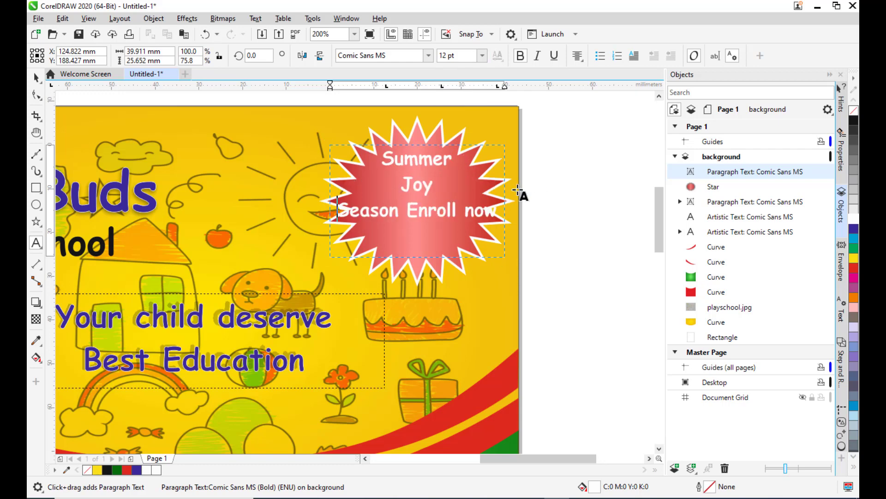
key("BackSpace")
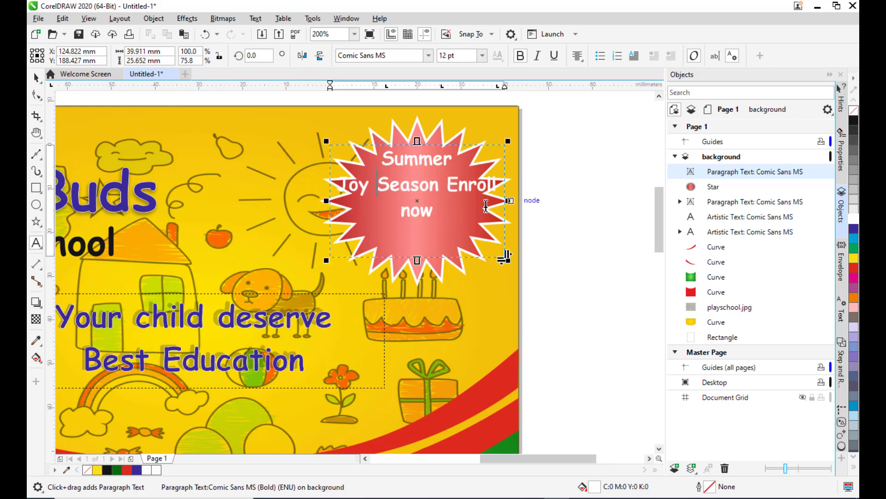
left_click(447, 185)
key("Return")
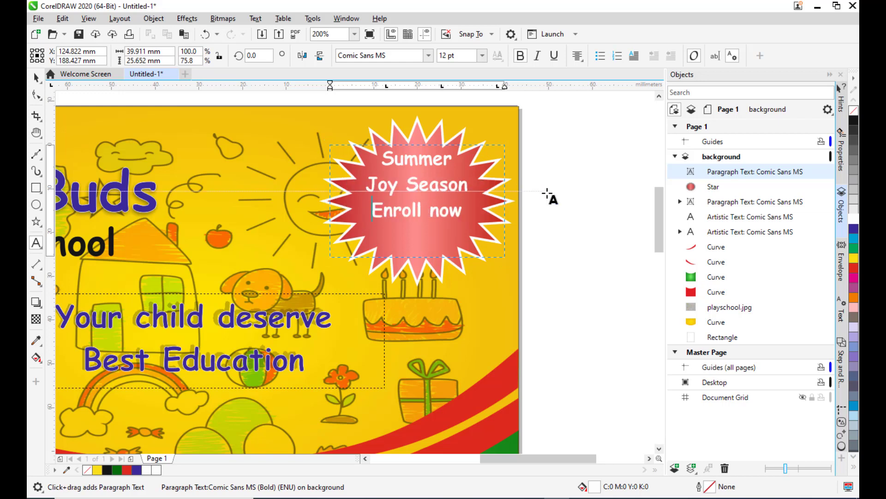
Nudge the label text frame down so the text sits centered on the star.
key("ctrl+space")
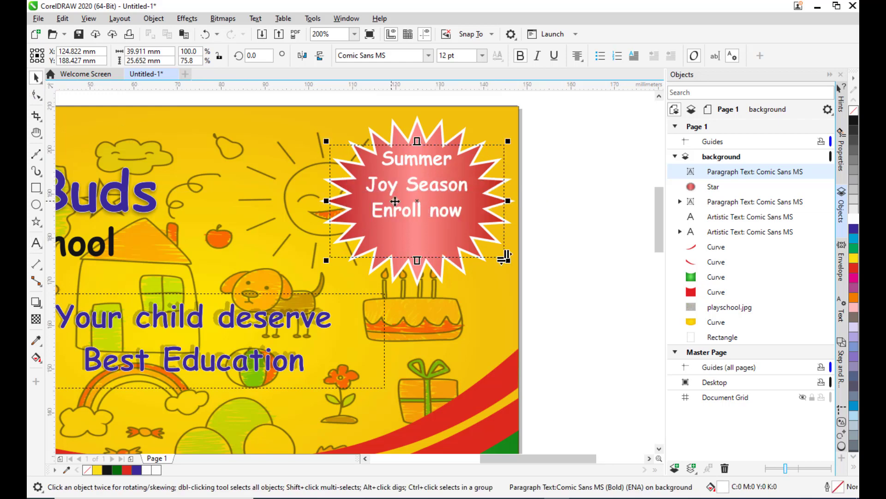
left_click_drag(419, 203, 418, 215)
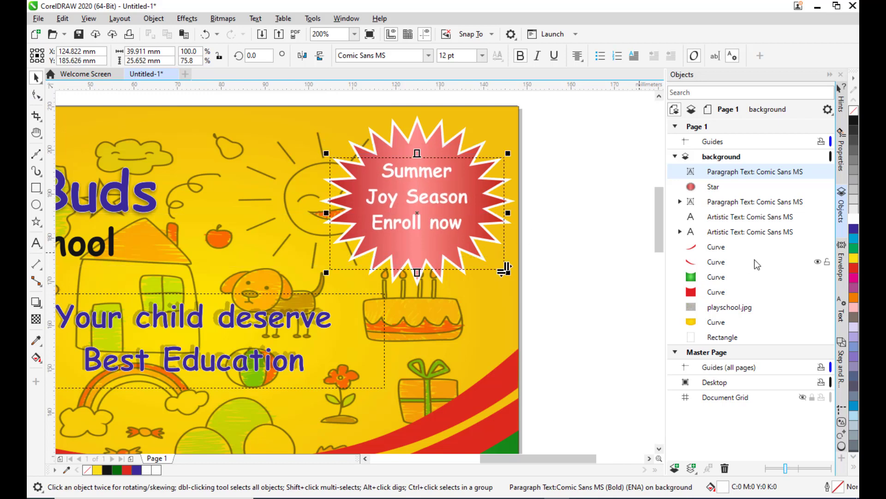
key("Left")
key("Left")
key("Left")
key("Left")
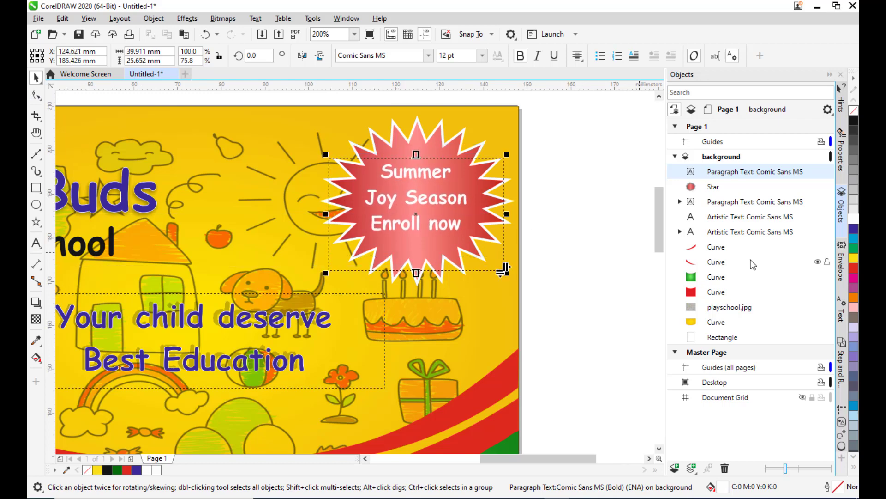
key("Right")
key("Right")
Select the star together with the label text and group them.
left_click(589, 165)
scroll(588, 164, "down", 2)
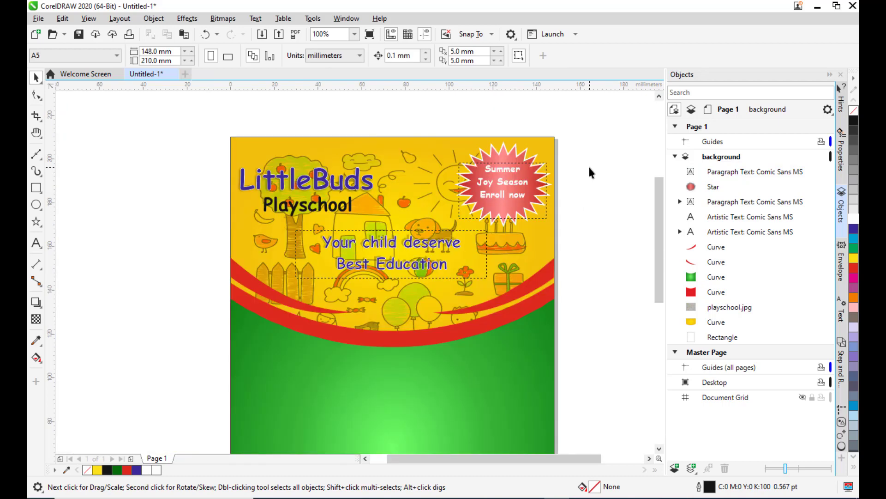
left_click(714, 189)
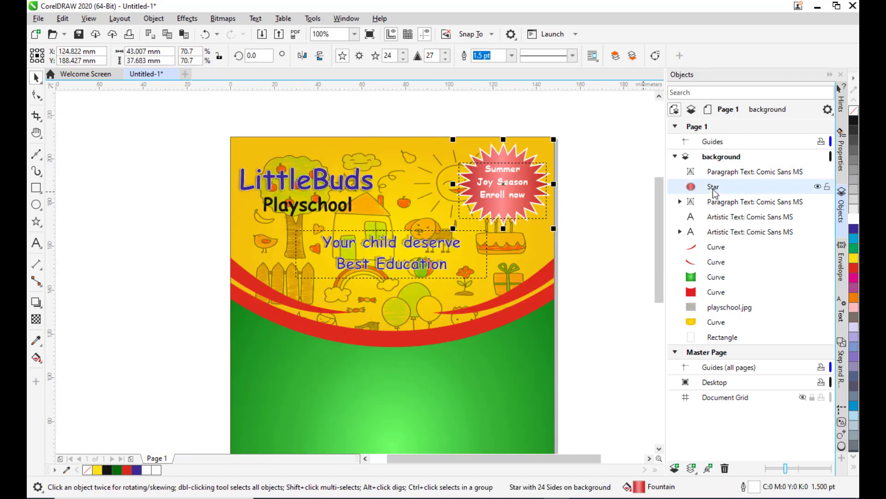
left_click(731, 177)
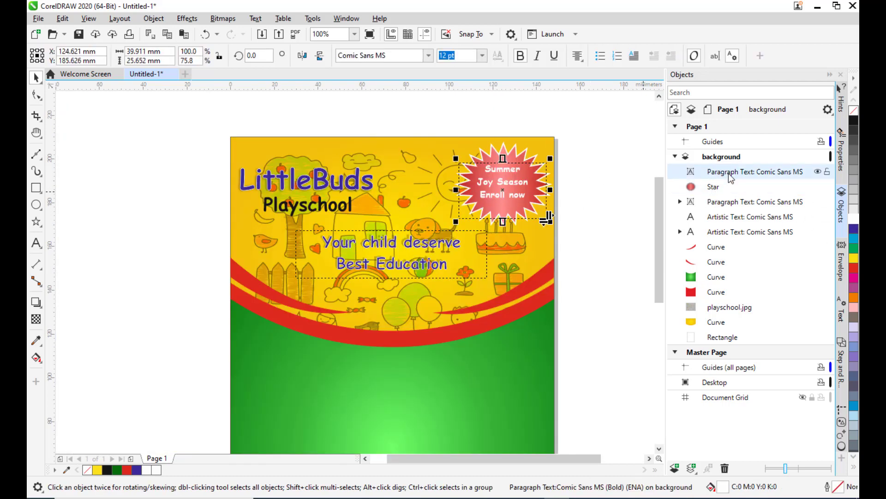
left_click(723, 186, "ctrl")
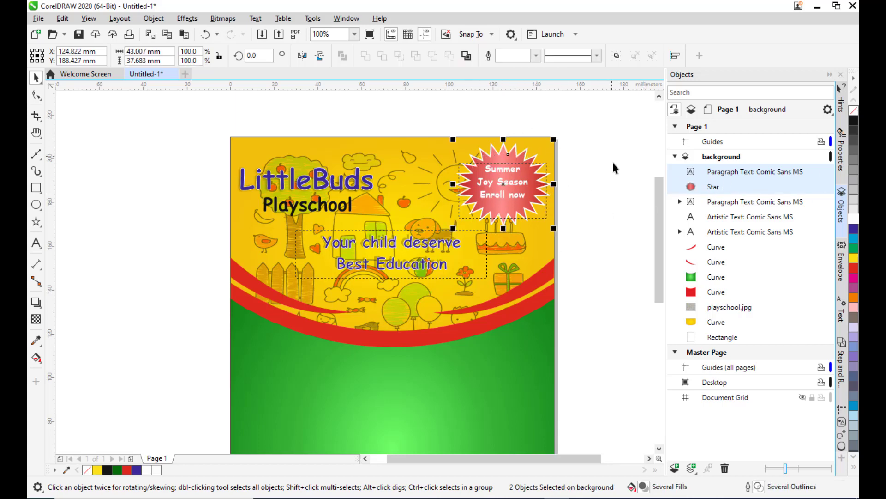
key("ctrl+g")
left_click(594, 170)
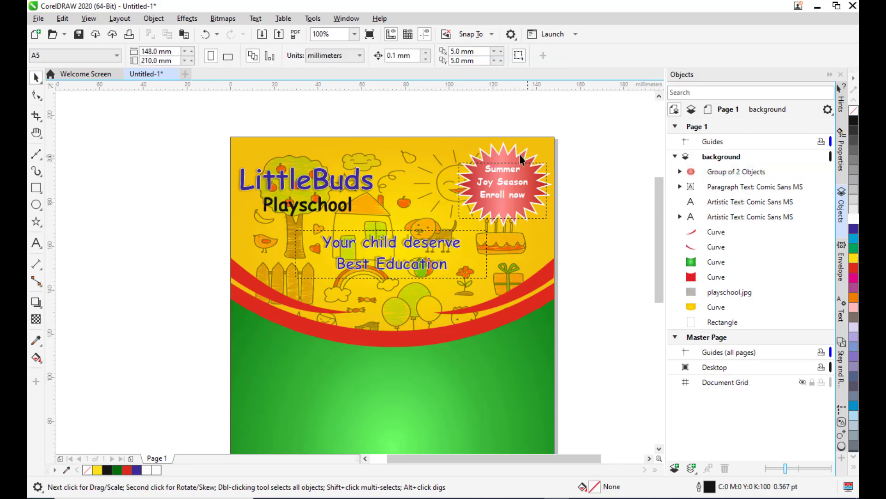
Add a drop shadow to the star group and set the shadow opacity to 21.
left_click(520, 151)
scroll(543, 158, "up", 2)
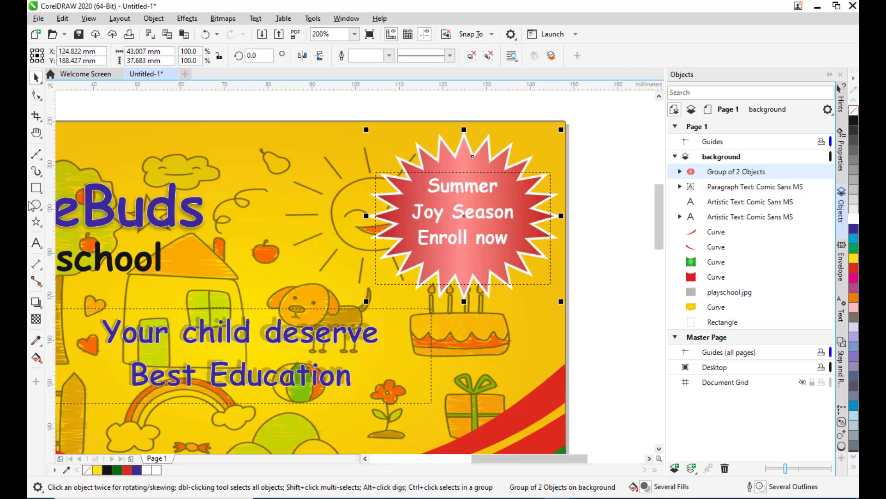
left_click(36, 304)
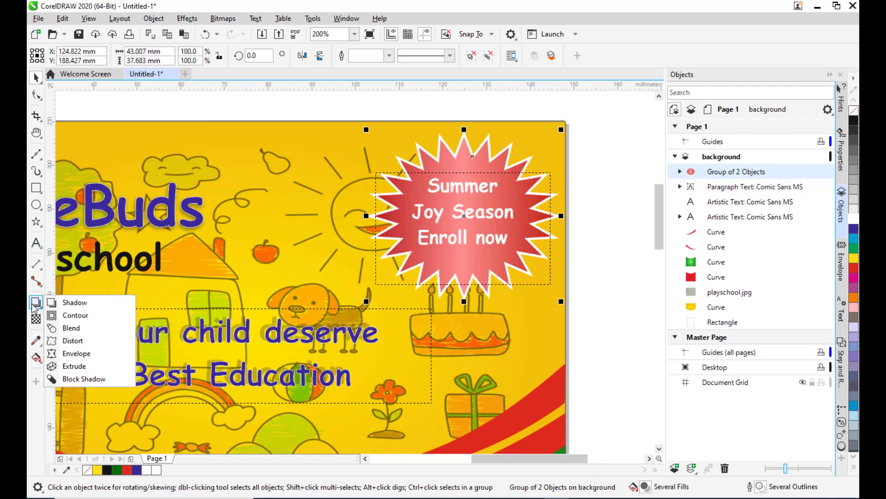
left_click(75, 302)
left_click_drag(366, 216, 558, 216)
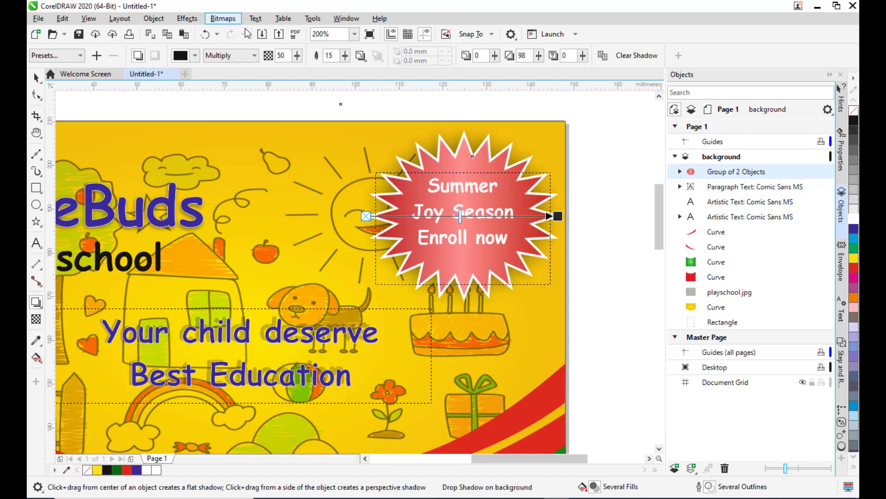
left_click(296, 59)
mouse_move(296, 71)
left_mouse_down()
mouse_move(286, 73)
mouse_move(294, 73)
left_mouse_up()
left_click(297, 55)
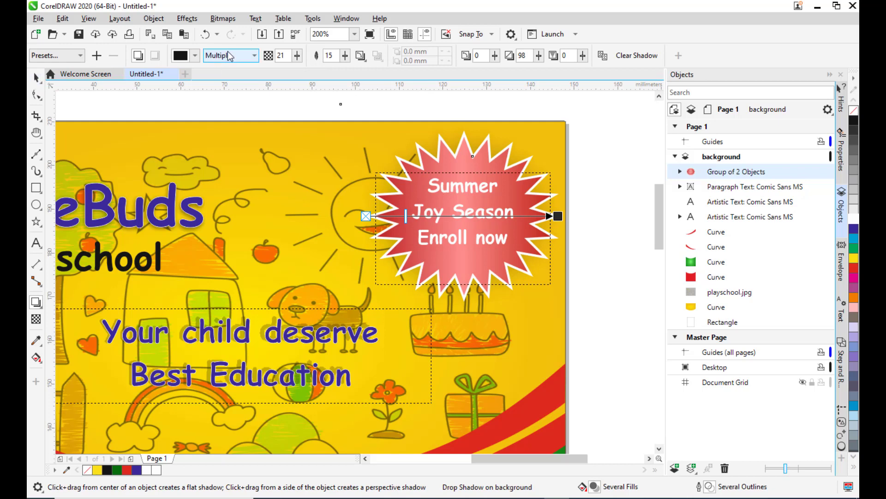
left_click(239, 63)
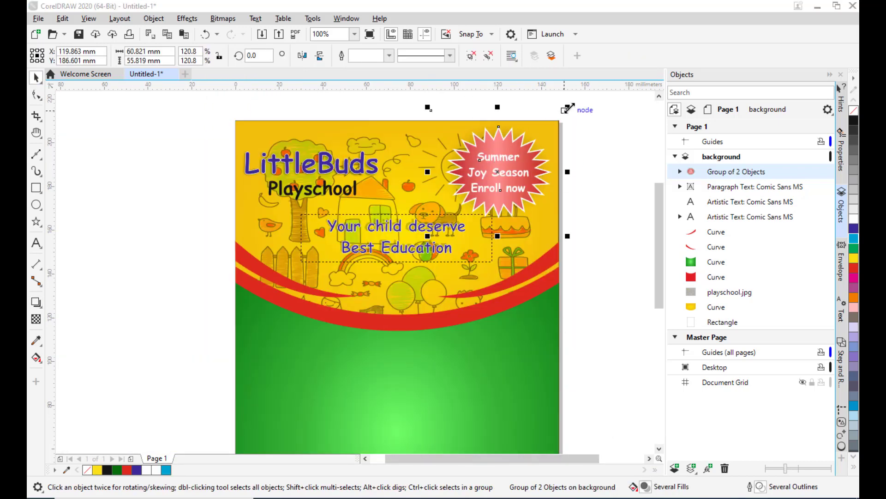
Resize the star group to about 45 by 41 mm in the page's upper right corner.
left_click_drag(567, 108, 540, 137)
left_click_drag(506, 177, 496, 161)
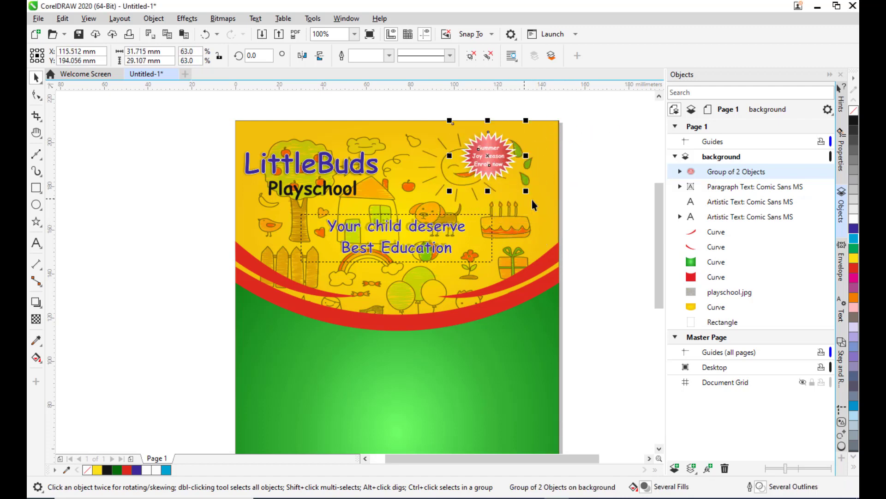
left_click_drag(527, 121, 542, 109)
left_click_drag(520, 148, 504, 171)
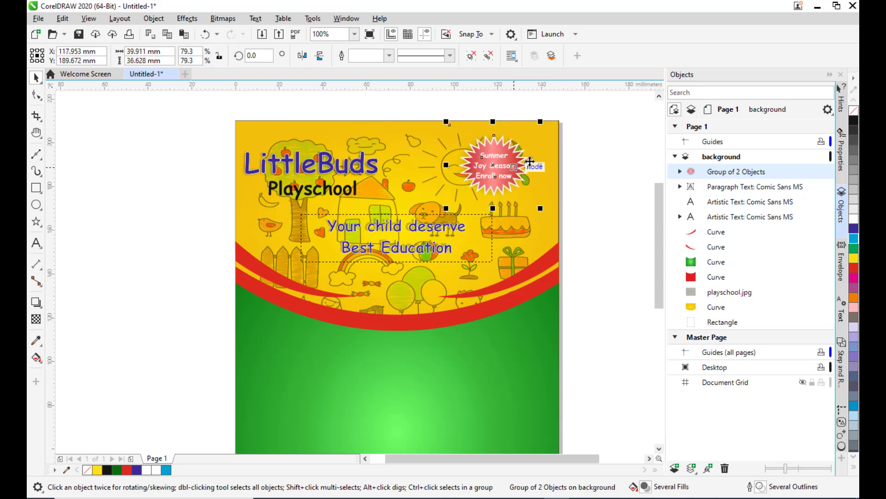
left_click_drag(541, 121, 549, 118)
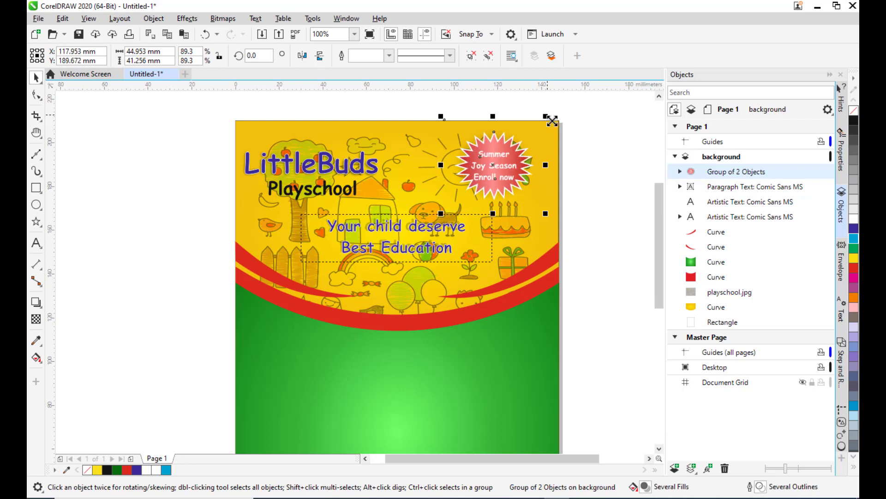
Draw a rectangle about 51 by 22 mm beside the page, fill it cyan and remove its outline.
left_click(638, 194)
scroll(505, 188, "up", 3)
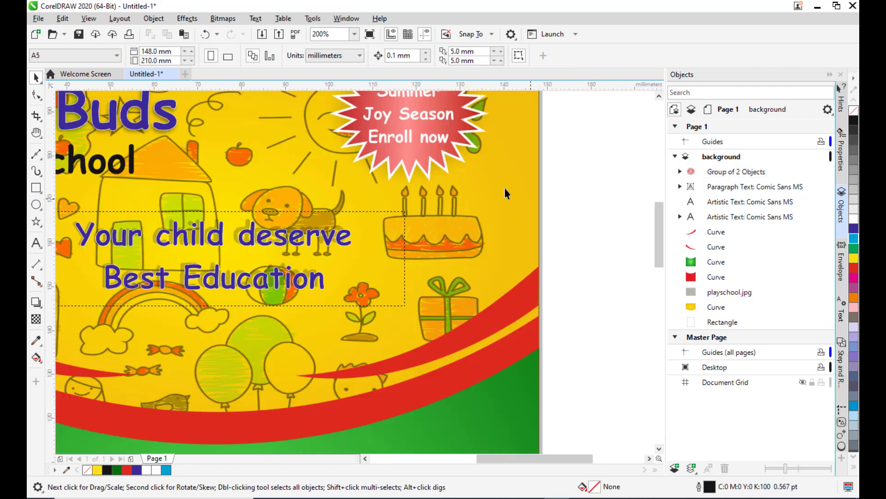
scroll(475, 179, "down", 3)
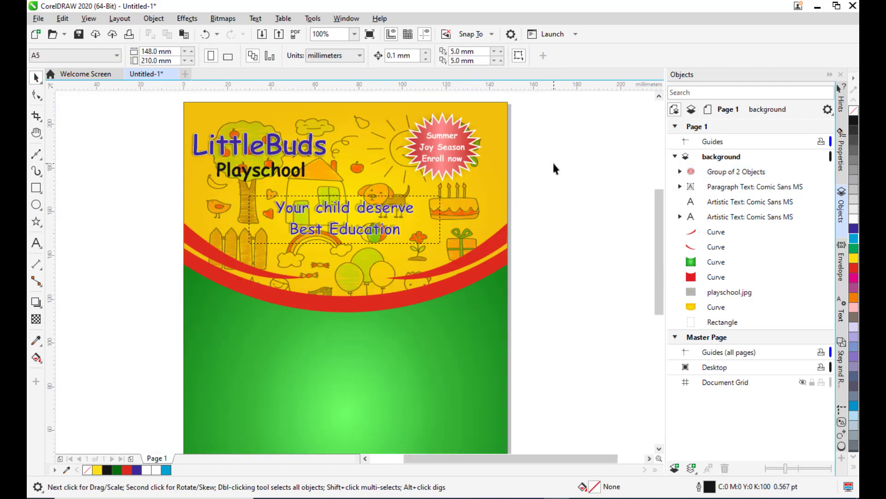
left_click(41, 191)
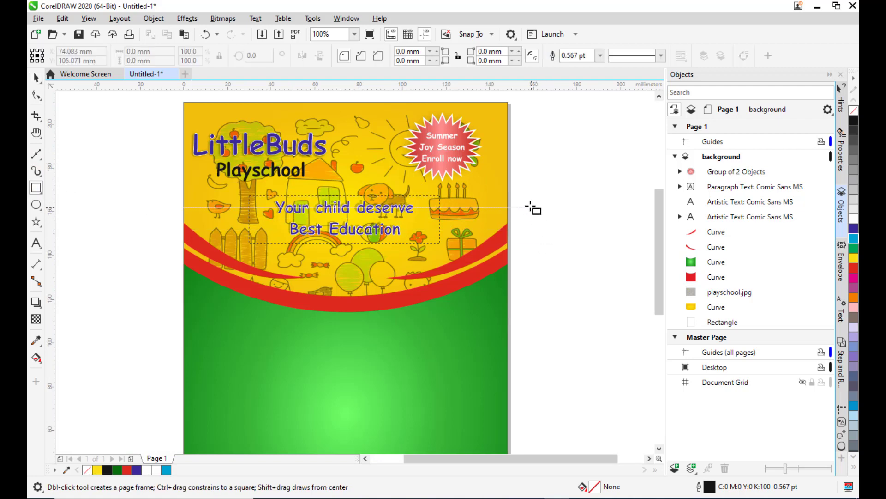
left_click_drag(520, 196, 634, 243)
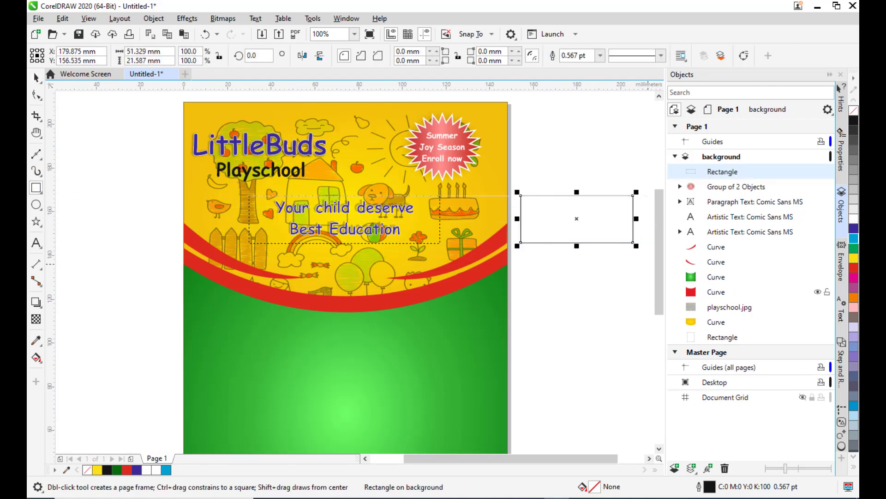
left_click(854, 238)
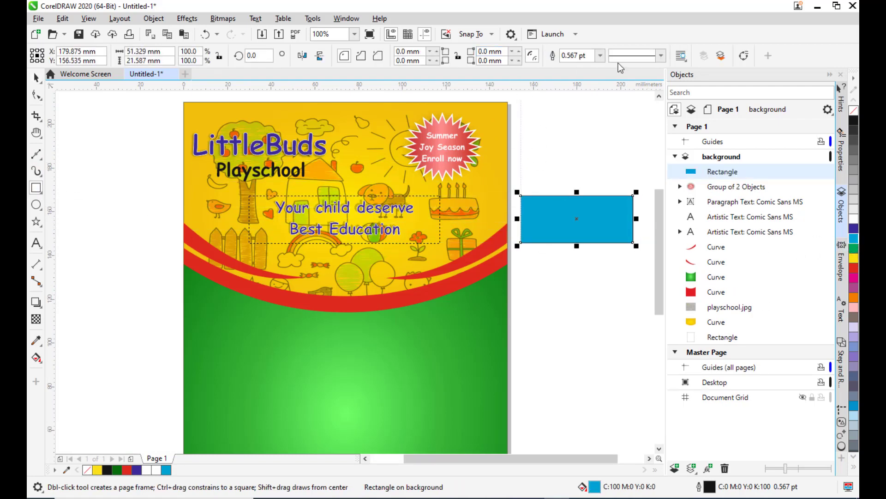
left_click(600, 56)
left_click(570, 68)
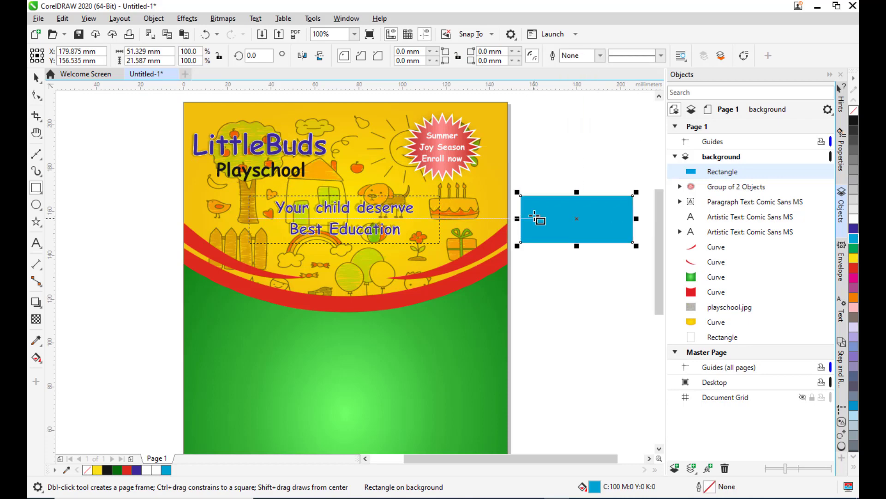
Round the rectangle's corners with the Shape tool to about 10.8 mm radius.
left_click(36, 95)
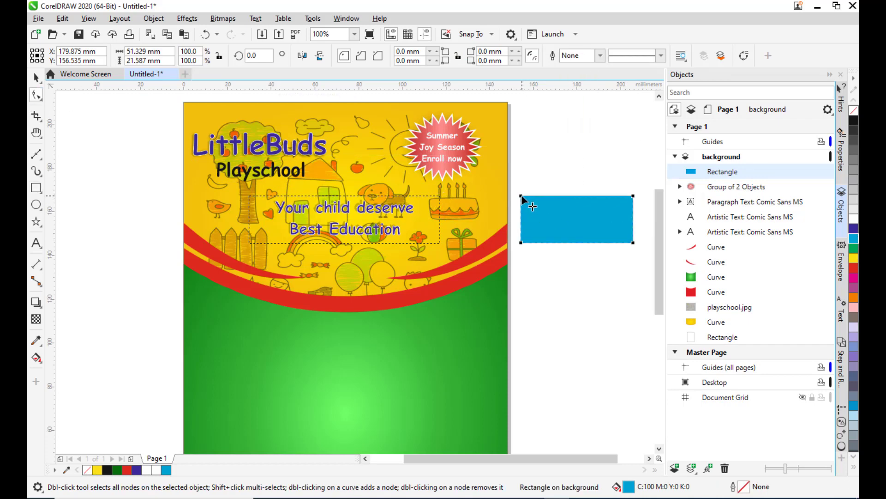
left_click_drag(521, 196, 554, 196)
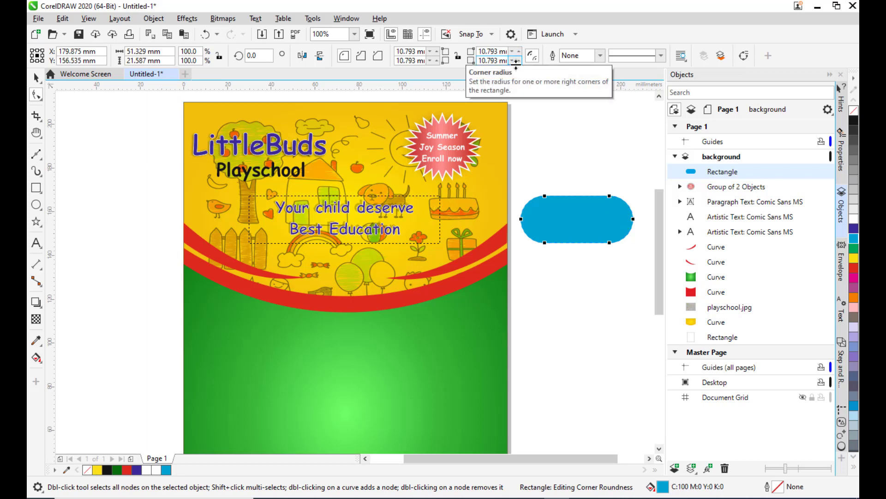
Set the rectangle's right corner radii to 0 mm and reposition the rectangle beside the page.
left_click_drag(516, 62, 526, 161)
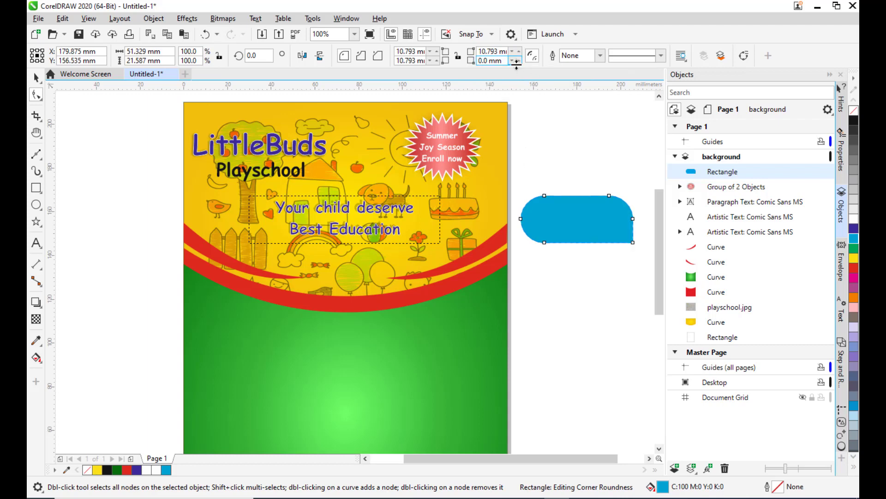
left_click_drag(516, 51, 526, 166)
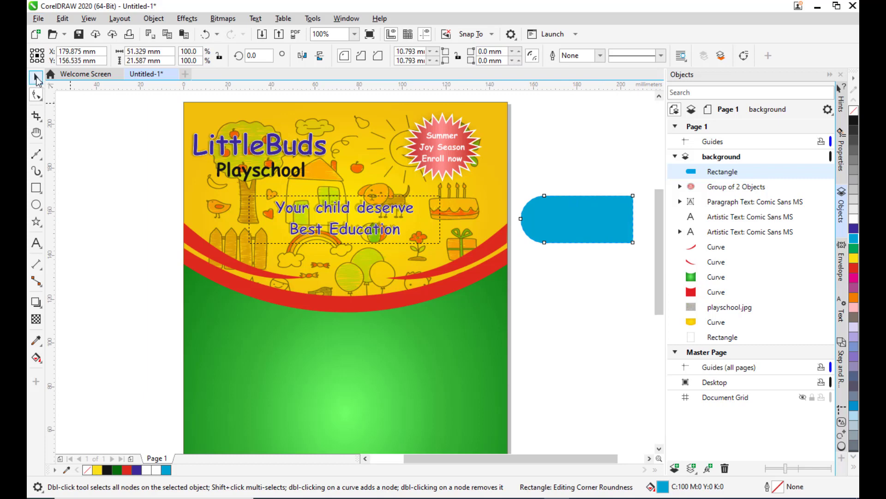
key("space")
left_click_drag(595, 206, 583, 250)
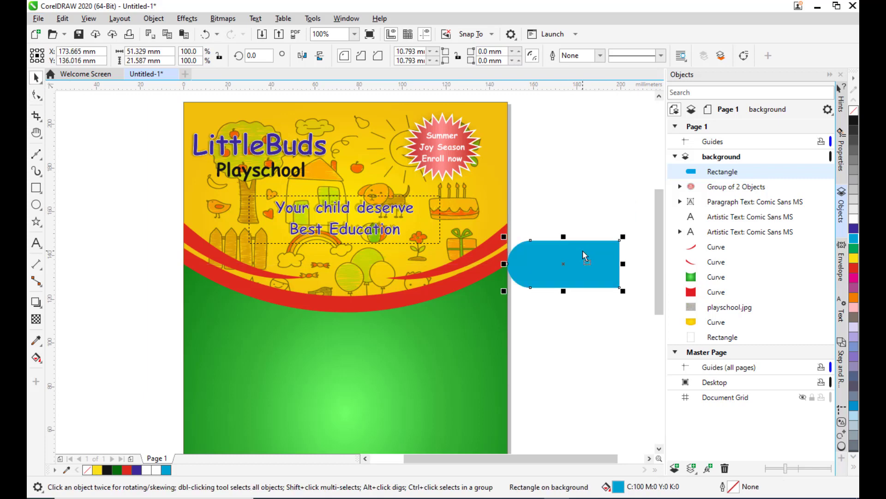
scroll(408, 314, "down", 2)
left_click_drag(515, 287, 578, 233)
scroll(552, 198, "up", 2)
left_click(511, 135)
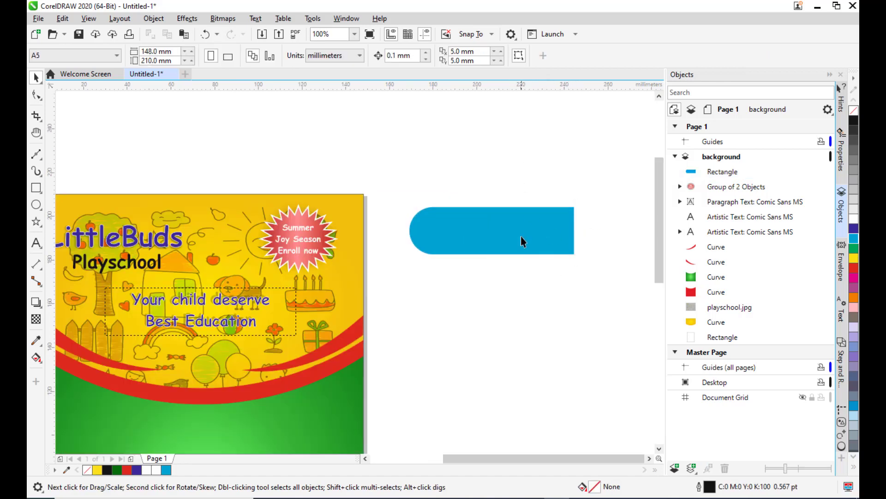
left_click(521, 237)
left_click_drag(526, 223, 528, 234)
left_click(549, 296)
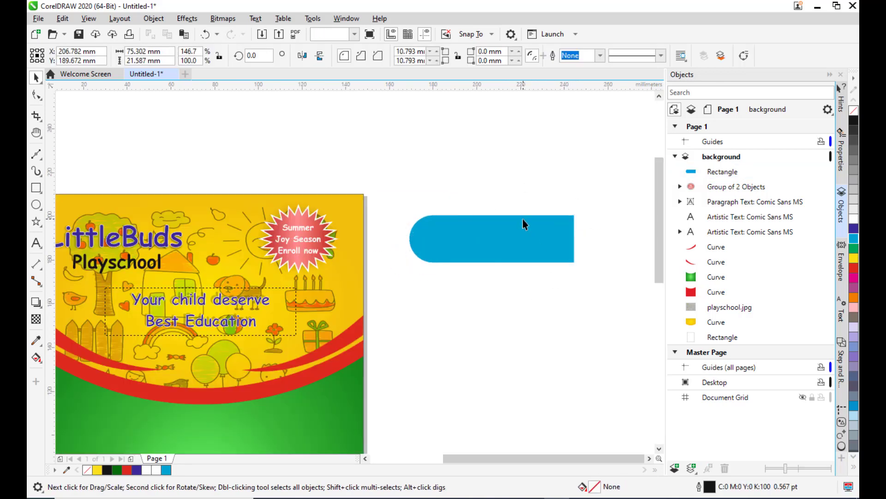
left_click(523, 219)
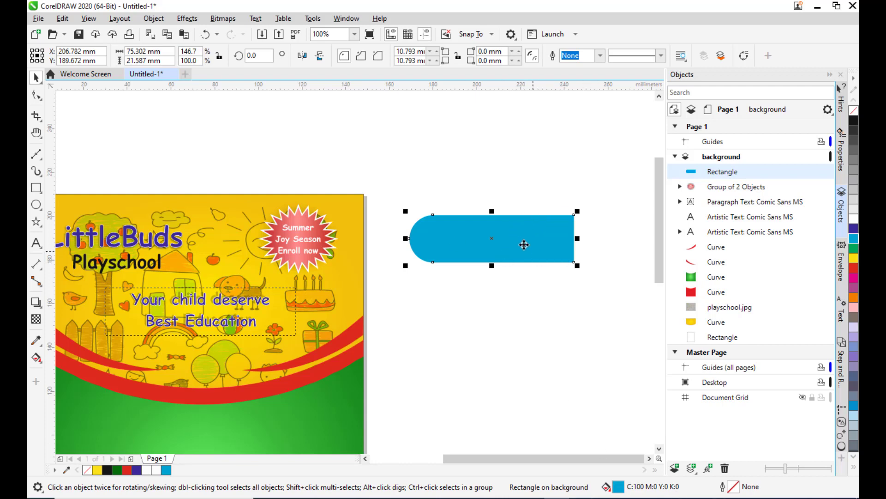
mouse_move(524, 245)
left_mouse_down()
mouse_move(518, 270)
mouse_move(517, 246)
left_mouse_up()
Switch to Notepad and copy the label 2 text "Admission open".
left_click(584, 498)
left_click(739, 465)
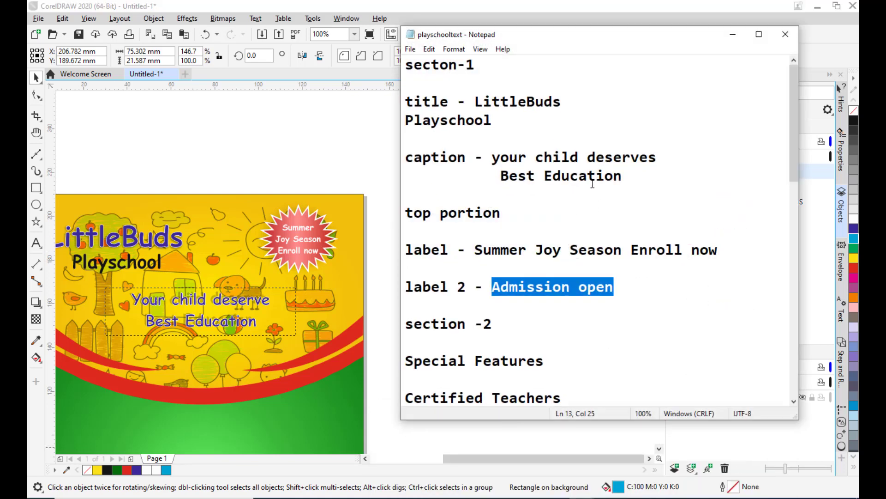
right_click(511, 289)
left_click(538, 323)
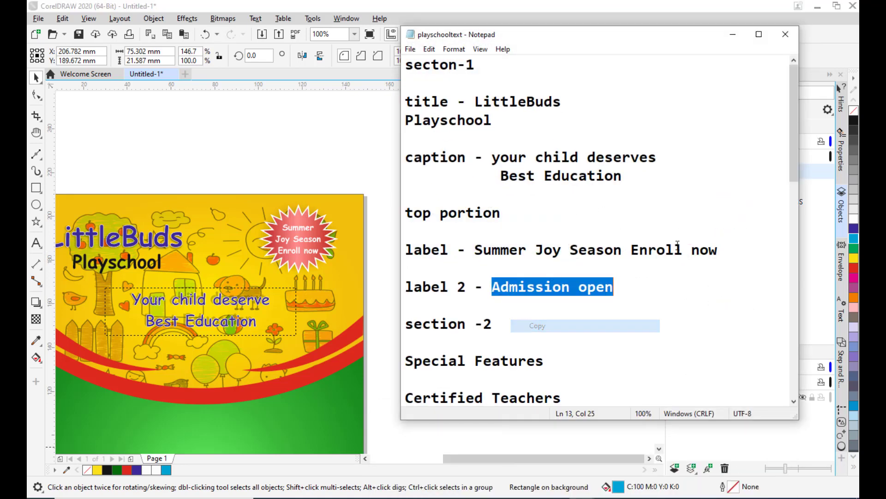
left_click(733, 34)
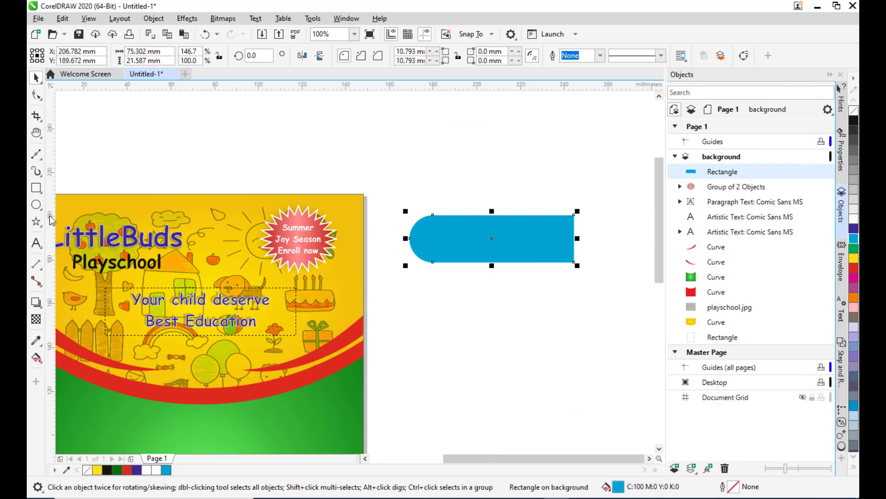
Paste "Admission open" as artistic text inside the rectangle, in Comic Sans MS bold.
left_click(36, 242)
left_click(436, 243)
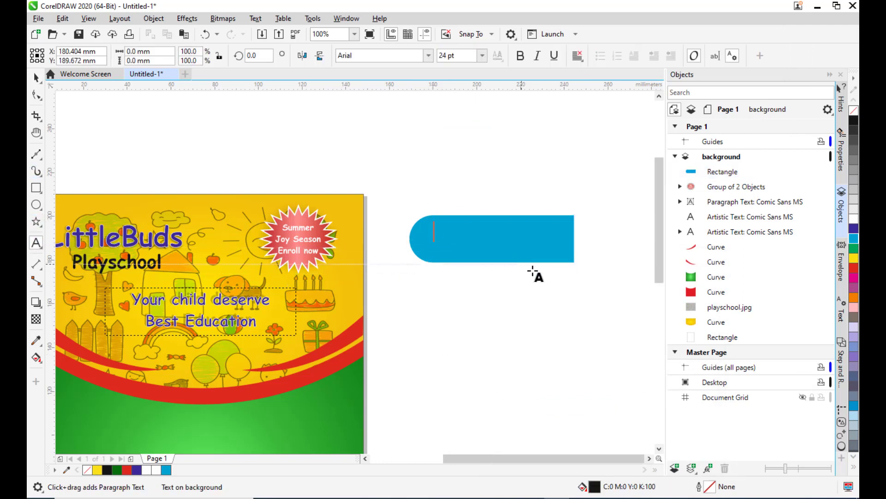
left_click(376, 54)
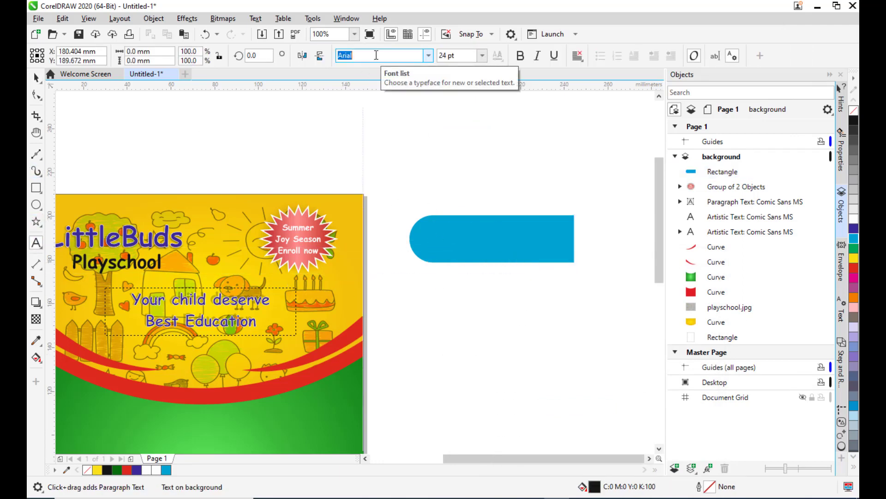
type("Comic Sans MS")
key("Return")
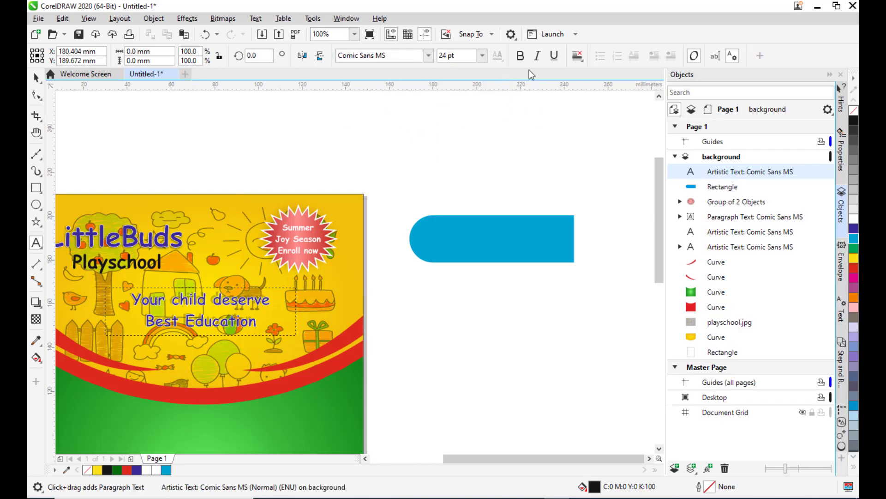
left_click(521, 56)
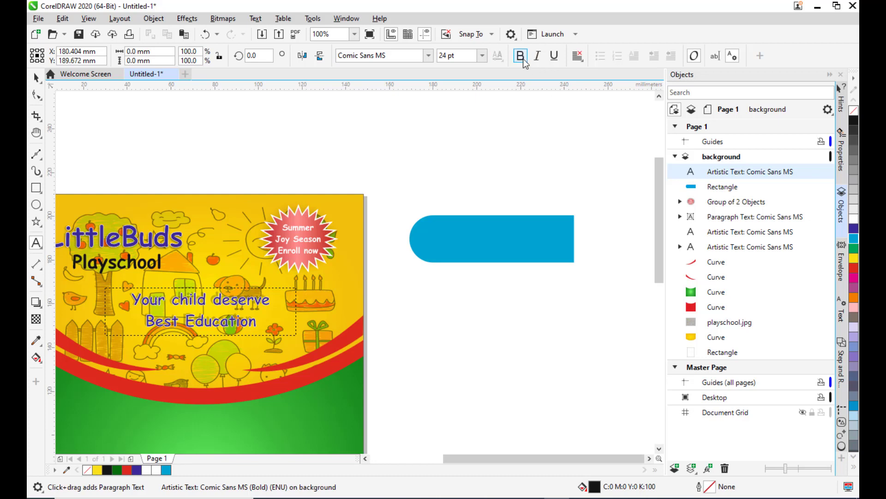
key("ctrl+v")
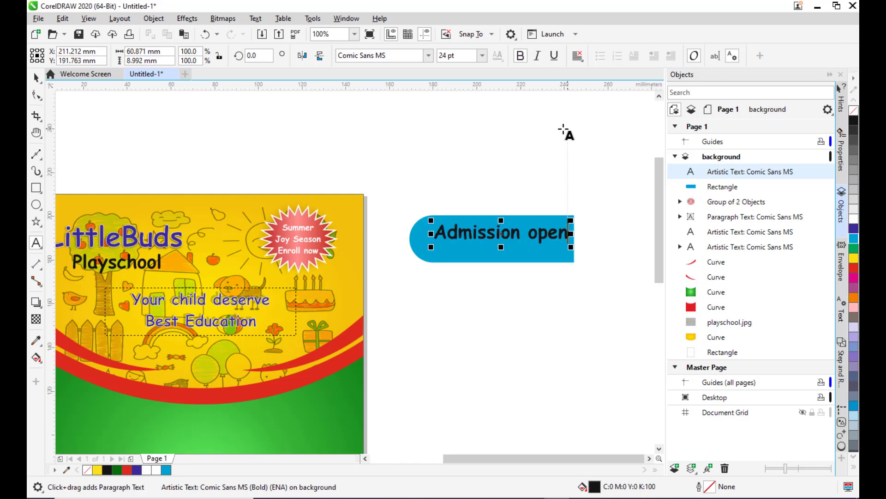
Color the label text white and nudge it to center within the rectangle.
key("ctrl+space")
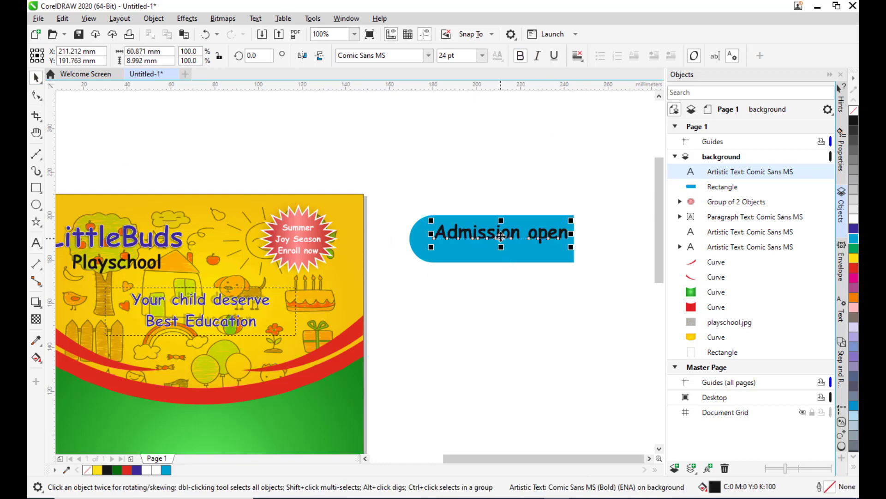
left_click_drag(503, 236, 504, 246)
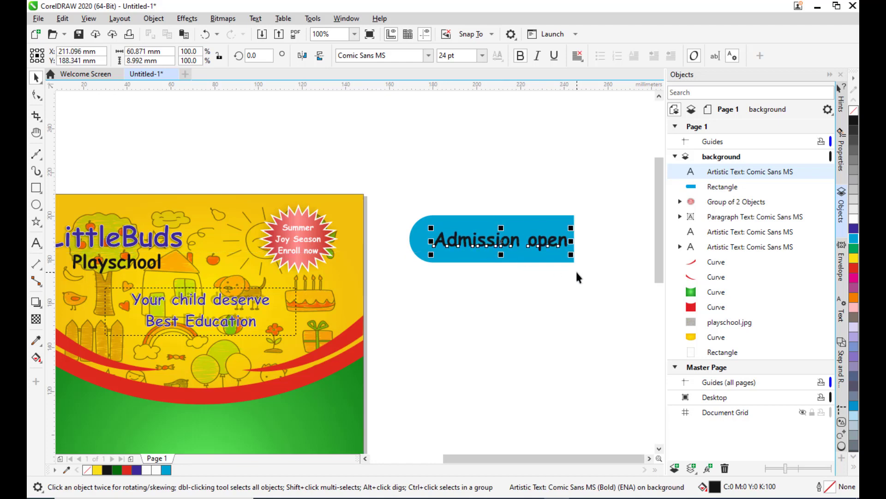
left_click(853, 219)
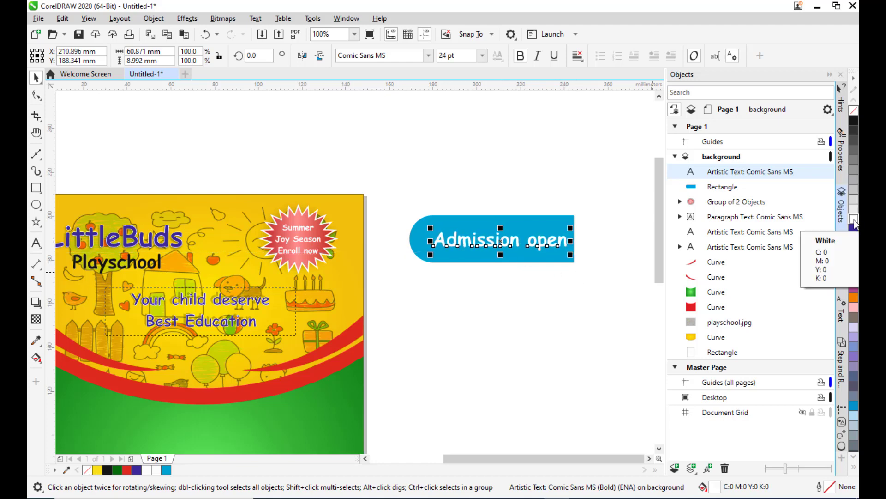
key("Left")
key("Left")
key("Left")
key("Left")
key("Left")
key("Left")
key("Left")
key("Left")
key("Left")
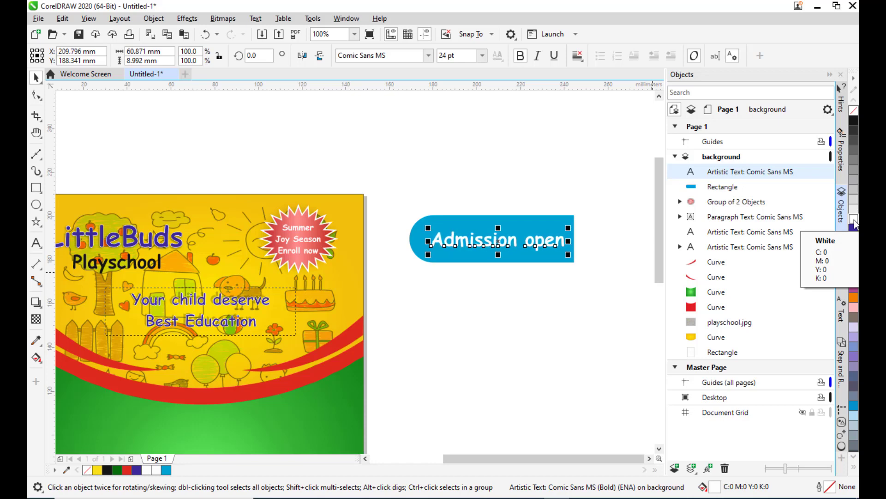
key("Up")
key("Up")
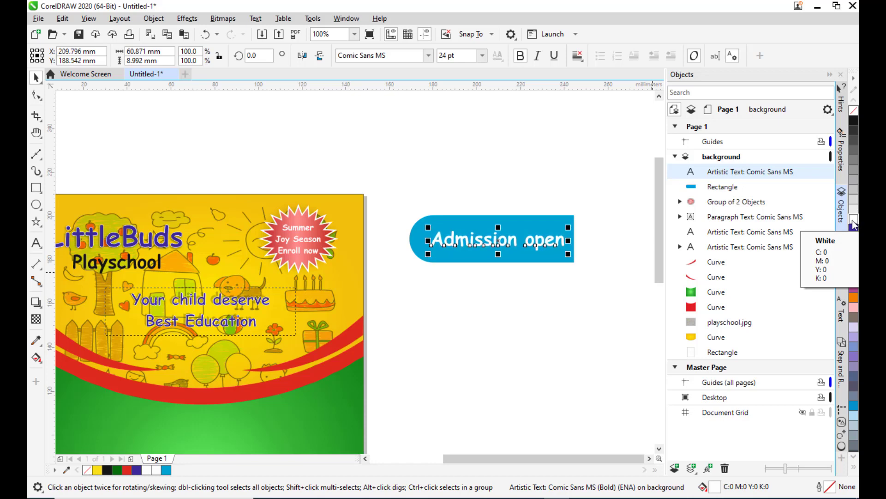
left_click(539, 172)
Give the rectangle a red outline (C0 M89 Y100 K0) 1.5 pt wide.
left_click(496, 216)
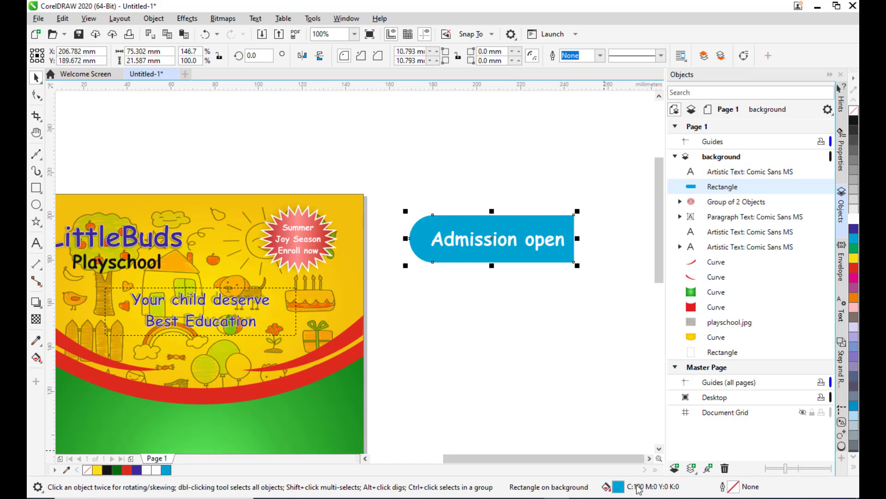
double_click(734, 487)
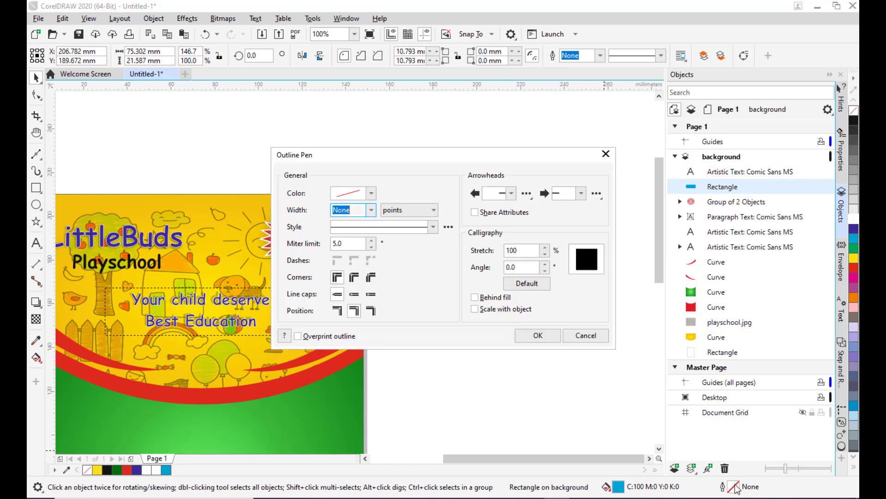
left_click_drag(375, 149, 671, 153)
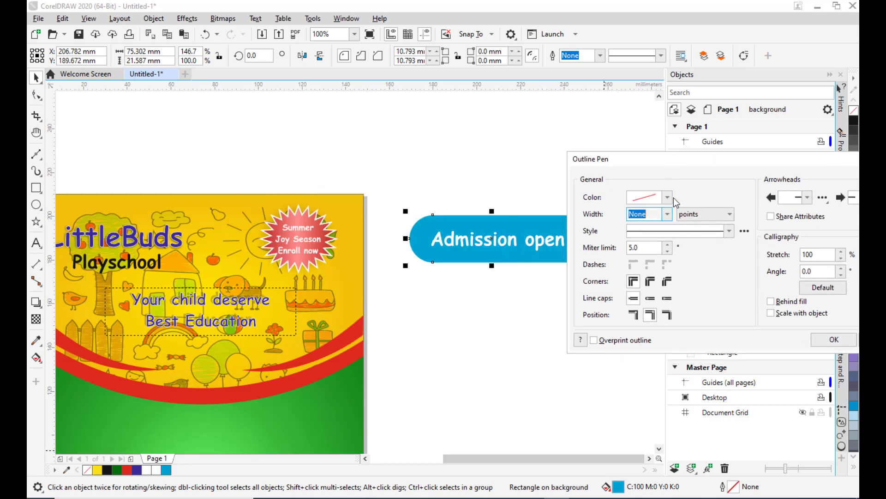
left_click(668, 198)
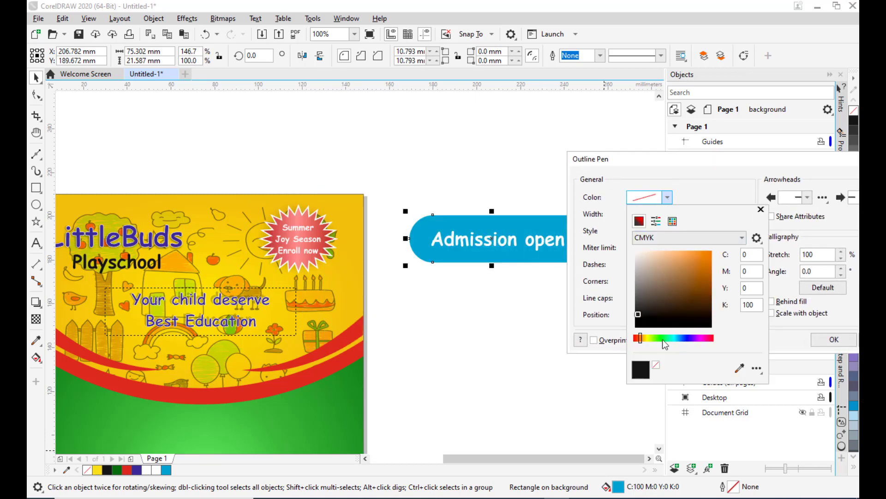
left_click(635, 338)
left_click(711, 251)
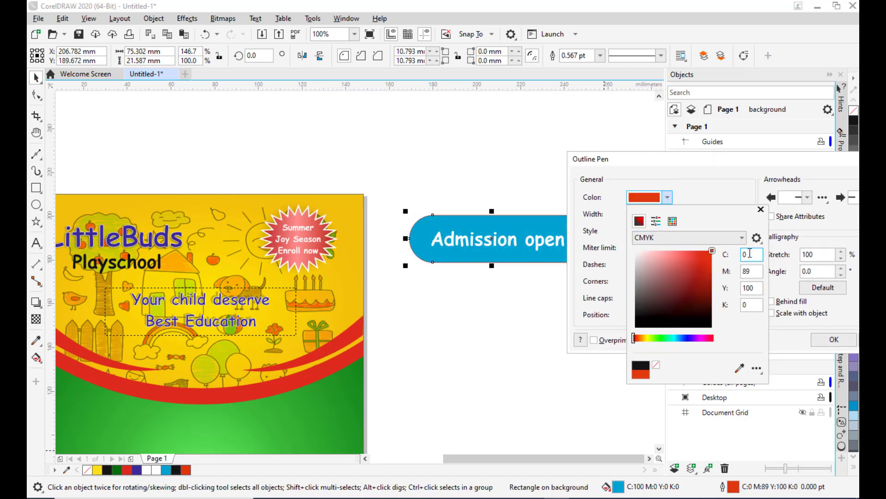
left_click(700, 182)
left_click(667, 214)
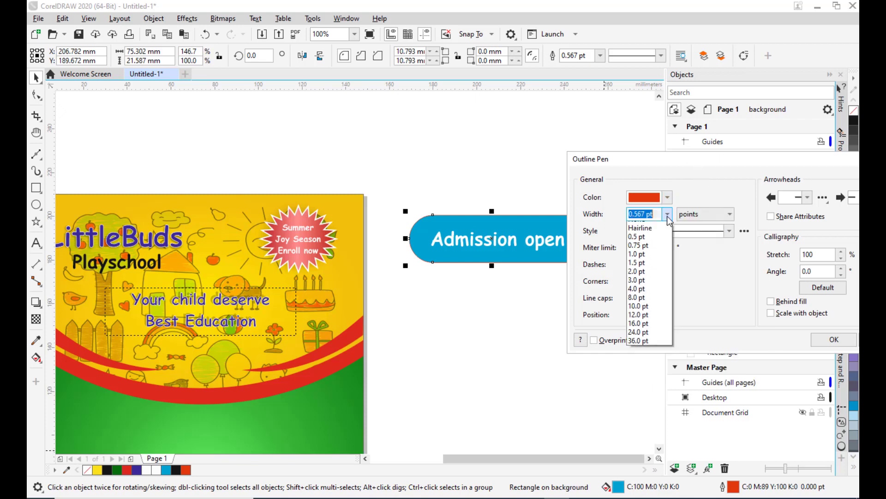
left_click(639, 269)
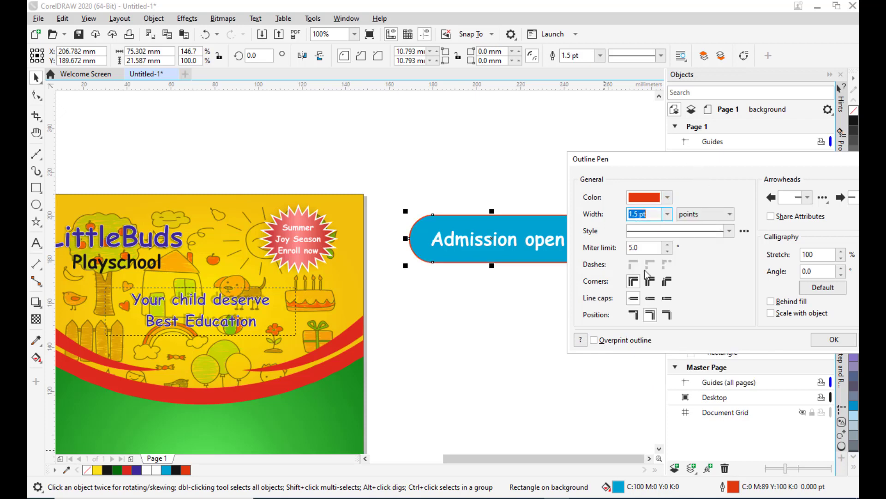
left_click_drag(637, 160, 475, 176)
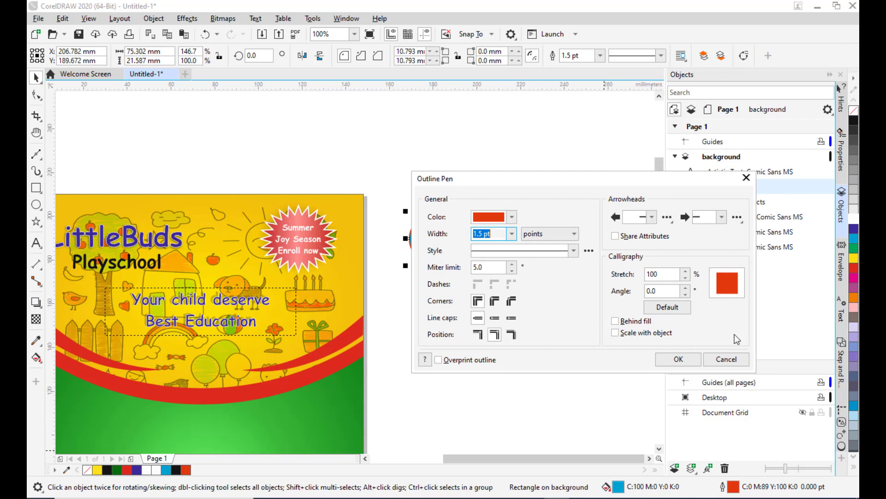
left_click(688, 356)
Group the label text together with the rectangle.
left_click(561, 307)
left_click(500, 254)
left_click(517, 216)
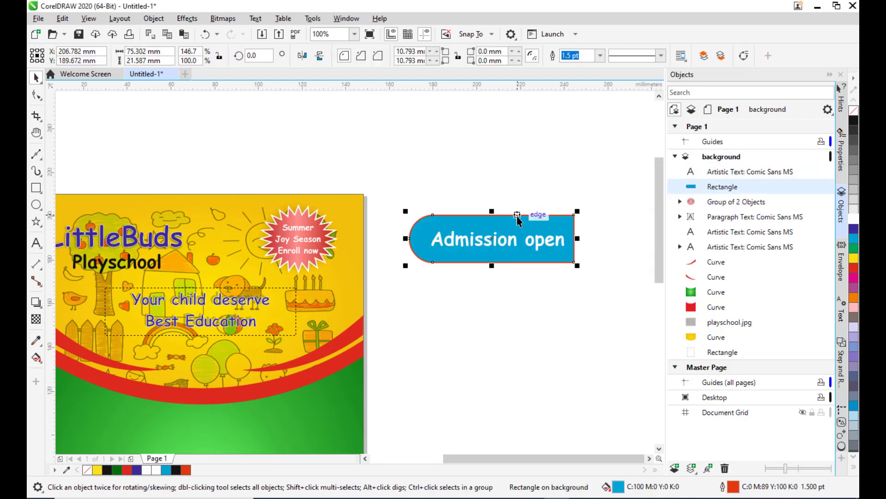
left_click(760, 174, "ctrl")
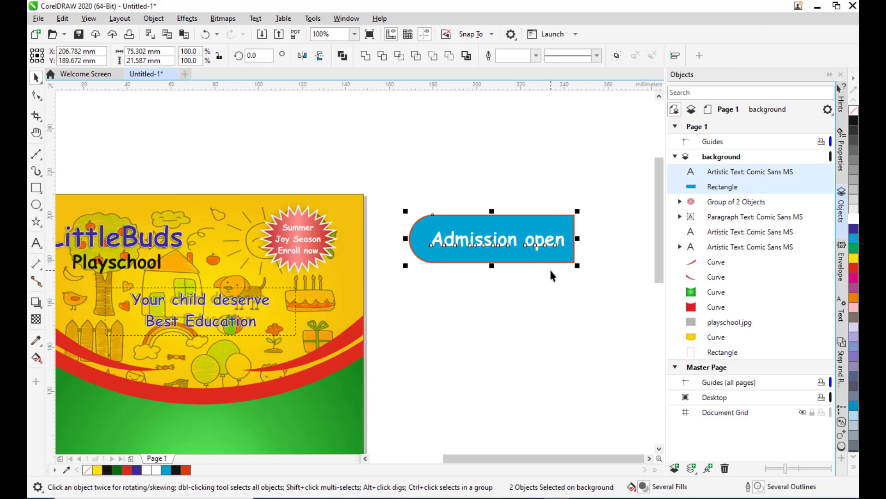
key("ctrl+g")
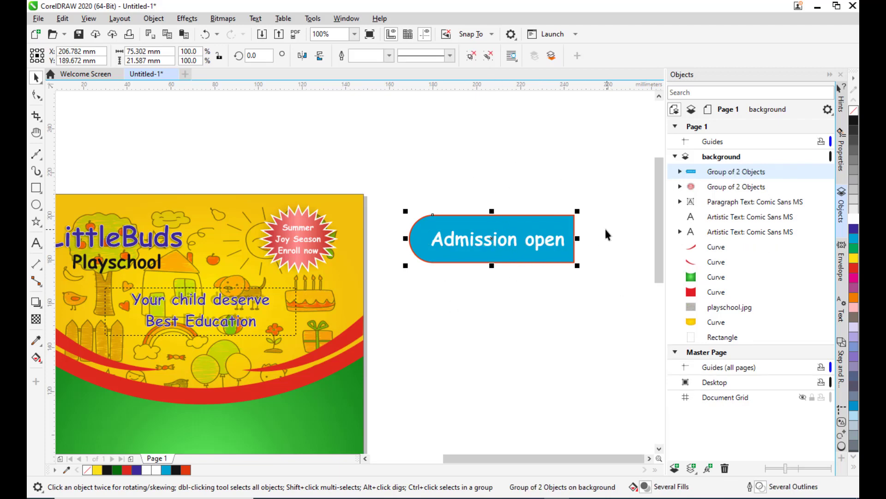
Move the label group onto the page's right edge beside the caption and scale it to about 40 by 11 mm.
left_click_drag(488, 239, 266, 313)
left_click_drag(343, 287, 314, 306)
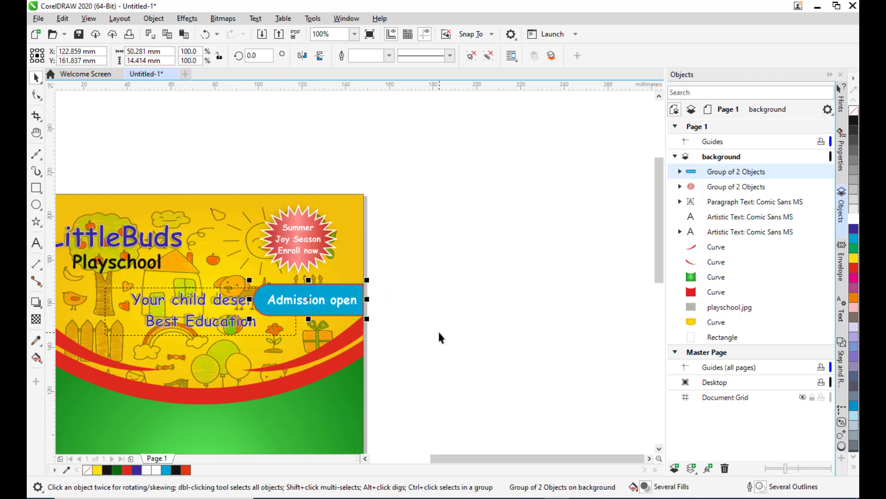
key("Up")
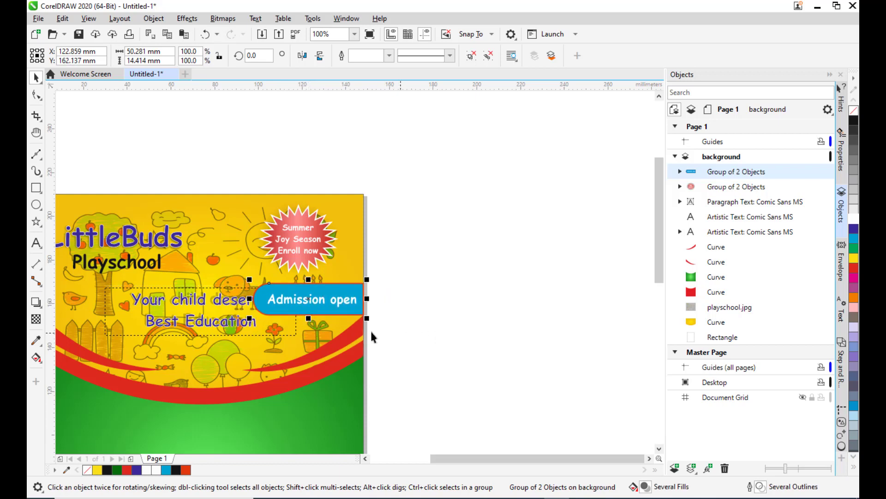
left_click_drag(249, 318, 270, 310)
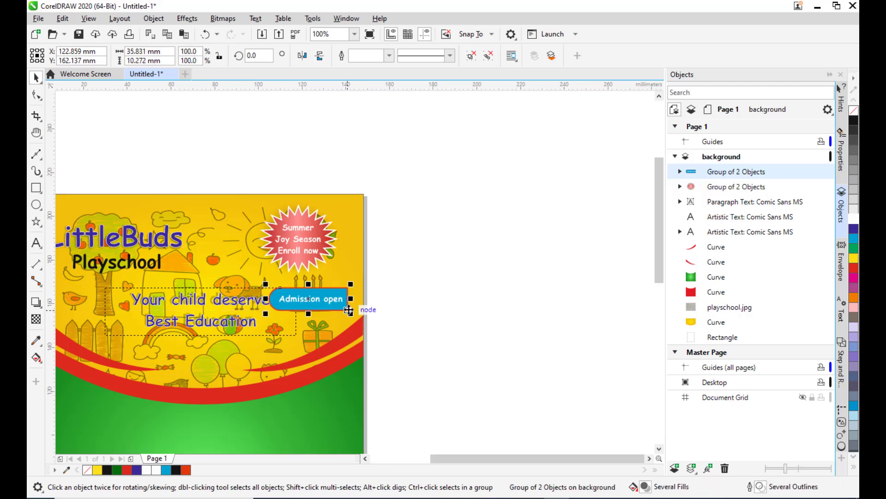
left_click_drag(331, 301, 346, 298)
left_click_drag(347, 304, 348, 305)
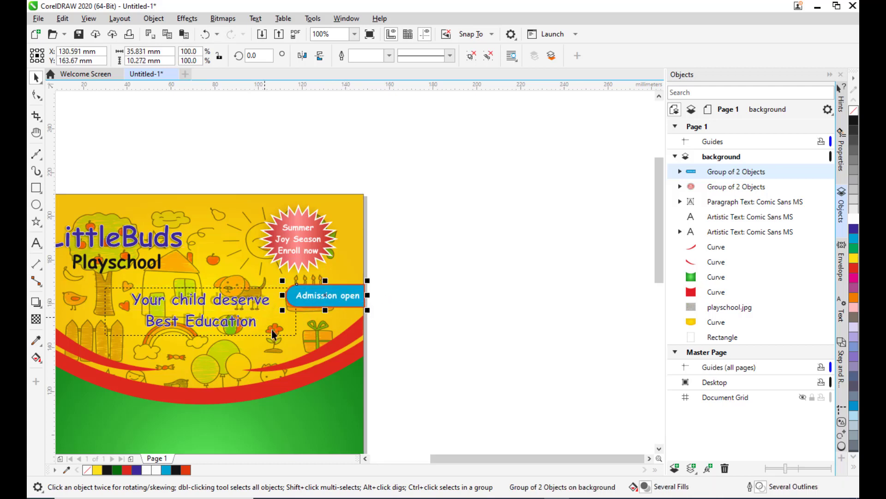
left_click_drag(283, 313, 274, 317)
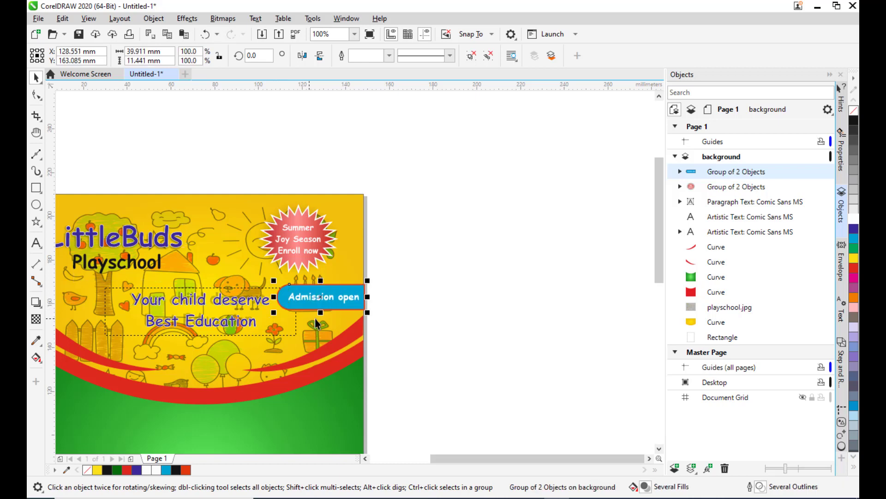
Zoom in to inspect the label button beside the caption on the page.
left_click(422, 282)
left_click(348, 297)
left_click(422, 281)
scroll(258, 284, "up", 2)
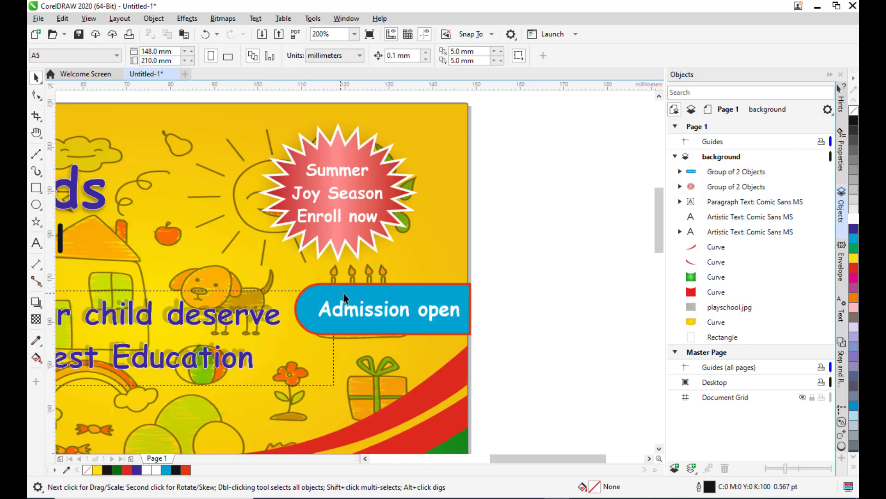
scroll(346, 297, "down", 2)
key("h")
left_click_drag(383, 319, 542, 237)
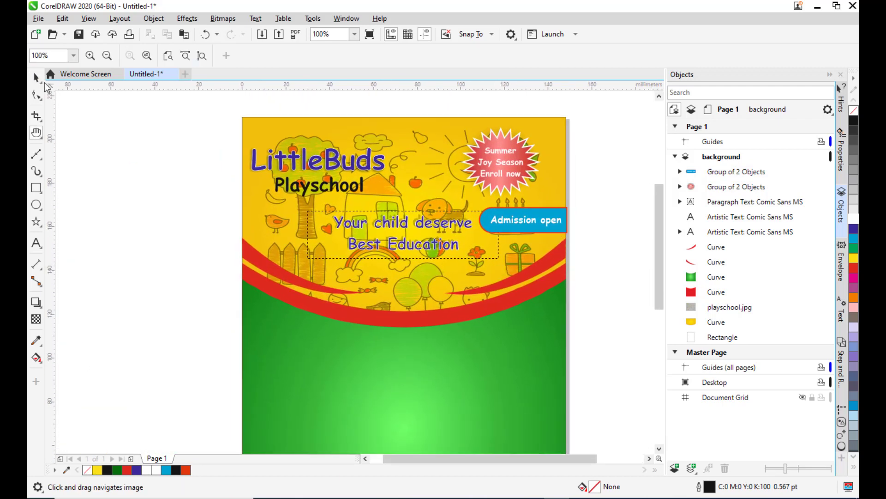
Nudge the paragraph caption text slightly downward within the design.
left_click(36, 76)
left_click(393, 224)
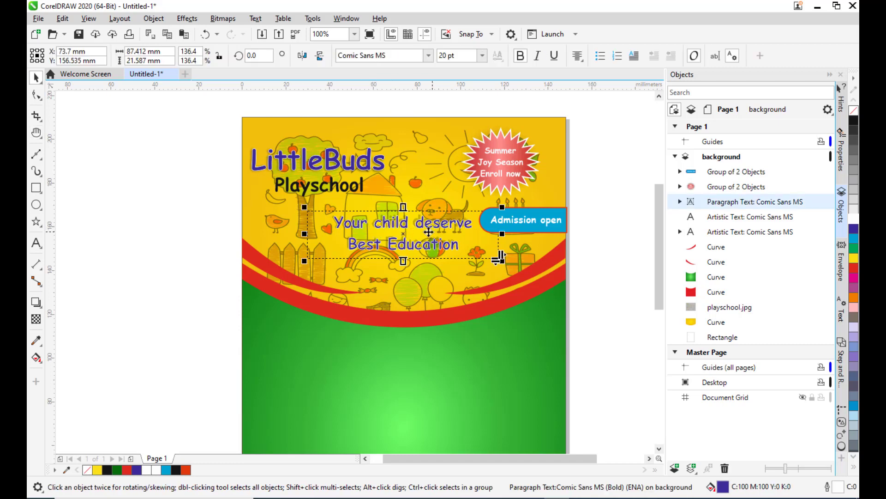
left_click_drag(401, 233, 401, 234)
left_click(557, 220)
left_click(622, 206)
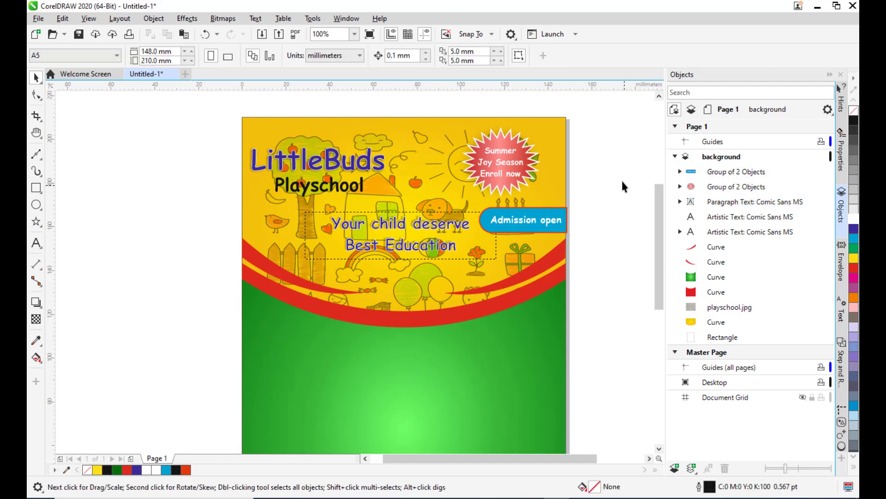
Draw a circle about 80 mm in diameter beside the page and fill it blue.
scroll(595, 148, "down", 2)
scroll(605, 161, "up", 2)
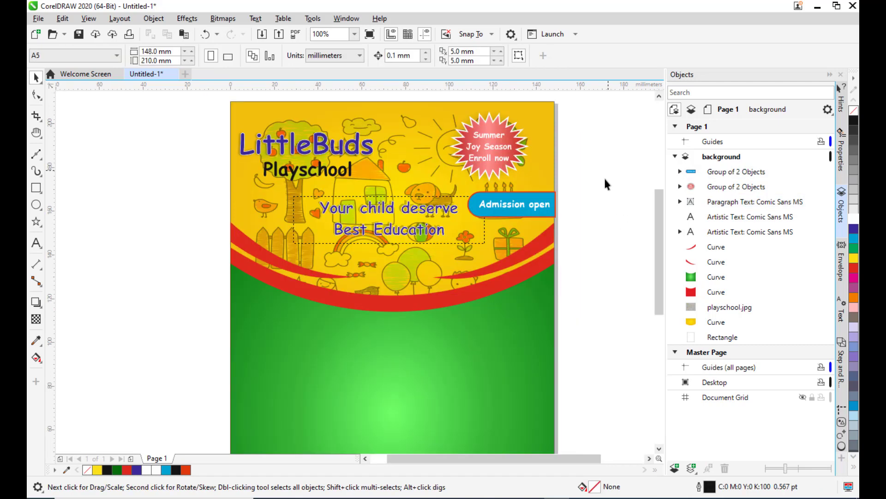
scroll(599, 181, "down", 2)
scroll(600, 181, "up", 2)
key("h")
scroll(563, 235, "down", 2)
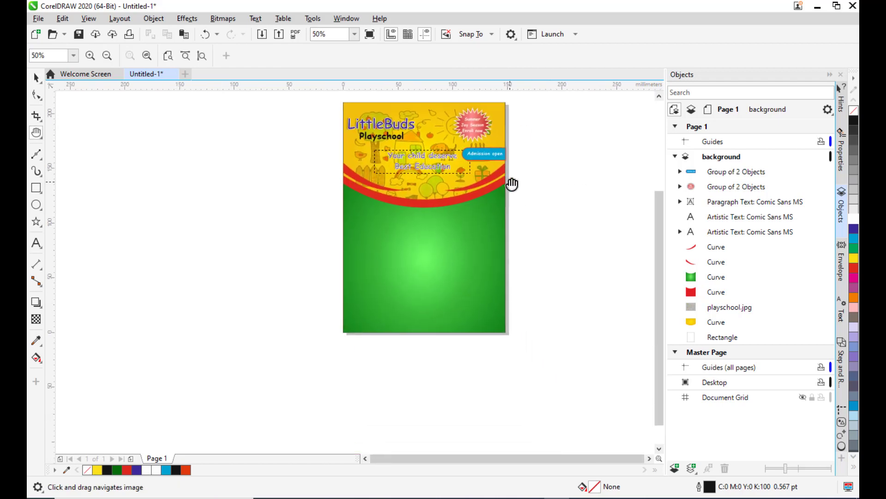
left_click_drag(512, 184, 428, 240)
scroll(464, 217, "up", 2)
scroll(472, 217, "down", 2)
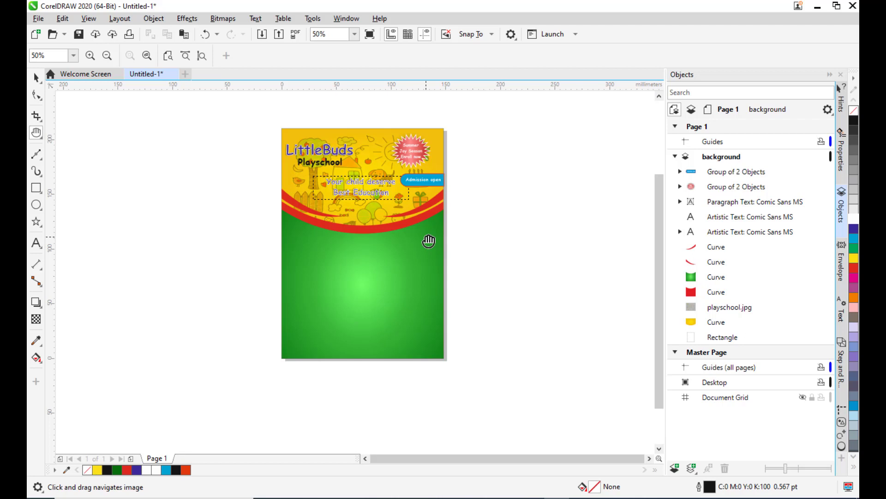
left_click(33, 206)
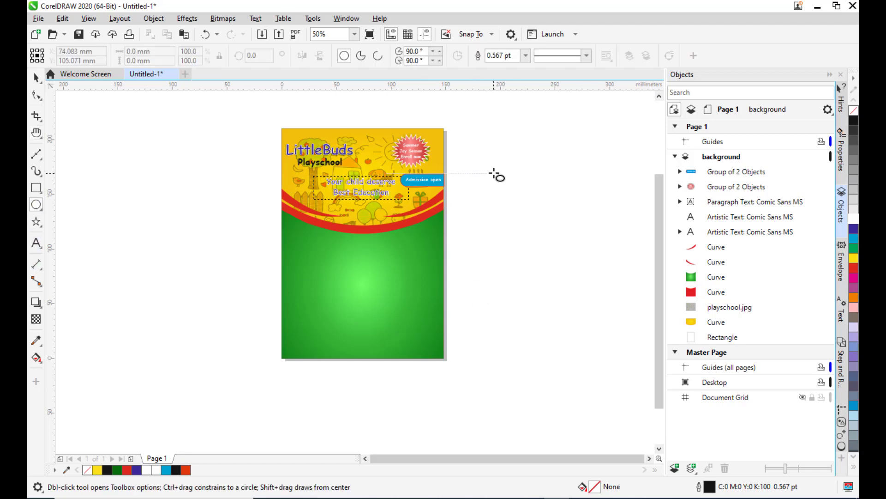
mouse_move(492, 181)
left_mouse_down()
mouse_move(584, 272)
mouse_move(571, 260)
mouse_move(579, 267)
left_mouse_up()
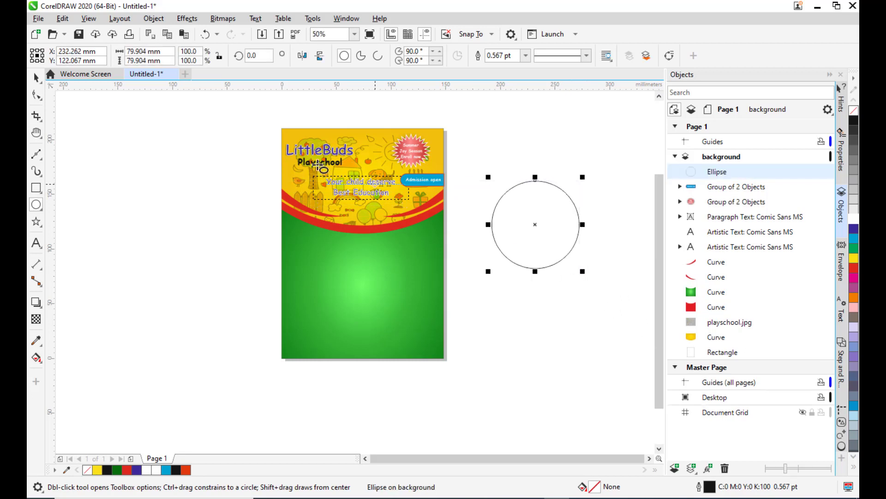
left_click(854, 226)
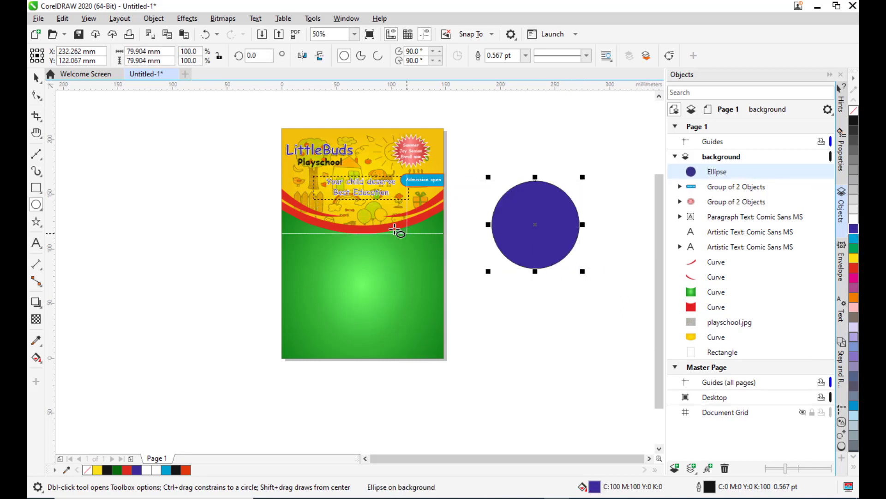
Move the blue circle slightly downward and keep it selected.
left_click(36, 80)
left_click_drag(531, 223, 523, 251)
left_click(162, 199)
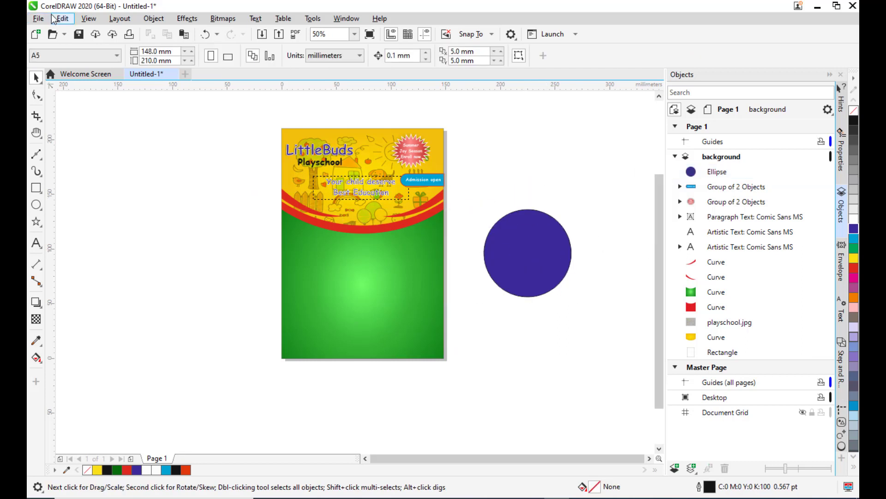
left_click(541, 261)
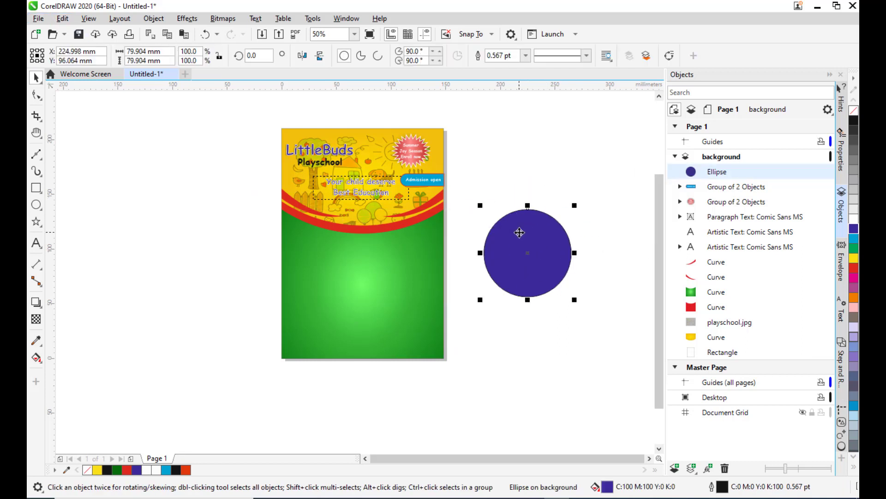
Import children-817365_1920.jpg and place it, scaling it to about 185 by 123 mm.
left_click(38, 19)
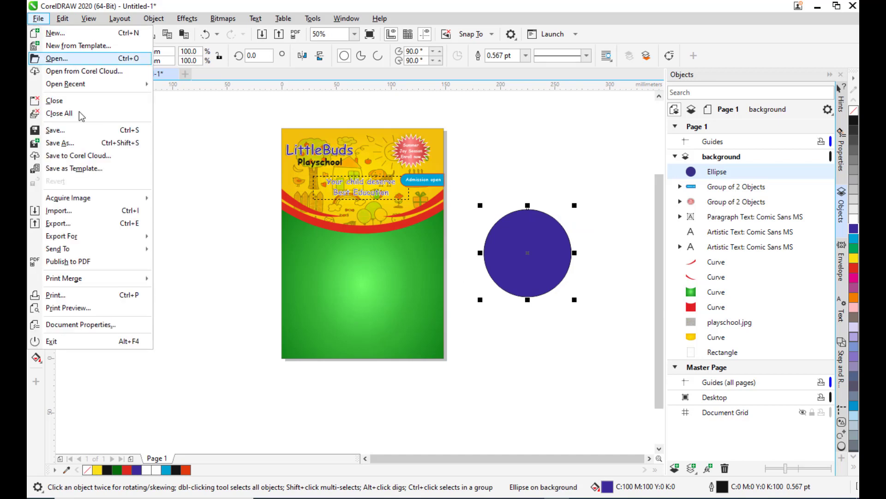
left_click(63, 211)
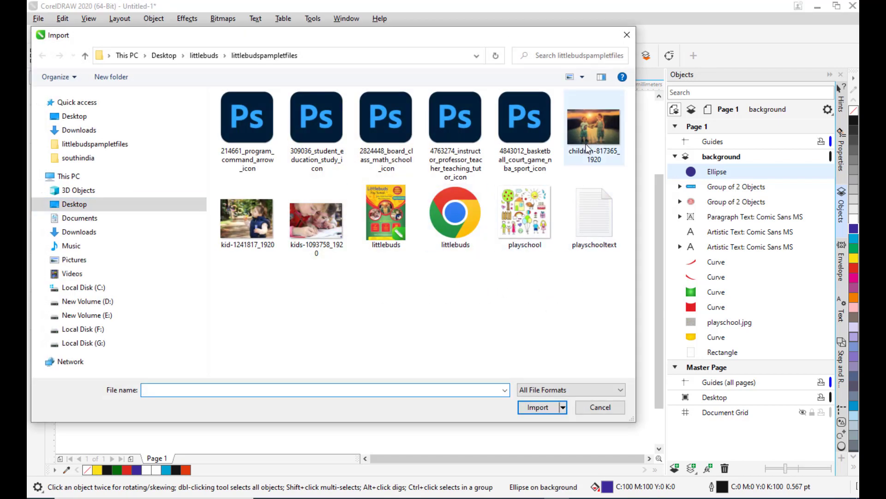
left_click(597, 130)
left_click(536, 407)
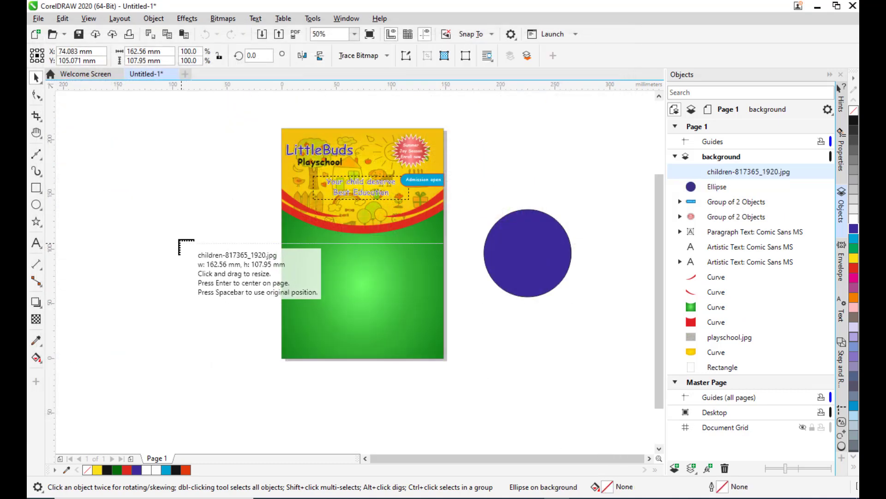
left_click(177, 237)
left_click_drag(282, 296, 420, 289)
left_click_drag(469, 382, 475, 376)
left_click_drag(415, 283, 376, 294)
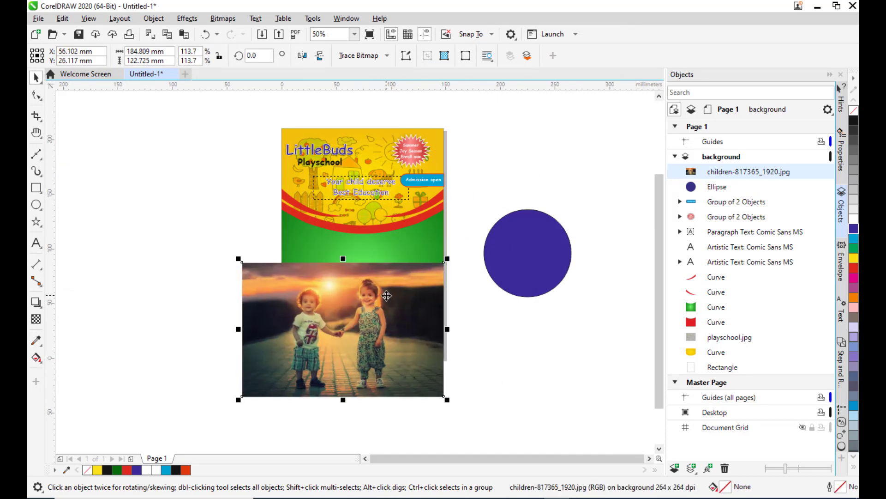
PowerClip the children photo inside the blue circle.
right_click(387, 296)
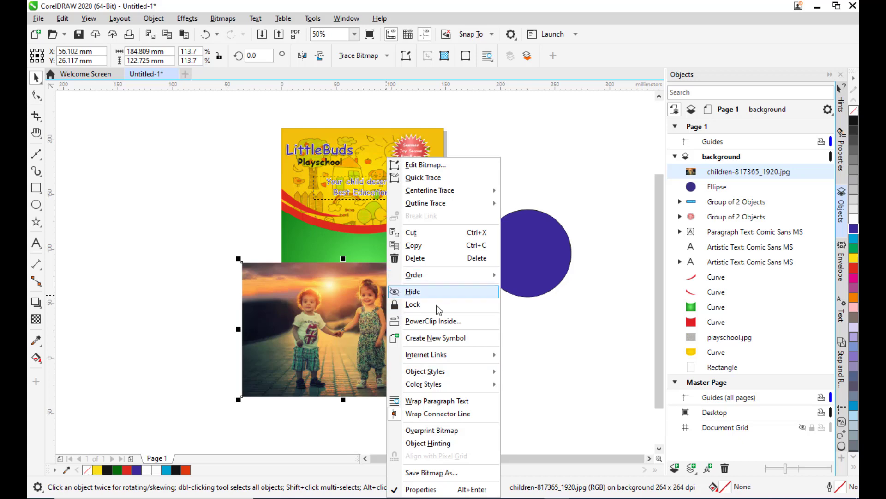
left_click(454, 322)
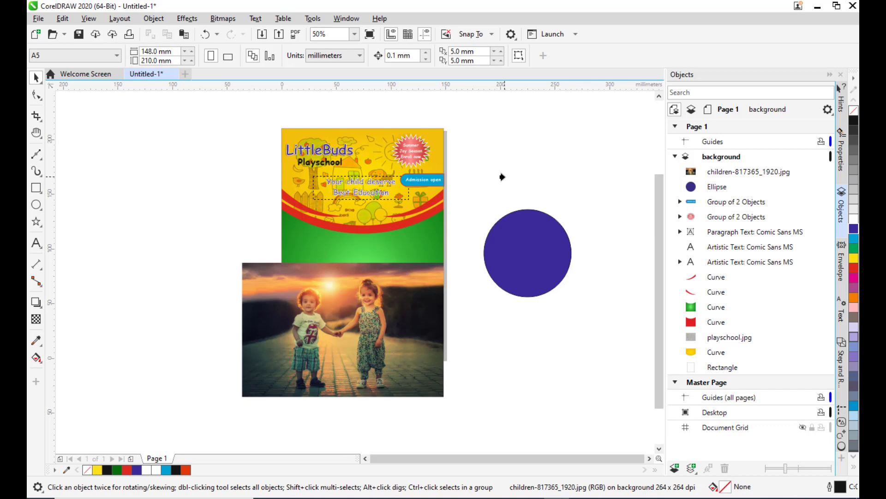
left_click(527, 253)
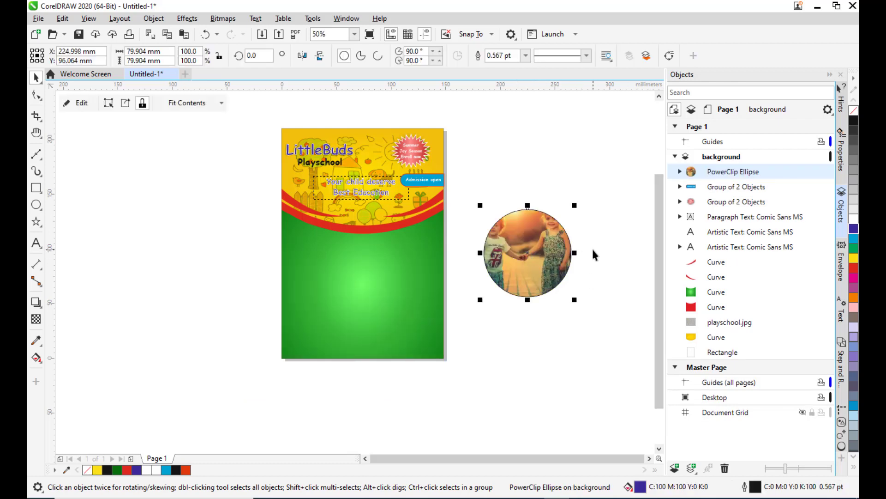
Edit the PowerClip contents, scaling the photo to about 132 by 88 mm and repositioning it within the circle.
scroll(592, 247, "up", 1)
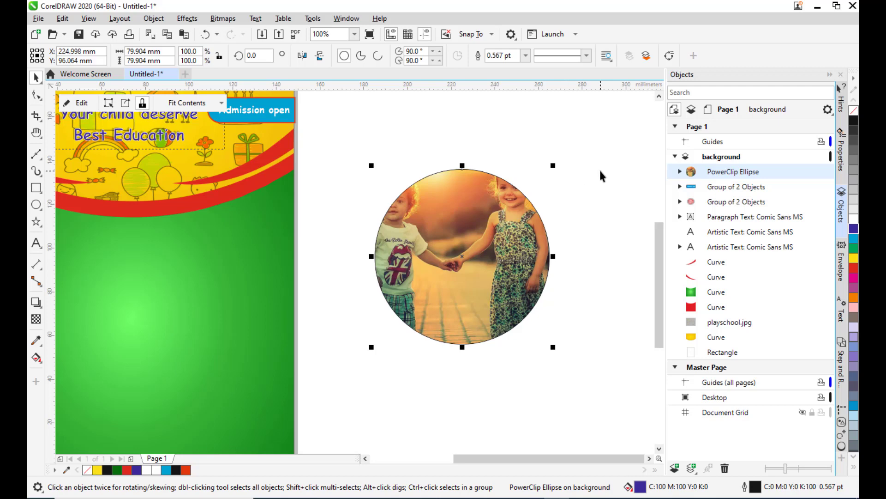
left_click(81, 110)
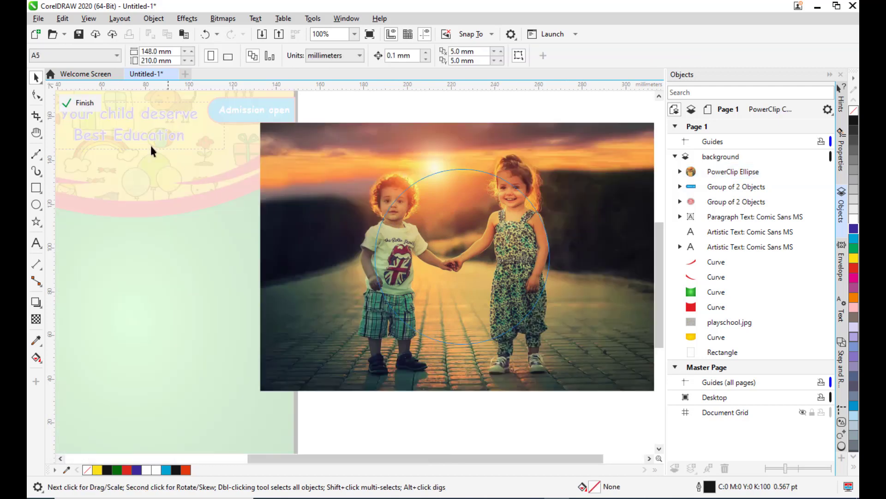
left_click(523, 252)
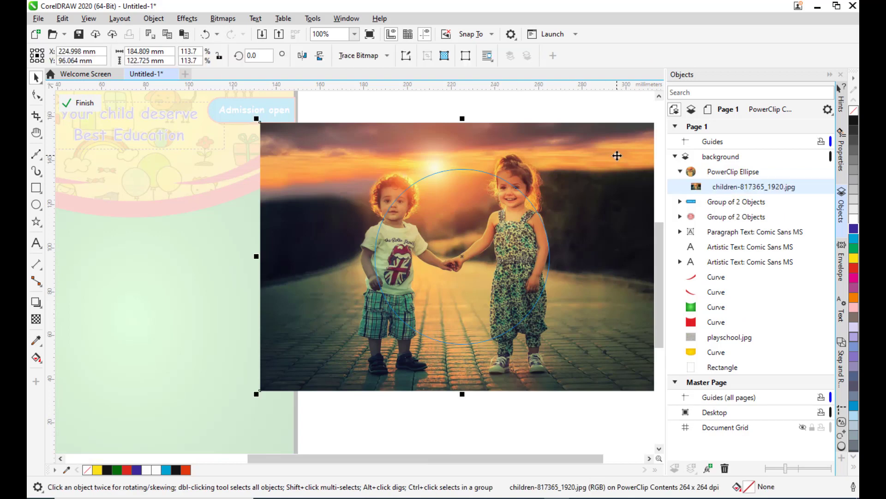
scroll(618, 152, "down", 2)
left_click_drag(644, 135, 622, 155)
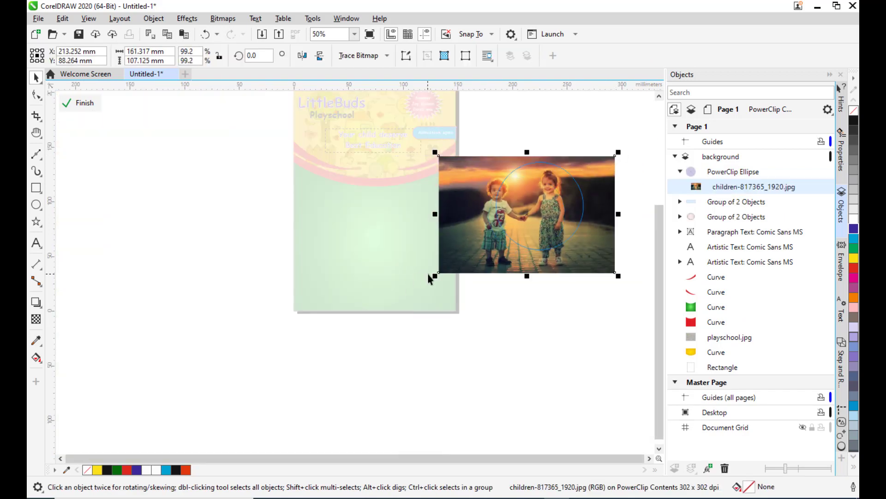
left_click_drag(436, 275, 467, 276)
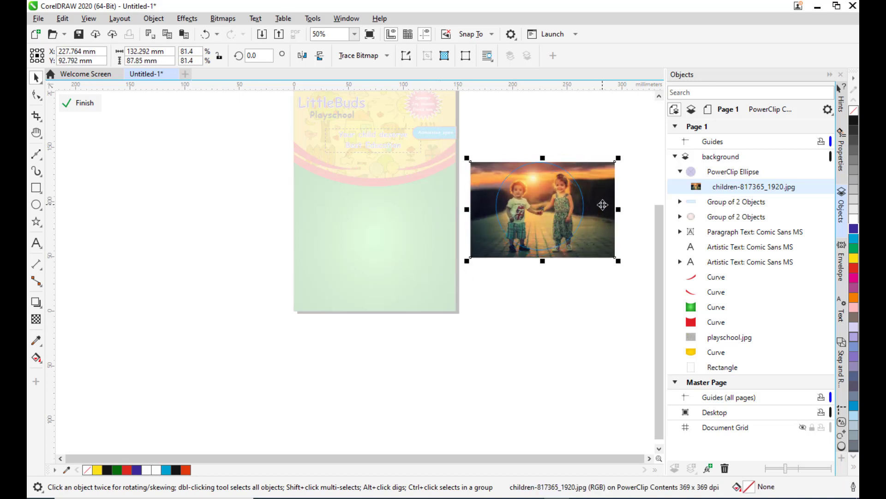
scroll(602, 200, "up", 2)
left_click_drag(603, 165, 597, 165)
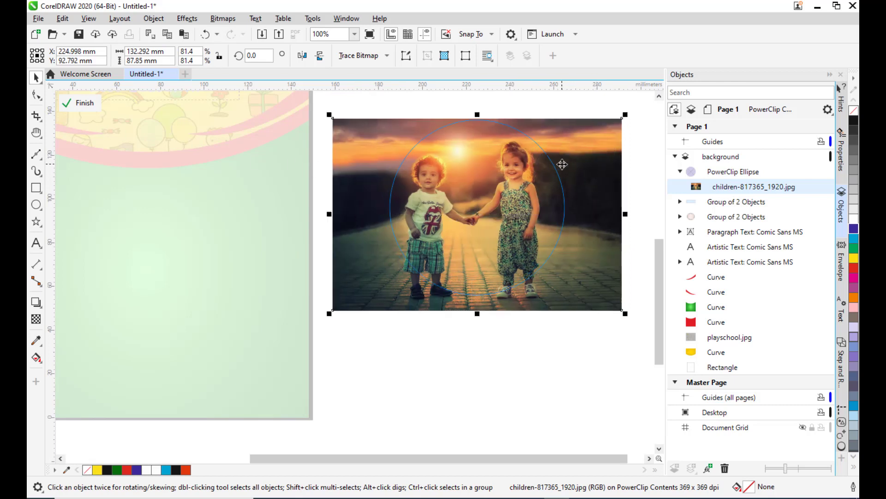
left_click(83, 104)
left_click(531, 318)
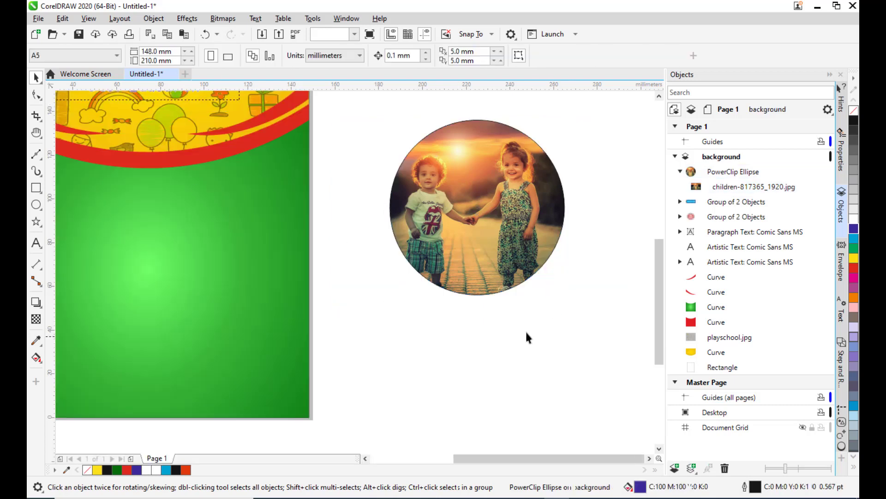
Remove the outline from the photo circle.
scroll(465, 179, "down", 2)
scroll(460, 152, "up", 2)
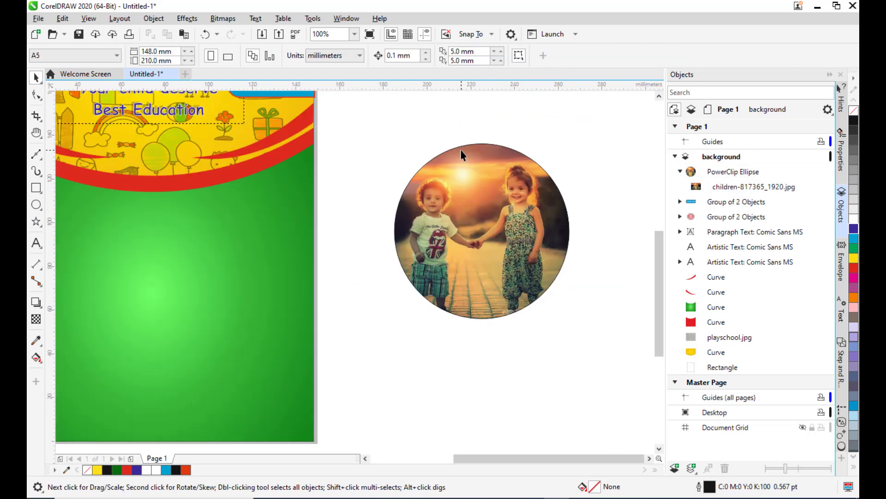
left_click(514, 200)
scroll(533, 173, "down", 2)
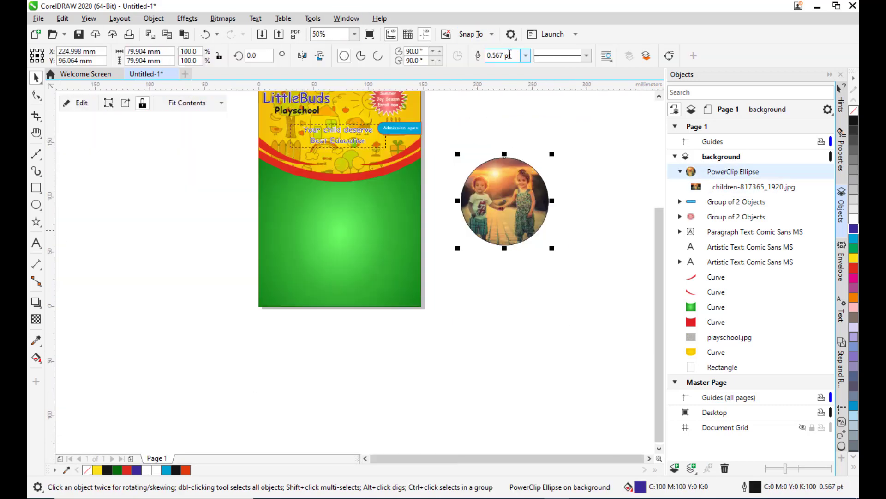
left_click(526, 55)
left_click(499, 77)
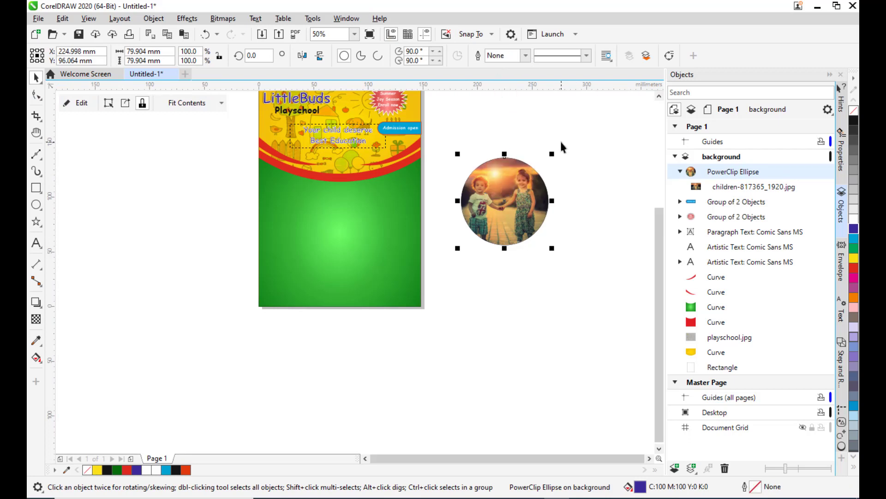
left_click(538, 118)
Draw a second circle and place it beside the photo circle, scaling it to about 73 mm diameter.
scroll(539, 119, "up", 2)
scroll(534, 169, "down", 2)
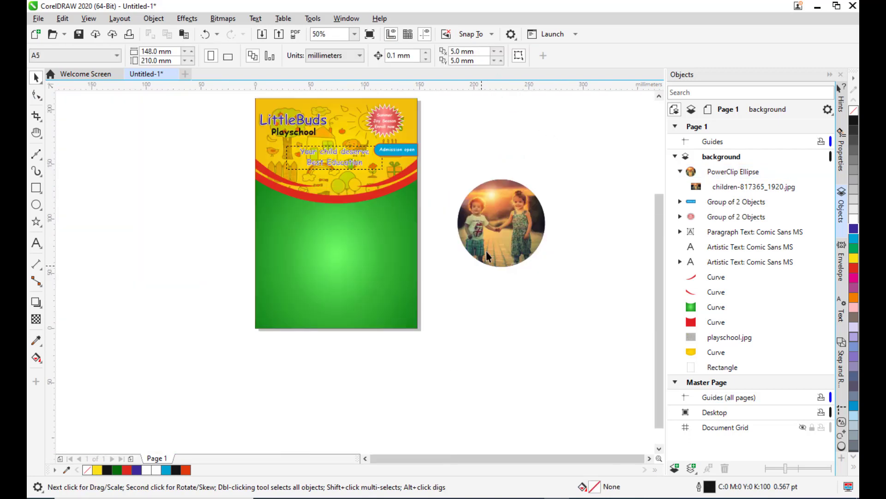
left_click(486, 251)
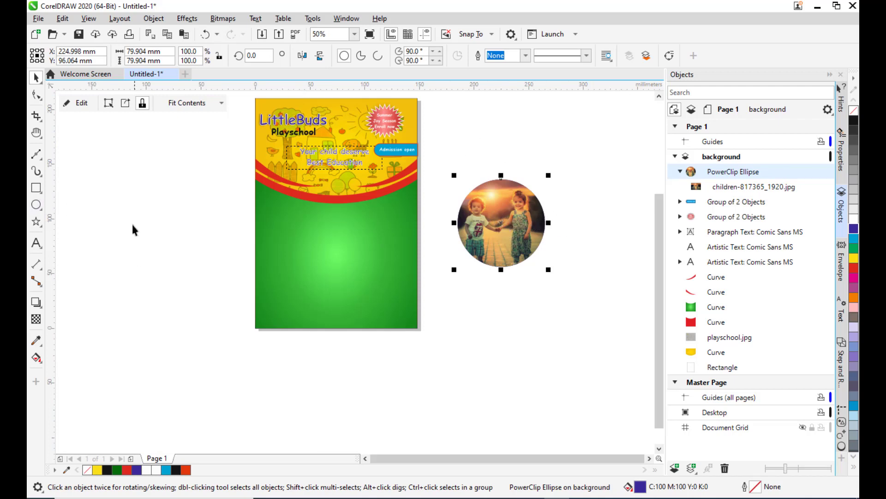
left_click(36, 204)
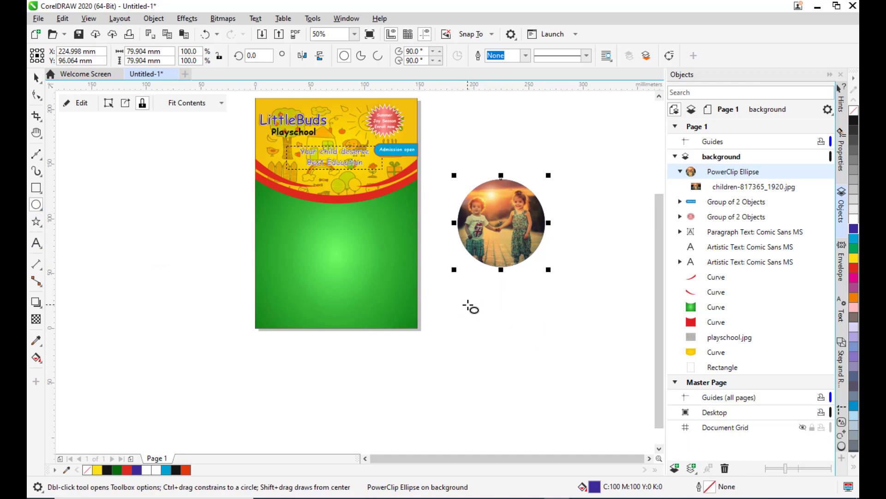
left_click_drag(468, 305, 538, 375)
left_click(36, 76)
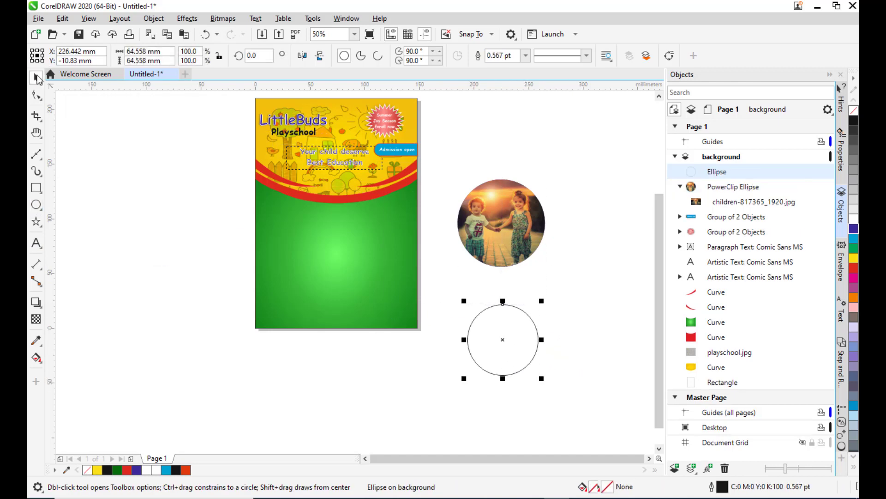
left_click_drag(504, 341, 589, 226)
mouse_move(628, 268)
left_mouse_down()
mouse_move(643, 282)
mouse_move(634, 269)
left_mouse_up()
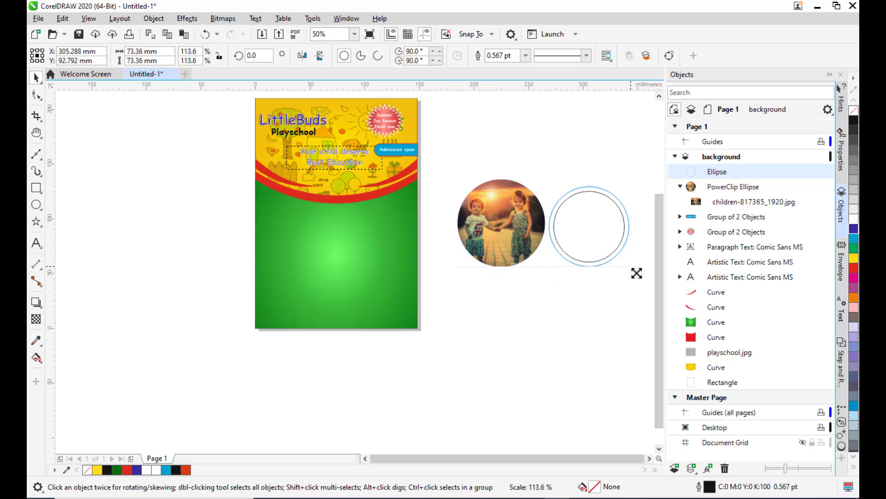
Enlarge the photo circle slightly and shift it to the left.
left_click(503, 228)
left_click_drag(549, 176, 561, 161)
left_click_drag(524, 214, 500, 216)
left_click(594, 143)
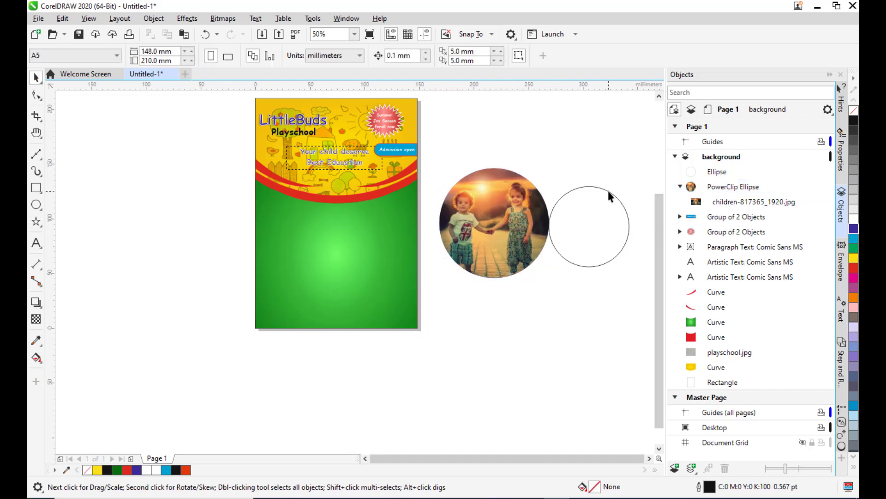
Nudge the second circle slightly to the right and fill it with green.
left_click(608, 190)
left_click_drag(590, 228, 597, 228)
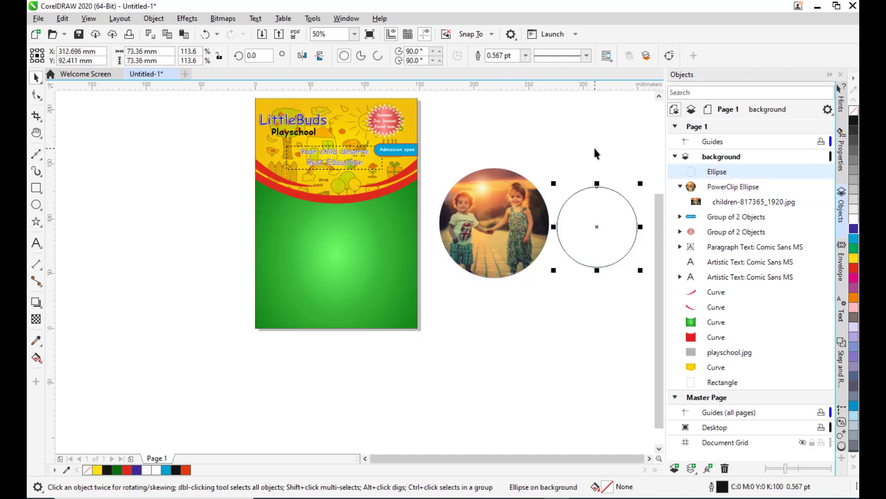
left_click(594, 147)
scroll(645, 183, "up", 3)
scroll(542, 222, "down", 3)
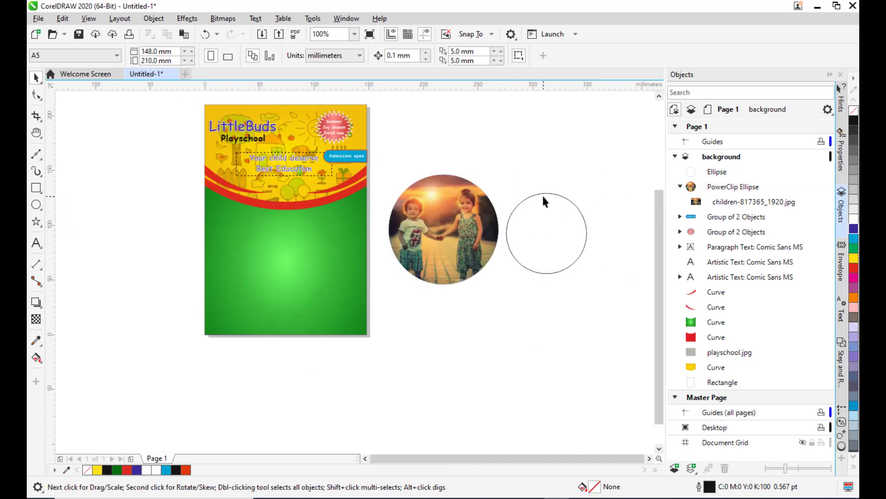
left_click(557, 193)
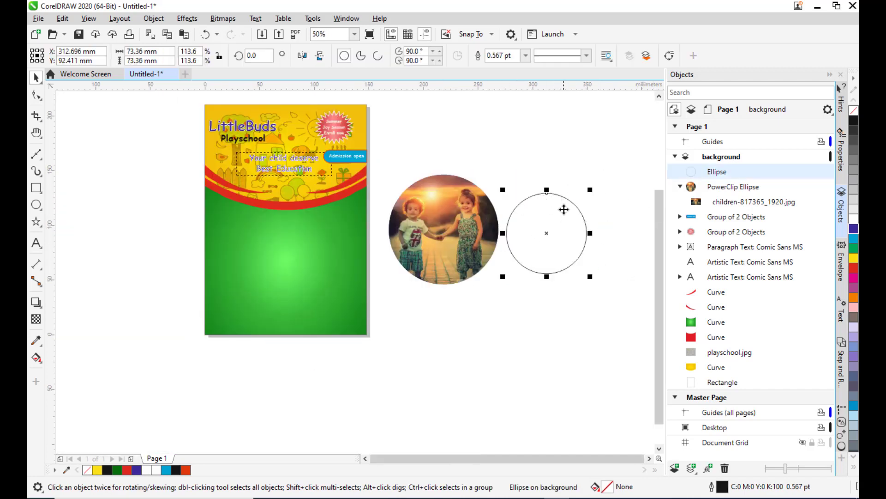
left_click(854, 249)
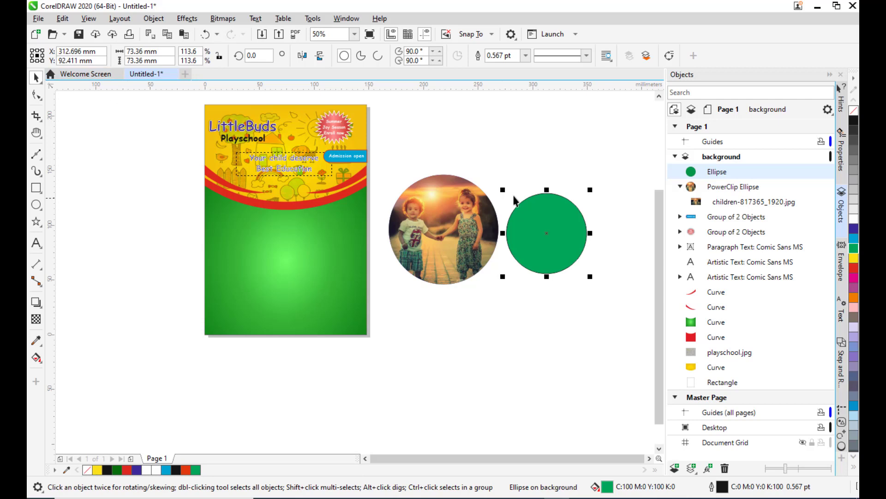
Import kids-1093758_1920.jpg and place it below the circles.
left_click(38, 18)
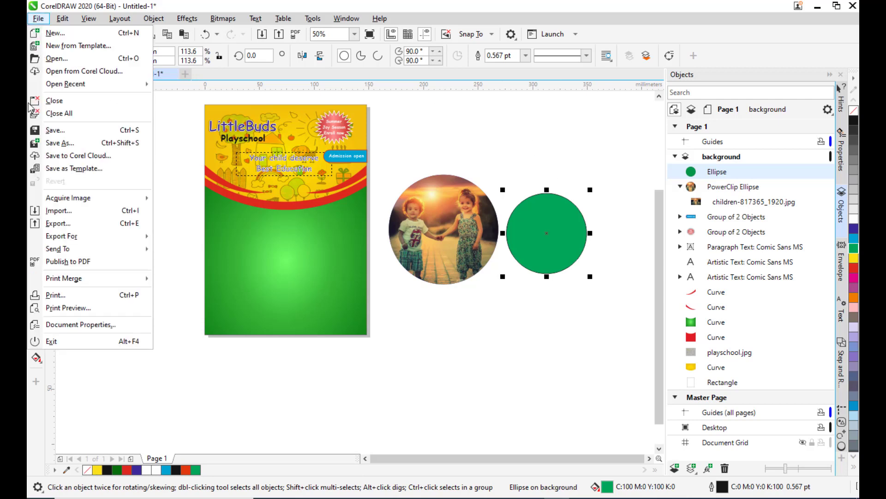
left_click(58, 214)
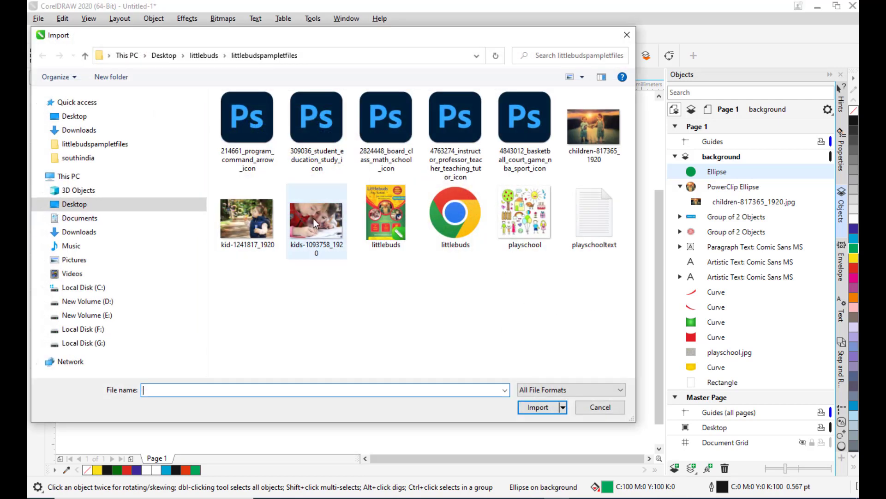
left_click(318, 220)
left_click(537, 407)
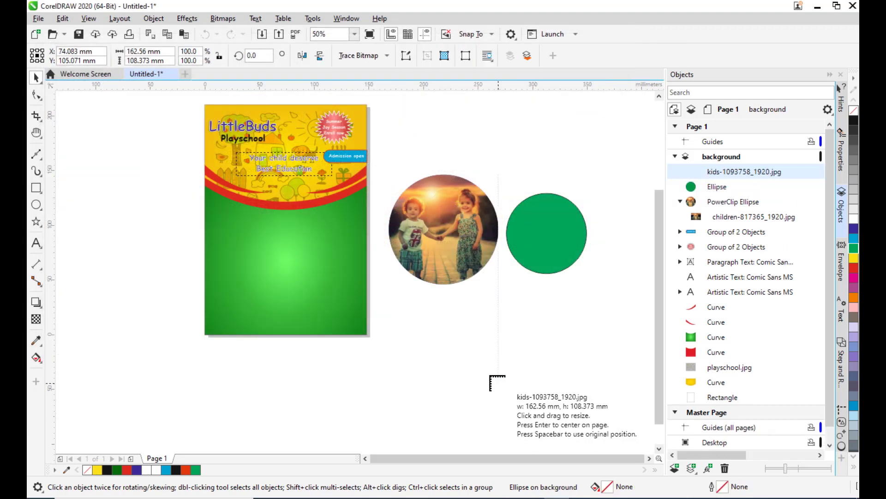
left_click(457, 350)
left_click_drag(558, 391, 513, 332)
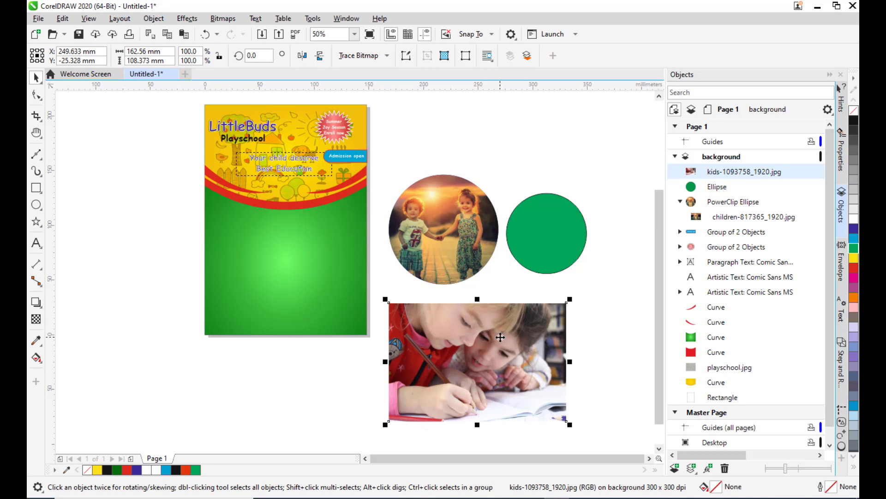
Place the kids photo inside the green circle with PowerClip Inside.
right_click(501, 337)
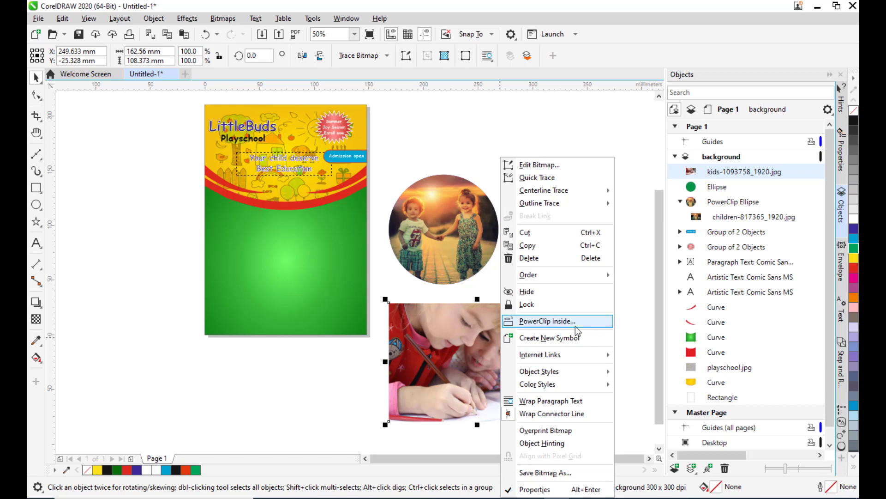
left_click(592, 325)
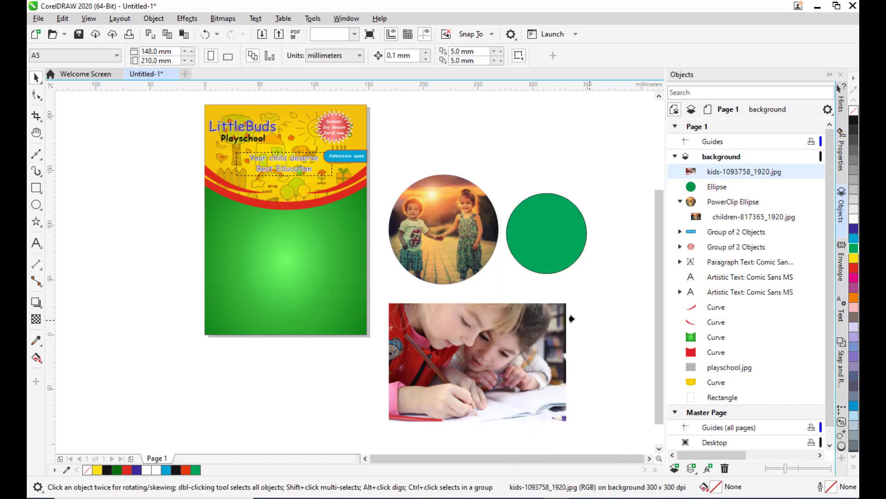
left_click(540, 233)
scroll(560, 190, "up", 1)
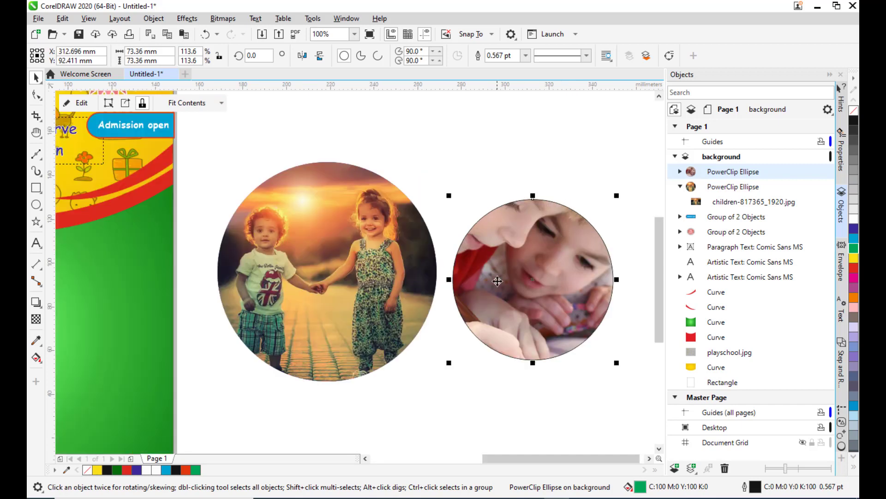
scroll(546, 253, "down", 1)
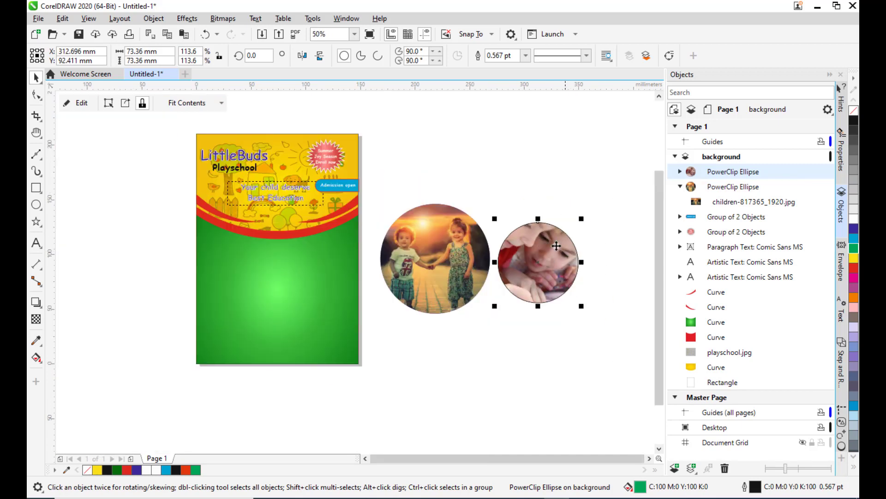
Edit the PowerClip contents, scaling the photo to about 117 by 78 mm and repositioning it within the circle.
left_click(84, 104)
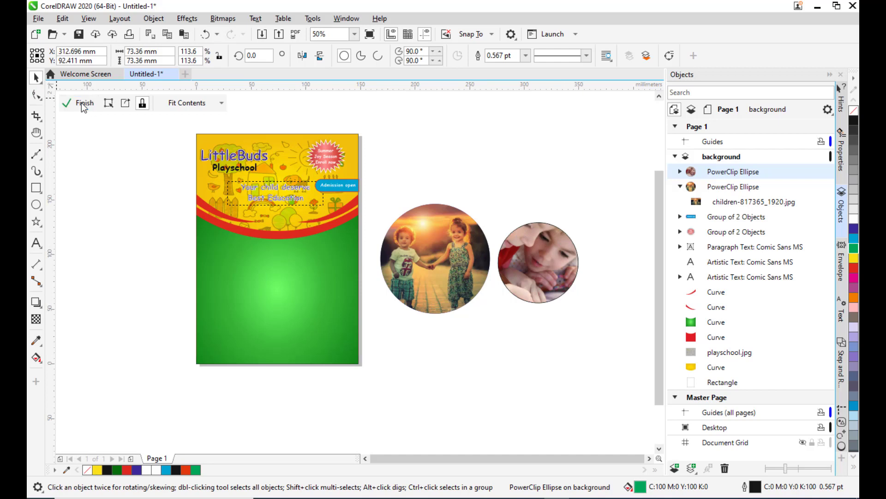
left_click(504, 266)
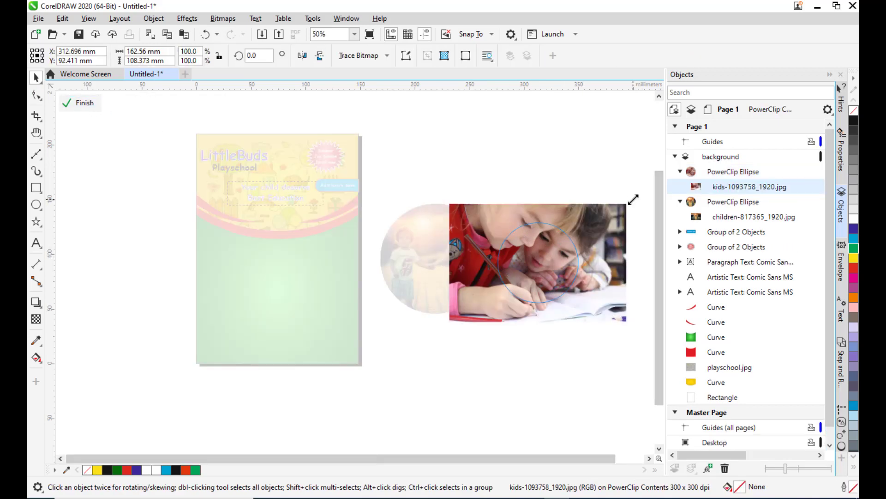
left_click_drag(631, 198, 600, 218)
left_click_drag(550, 261, 562, 259)
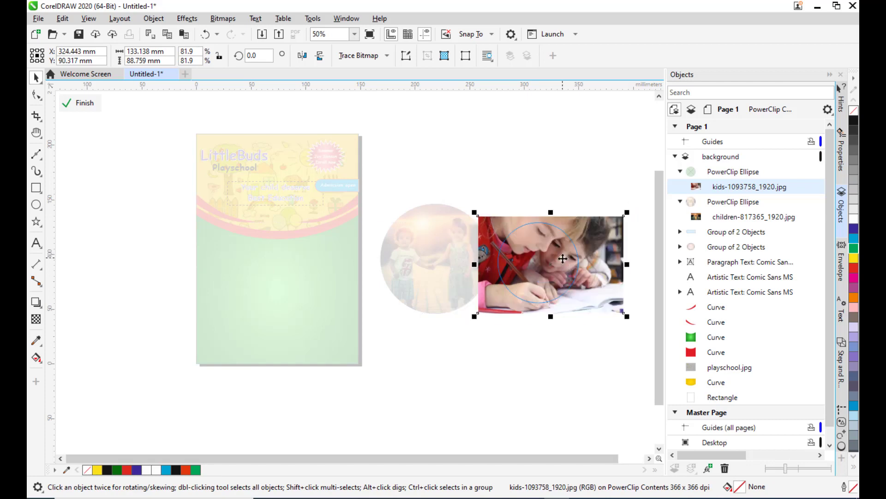
left_click_drag(627, 316, 614, 308)
left_click_drag(475, 307, 483, 301)
left_click_drag(602, 276, 602, 283)
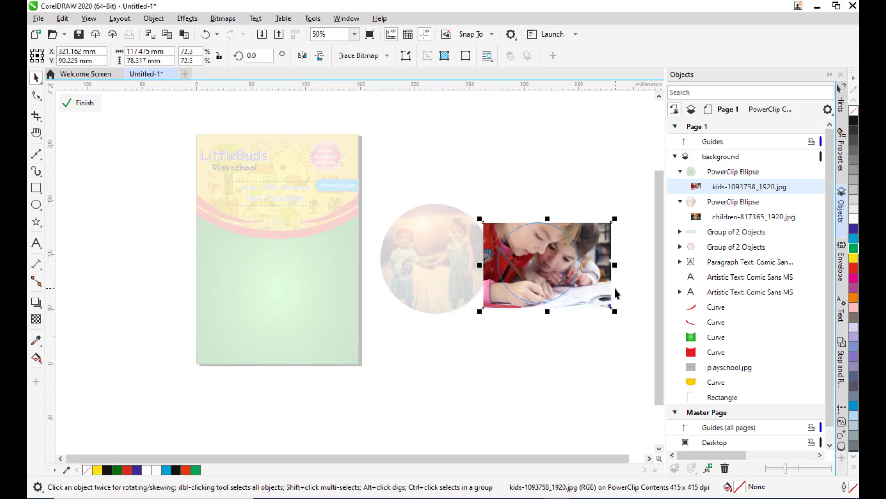
left_click(82, 103)
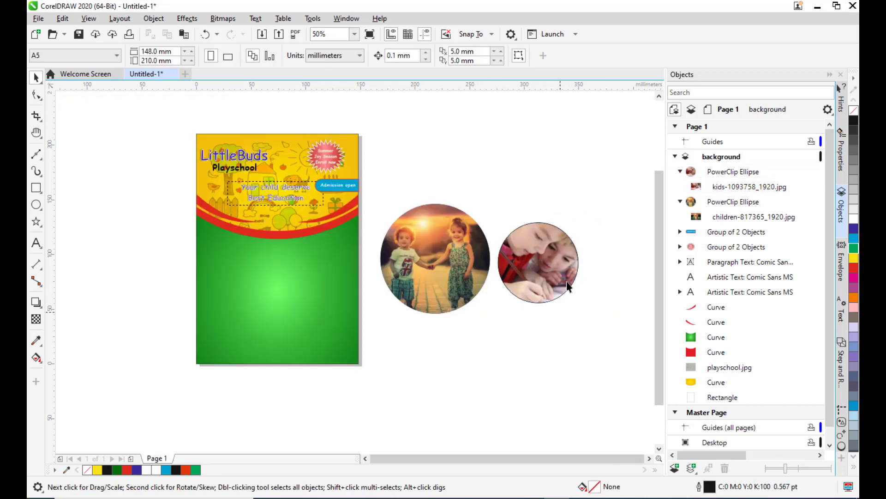
Remove the outline from the second photo circle.
left_click(559, 245)
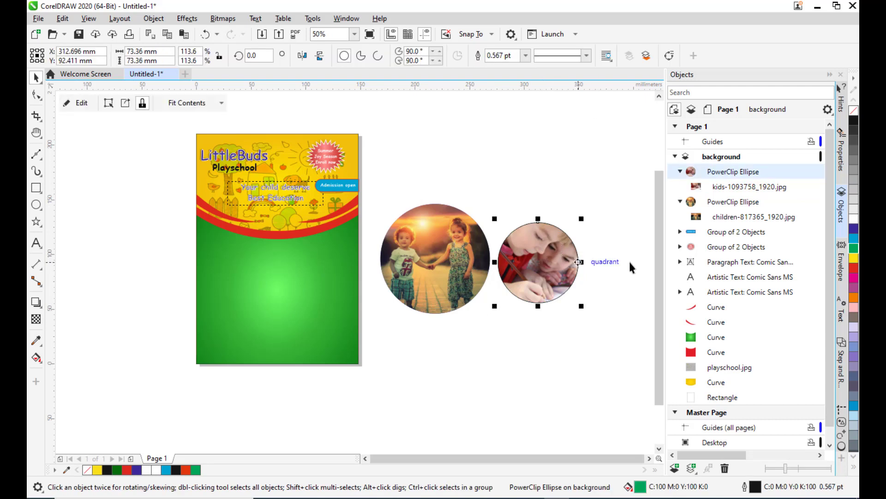
left_click(526, 55)
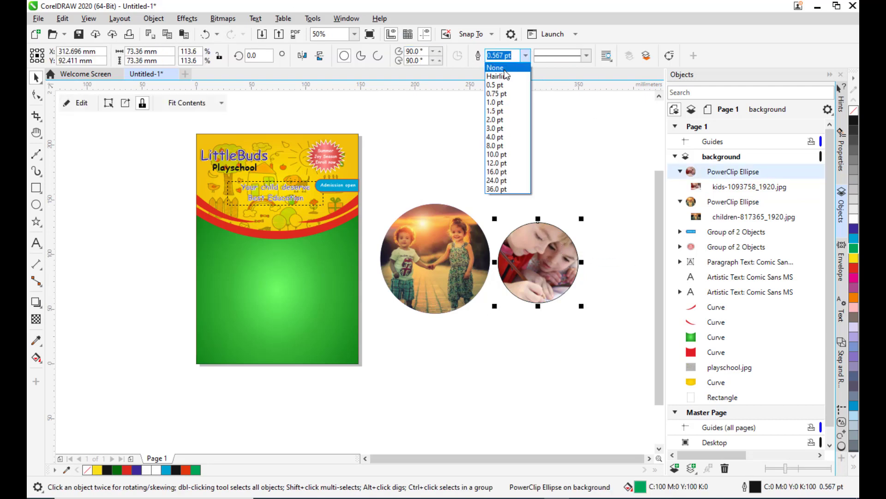
left_click(504, 70)
left_click(536, 158)
left_click(551, 260)
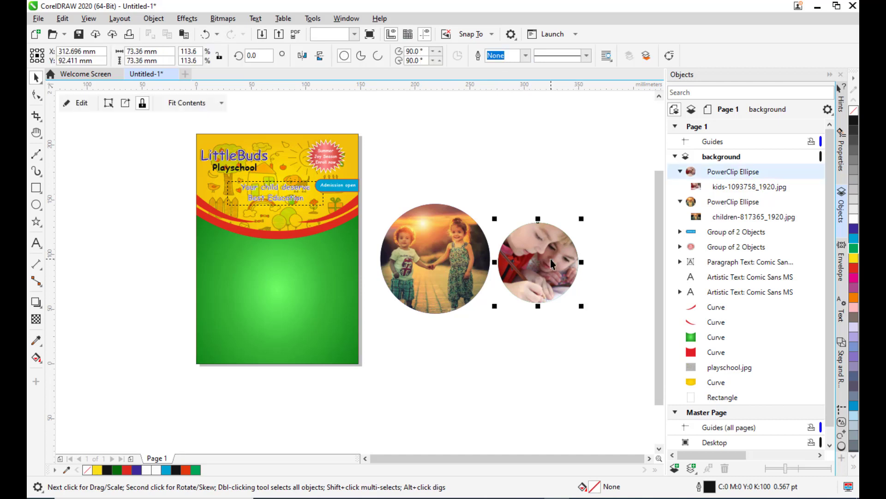
left_click(542, 341)
Draw a circle about 60 mm in diameter below the photo circles.
left_click(36, 207)
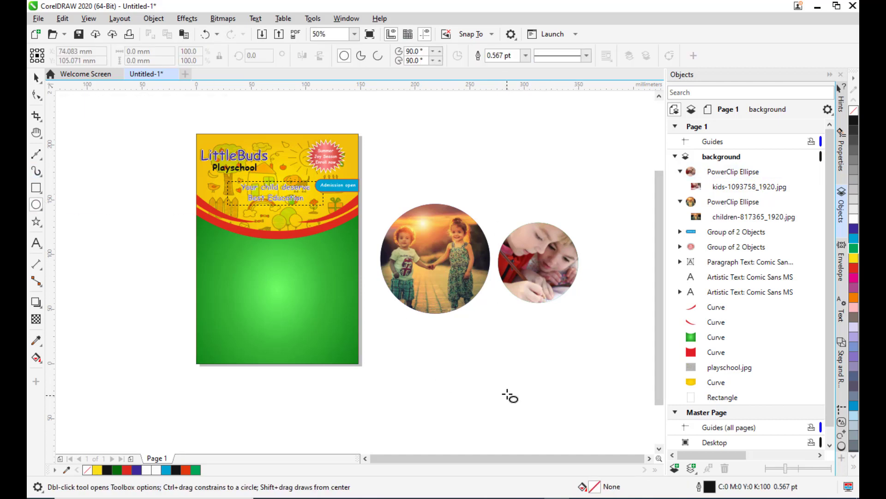
left_click_drag(472, 333, 538, 390)
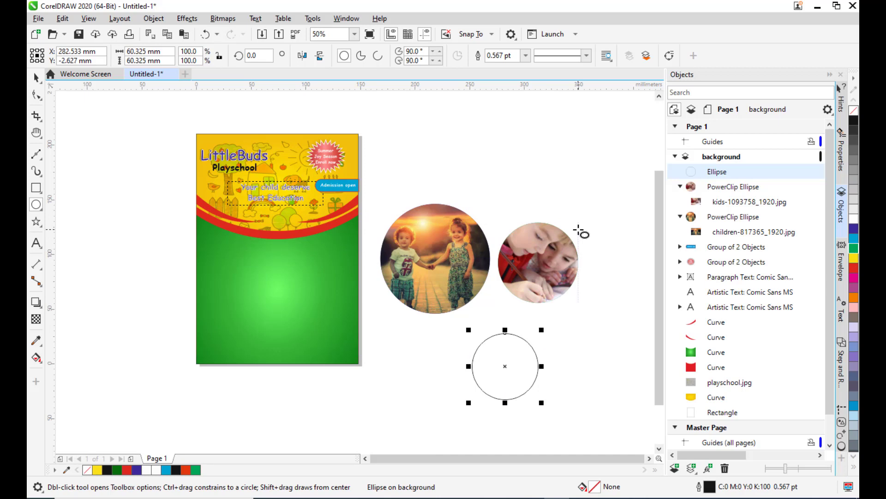
key("space")
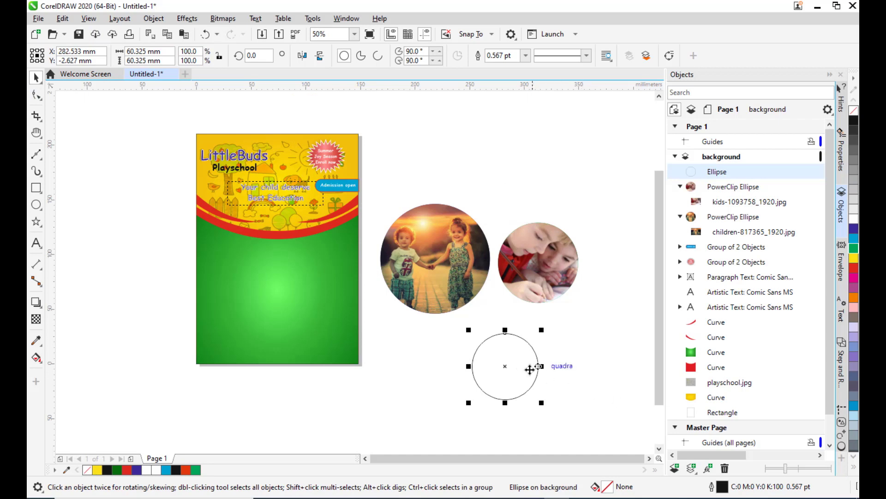
Scale the new circle to about 73 mm diameter over the second photo circle and move it back below.
left_click_drag(506, 370, 539, 265)
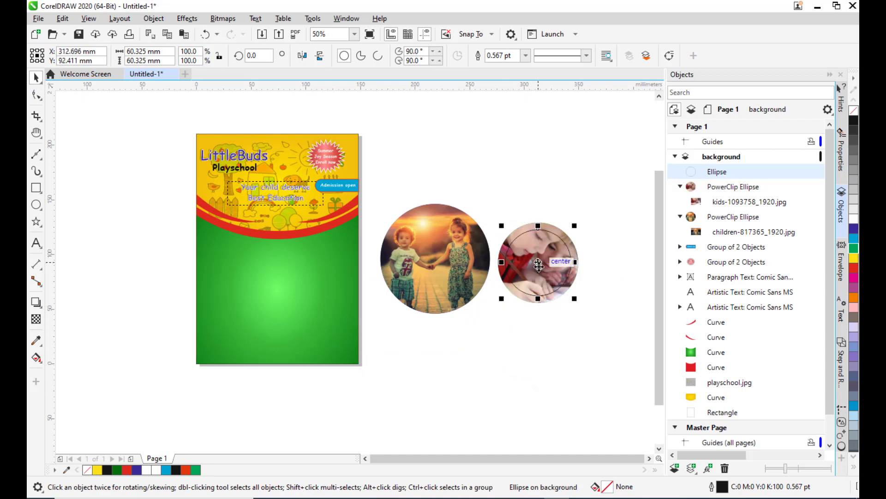
scroll(576, 233, "up", 2)
left_click_drag(571, 229, 581, 217)
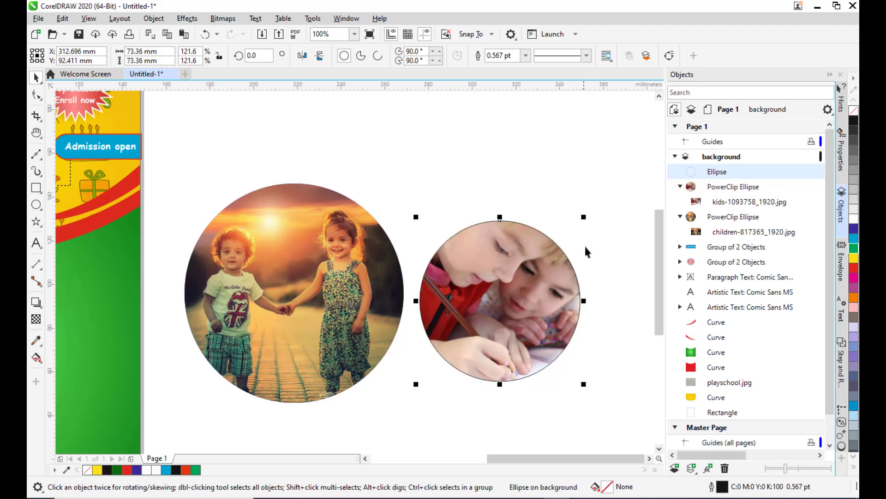
scroll(583, 243, "down", 2)
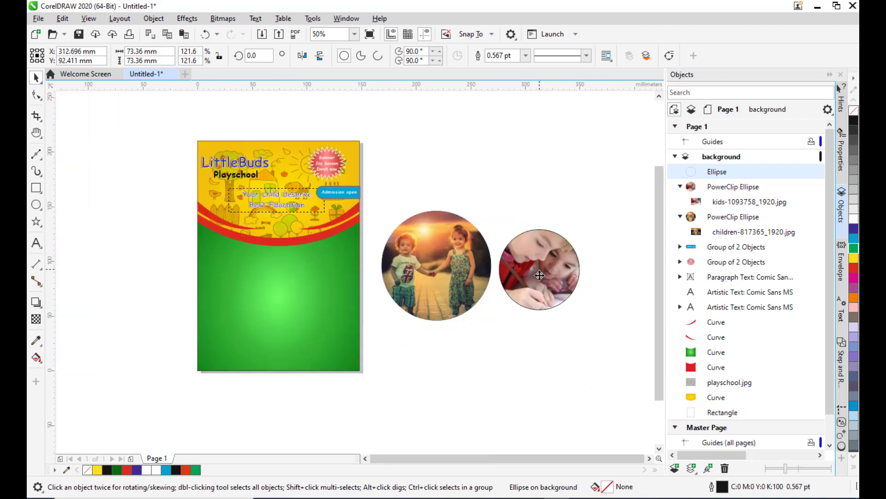
left_click_drag(540, 275, 531, 382)
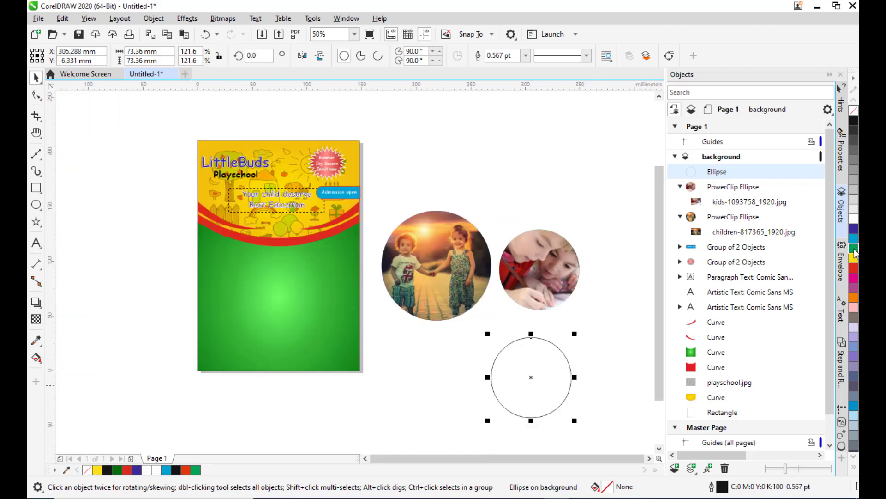
Fill the third circle with green, shift it slightly left and remove its outline.
left_click(854, 249)
left_click_drag(531, 377, 518, 377)
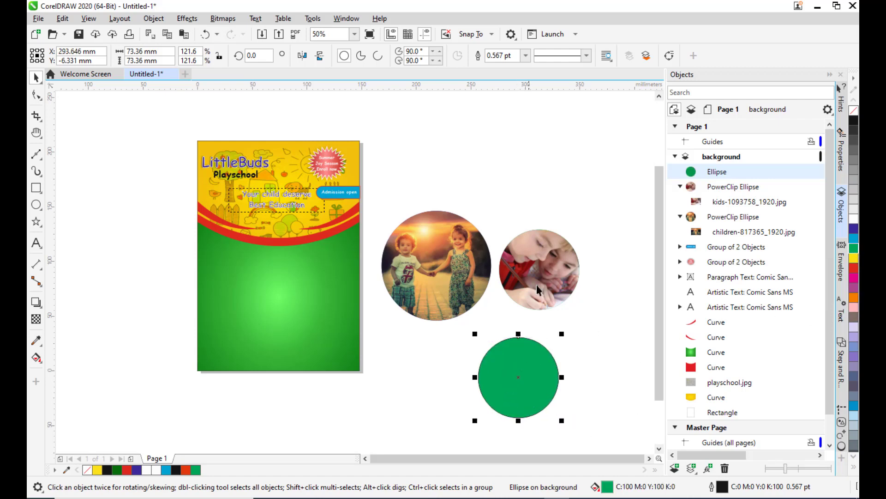
left_click(526, 56)
left_click(499, 68)
left_click(556, 436)
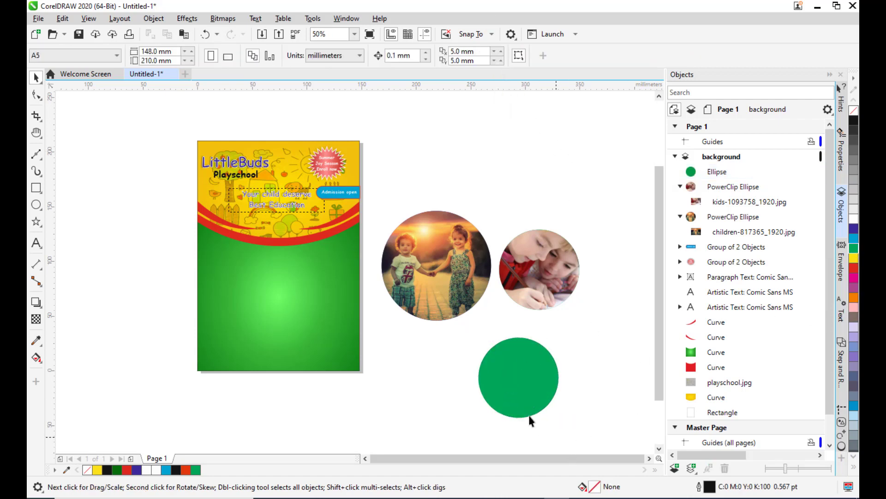
left_click(519, 379)
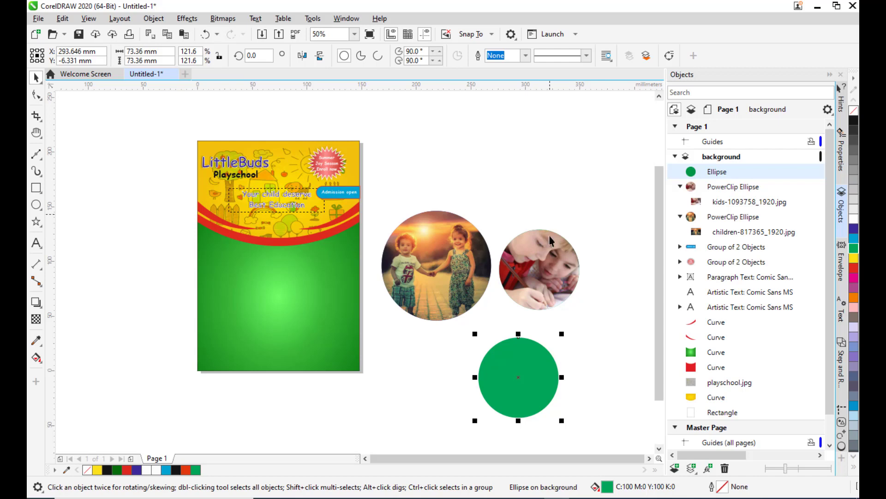
Import kid-1241817_1920.jpg and place it on the page beside the green circle.
left_click(40, 18)
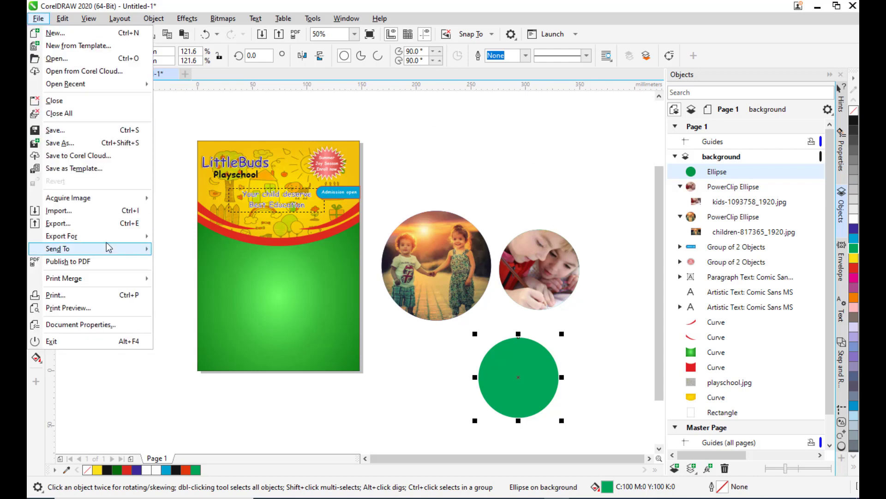
left_click(56, 213)
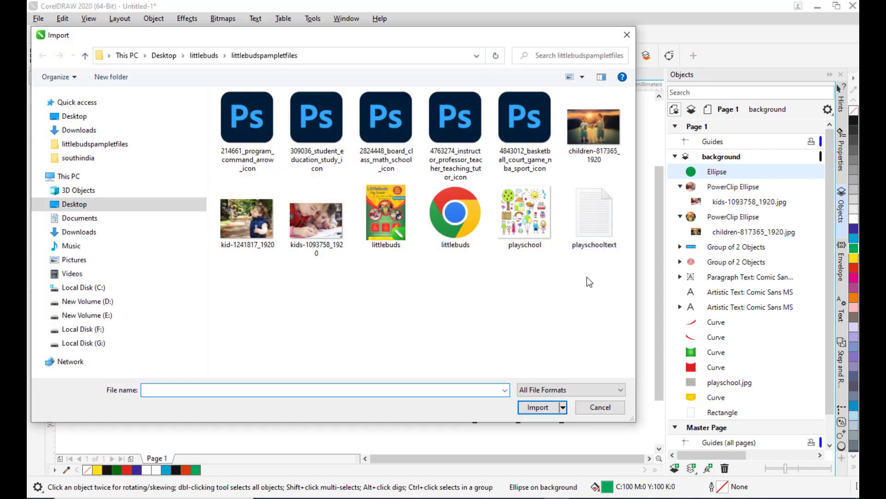
left_click(246, 225)
left_click(537, 407)
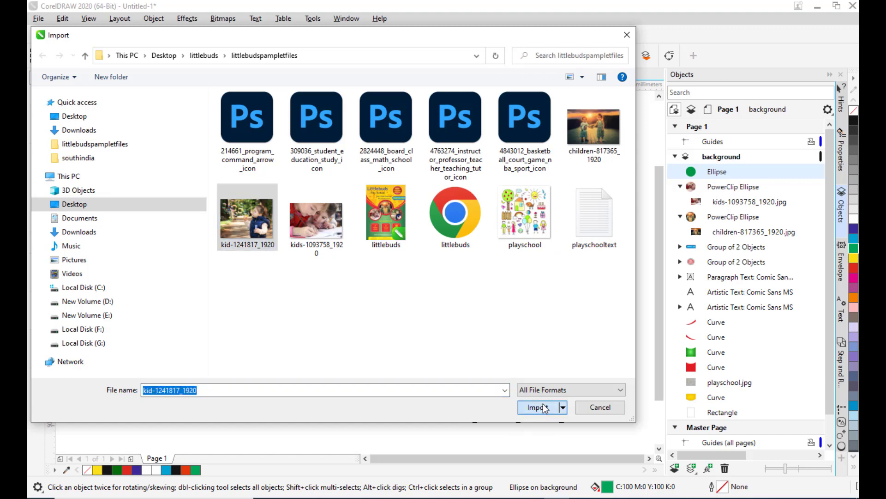
left_click(405, 346)
left_click_drag(504, 393, 363, 367)
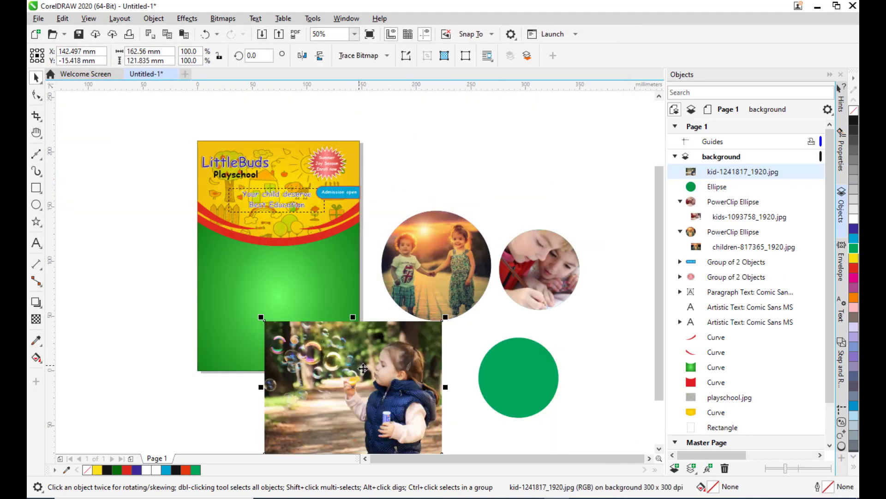
left_click_drag(416, 357, 420, 305)
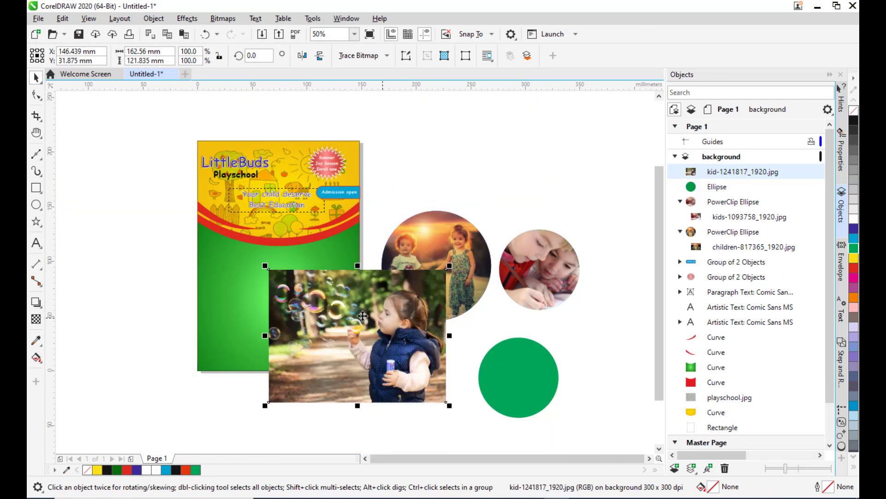
Place the kid-1241817_1920.jpg photo inside the green circle with PowerClip Inside.
right_click(346, 311)
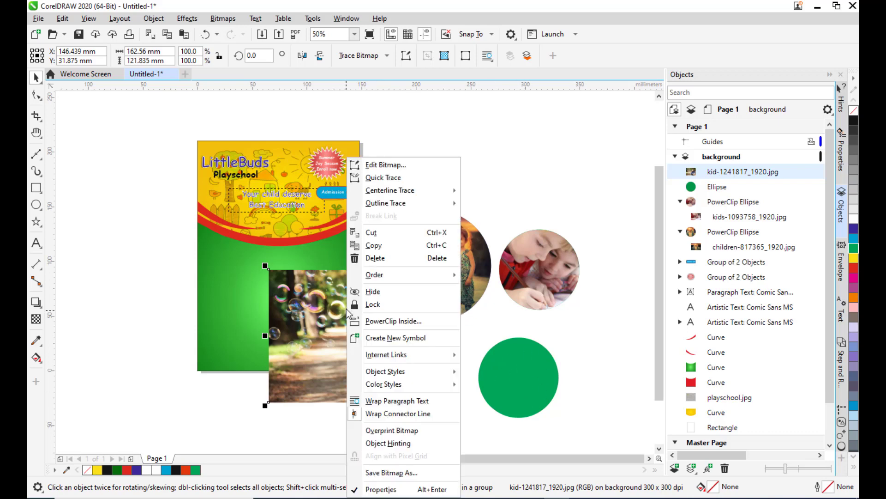
left_click(415, 321)
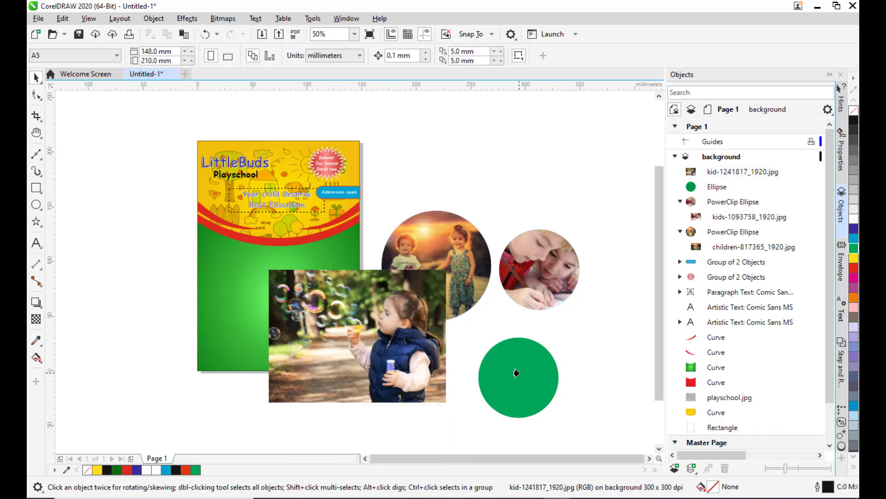
left_click(518, 374)
scroll(540, 392, "up", 2)
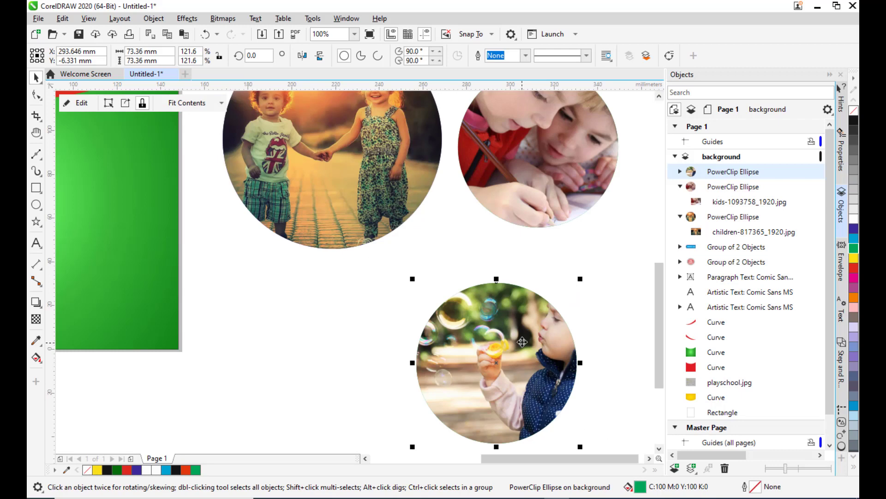
scroll(527, 314, "down", 2)
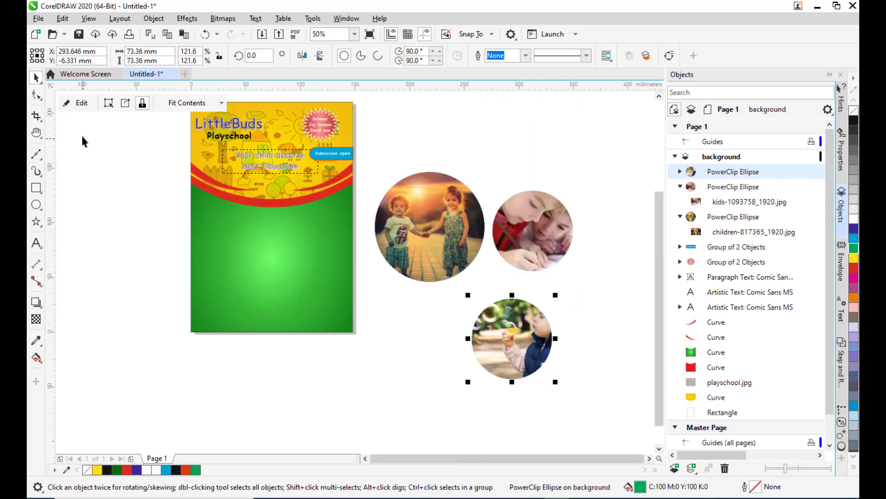
Edit the PowerClip contents to scale down and reposition the photo within the circle, then finish editing.
left_click(81, 110)
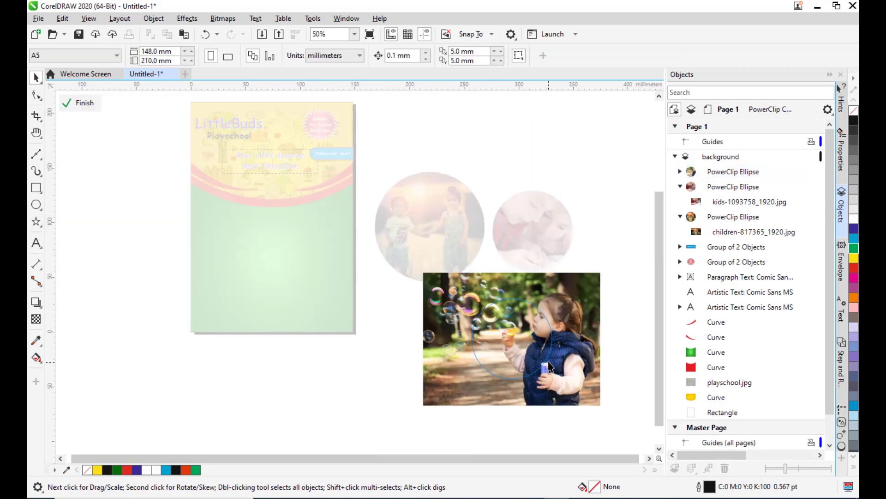
left_click_drag(598, 271, 575, 291)
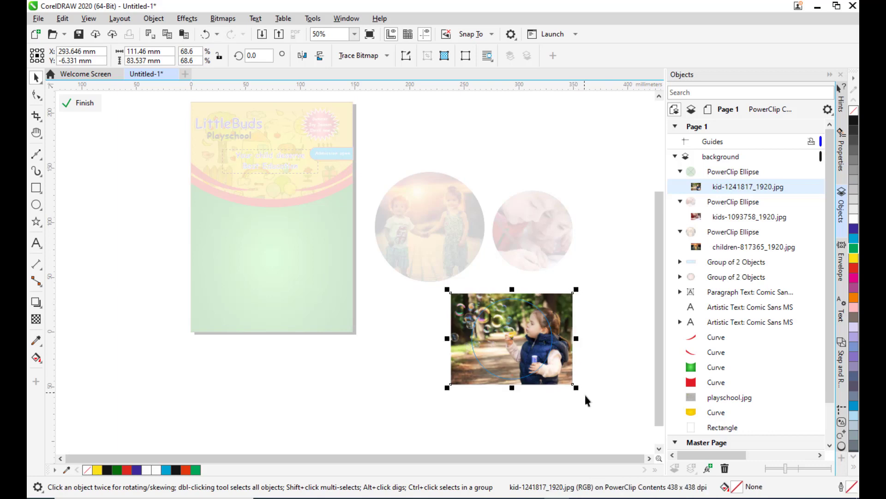
left_click_drag(578, 388, 548, 373)
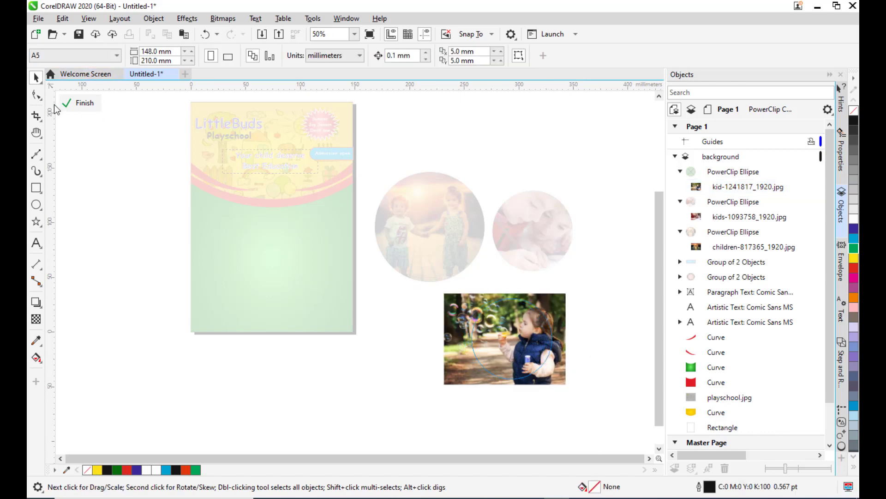
left_click(81, 103)
left_click(518, 383)
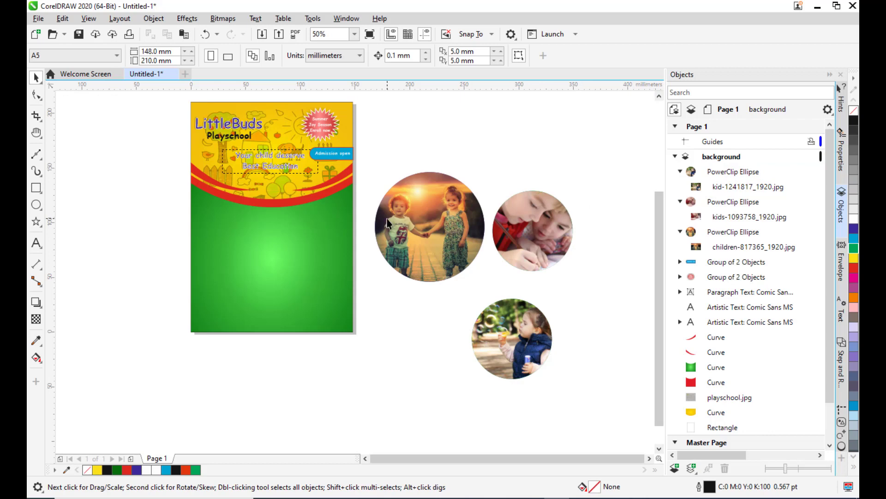
Move the children-817365 photo circle off the page to its left.
left_click(479, 232)
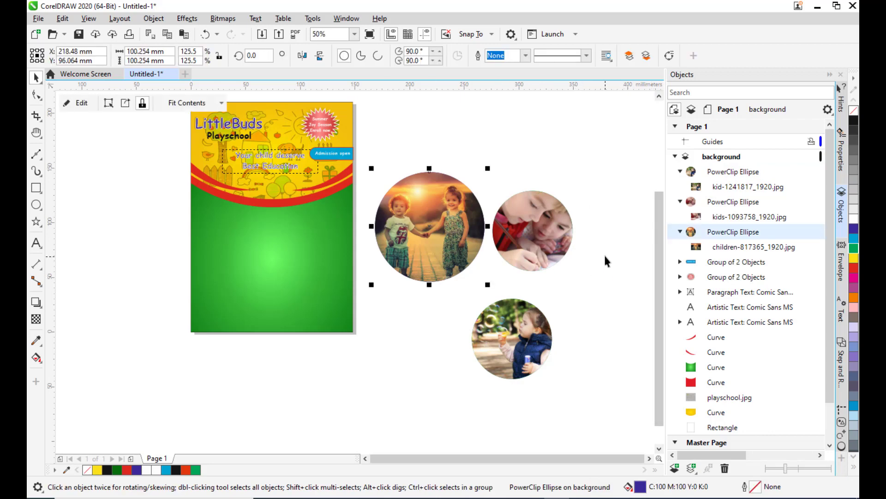
scroll(604, 254, "down", 1)
scroll(604, 250, "up", 1)
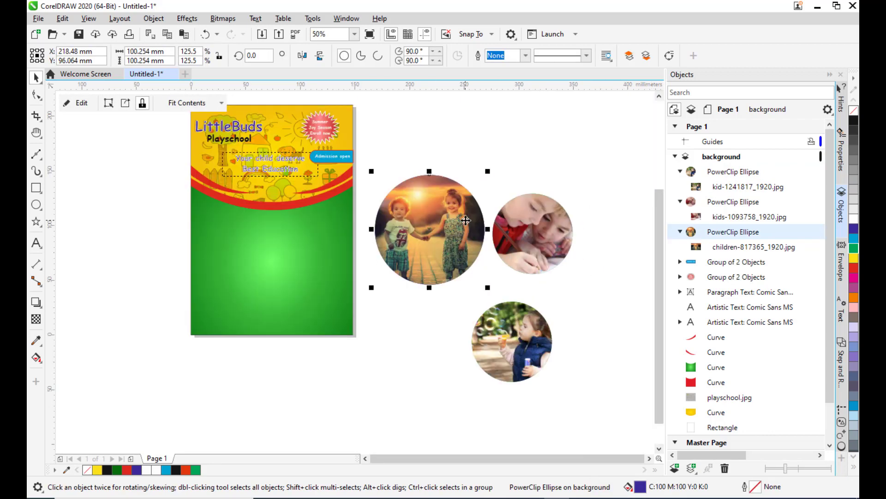
scroll(466, 220, "down", 1)
left_click_drag(455, 228, 280, 253)
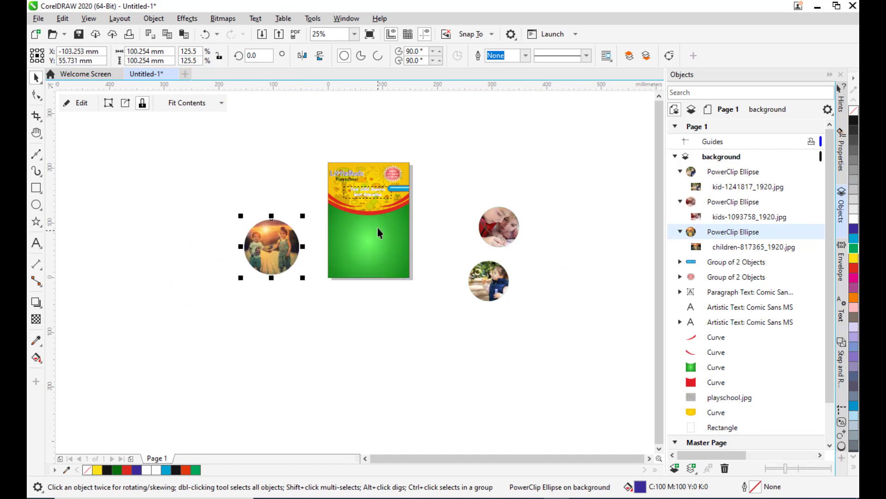
scroll(378, 227, "up", 1)
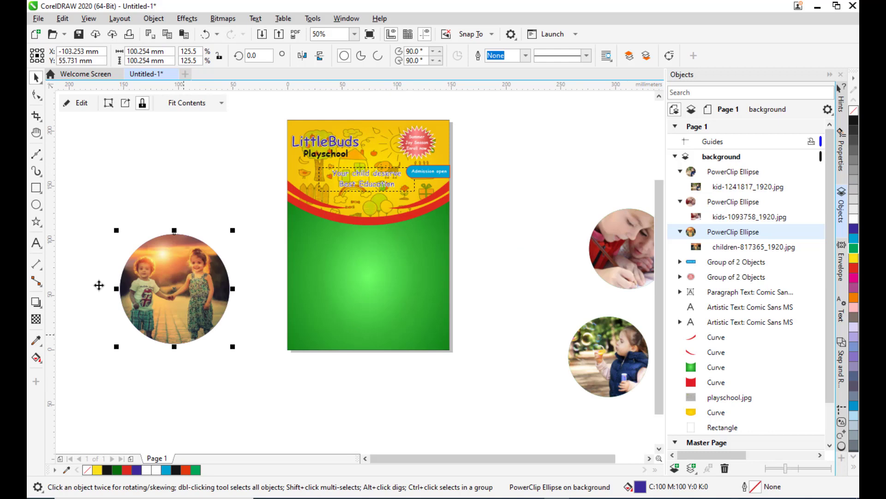
left_click_drag(204, 287, 242, 301)
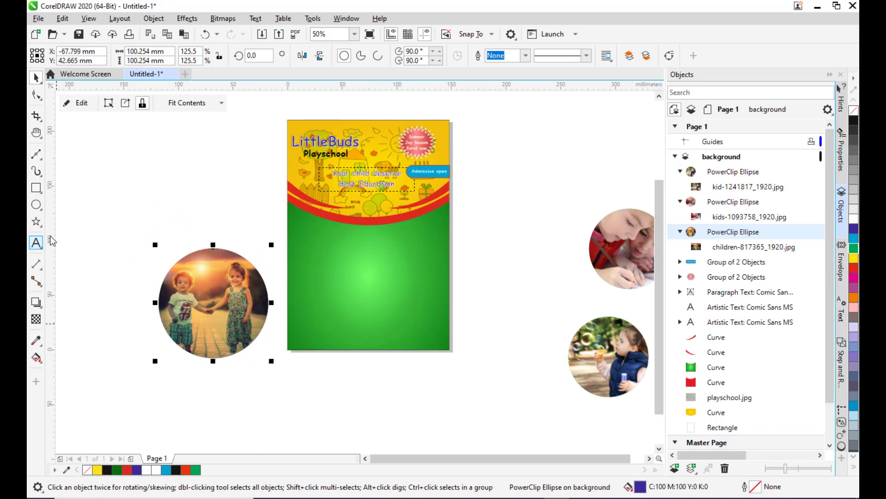
Draw a circle about 83 mm across and enlarge it to about 121 mm around the photo circle.
left_click(36, 204)
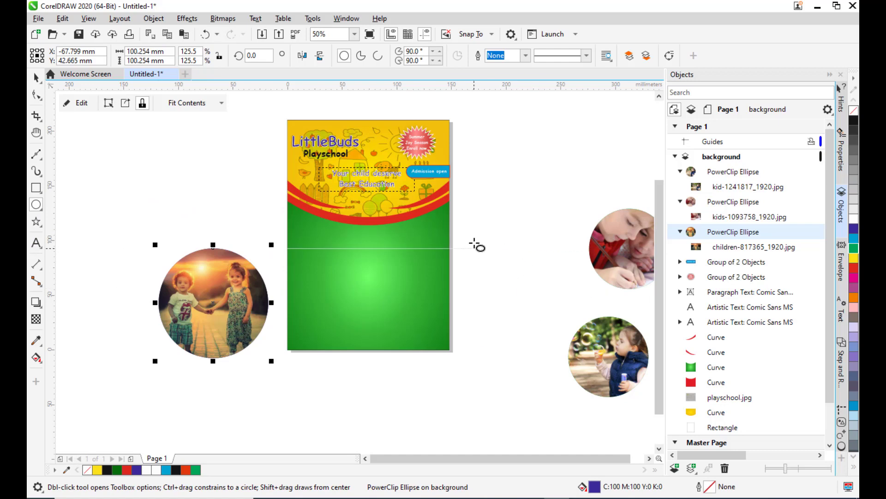
left_click_drag(474, 248, 565, 327)
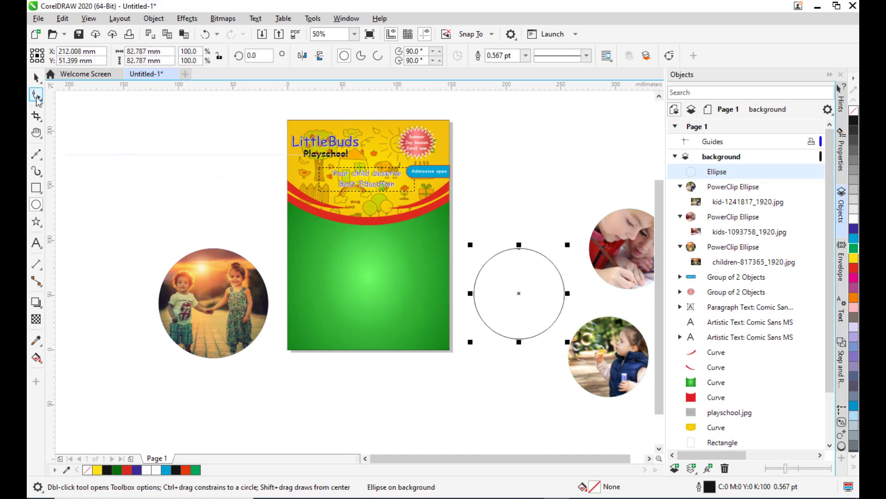
key("space")
left_click_drag(520, 291, 218, 303)
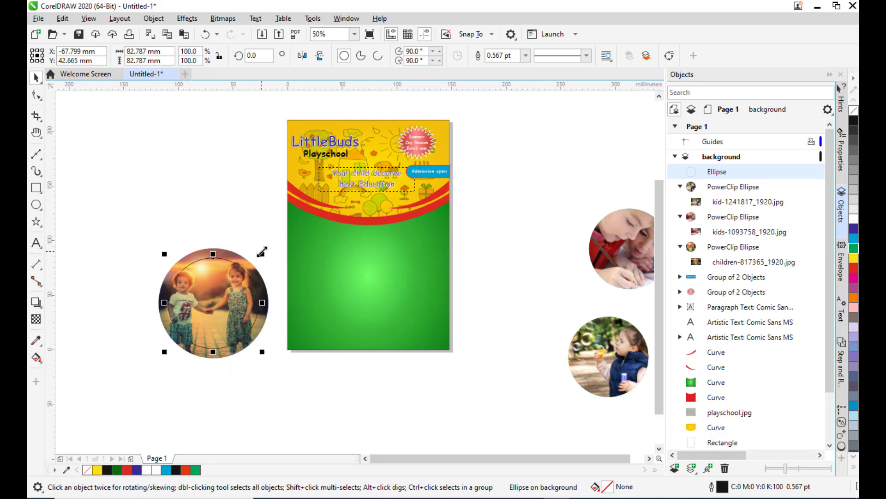
left_click_drag(262, 252, 282, 228)
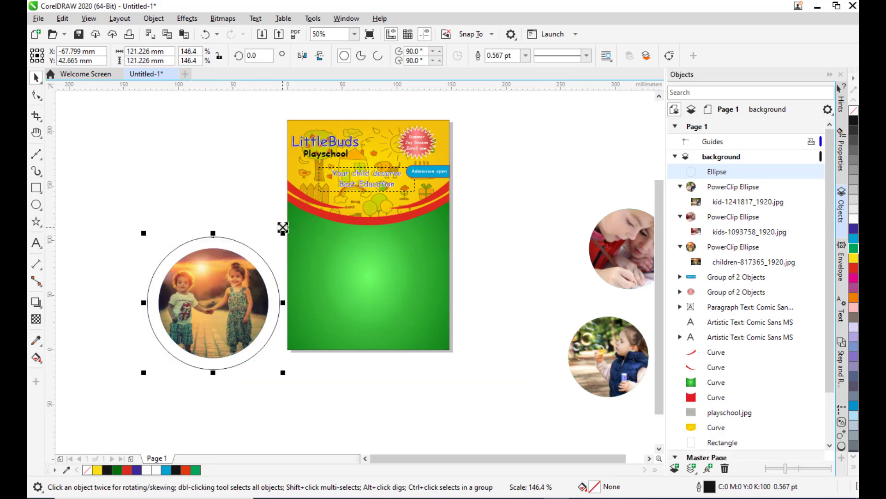
Fill the new circle with white and set its outline to None.
left_click(854, 217)
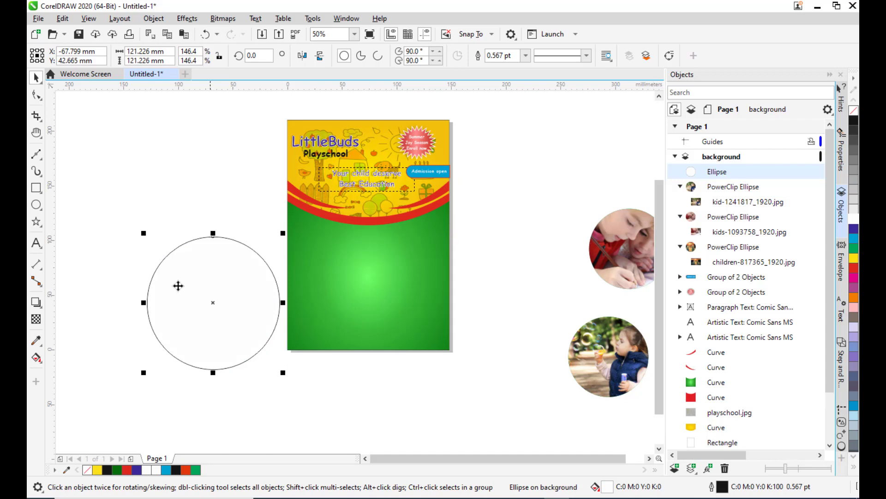
left_click(525, 55)
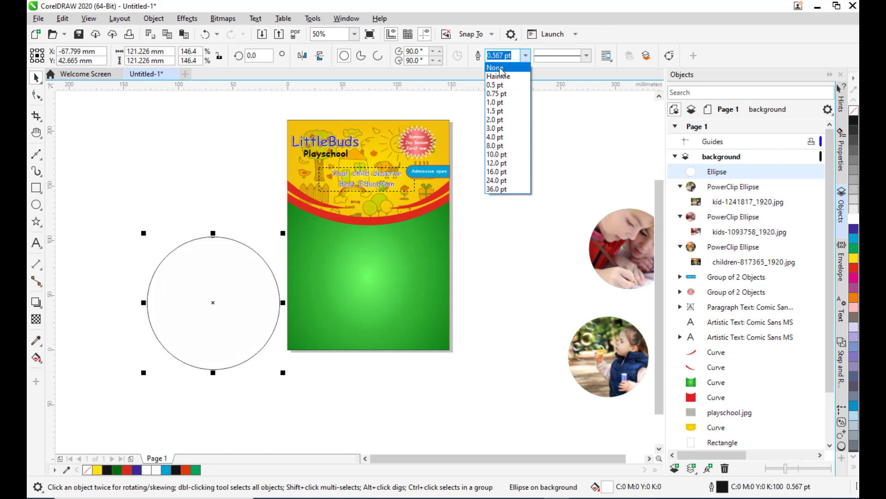
left_click(497, 65)
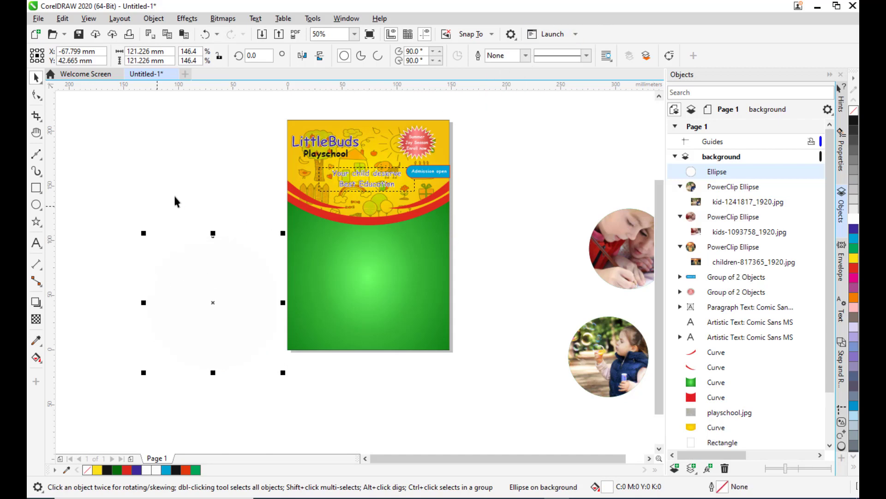
Move the white circle back in the stacking order until it sits behind the photo circle.
right_click(206, 284)
mouse_move(254, 248)
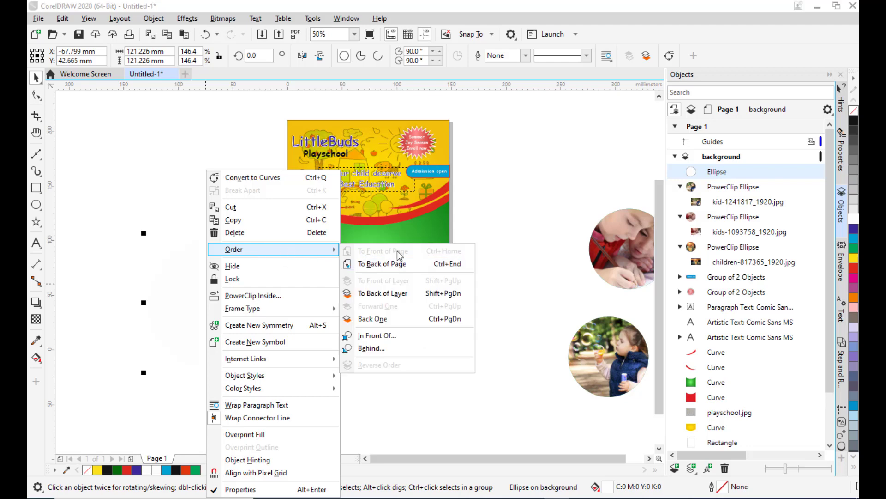
left_click(396, 324)
right_click(214, 270)
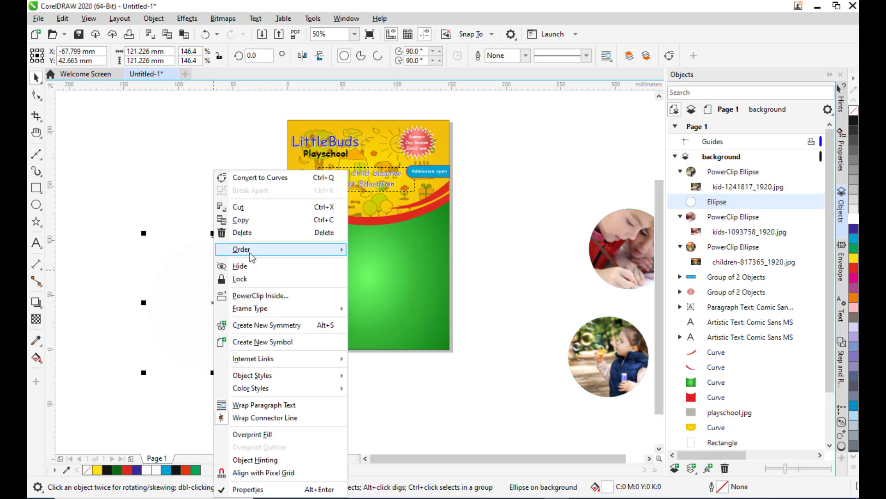
left_click(396, 325)
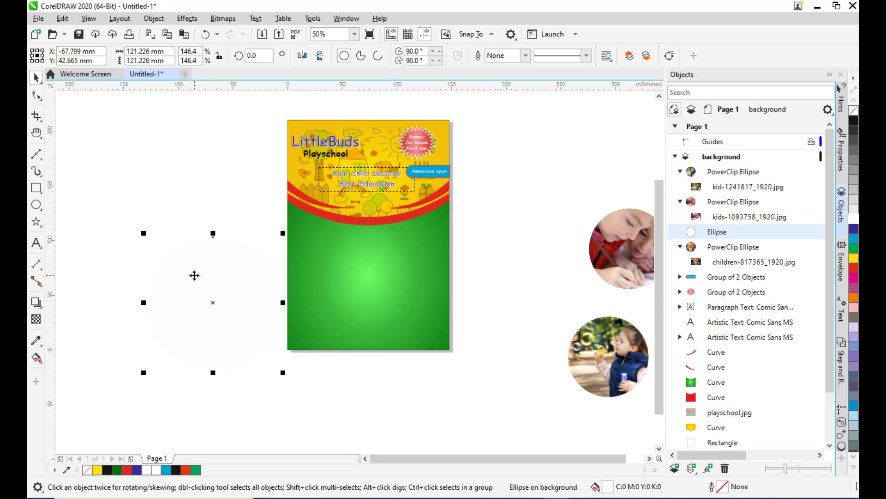
right_click(224, 293)
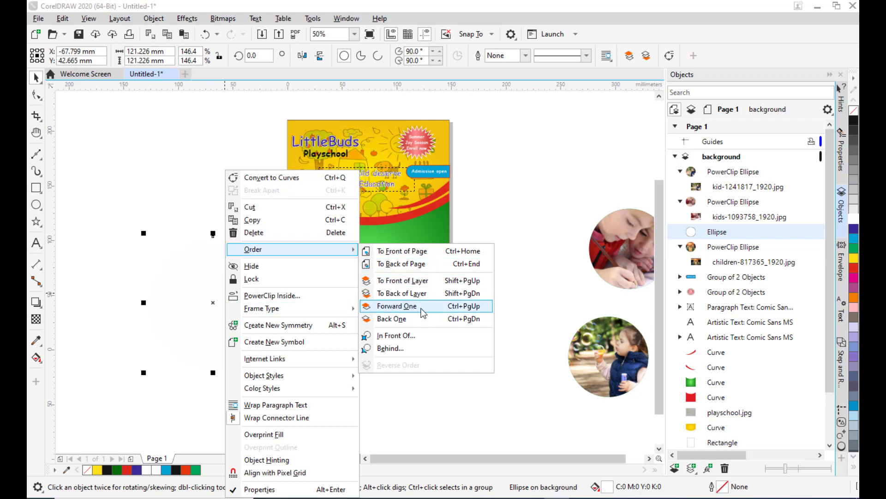
left_click(405, 319)
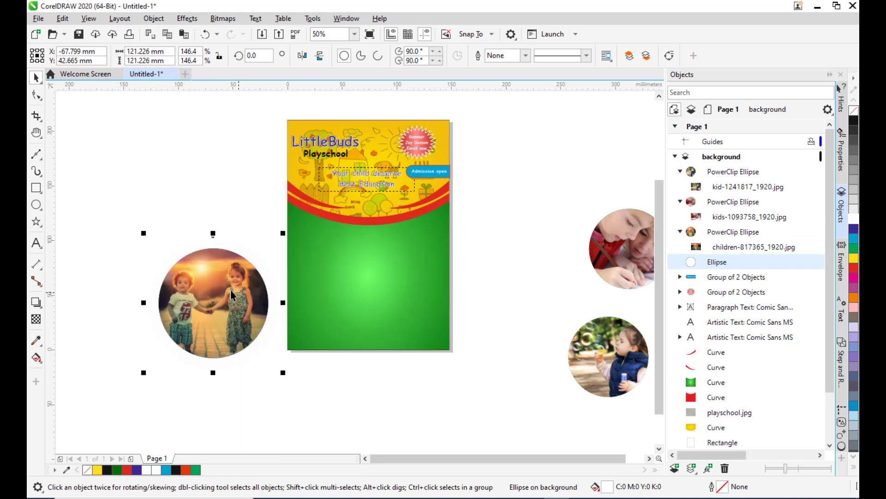
Select both the white circle and photo circle and move them onto the page below the red band.
left_click(134, 213)
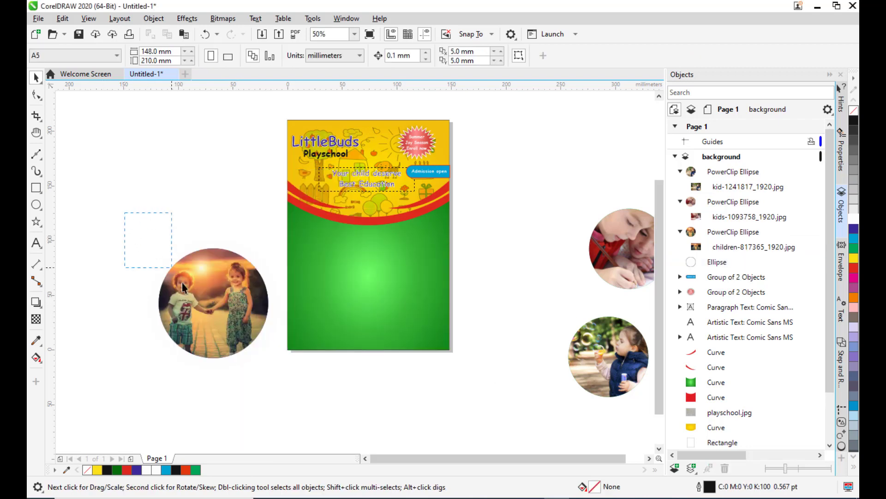
left_click_drag(184, 287, 283, 398)
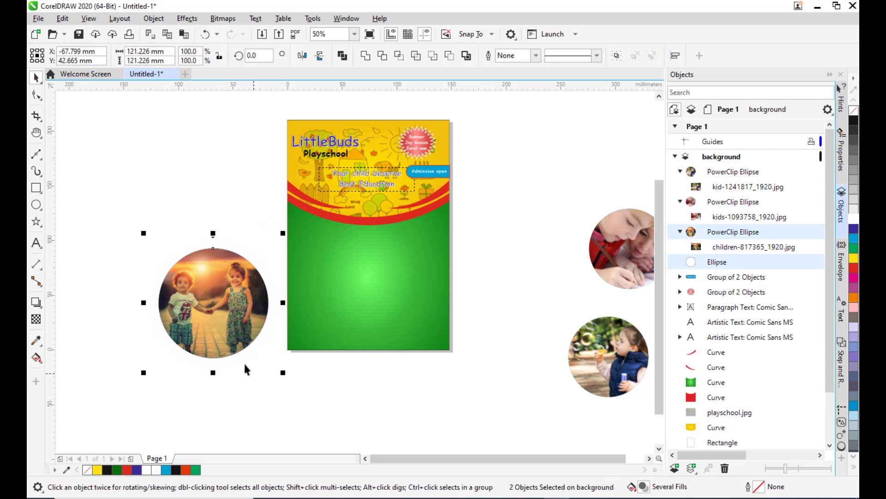
left_click_drag(214, 305, 413, 265)
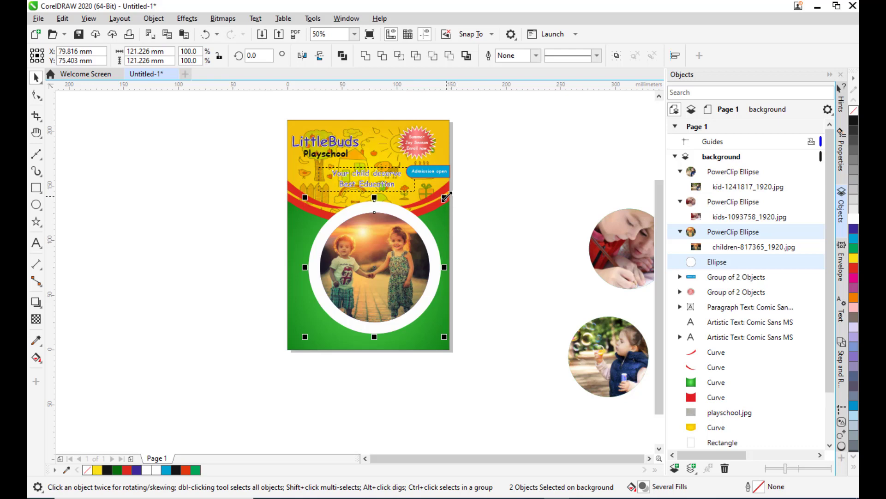
Scale the framed photo down to about 59 mm and nudge it into place under the title text.
left_click_drag(445, 196, 375, 210)
scroll(390, 227, "up", 2)
left_click_drag(416, 286, 420, 290)
left_click_drag(380, 190, 386, 198)
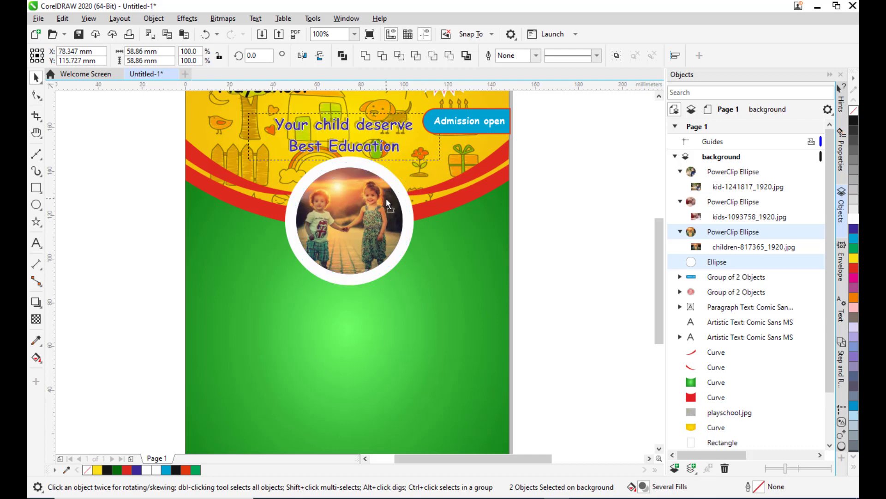
key("Down")
key("Down")
key("Down")
key("Down")
key("Down")
key("Down")
key("Down")
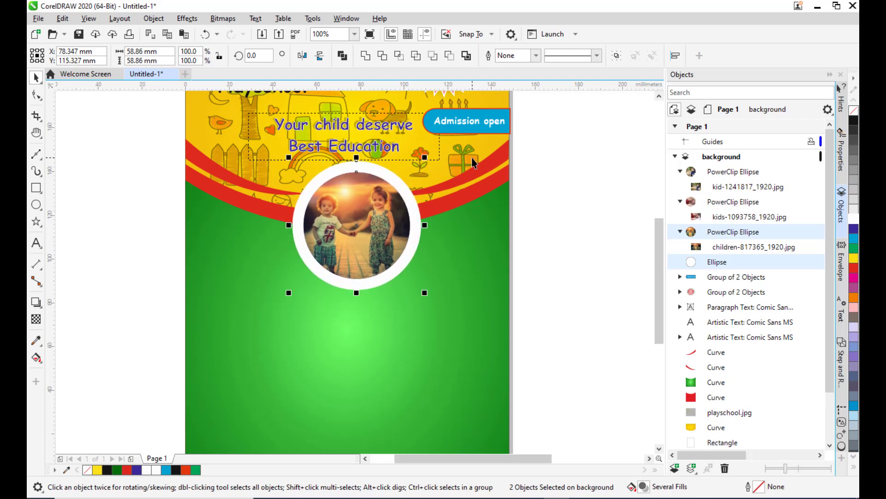
key("Left")
key("Down")
key("Left")
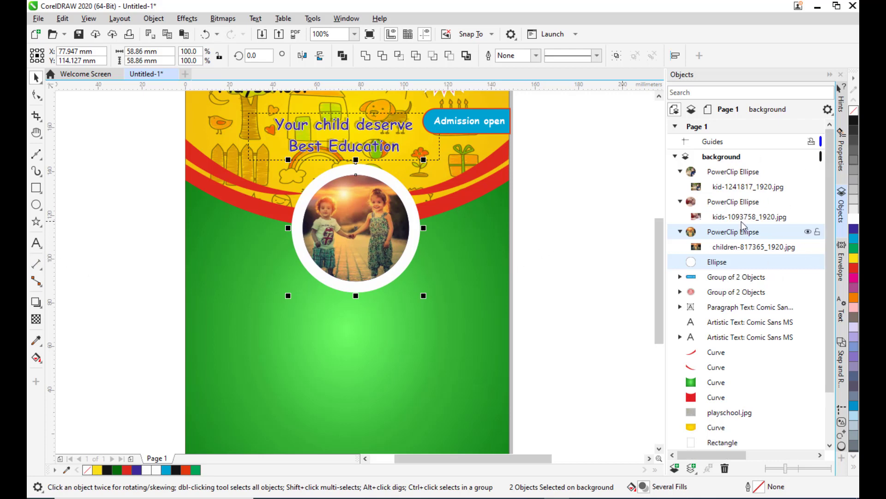
Give the white frame circle behind the first photo a red outline 1.5 pt wide.
left_click(603, 261)
left_click(718, 264)
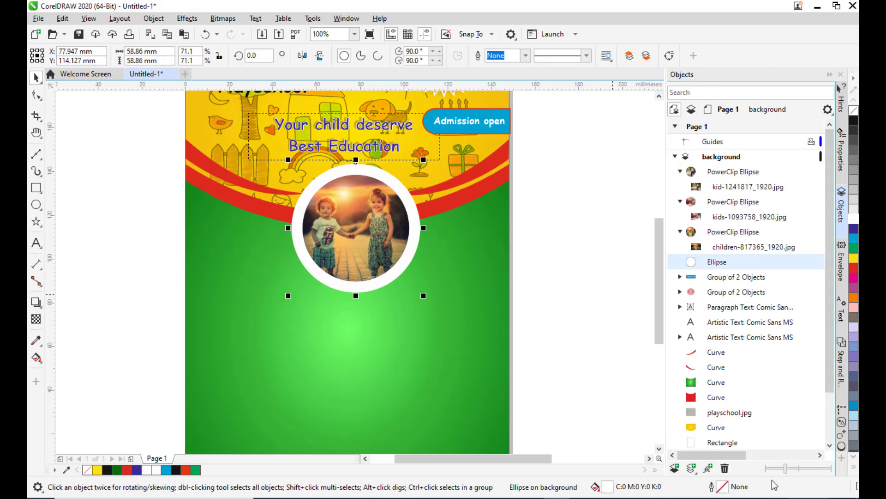
double_click(728, 489)
left_click_drag(400, 157, 605, 123)
left_click(576, 176)
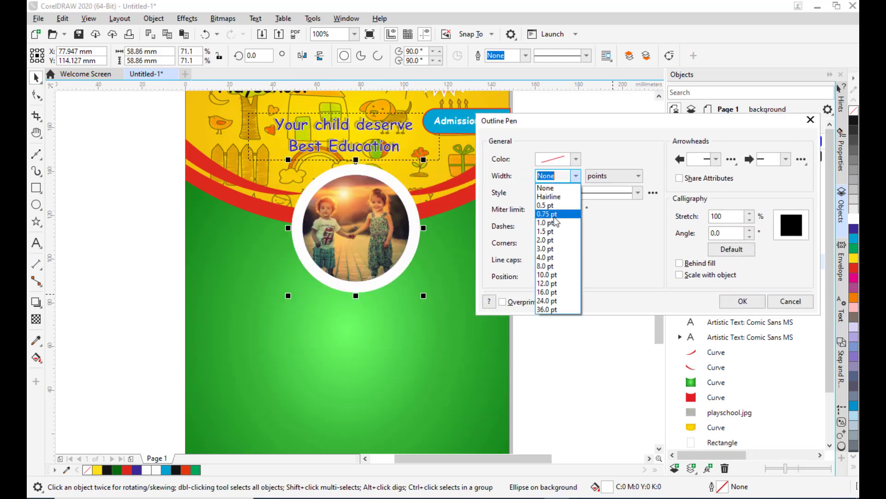
left_click(549, 223)
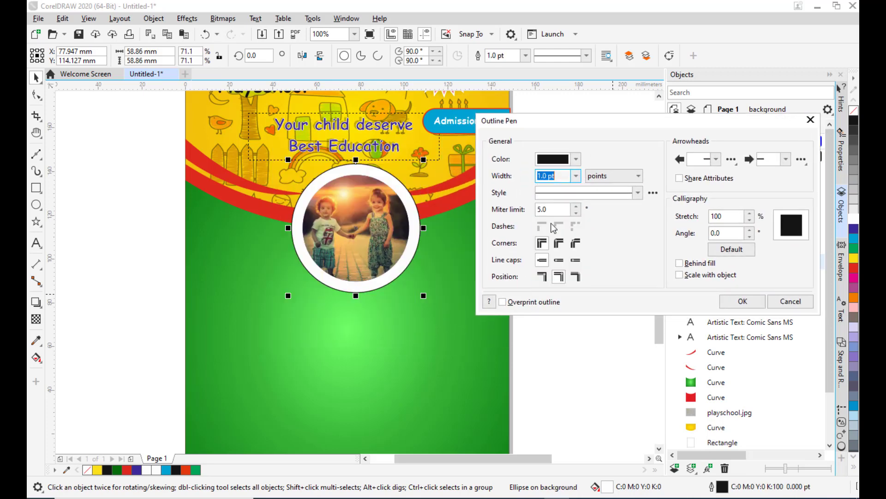
left_click(576, 159)
left_click_drag(558, 303, 542, 300)
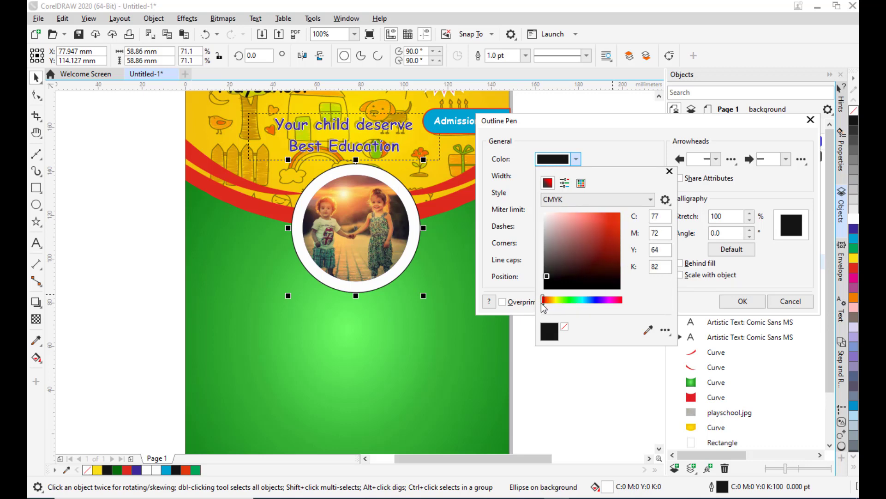
left_click(620, 213)
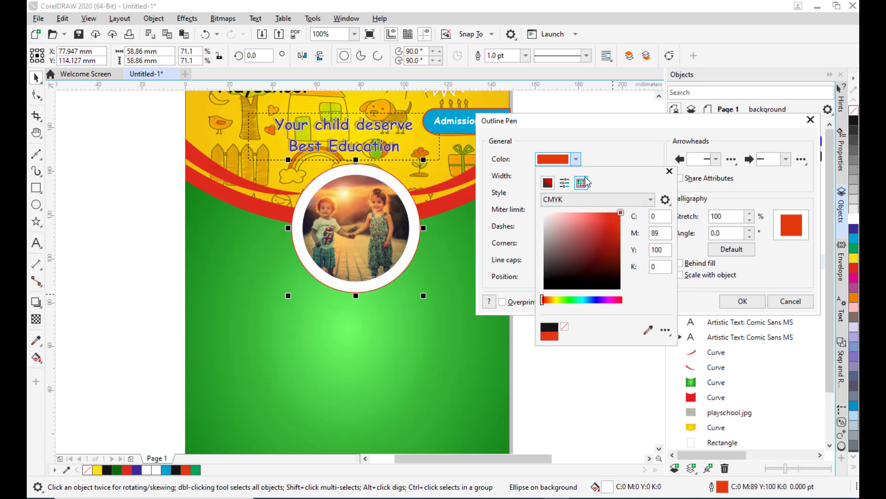
left_click(605, 158)
left_click(576, 176)
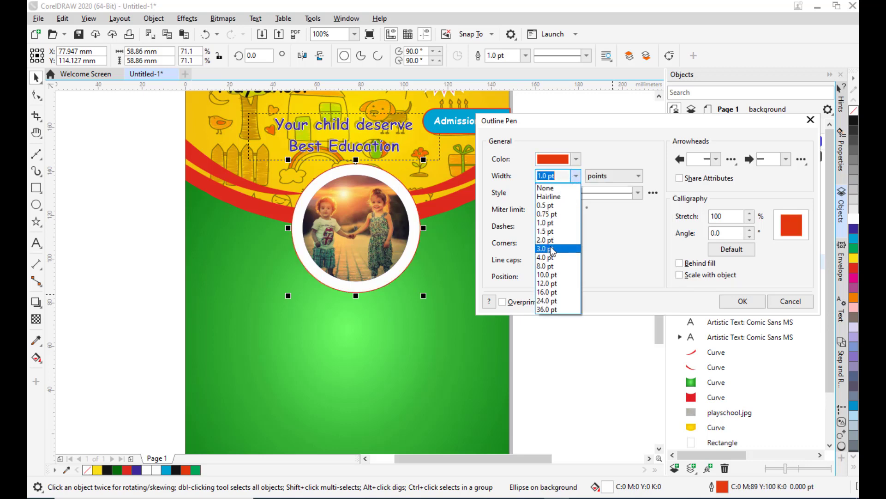
left_click(546, 257)
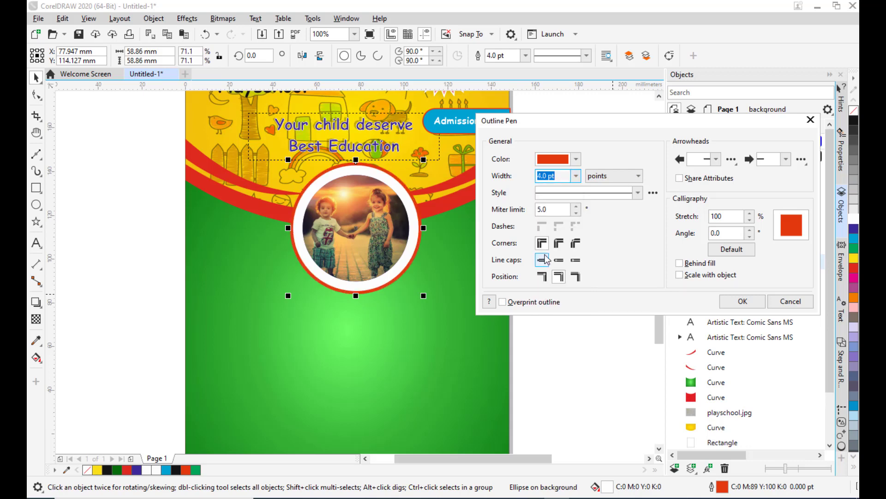
left_click(574, 160)
left_click(502, 161)
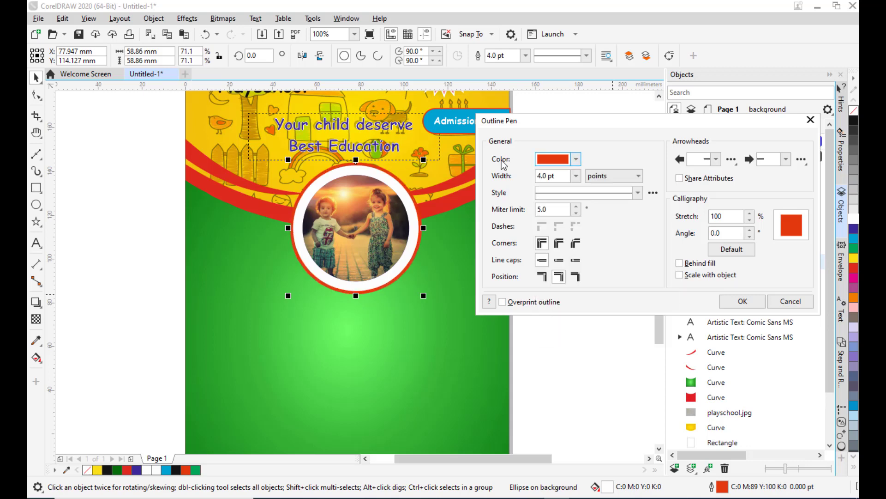
left_click(576, 177)
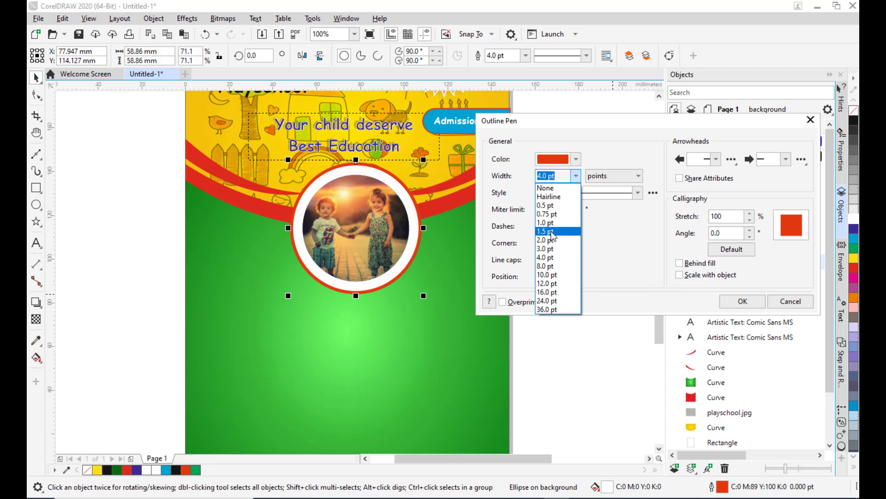
left_click(552, 232)
left_click_drag(578, 121, 501, 140)
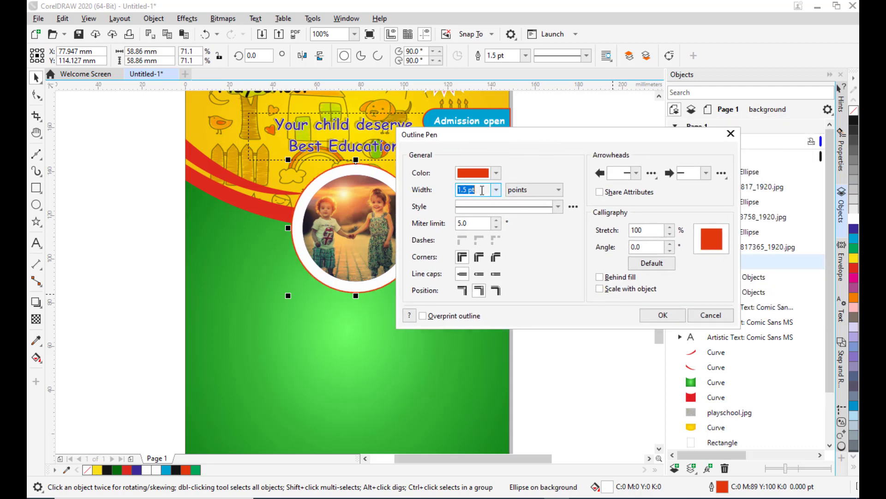
left_click(663, 315)
Give the first photo circle a red outline 1.5 pt wide as well.
left_click(582, 191)
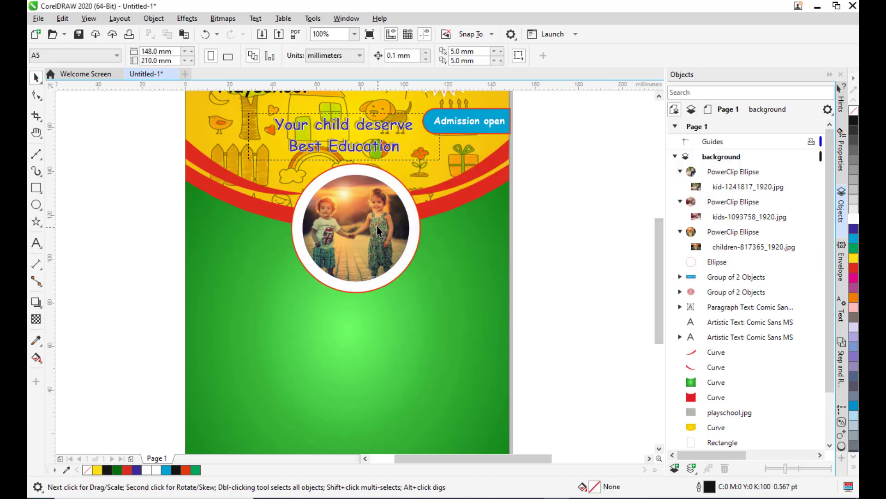
left_click(367, 222)
double_click(759, 490)
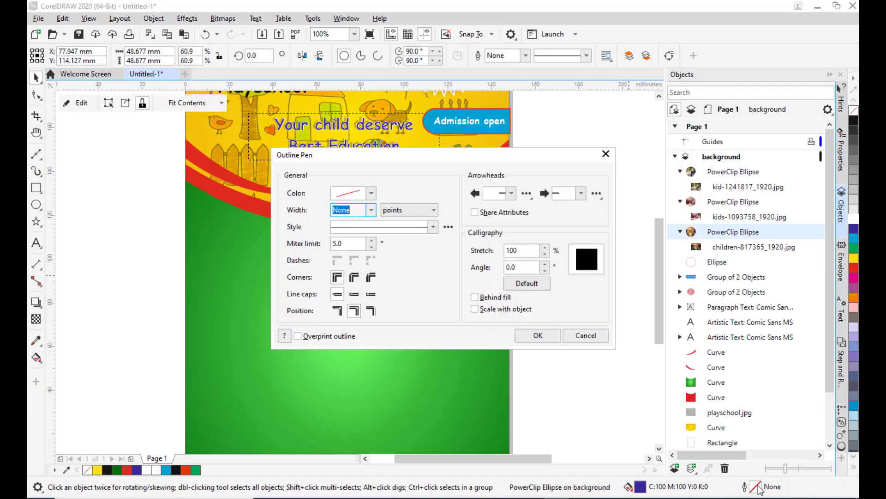
left_click_drag(433, 162, 642, 133)
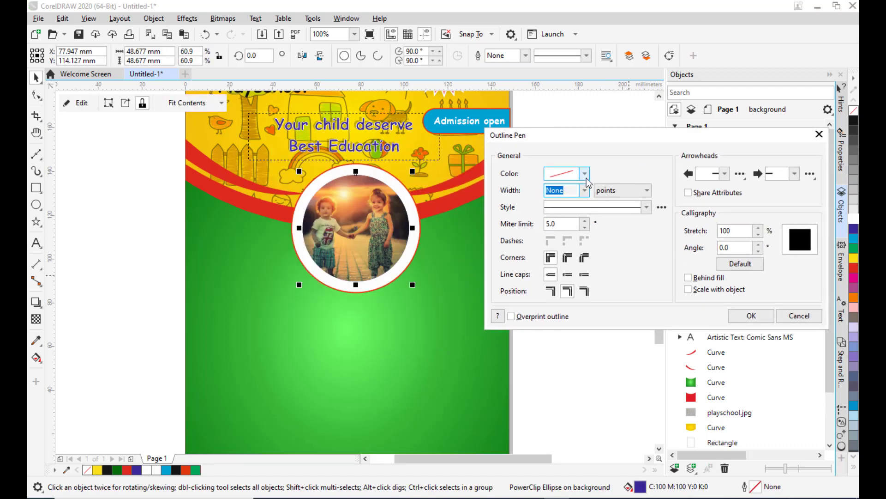
left_click(585, 175)
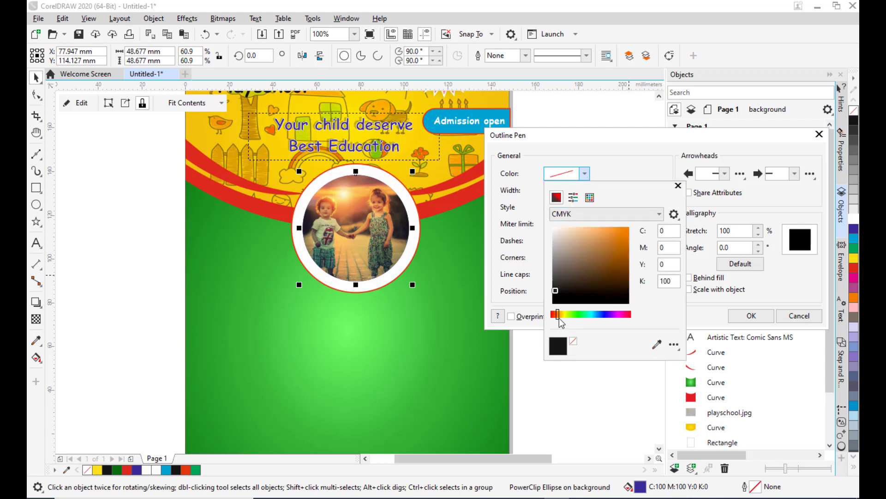
left_click_drag(559, 317, 551, 316)
left_click(626, 230)
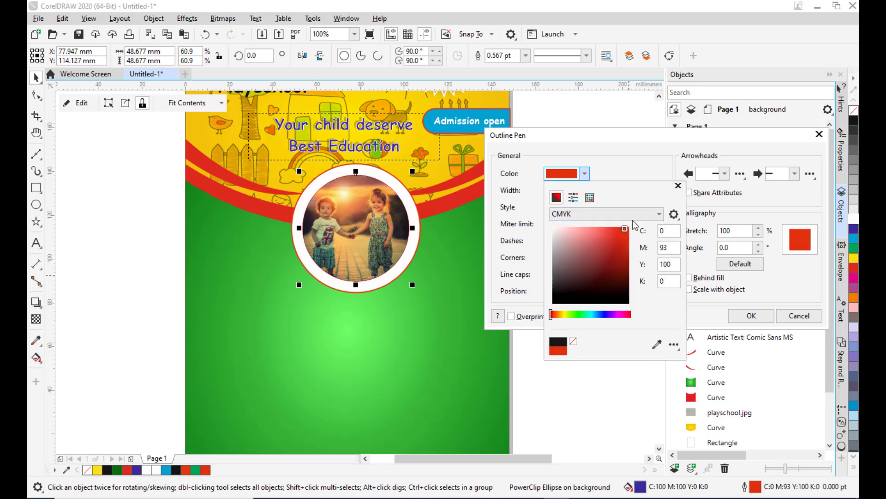
left_click(627, 165)
left_click(585, 190)
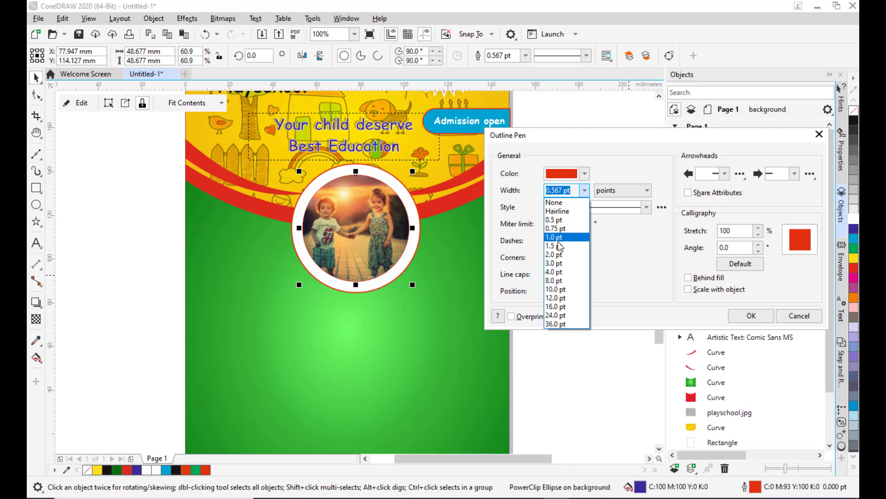
left_click(557, 246)
left_click_drag(586, 132, 508, 142)
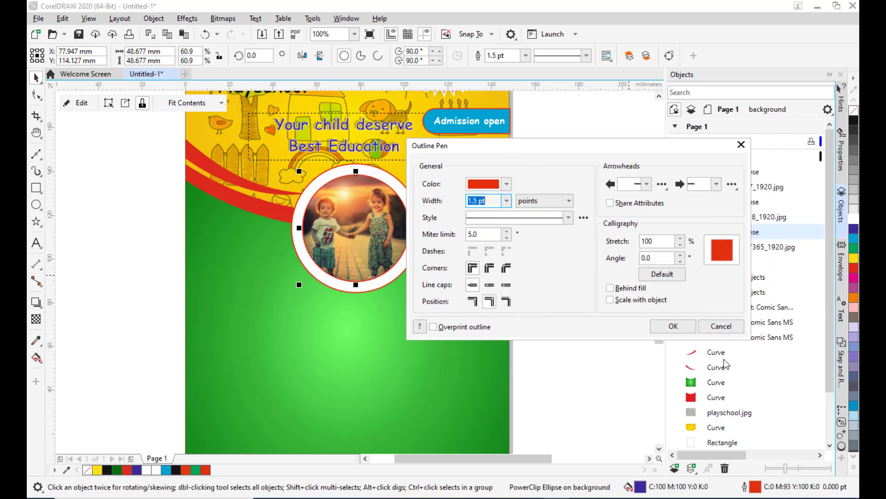
left_click(667, 331)
left_click(602, 256)
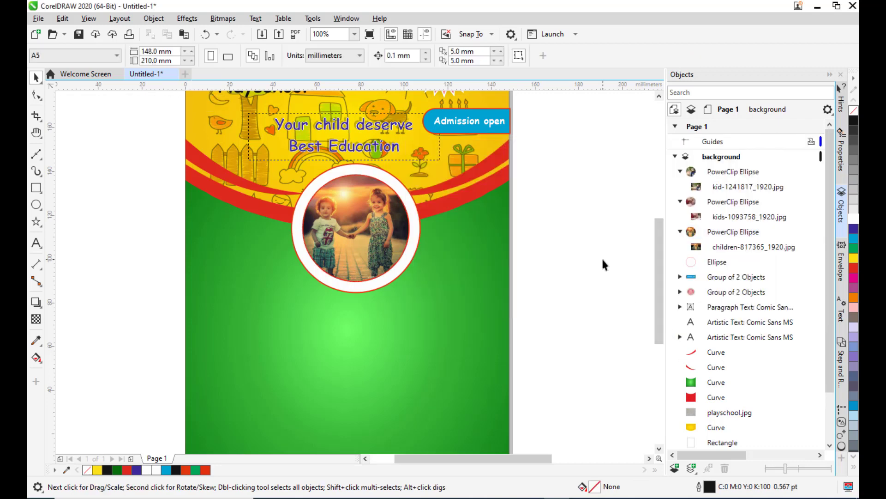
Move the photo circle of the drawing child onto the page below the framed photo.
scroll(521, 202, "down", 2)
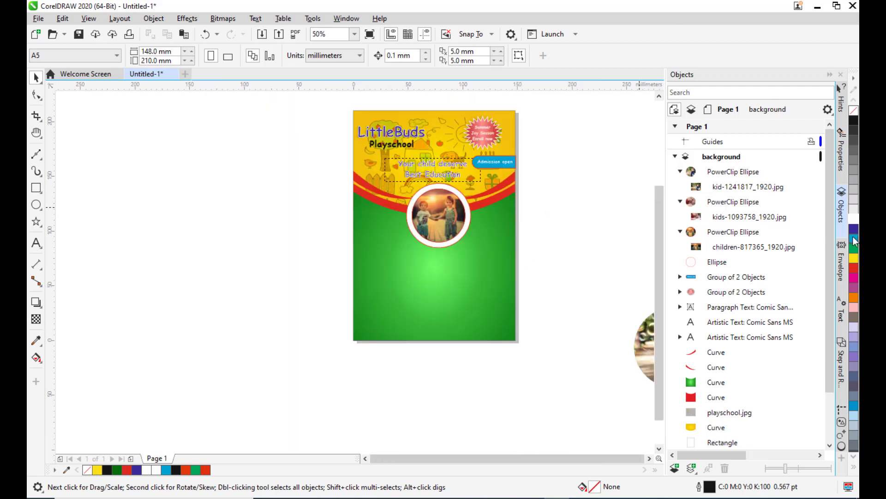
key("h")
left_click_drag(439, 251, 312, 279)
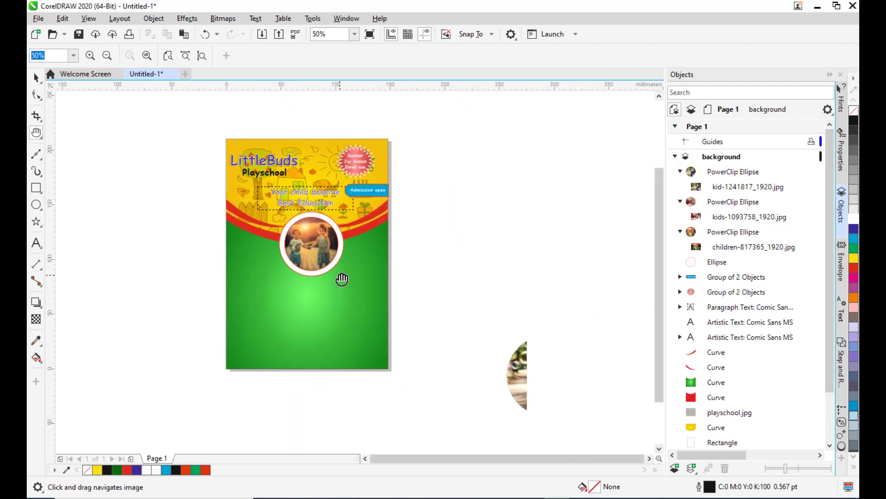
mouse_move(466, 252)
left_mouse_down()
mouse_move(451, 257)
mouse_move(468, 257)
left_mouse_up()
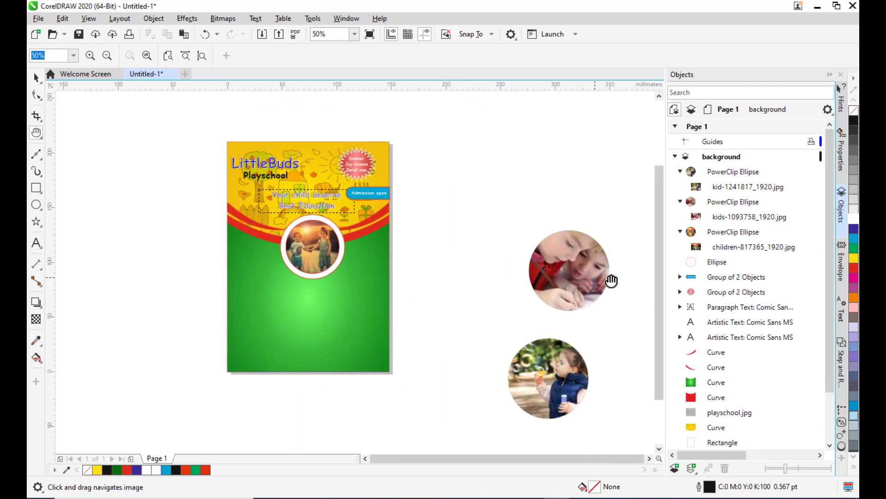
left_click(36, 77)
left_click(569, 259)
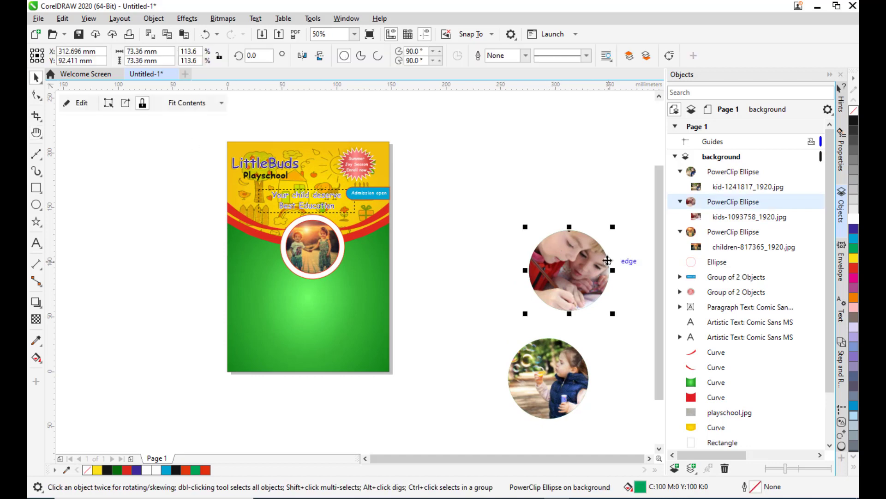
left_click_drag(569, 258, 284, 312)
scroll(300, 292, "up", 2)
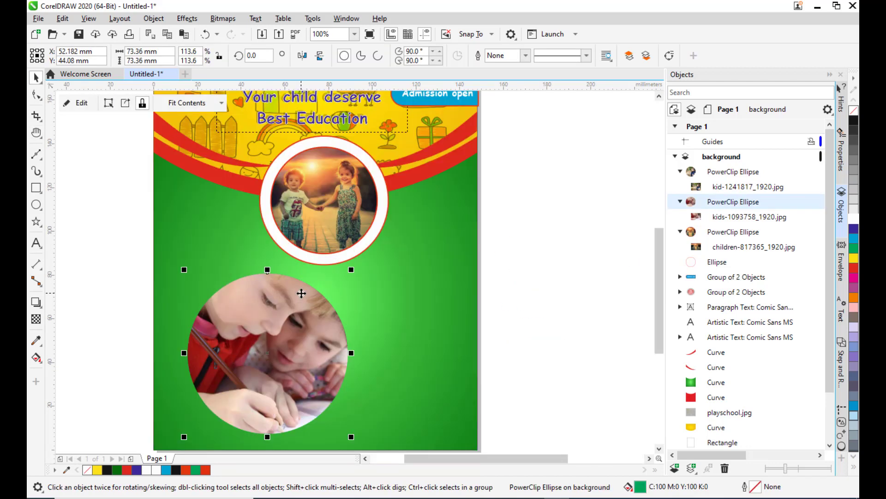
scroll(308, 304, "down", 2)
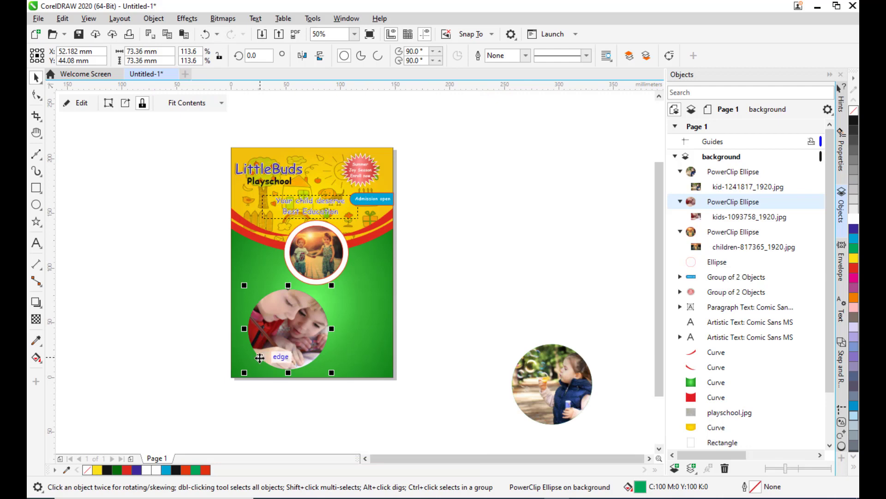
scroll(287, 342, "up", 2)
left_click_drag(320, 319, 323, 318)
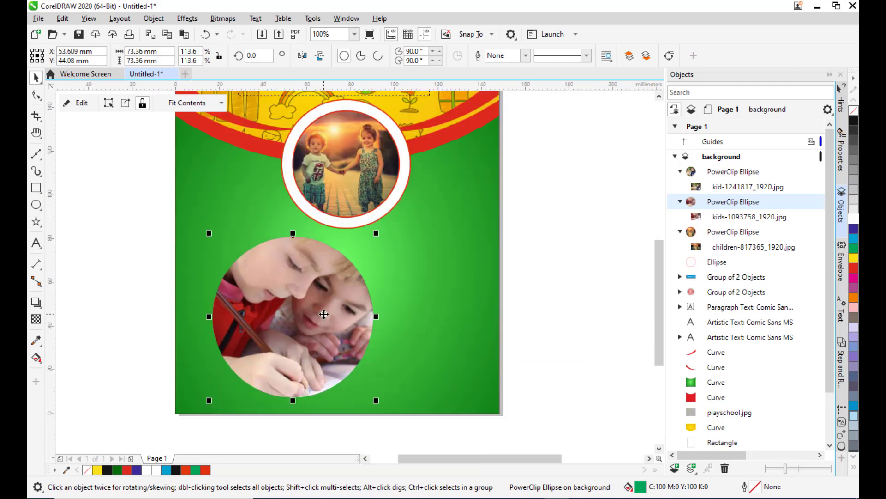
Draw a circle about 52 mm wide beside the page, fill it white and set its outline to None.
left_click(36, 205)
left_click_drag(517, 210, 633, 325)
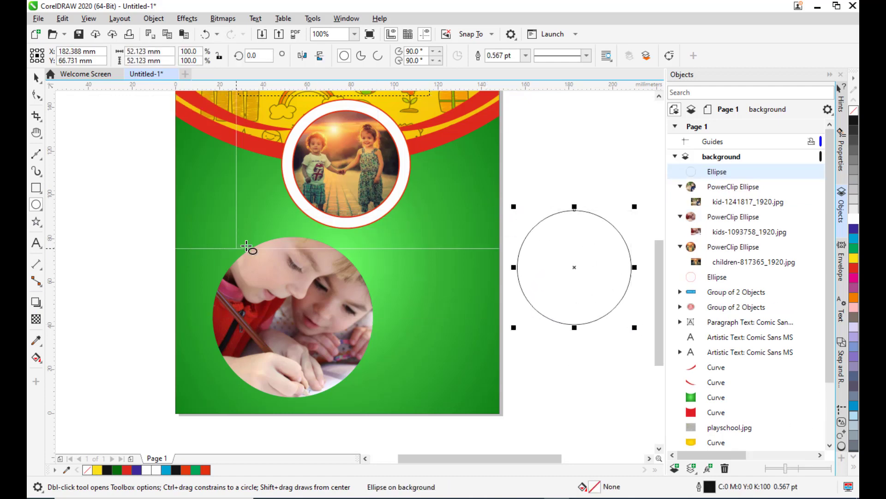
left_click(854, 218)
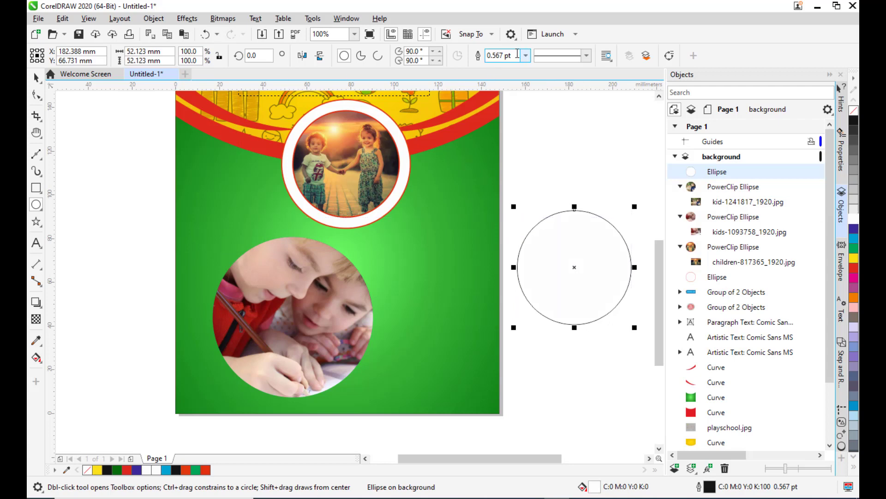
left_click(525, 55)
left_click(503, 70)
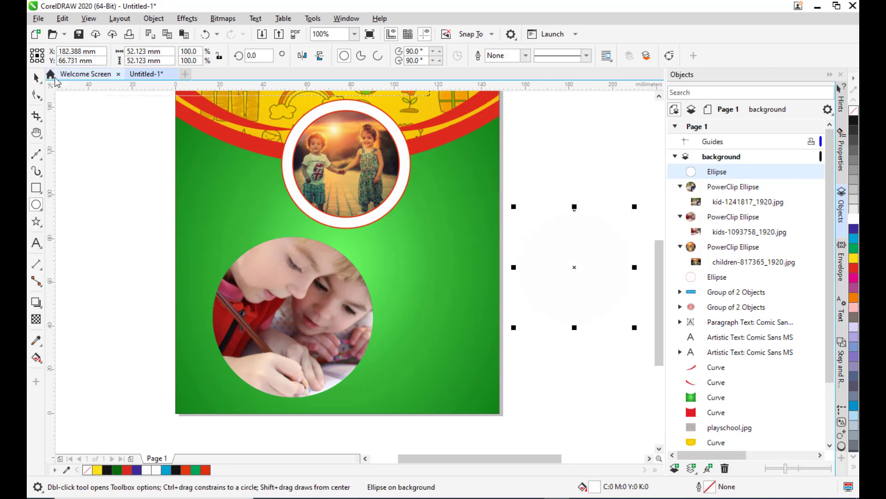
Move the white circle over the second photo and enlarge it to about 86 mm.
left_click(36, 77)
left_click_drag(574, 267, 293, 326)
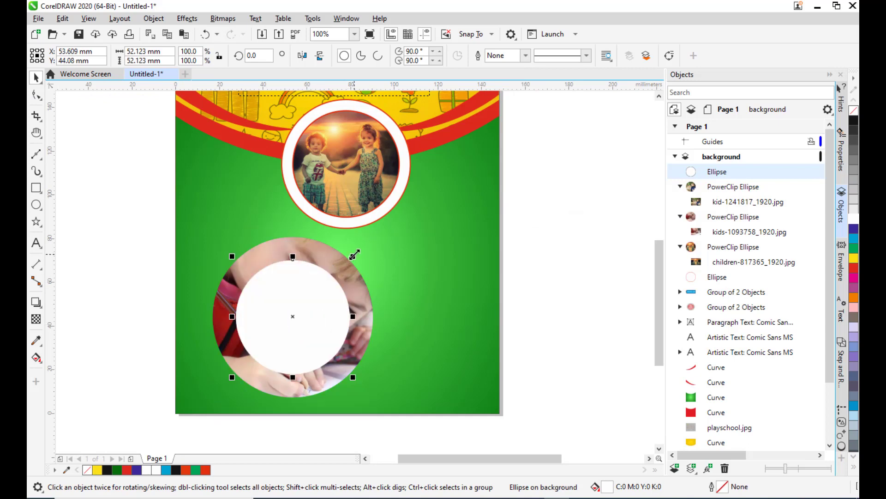
left_click_drag(354, 254, 392, 216)
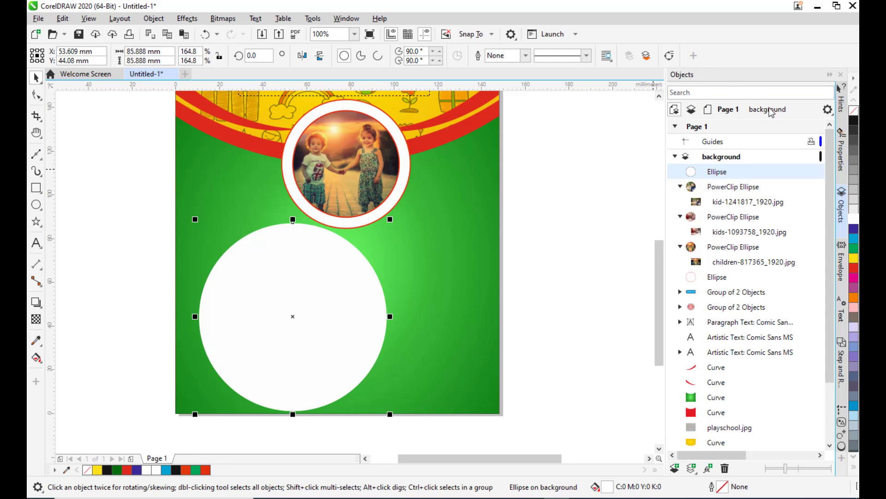
Place the white circle behind the drawing child's photo in the object stacking order.
left_click(346, 18)
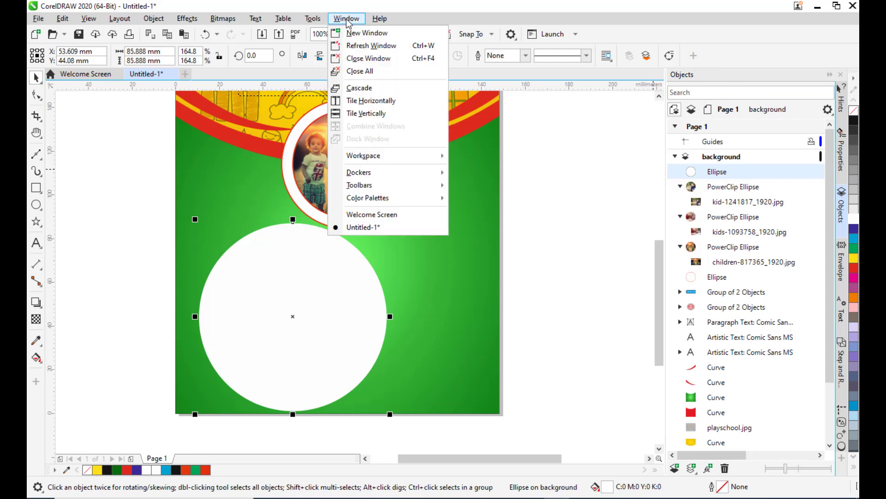
mouse_move(369, 174)
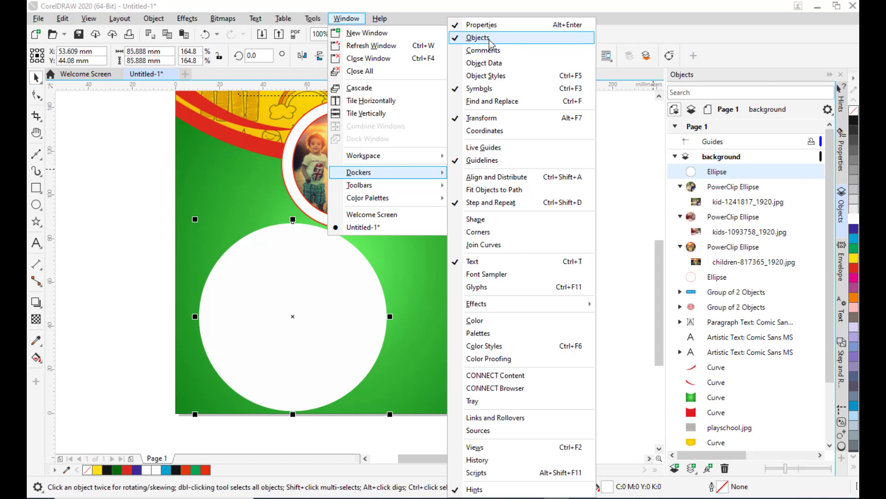
left_click(708, 22)
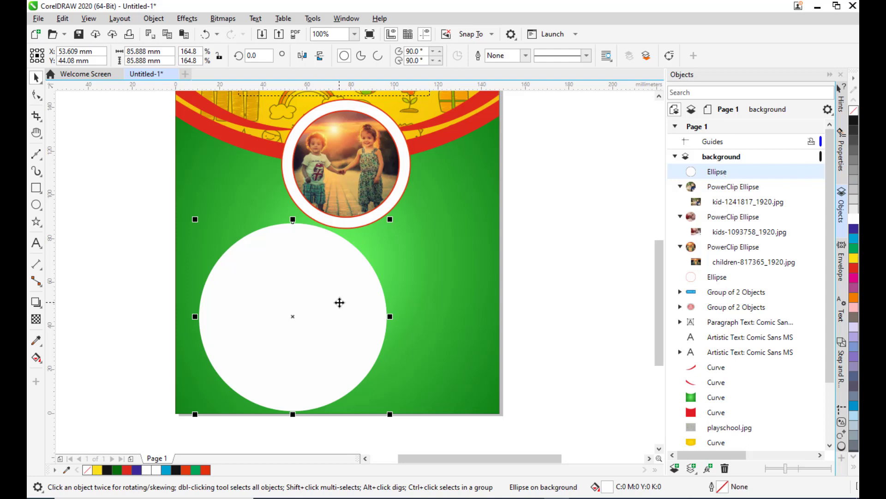
left_click_drag(717, 176, 719, 244)
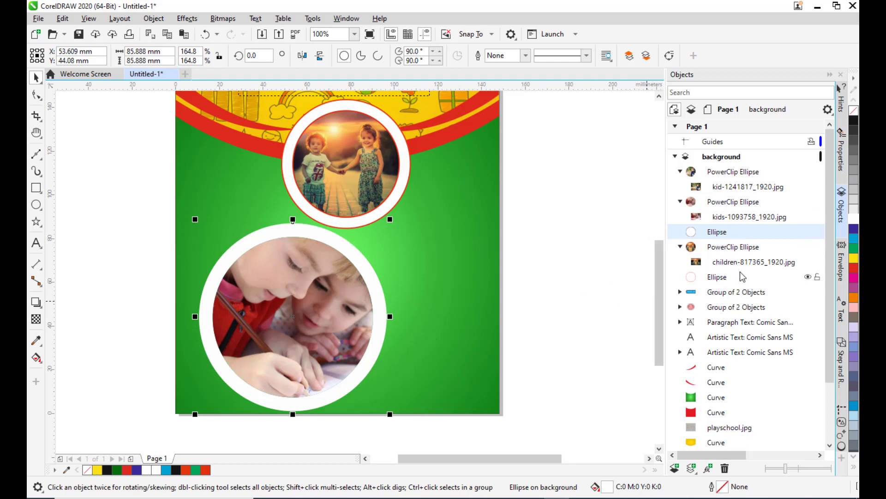
Give the white circle a red outline 1.5 pt wide.
double_click(719, 489)
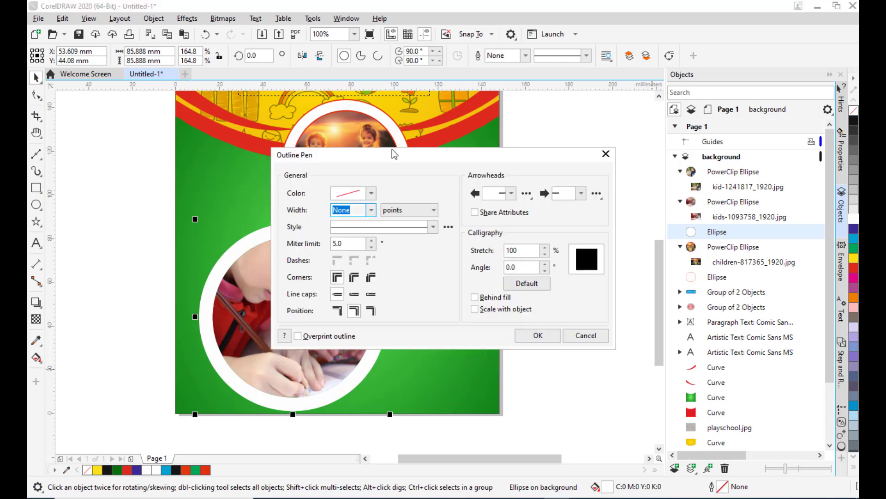
left_click_drag(392, 153, 600, 107)
left_click(581, 159)
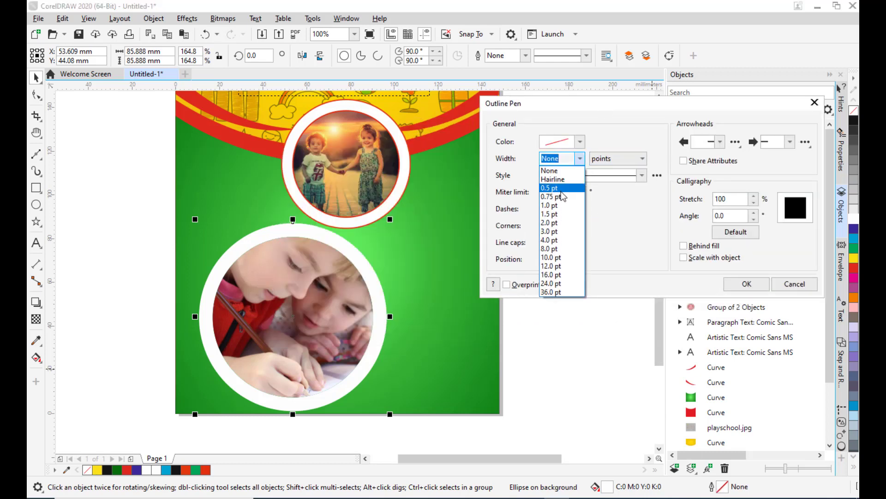
left_click(551, 217)
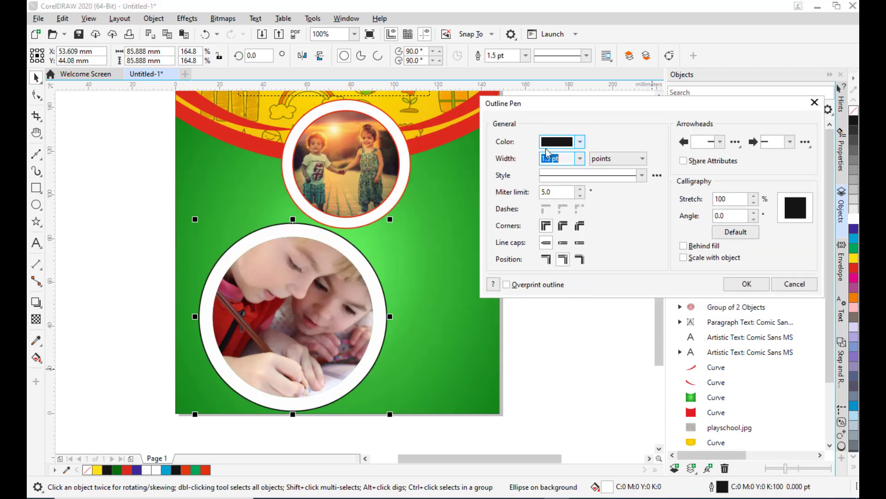
left_click(580, 142)
left_click_drag(552, 282, 546, 282)
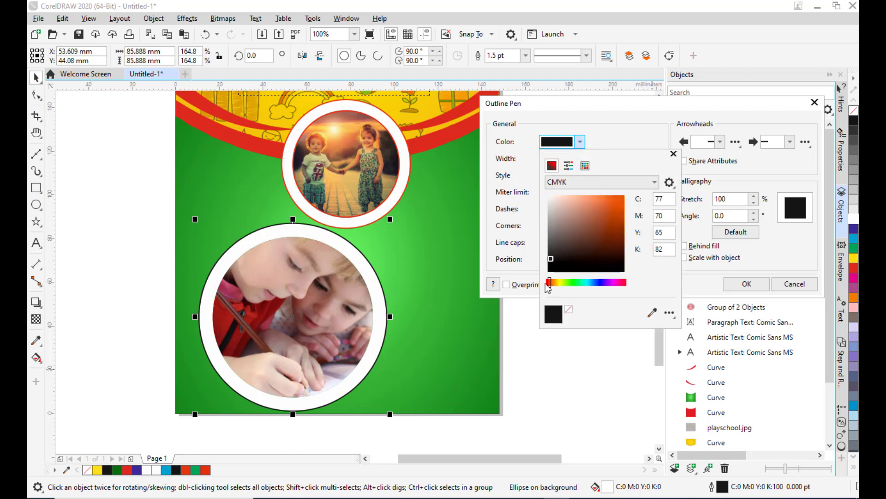
left_click(625, 195)
left_click(618, 138)
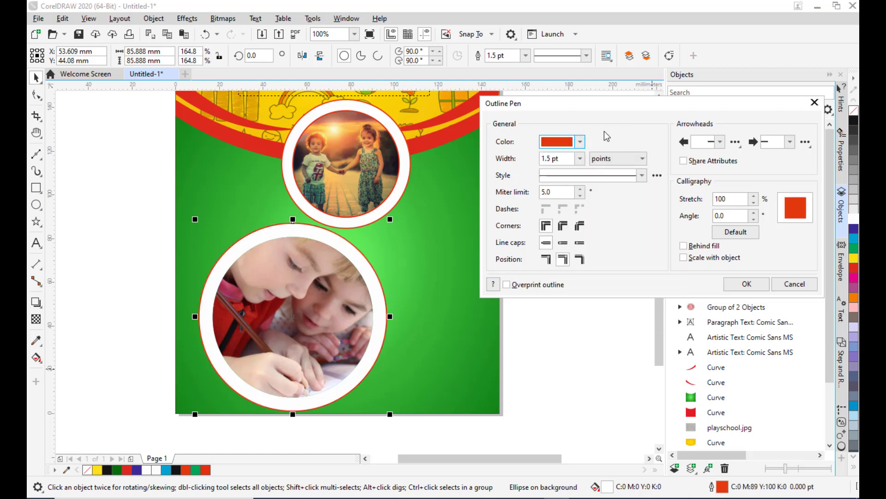
left_click_drag(614, 103, 574, 103)
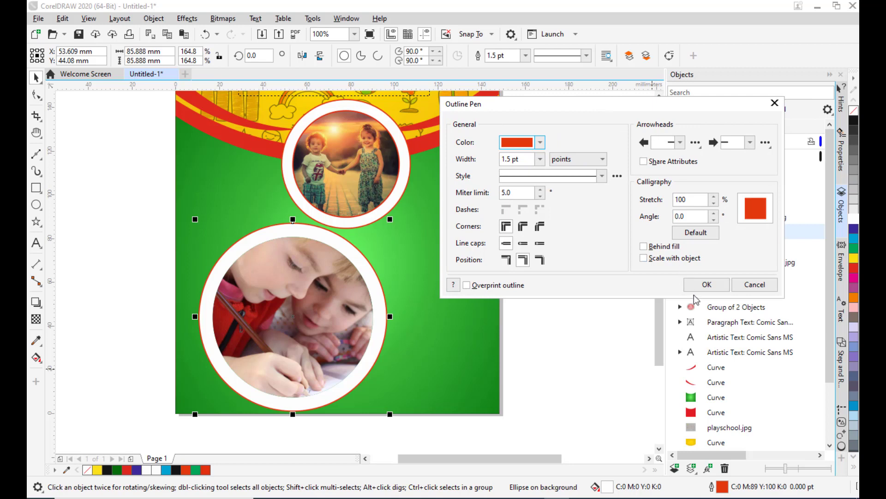
left_click(704, 284)
Give the drawing child's circular photo a red outline 1.5 pt wide as well.
left_click(301, 286)
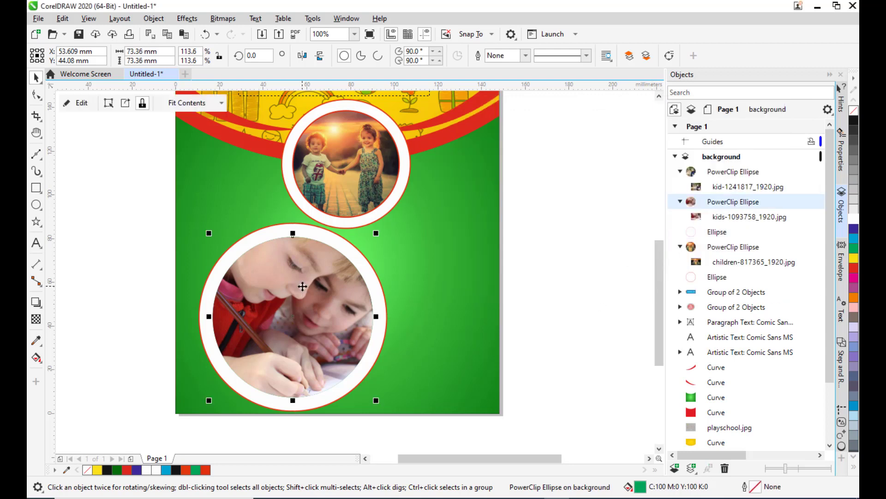
double_click(759, 489)
left_click_drag(352, 159, 532, 107)
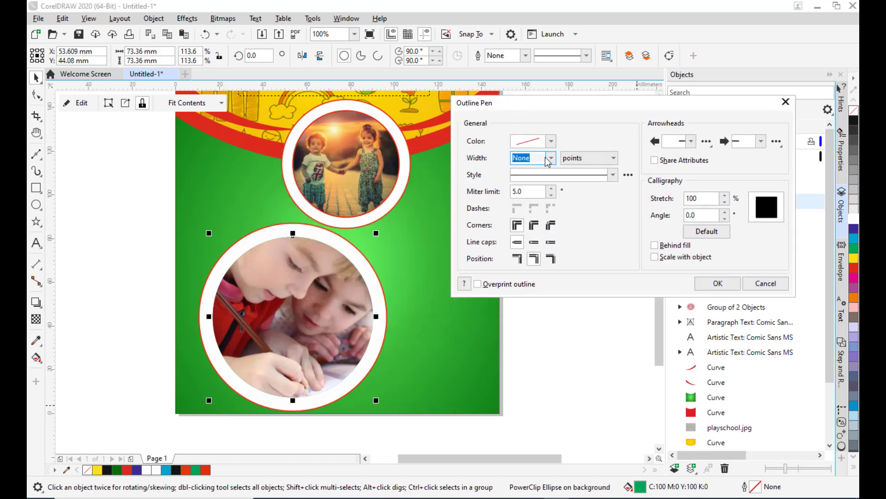
left_click(551, 158)
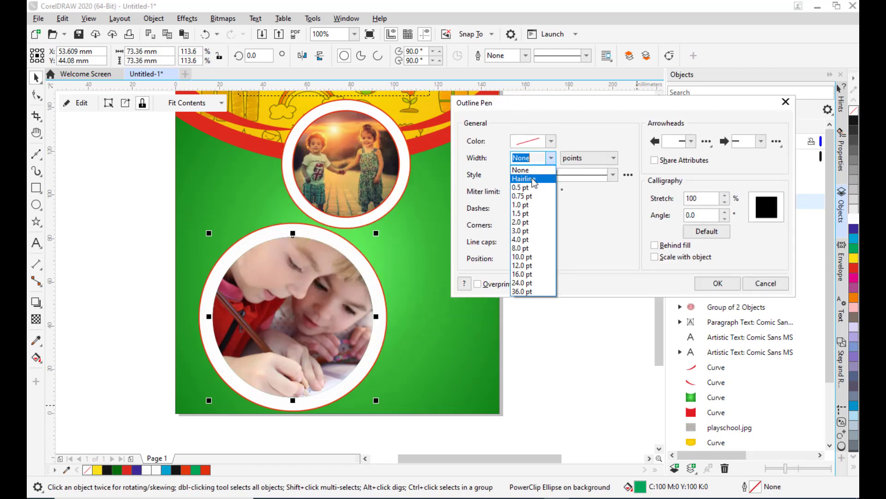
left_click(524, 213)
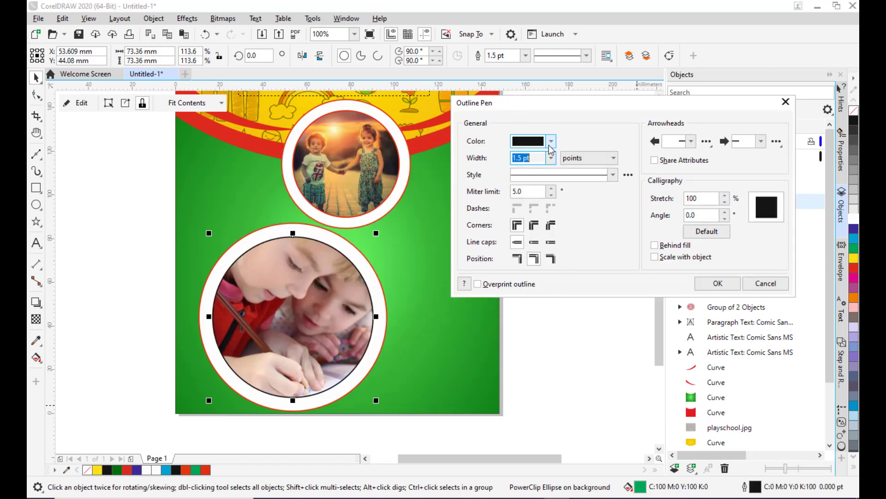
left_click(551, 141)
left_click_drag(567, 211, 634, 189)
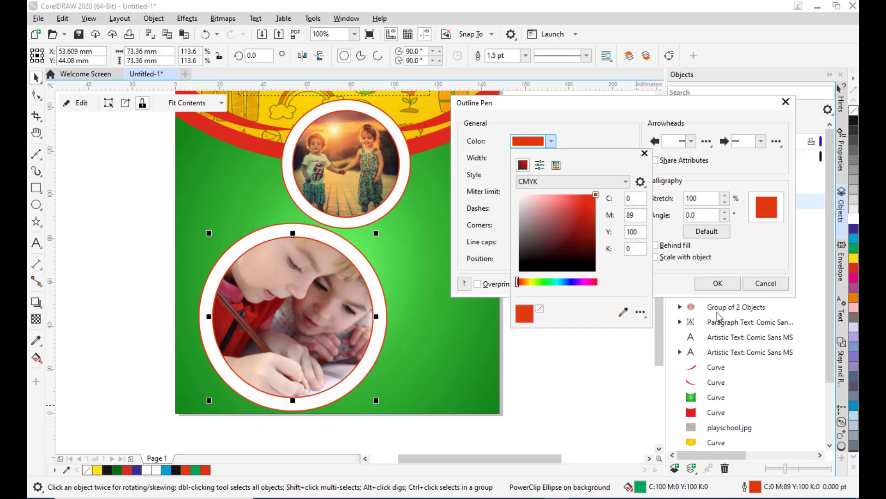
left_click(717, 283)
left_click(717, 283)
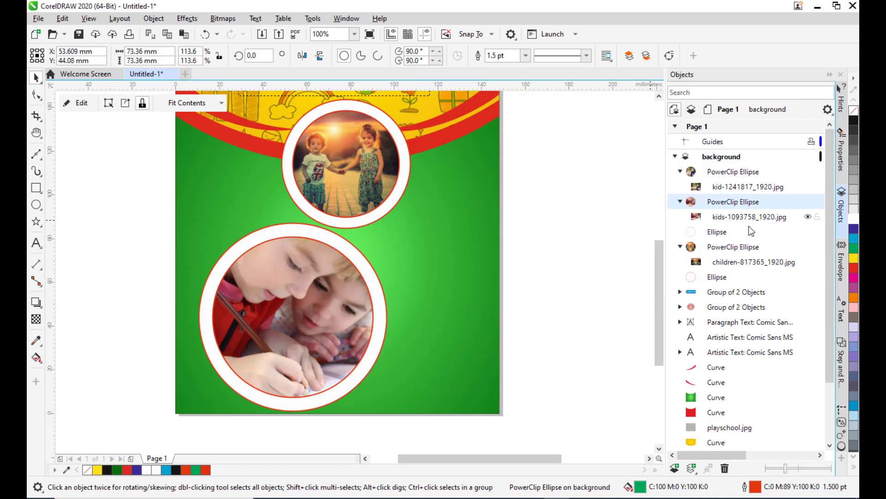
Group the drawing child's photo with its white circle frame.
left_click(715, 235, "ctrl")
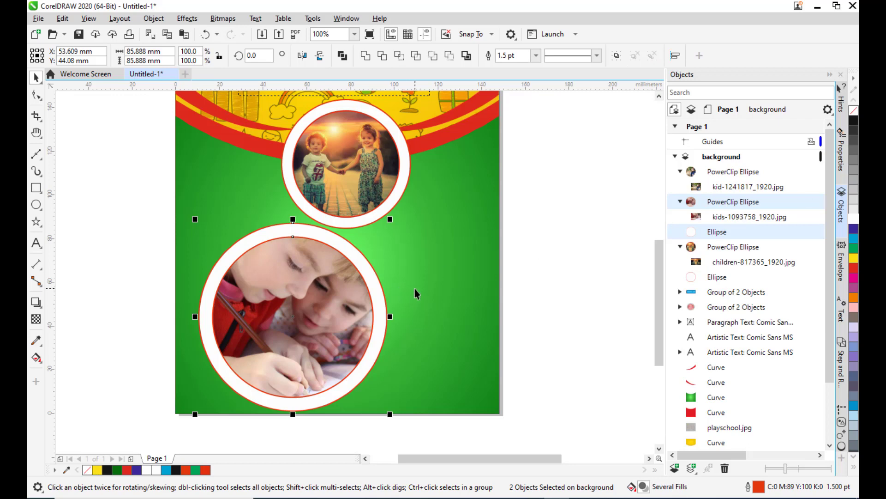
key("ctrl+g")
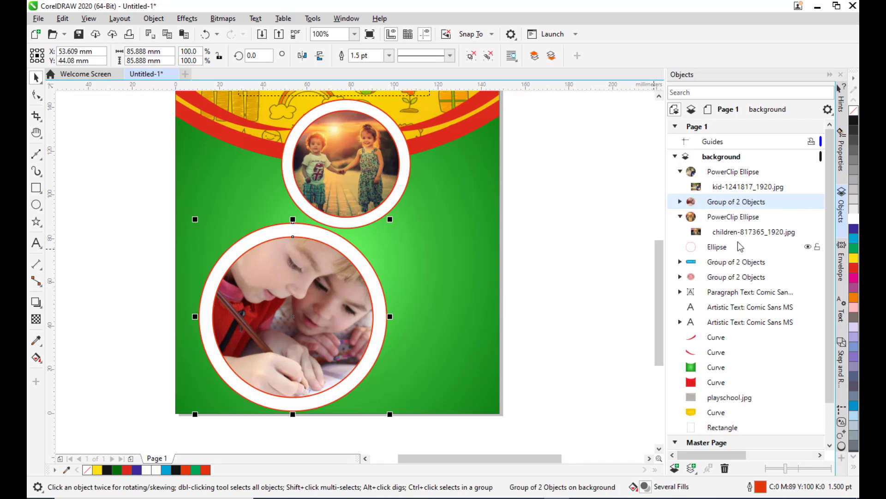
left_click(737, 175)
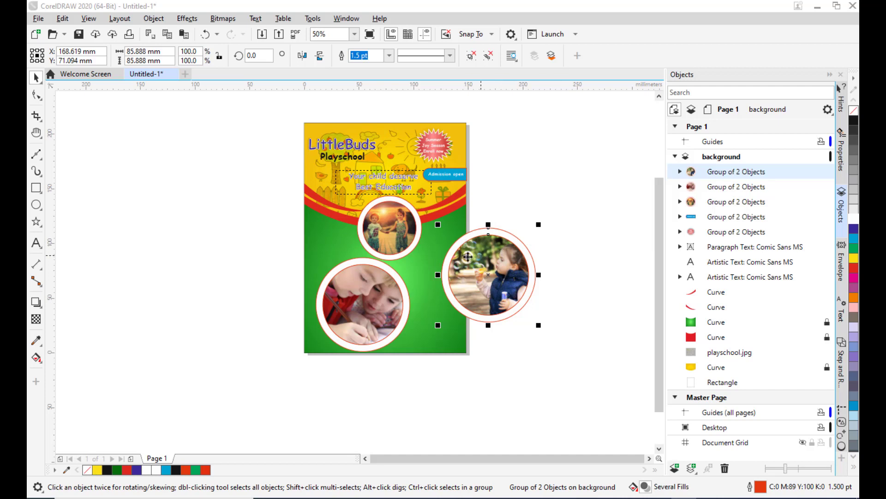
Scale the drawing child's framed photo down to about 48 mm.
left_click(386, 217)
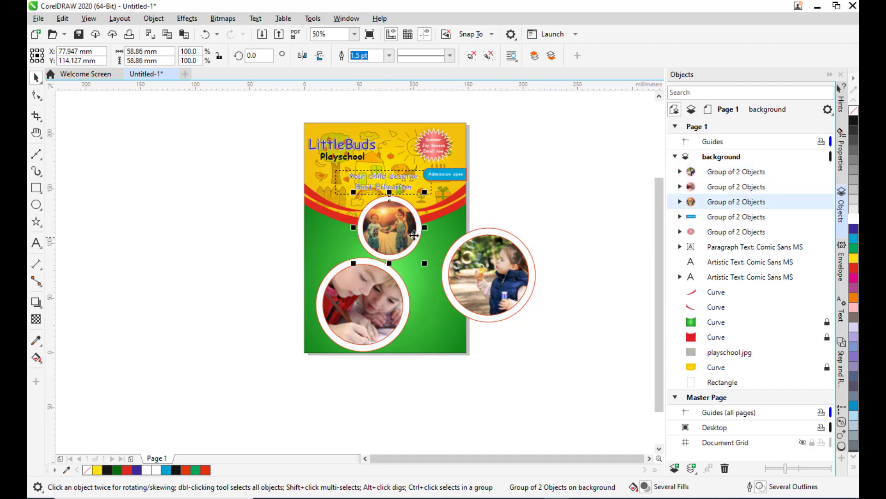
left_click(394, 273)
left_click(396, 222)
left_click(368, 291)
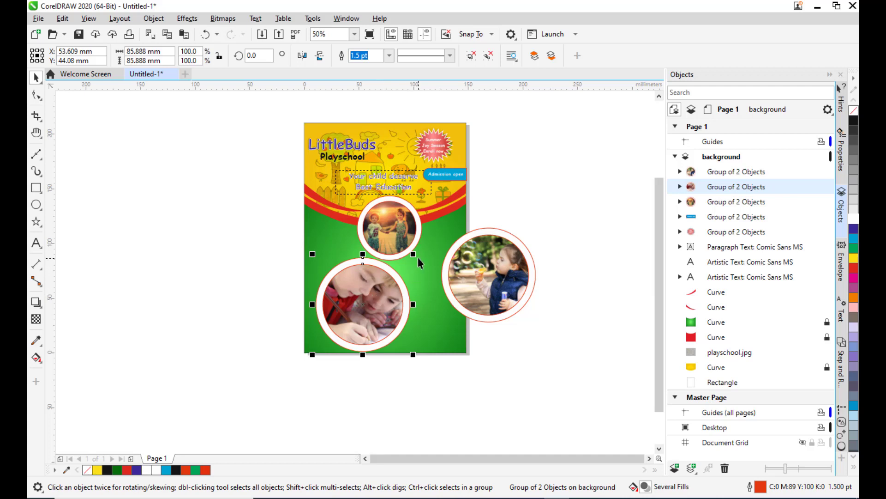
left_click_drag(413, 254, 342, 234)
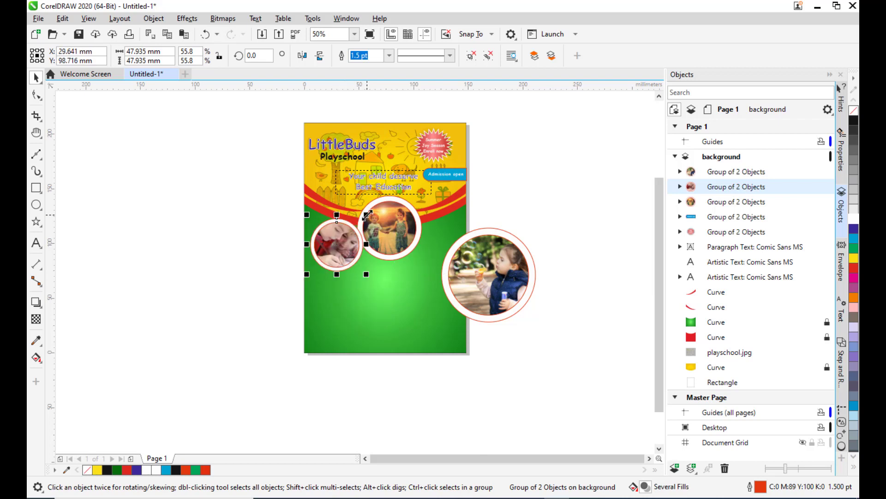
Move the bubble-blowing child's framed photo from beside the page onto the page.
left_click(528, 284)
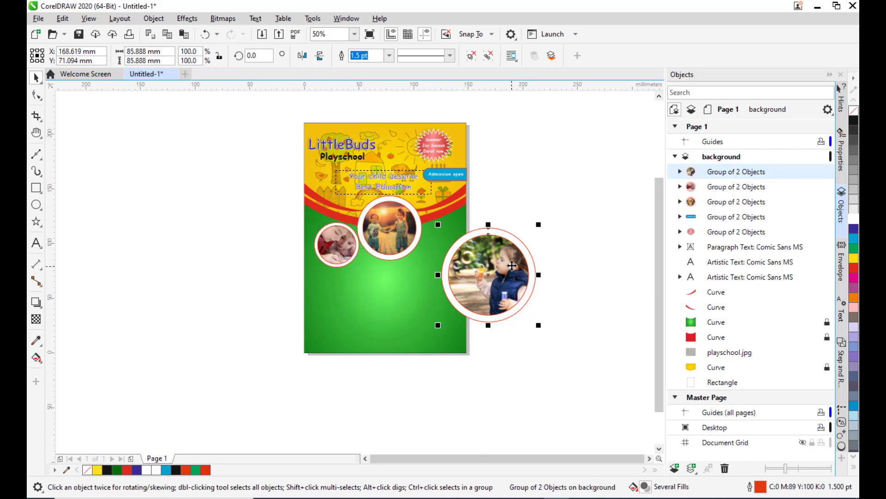
left_click_drag(513, 264, 394, 277)
scroll(402, 259, "up", 2)
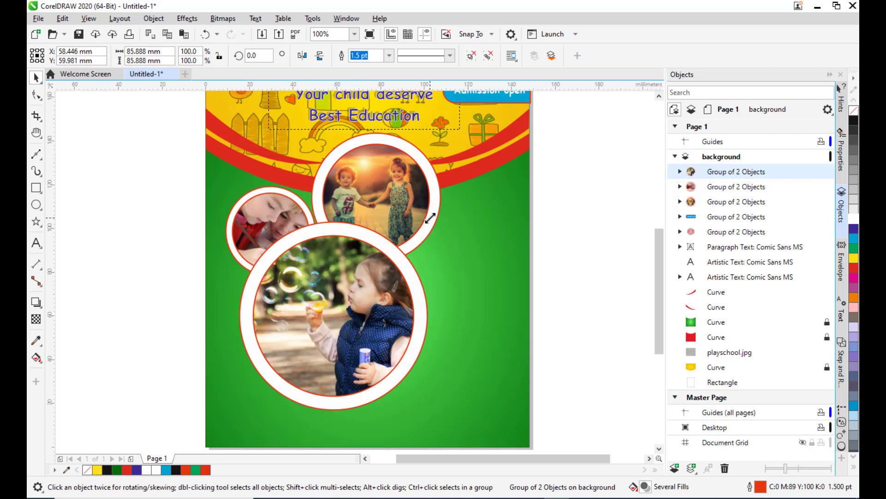
Shrink the bubble-blowing child's framed photo to about 43 mm and place it right of the top photo.
left_click_drag(430, 218, 380, 269)
left_click_drag(345, 306, 282, 223)
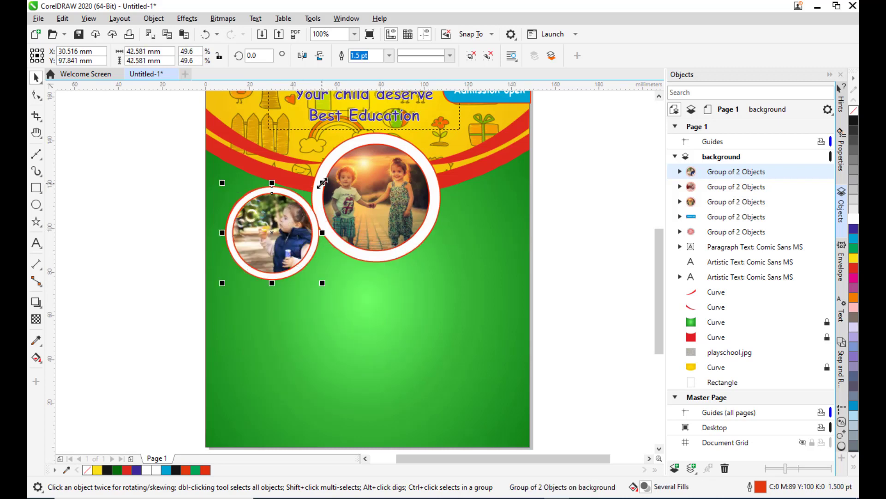
left_click_drag(322, 183, 322, 180)
left_click_drag(278, 242, 470, 237)
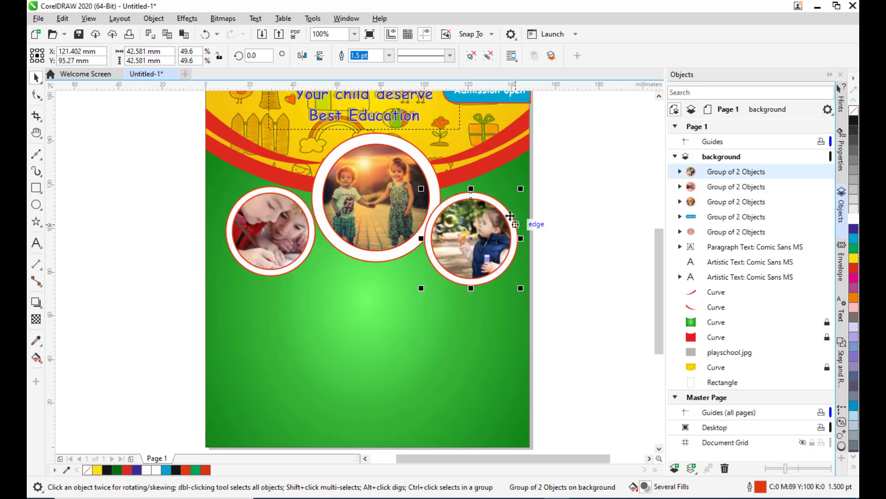
Resize the top framed photo to about 48 mm and lower it between the two side photos.
left_click(389, 200)
left_click_drag(446, 129, 423, 150)
left_click_drag(403, 199, 397, 198)
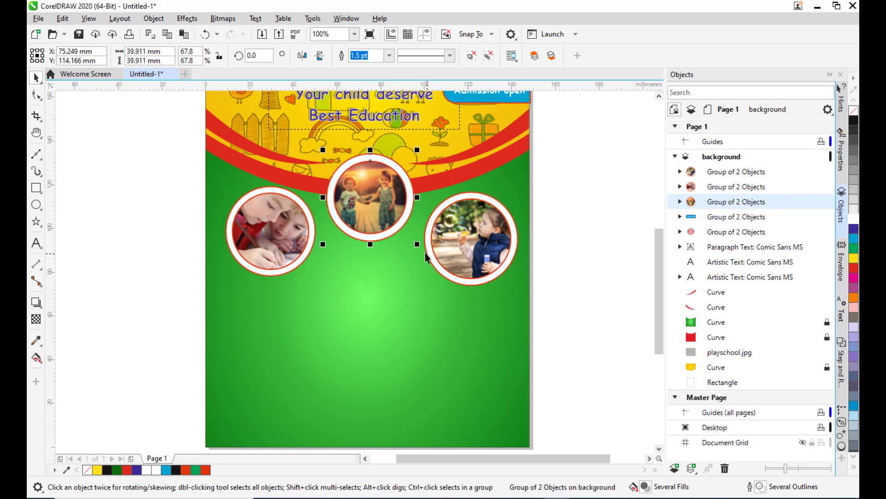
left_click_drag(417, 245, 425, 253)
left_click_drag(379, 207, 384, 227)
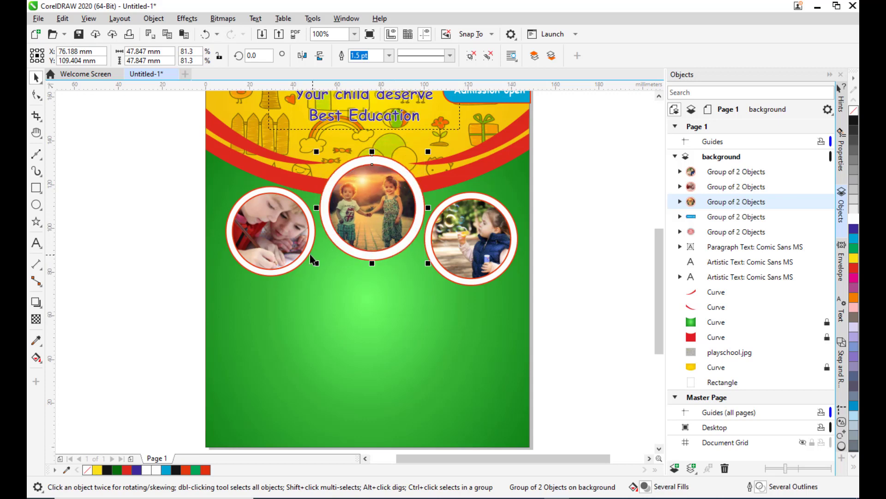
Nudge the left and right framed photos into line beside the centre photo.
left_click(279, 233)
left_click_drag(278, 233, 285, 235)
left_click(483, 248)
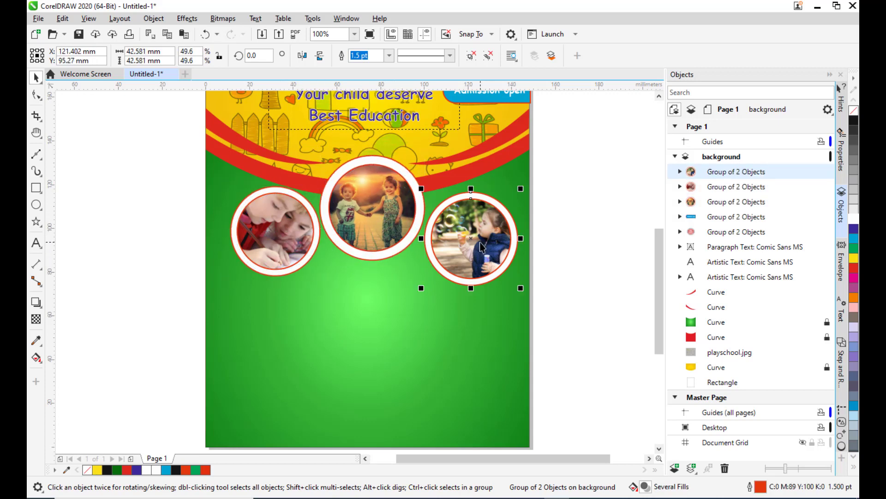
left_click_drag(480, 236, 473, 237)
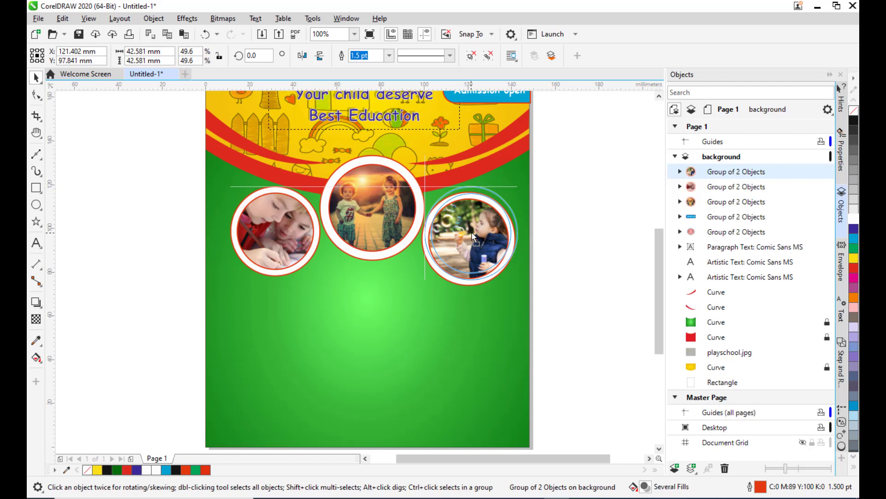
left_click_drag(472, 237, 481, 231)
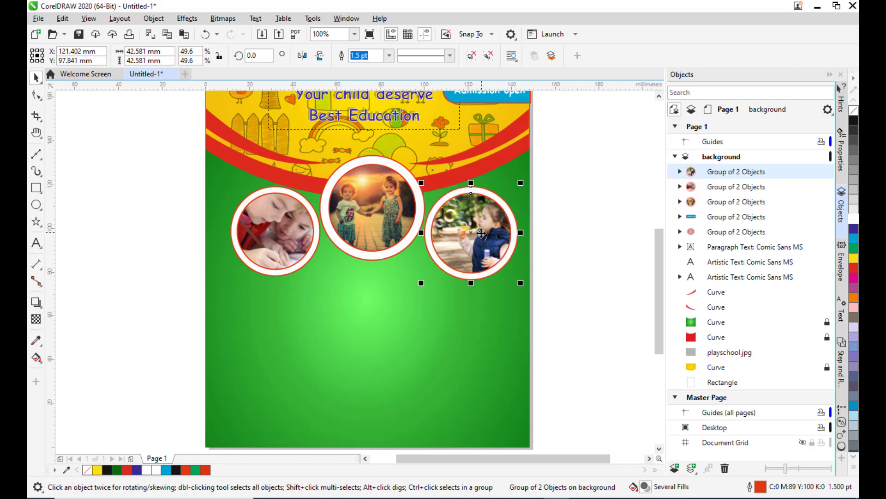
Shift the drawing child's framed photo slightly further left.
left_click(292, 253)
left_click(483, 250)
left_click(547, 230)
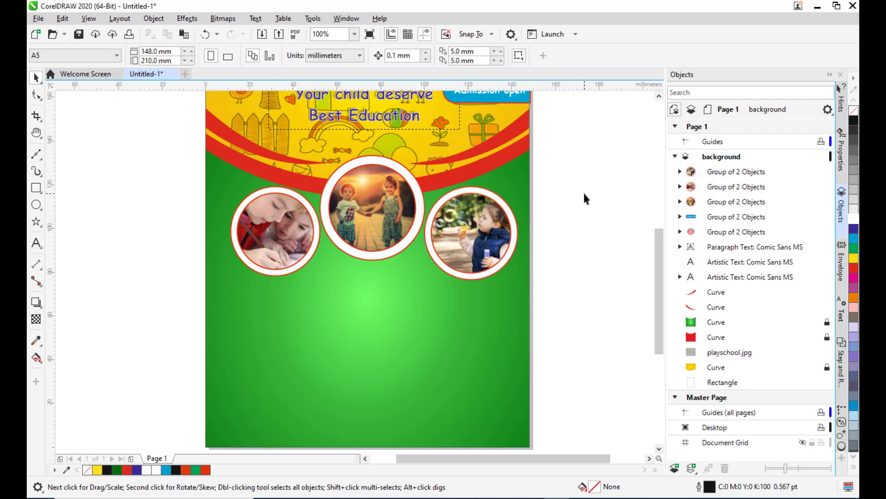
scroll(583, 191, "down", 1)
scroll(565, 189, "up", 1)
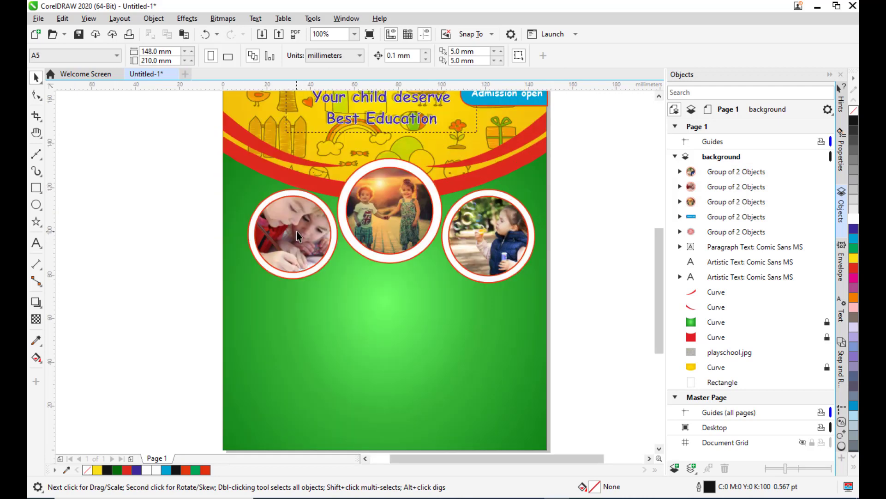
left_click_drag(297, 231, 282, 234)
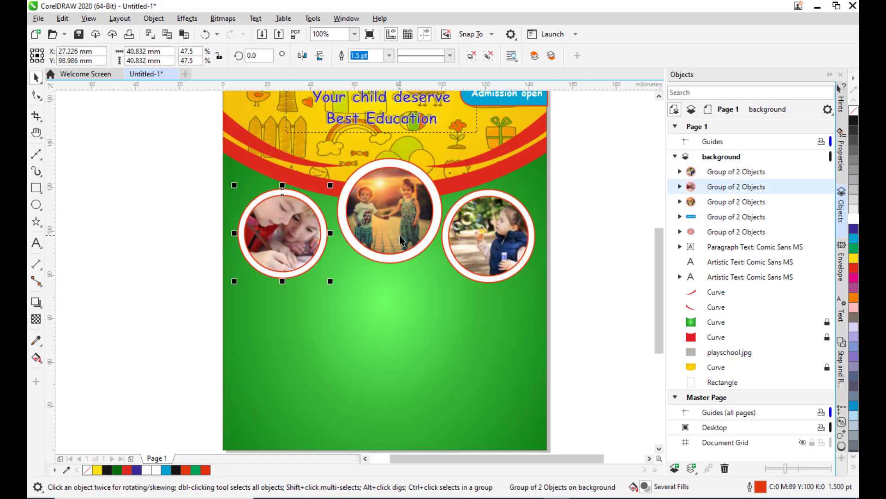
Nudge the centre framed photo slightly left to balance the row of three photos.
left_click(400, 237)
left_click(496, 226)
left_click_drag(401, 212, 396, 211)
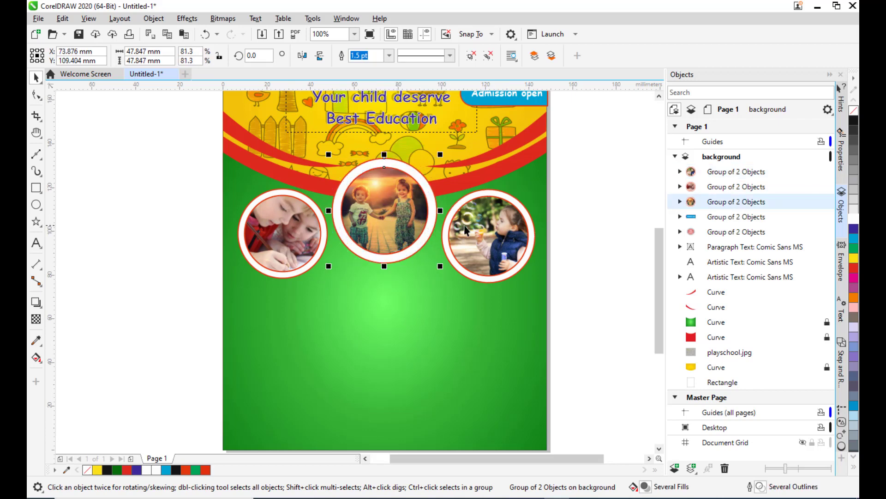
Nudge the bubble-blowing child's framed photo slightly down and right to align the row.
left_click(491, 239)
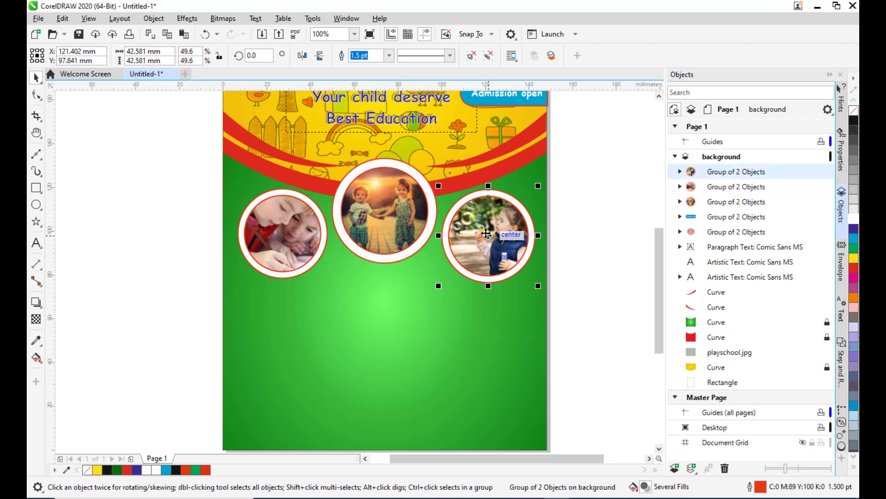
left_click_drag(488, 234, 489, 236)
left_click(581, 162)
scroll(598, 179, "down", 2)
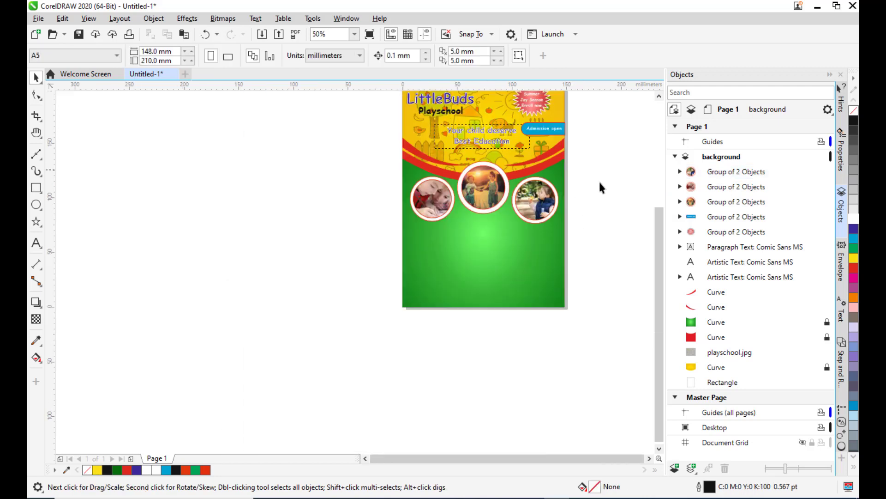
scroll(606, 188, "up", 2)
scroll(550, 191, "down", 2)
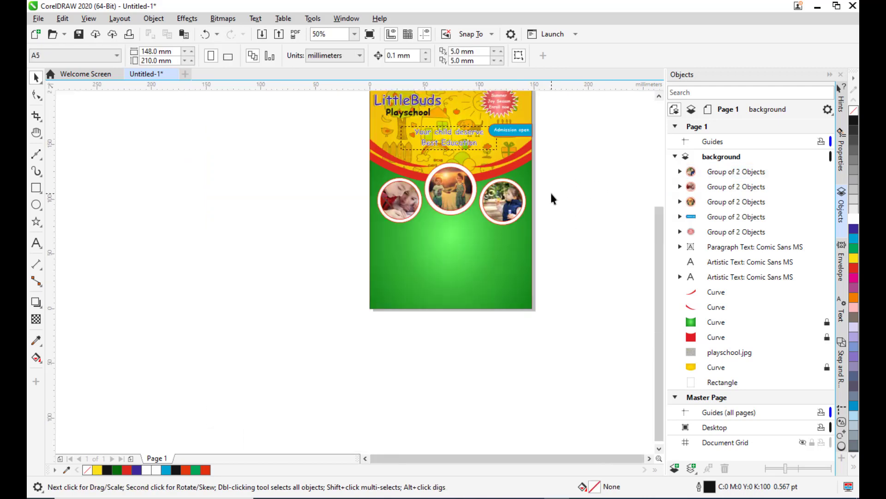
Draw a rectangle about 37 × 43 mm below the left photo and fill it red.
key("h")
left_click_drag(446, 186, 376, 219)
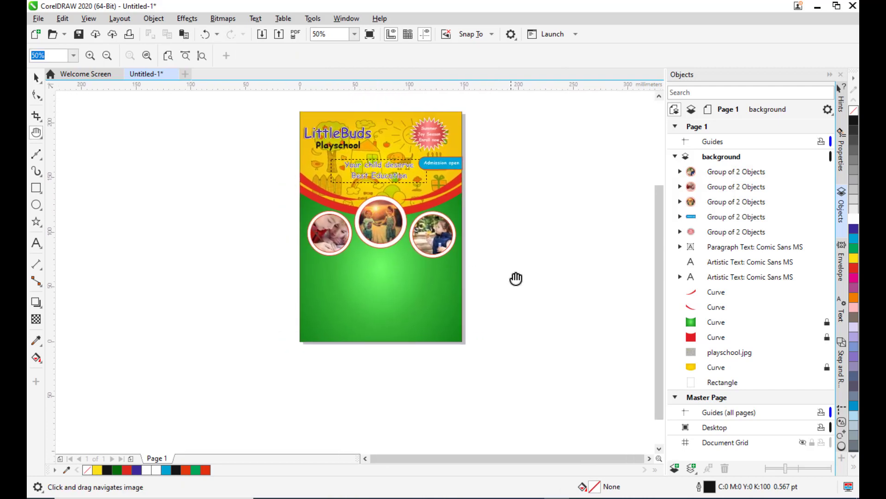
left_click_drag(408, 252, 439, 252)
mouse_move(413, 283)
left_mouse_down()
mouse_move(421, 245)
mouse_move(417, 267)
left_mouse_up()
scroll(441, 226, "up", 1)
left_click_drag(404, 316, 349, 246)
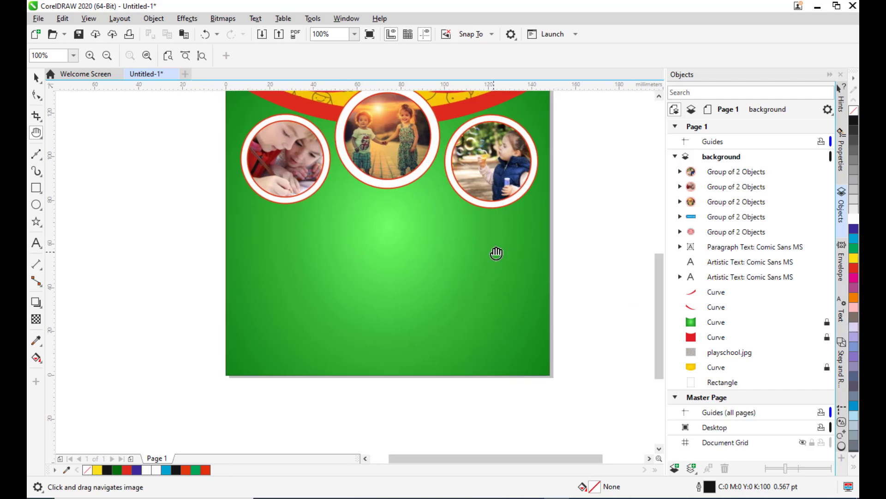
left_click_drag(496, 253, 486, 263)
key("F6")
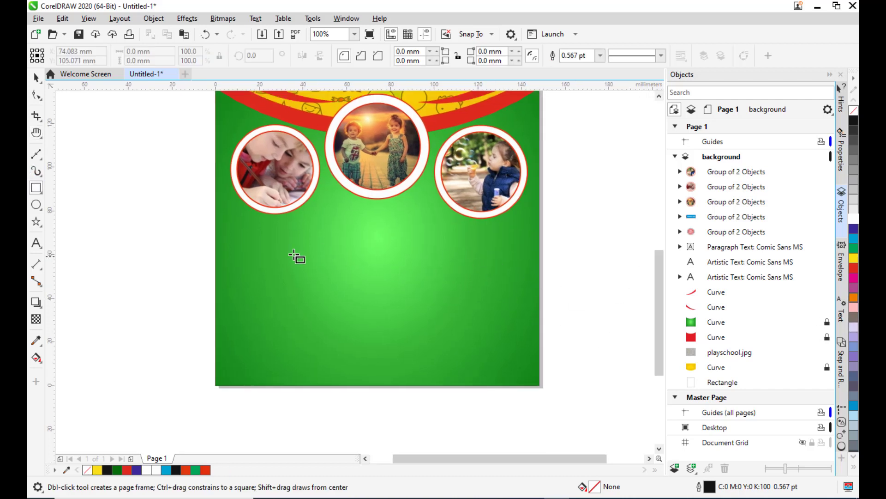
left_click_drag(267, 247, 351, 344)
left_click(854, 269)
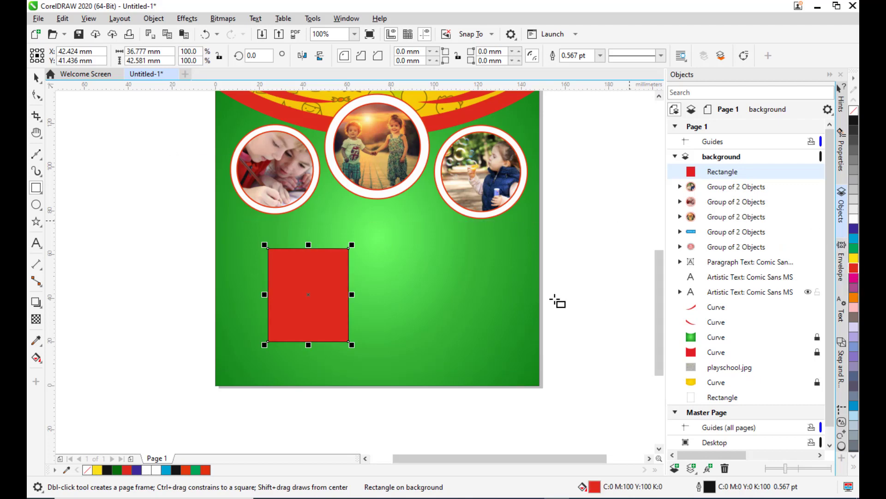
Remove the red rectangle's outline.
left_click(37, 84)
left_click(190, 222)
left_click(296, 263)
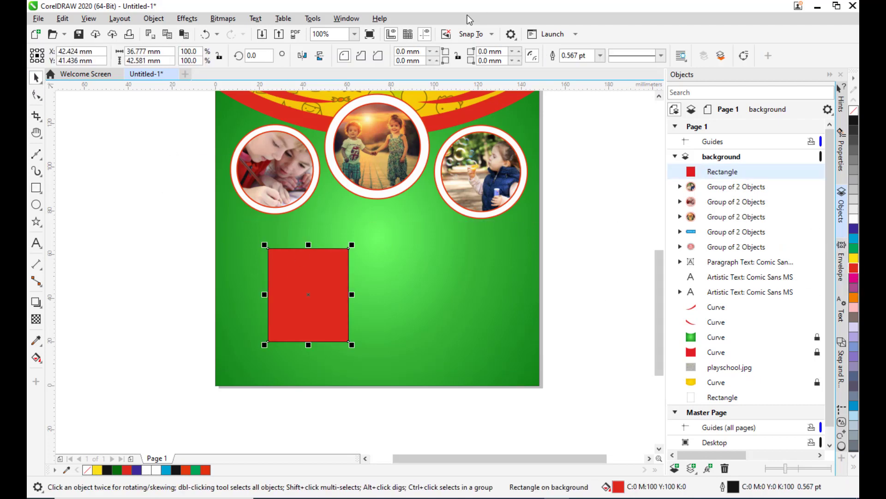
left_click(600, 56)
left_click(580, 68)
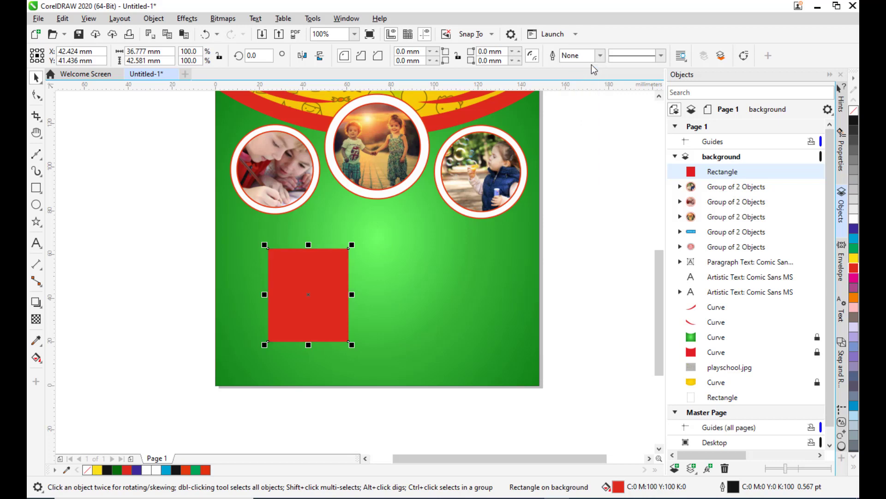
Round the rectangle's top corners to about 7.9 mm while keeping the bottom corners square.
left_click(37, 95)
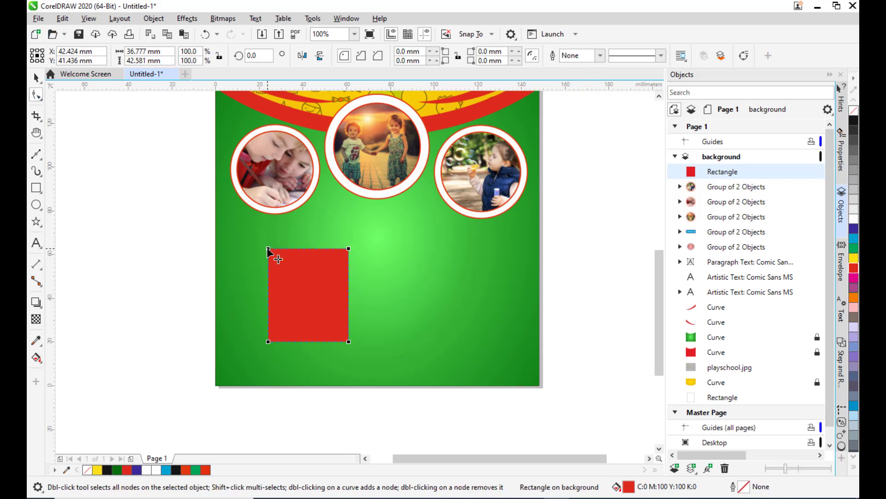
left_click_drag(269, 249, 285, 252)
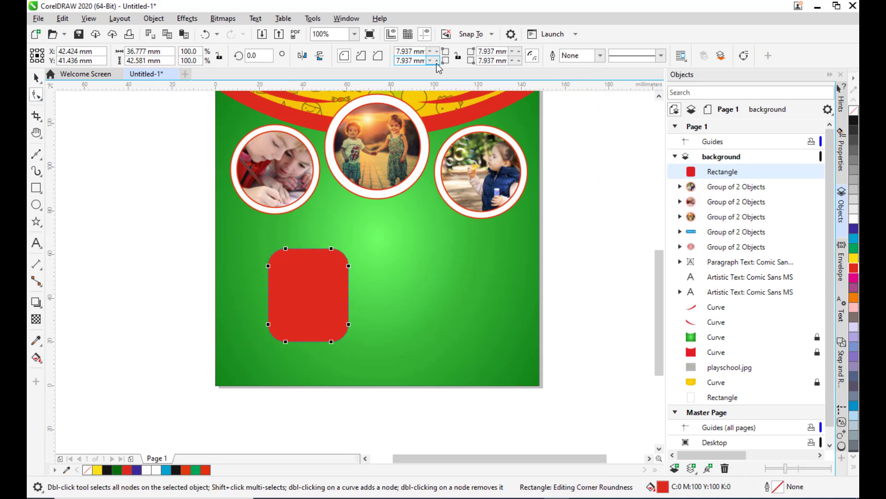
left_click_drag(433, 61, 438, 206)
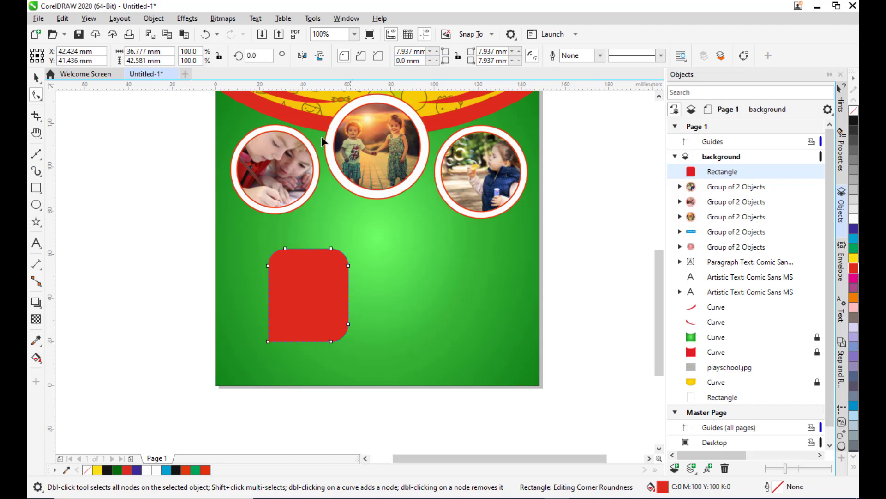
left_click_drag(512, 65, 533, 243)
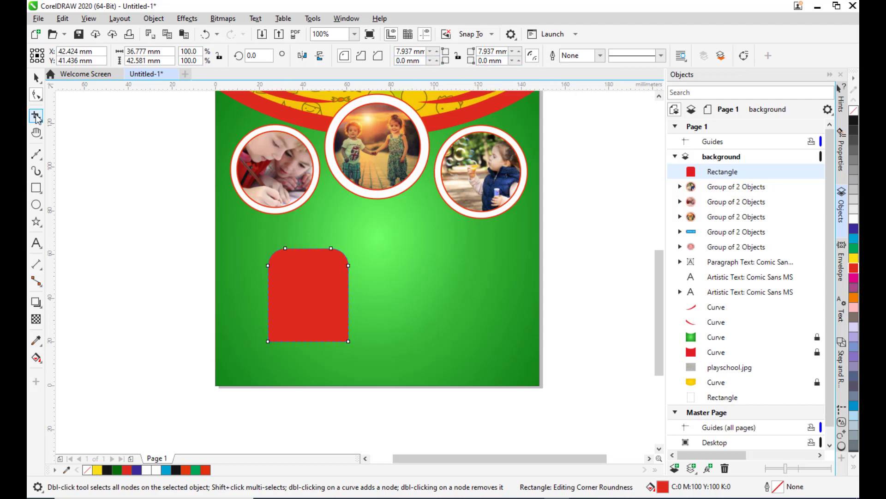
Resize the rounded rectangle to about 28 × 32 mm.
left_click(36, 77)
left_click_drag(332, 271, 323, 241)
left_click_drag(292, 271, 287, 252)
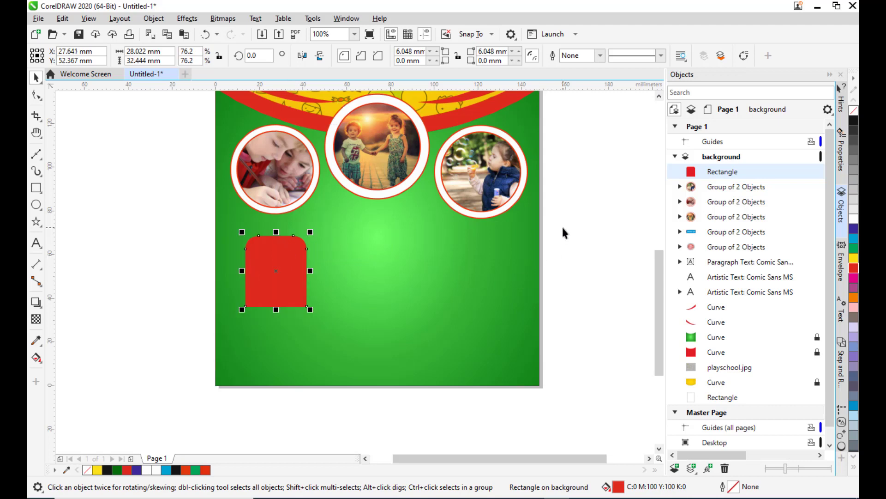
Apply the REDGRADIENT fountain fill preset to the rounded rectangle.
key("F11")
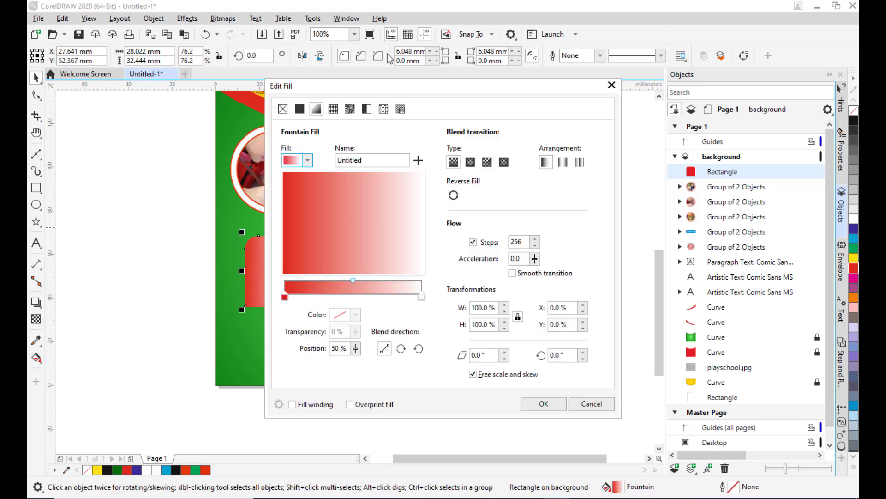
left_click_drag(398, 85, 522, 40)
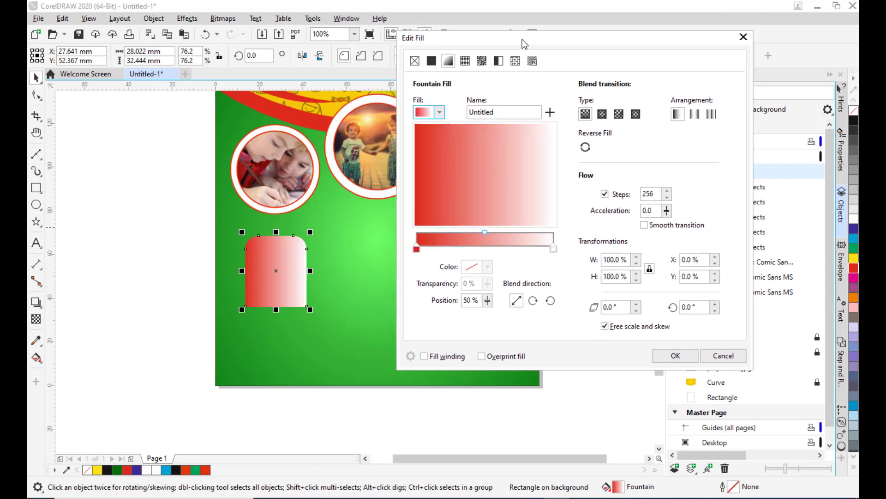
left_click(440, 112)
left_click(485, 266)
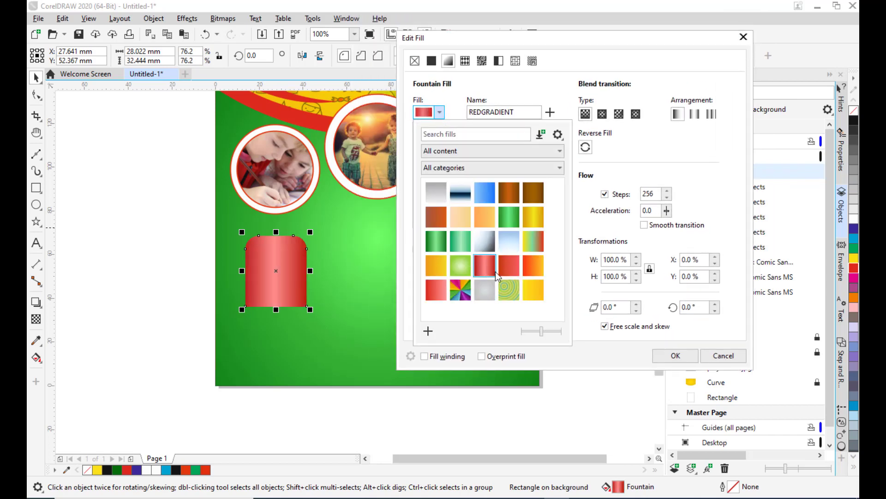
left_click(499, 45)
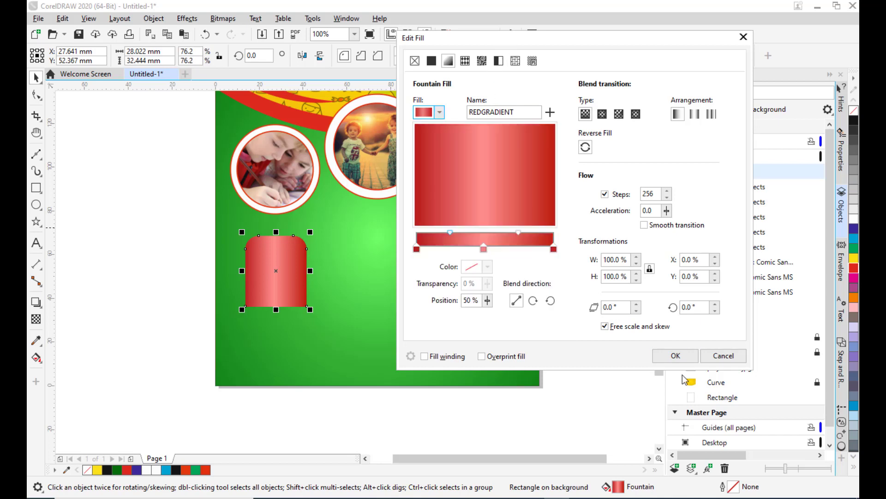
left_click(676, 355)
Set the rectangle's outline width to 1.5 pt.
left_click(275, 258)
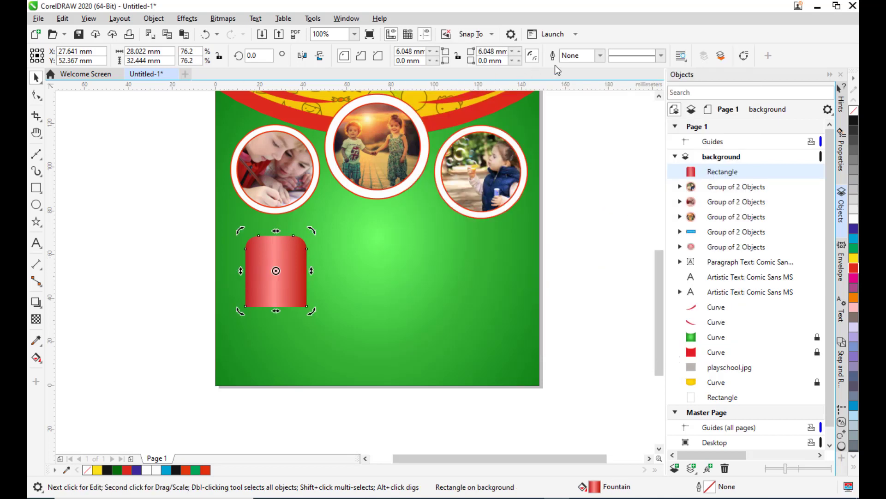
left_click(600, 55)
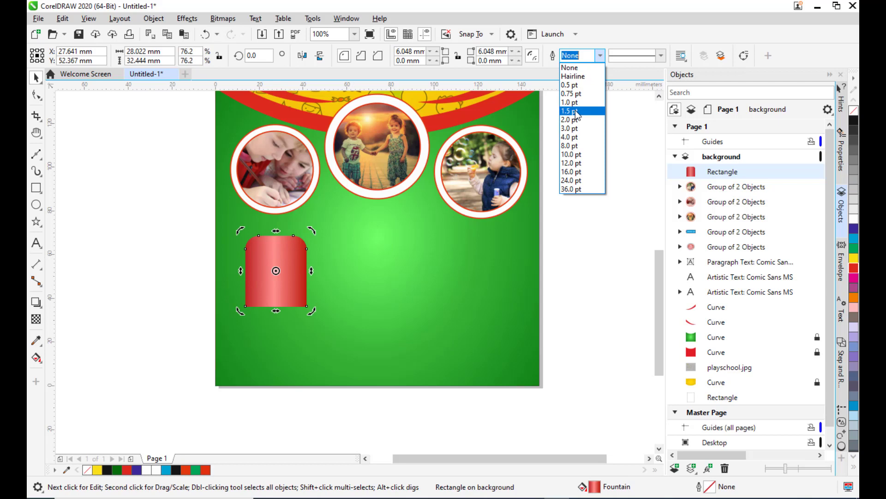
left_click(575, 110)
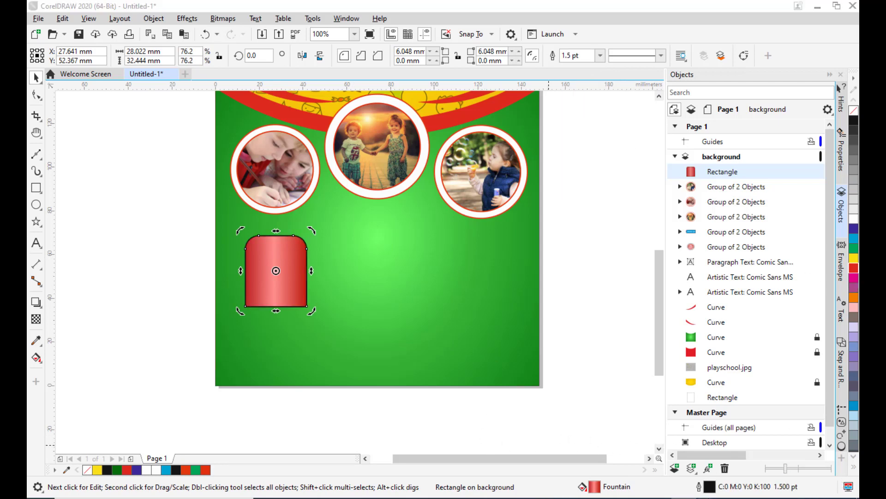
Give the rectangle a white hairline outline.
double_click(710, 490)
left_click_drag(379, 153, 545, 85)
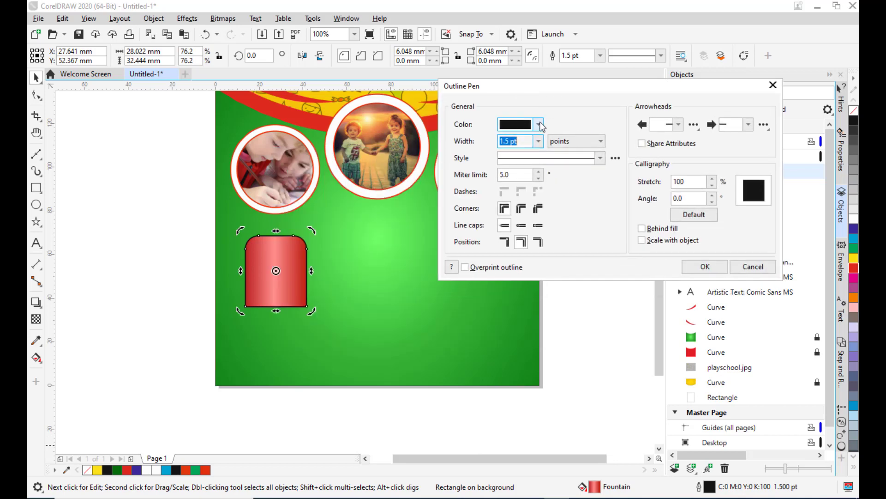
left_click(540, 122)
left_click_drag(527, 184, 483, 180)
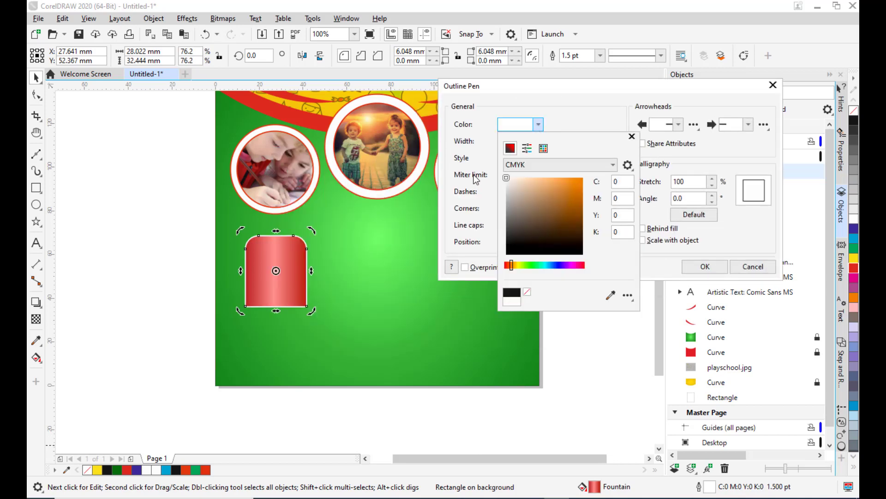
left_click(476, 178)
left_click(538, 141)
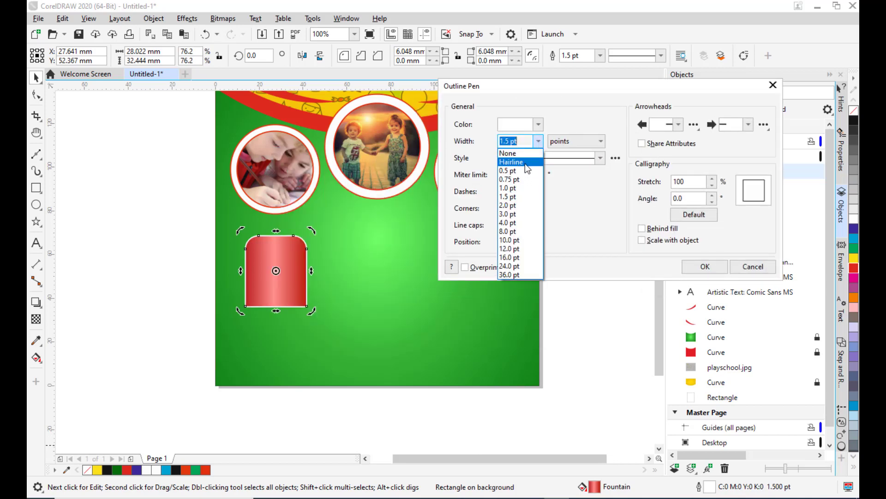
left_click(525, 163)
left_click_drag(558, 85, 488, 80)
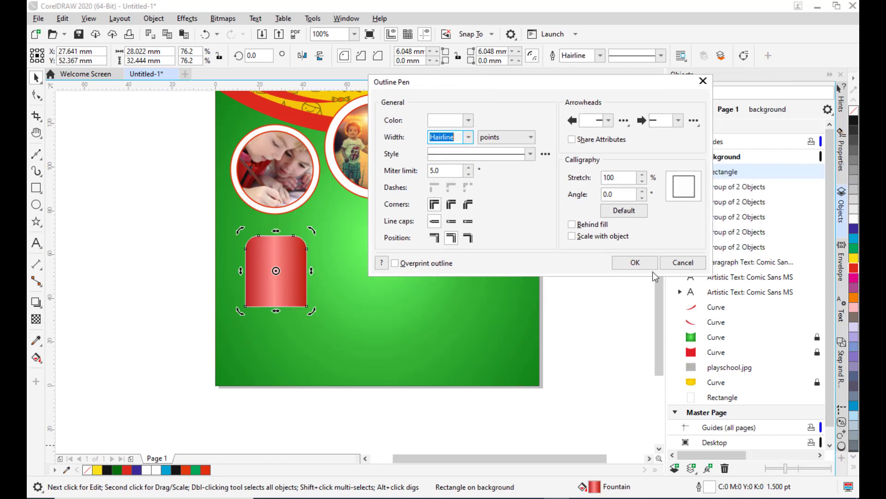
left_click(629, 263)
Duplicate the rounded rectangle twice to form a row of three buttons below the photos.
left_click(287, 273)
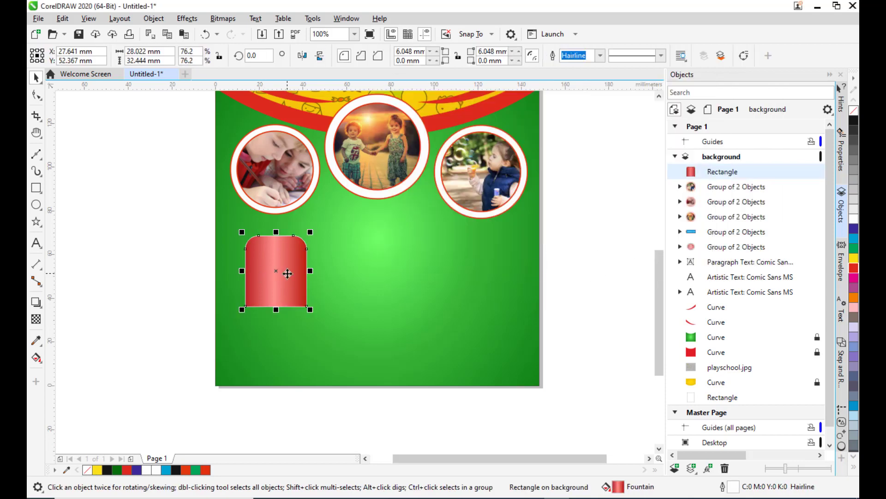
key("ctrl+d")
left_click_drag(291, 258, 376, 262)
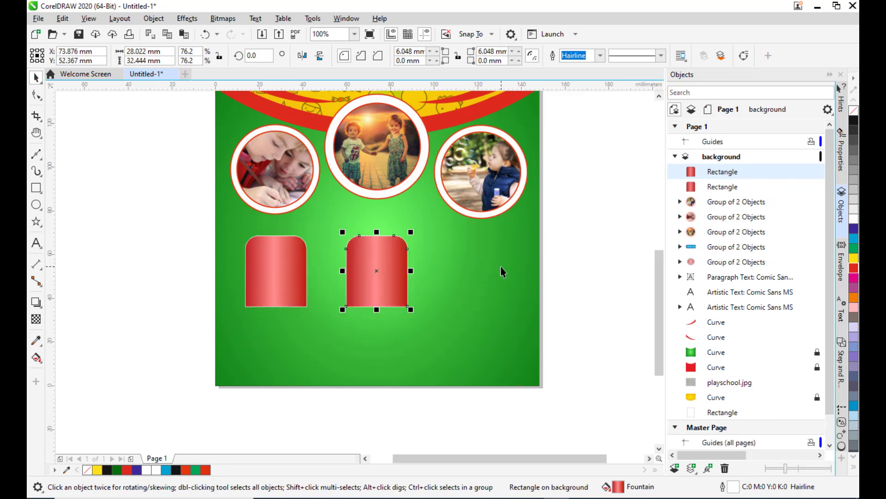
key("ctrl+d")
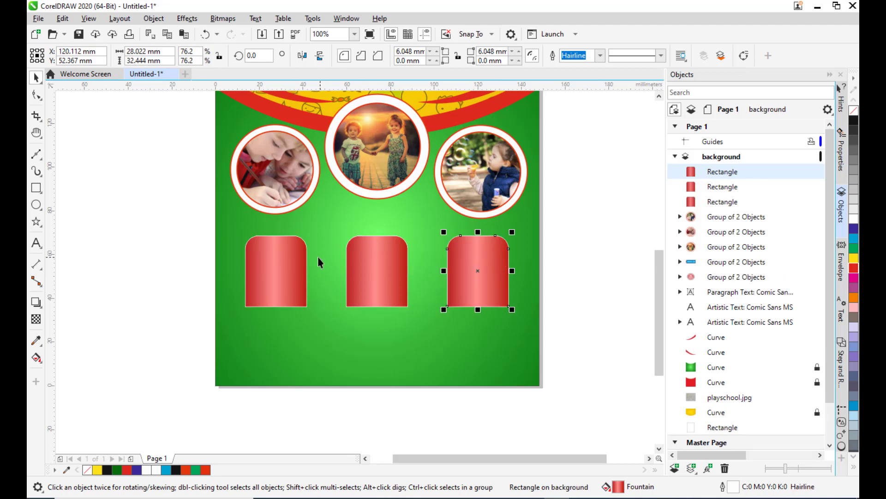
Inspect the spacing of the three button rectangles beneath the photos.
left_click(269, 256)
left_click(391, 273)
left_click(503, 275)
left_click(272, 274)
left_click(355, 270)
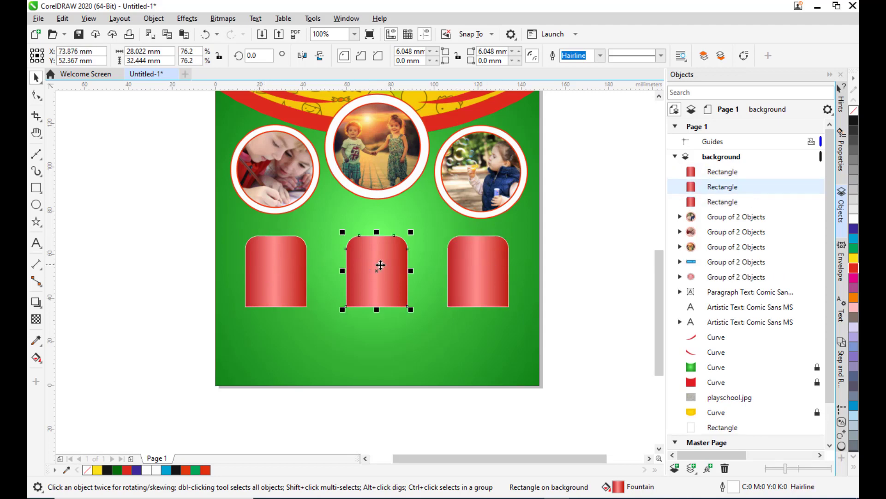
scroll(579, 194, "down", 1)
scroll(562, 189, "up", 1)
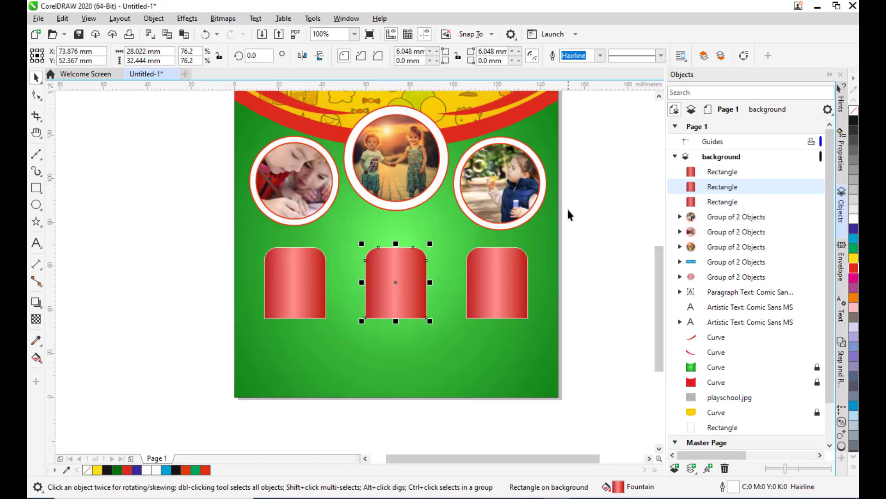
key("h")
left_click_drag(504, 229, 469, 230)
scroll(459, 207, "down", 1)
scroll(458, 211, "up", 1)
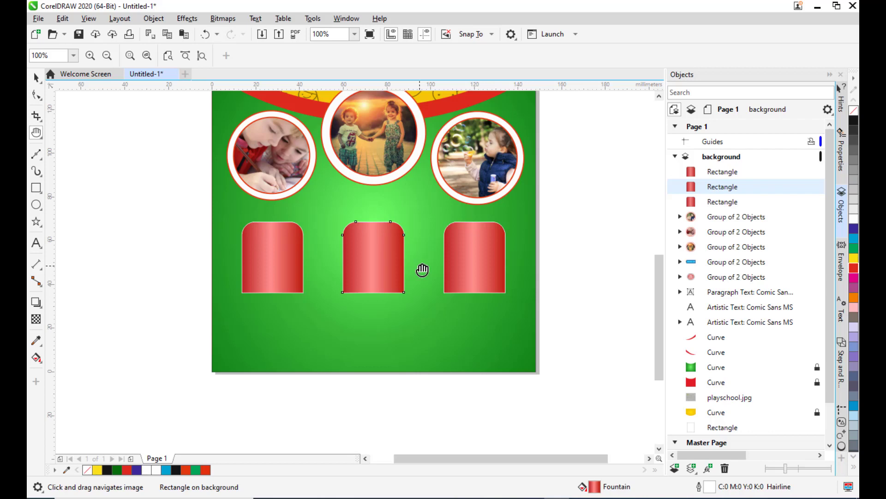
Copy the "Special Features" line from the Notepad text file and paste it as artistic text above the three buttons.
left_click(33, 241)
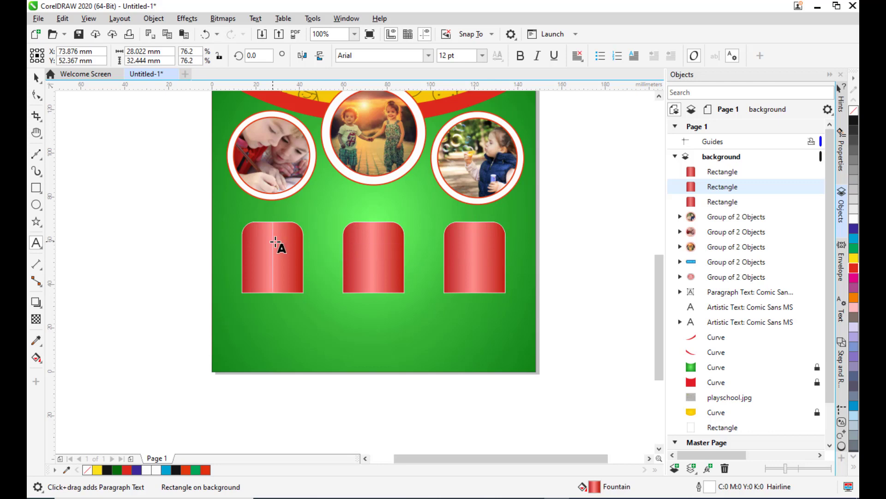
left_click(581, 498)
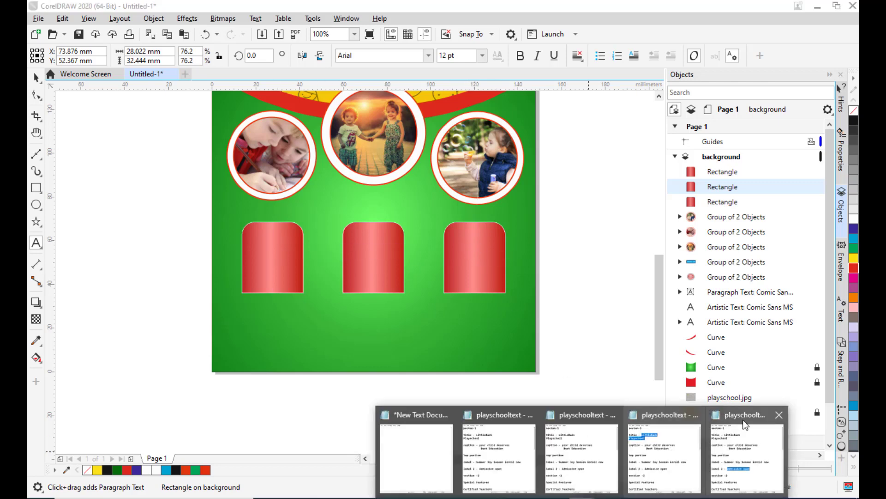
left_click(745, 425)
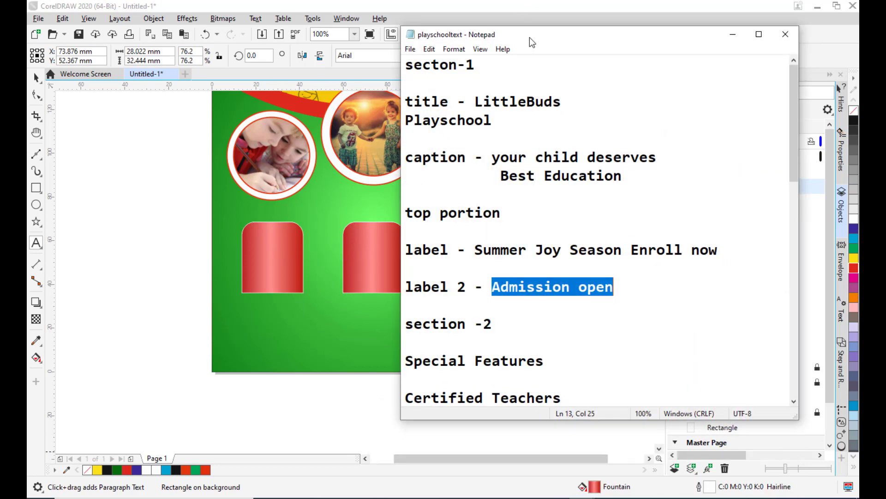
left_click_drag(533, 43, 416, 39)
scroll(465, 256, "down", 2)
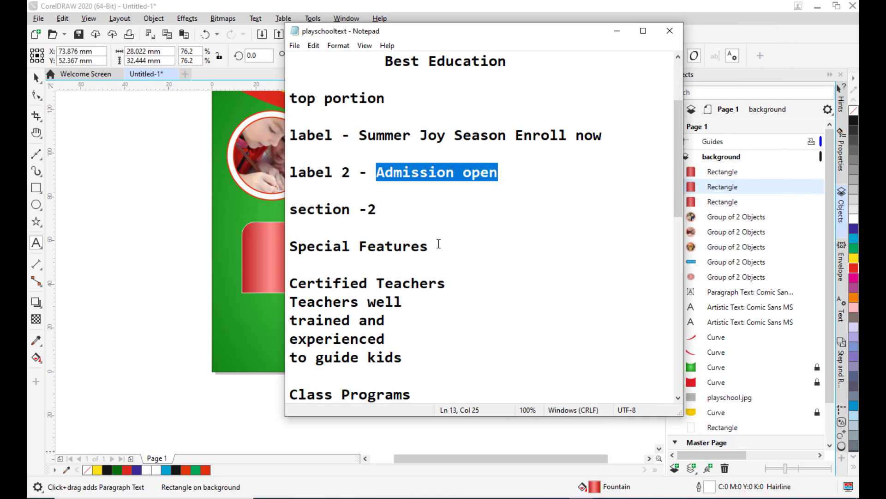
left_click_drag(439, 243, 278, 247)
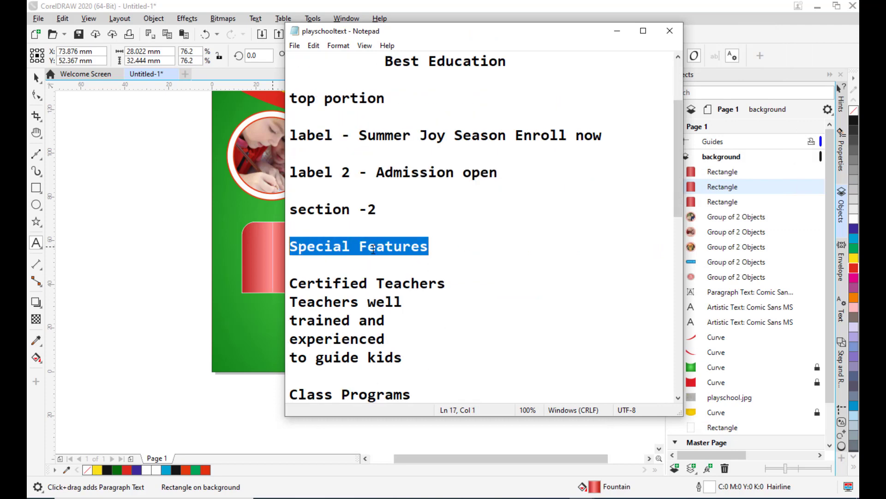
right_click(373, 249)
left_click(455, 285)
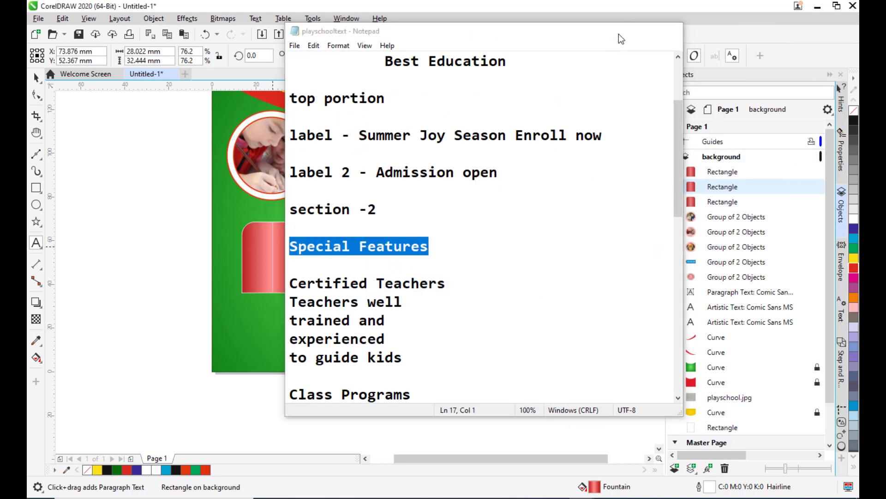
left_click(330, 208)
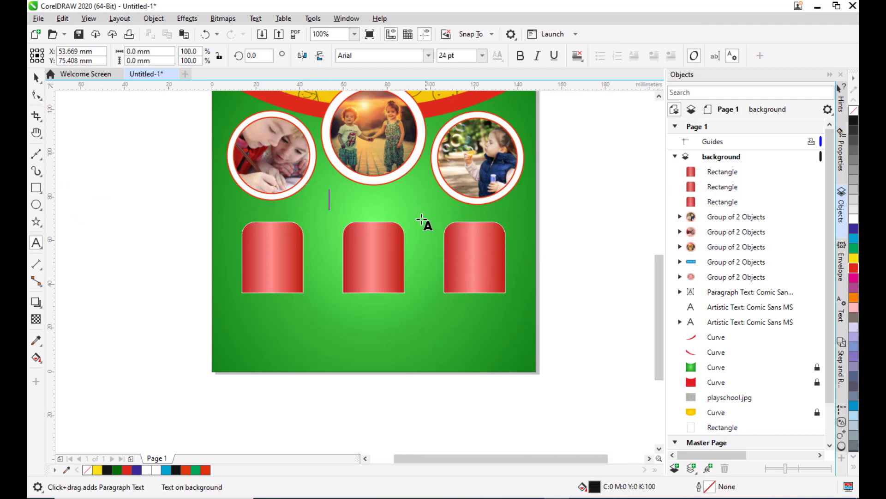
key("ctrl+v")
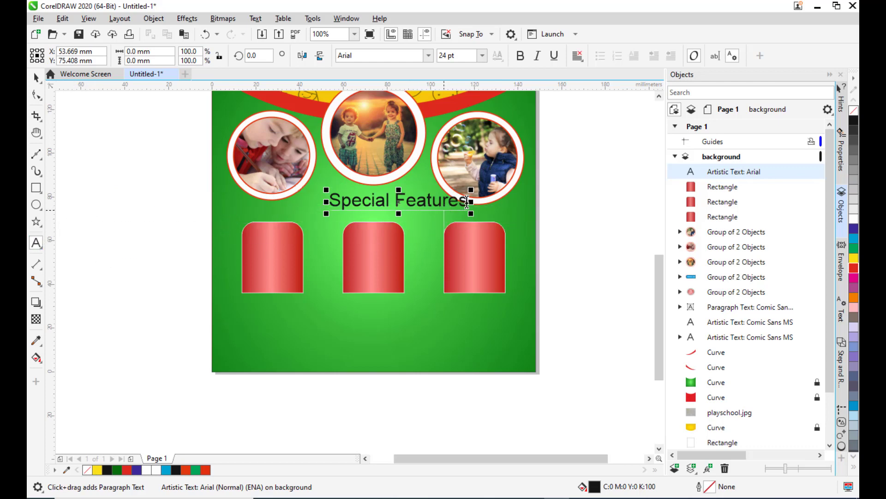
Set the Special Features text to Comic Sans MS with a white fill.
left_click_drag(466, 203, 326, 203)
left_click(380, 54)
type("Comic Sans MS")
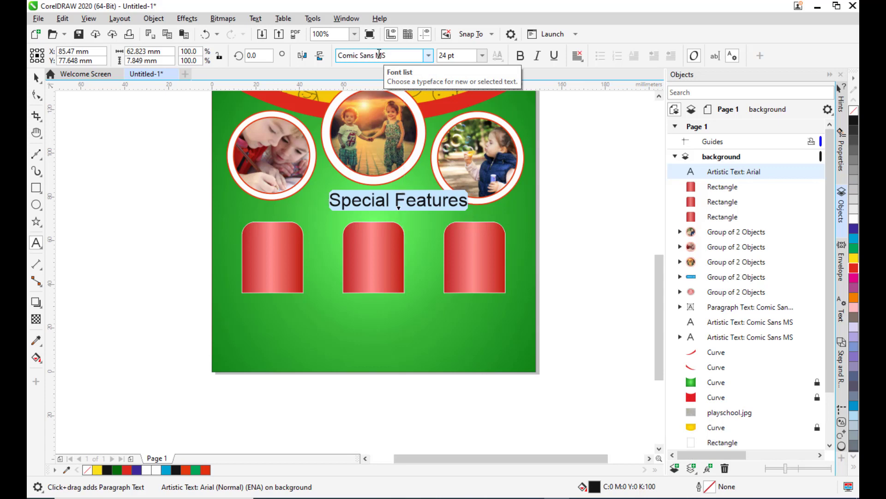
key("Return")
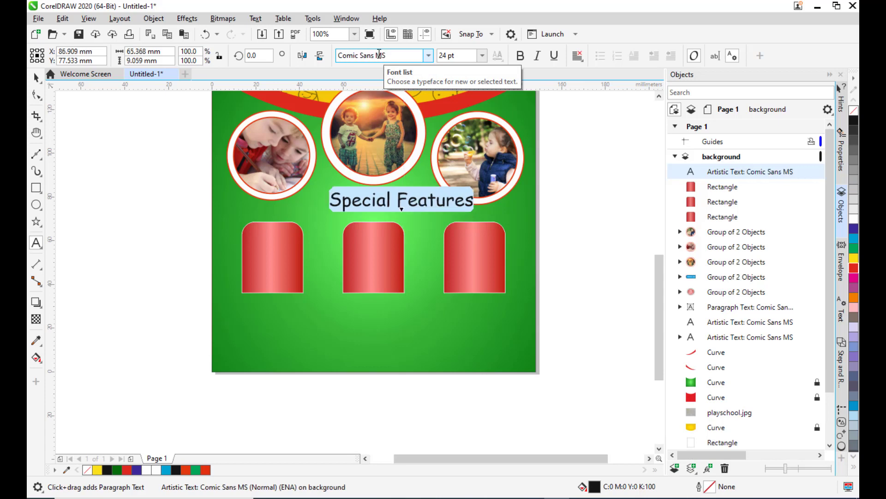
left_click(854, 219)
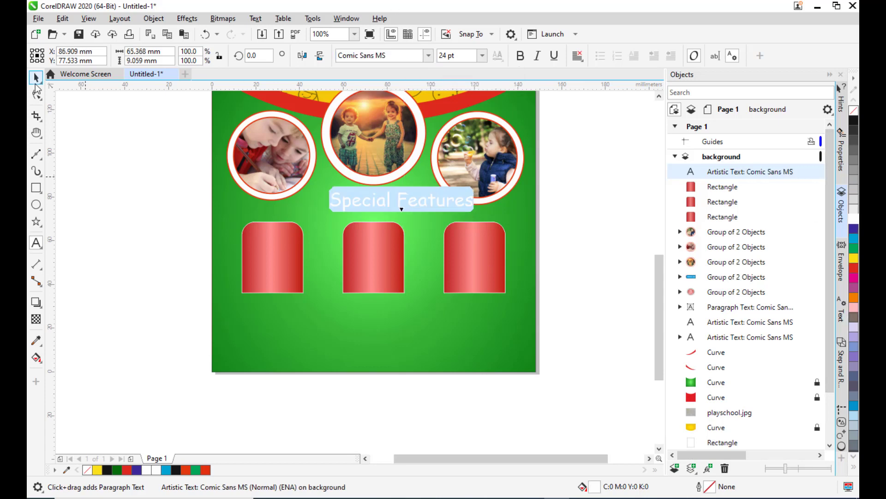
Centre the Special Features heading above the buttons and scale it down to about 19 pt.
left_click(37, 80)
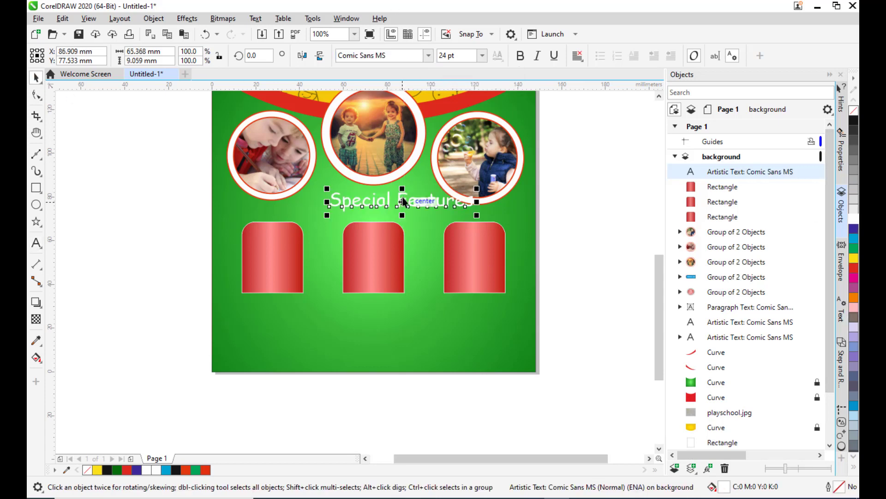
left_click_drag(401, 203, 374, 208)
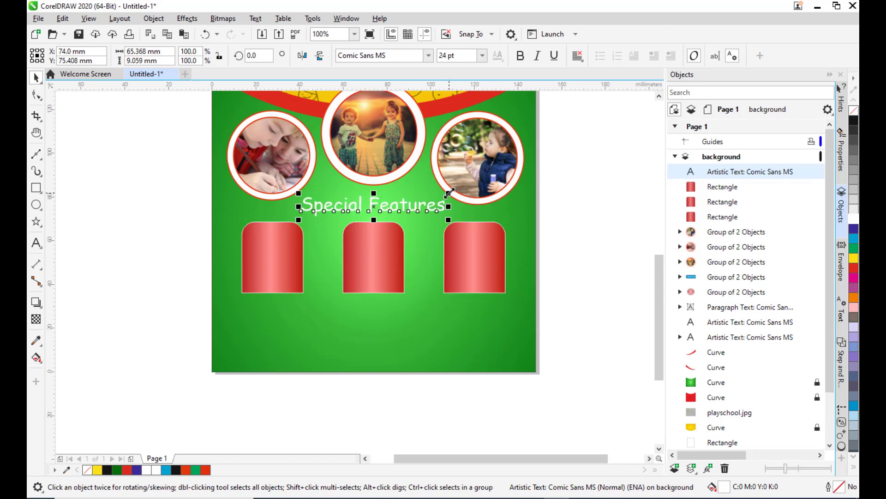
left_click_drag(450, 193, 438, 195)
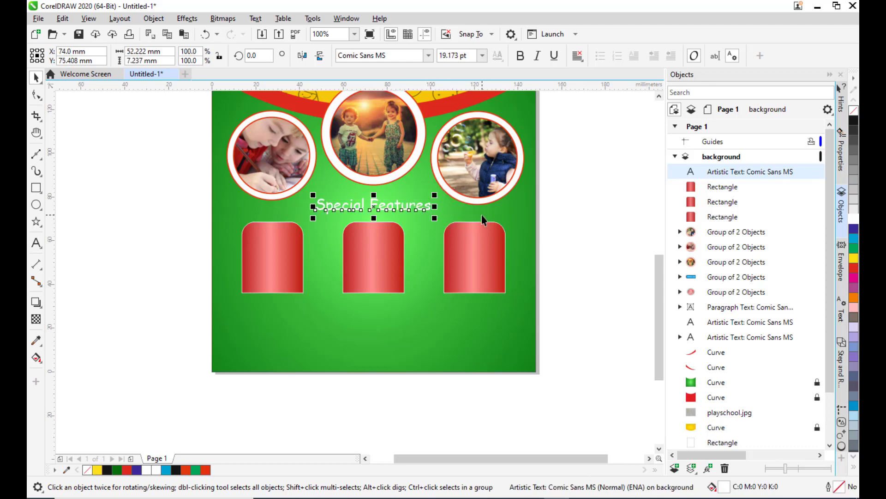
Make the heading bold and shrink it further to about 17 pt.
left_click(520, 58)
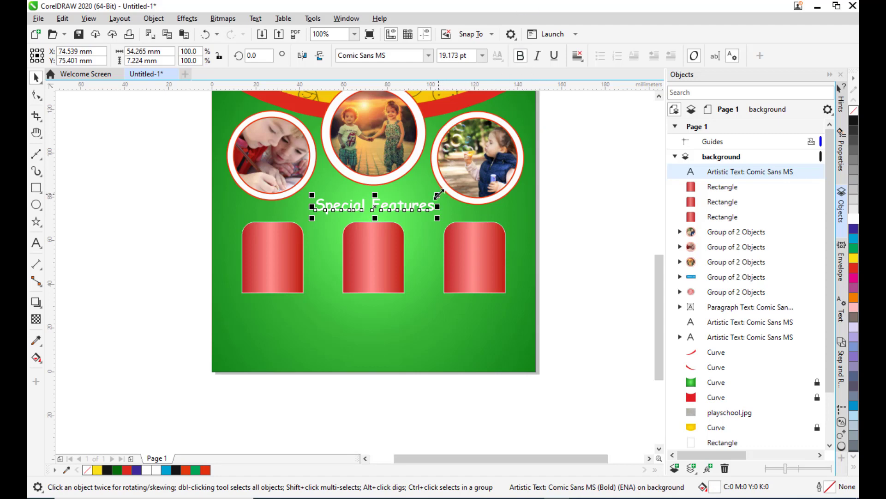
left_click_drag(437, 194, 430, 196)
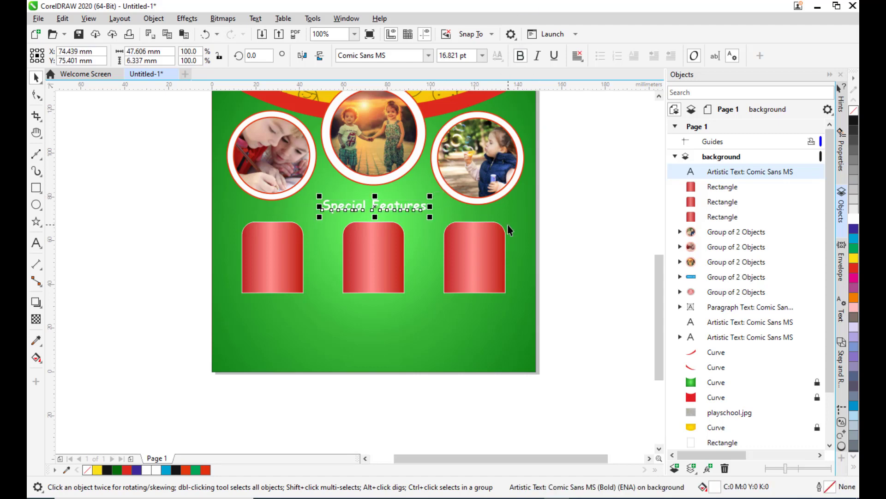
left_click(614, 199)
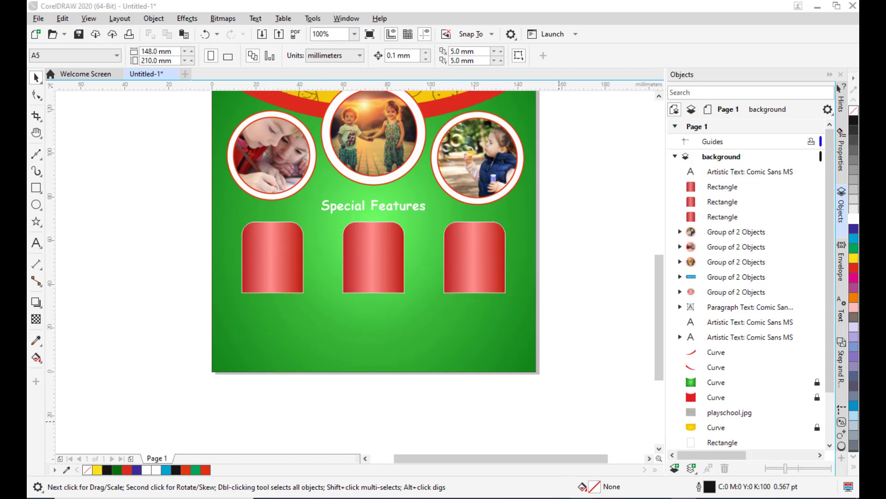
Copy "Certified Teachers" from the Notepad file and paste it as text on the first button.
left_click(739, 461)
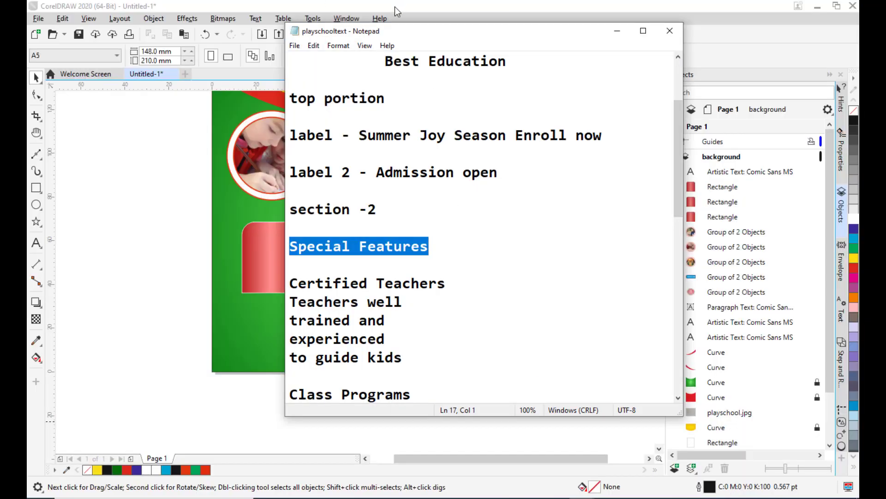
left_click_drag(411, 34, 541, 20)
scroll(571, 234, "down", 2)
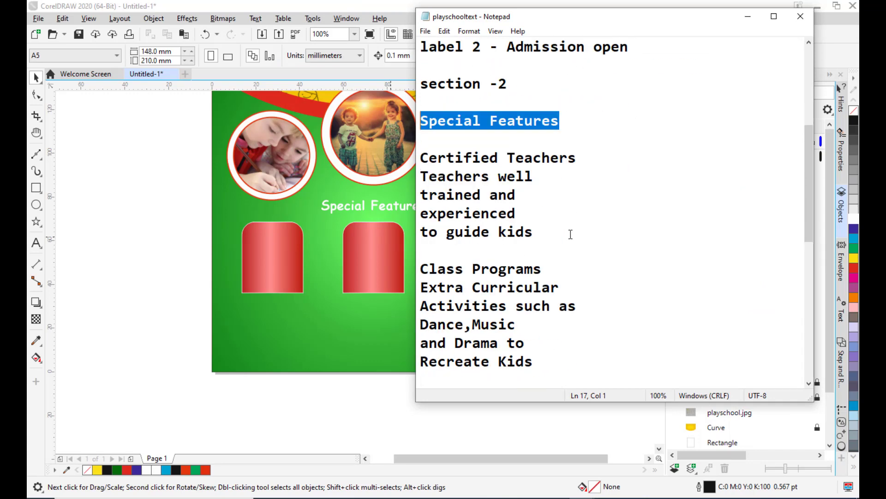
left_click_drag(564, 15, 533, 17)
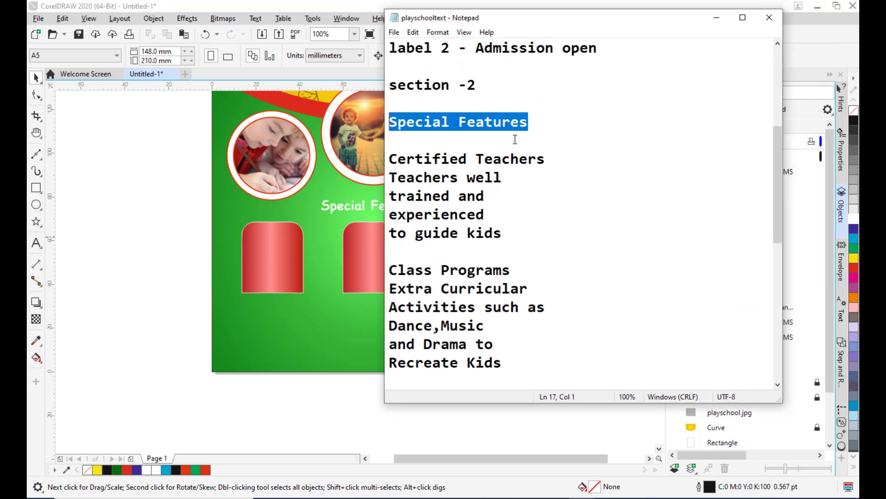
left_click_drag(546, 158, 388, 158)
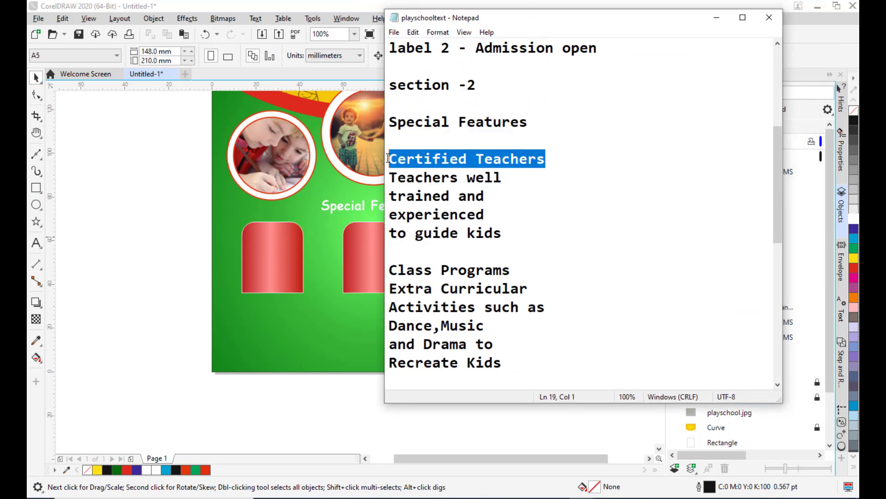
right_click(501, 159)
left_click(528, 197)
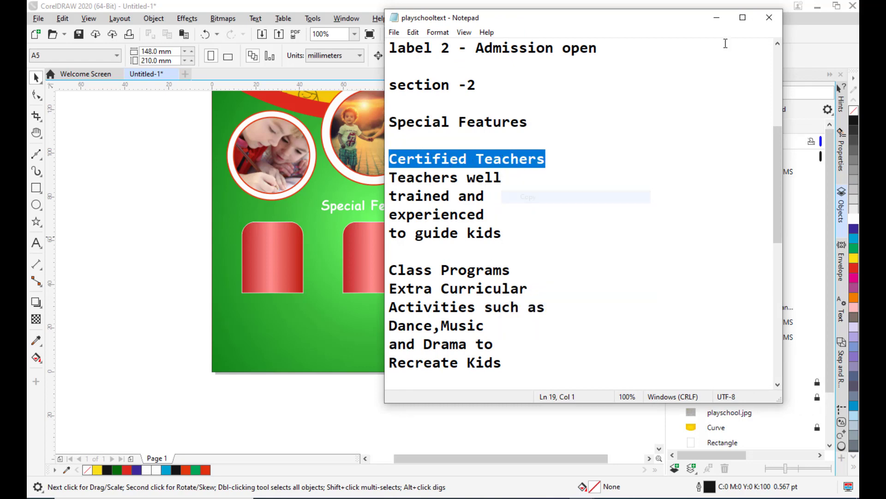
left_click(716, 18)
left_click(36, 242)
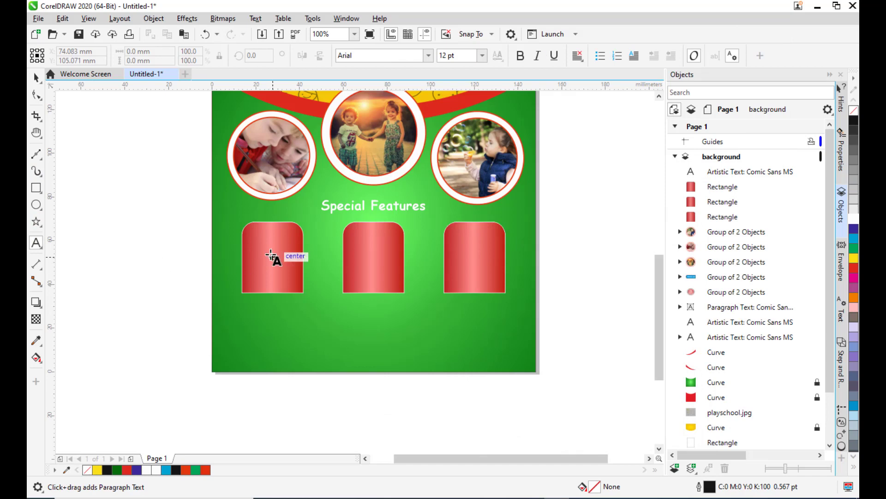
scroll(249, 219, "up", 1)
left_click(262, 262)
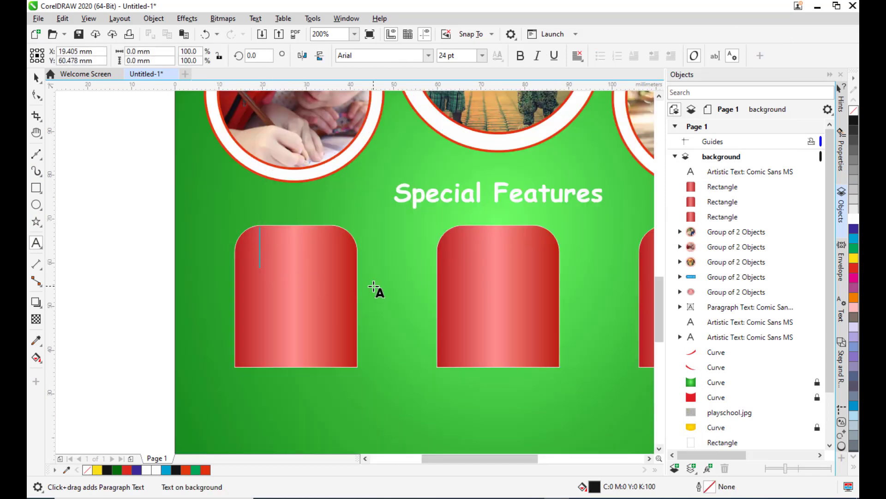
key("ctrl+v")
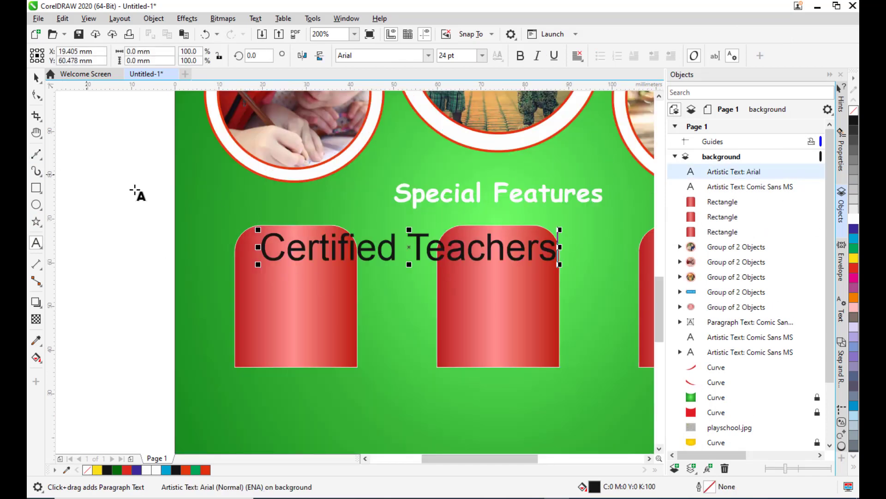
Set the Certified Teachers text font to Comic Sans MS.
key("ctrl+a")
left_click(374, 55)
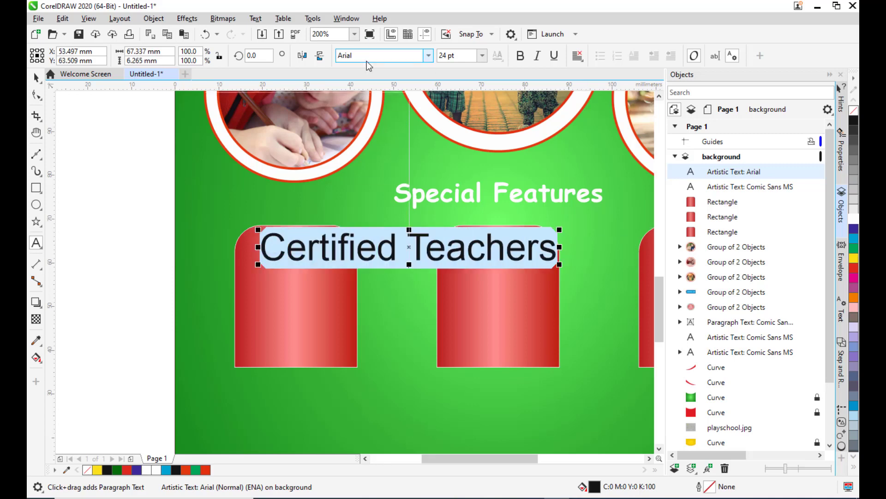
type("Co")
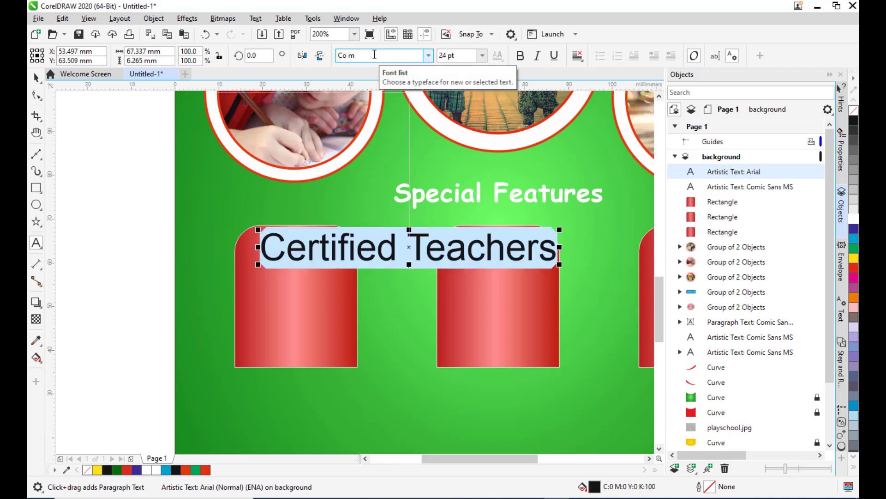
type("mic")
key("Return")
Reduce the Certified Teachers text size to 8 pt.
left_click(482, 55)
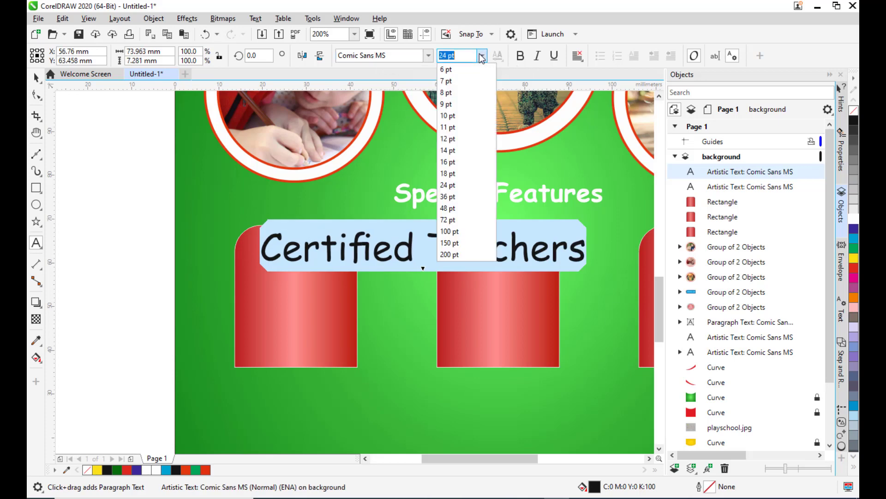
left_click(450, 140)
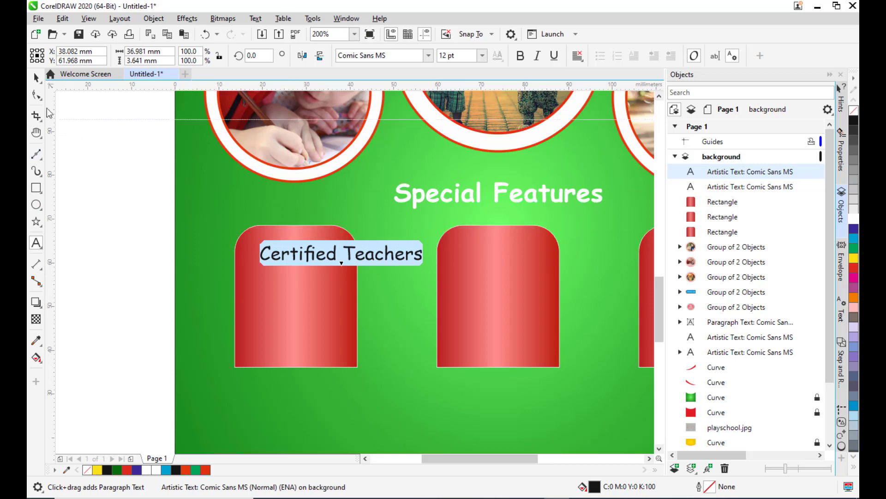
left_click(483, 55)
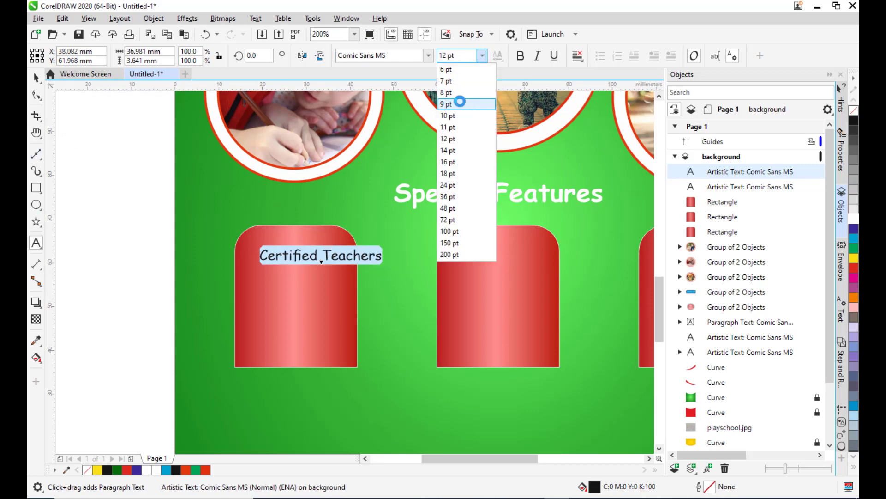
left_click(446, 93)
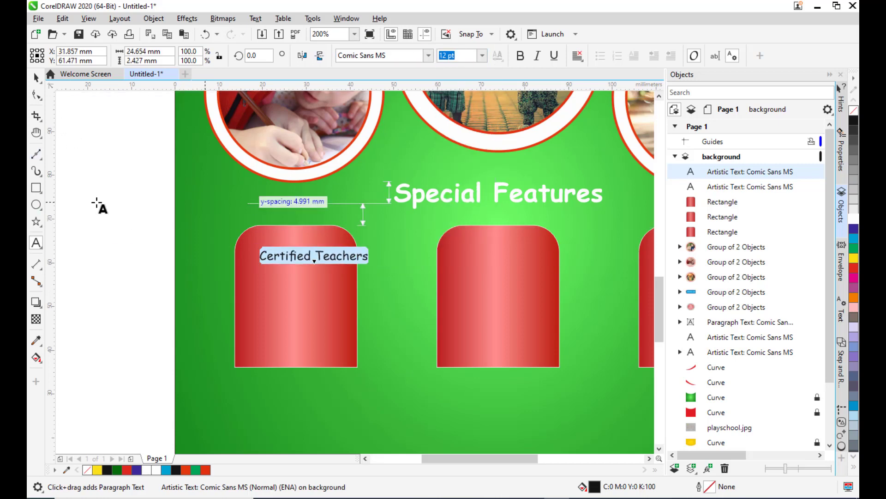
Move the Certified Teachers text to the top of the first button and set its size to 6 pt.
left_click(36, 77)
left_click_drag(318, 255, 296, 247)
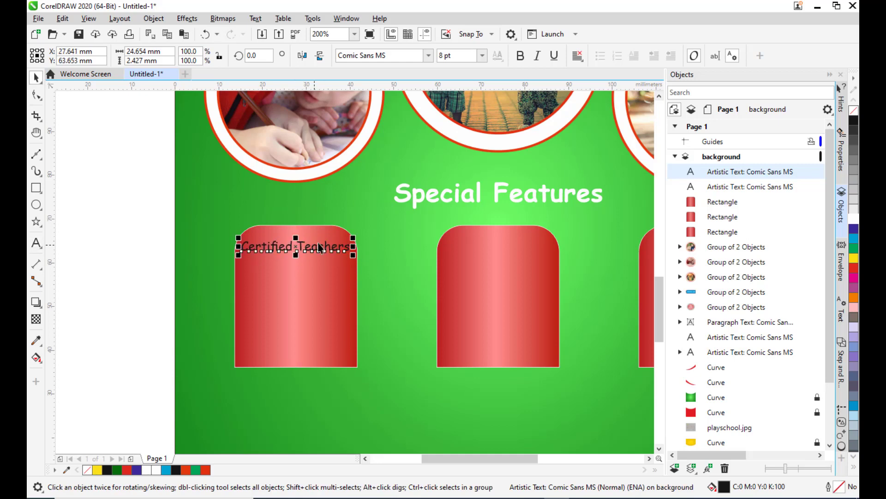
scroll(328, 242, "up", 1)
left_click(471, 54)
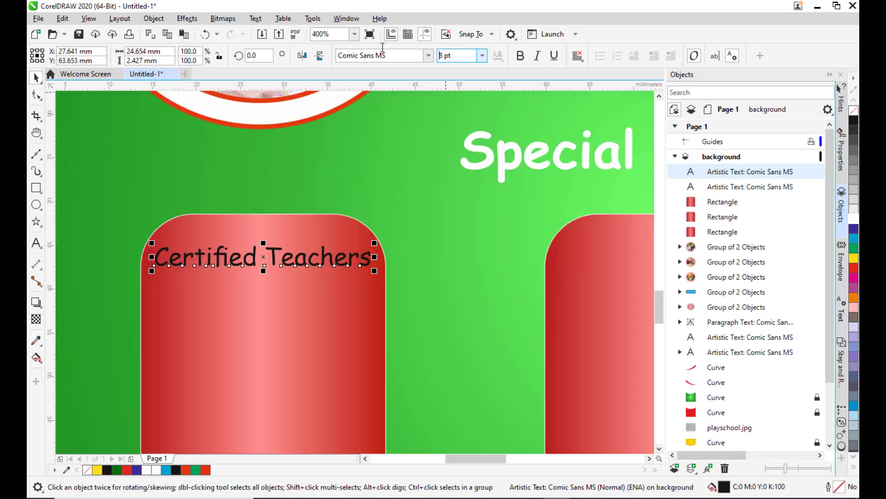
type("6")
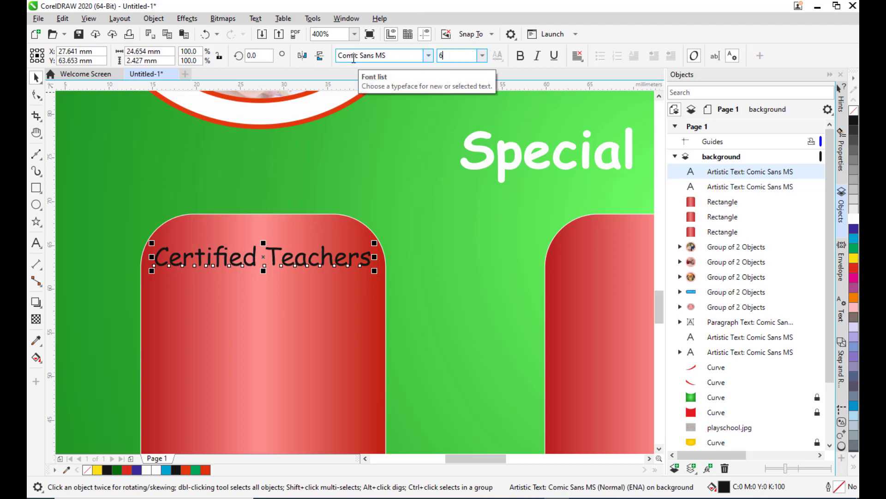
key("Return")
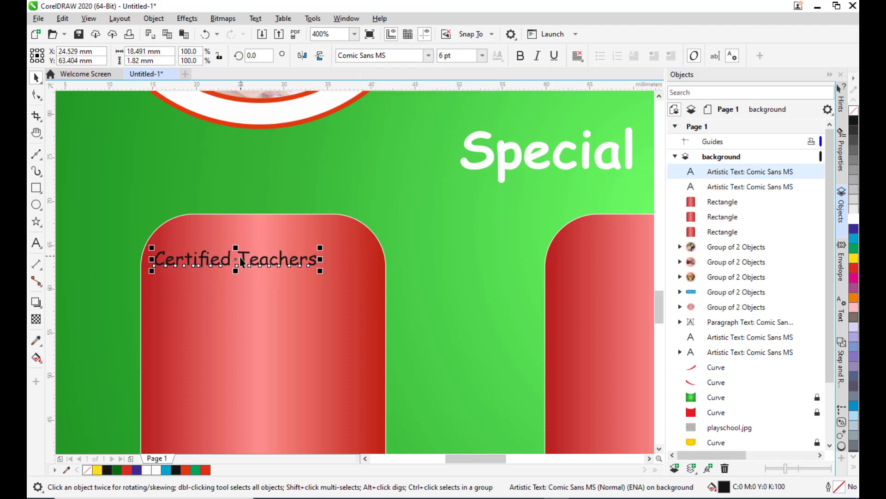
Centre the Certified Teachers text at the top of the first button and colour it yellow.
left_click_drag(236, 264, 265, 249)
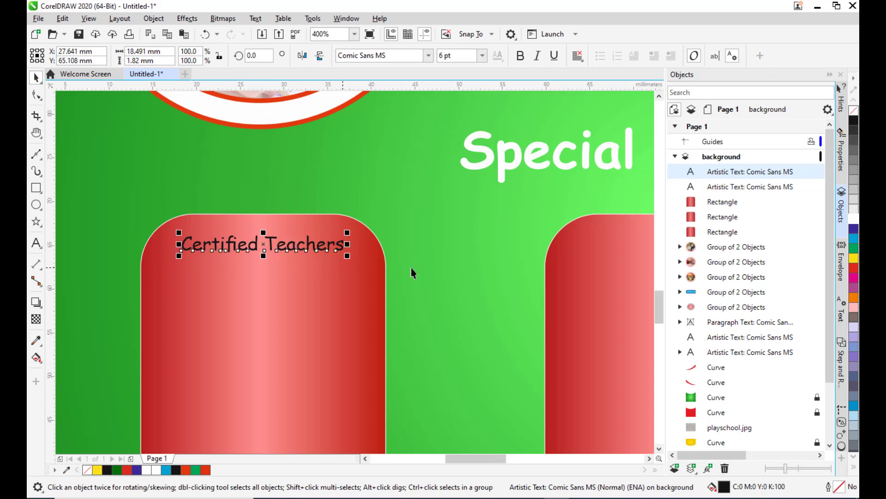
left_click(854, 257)
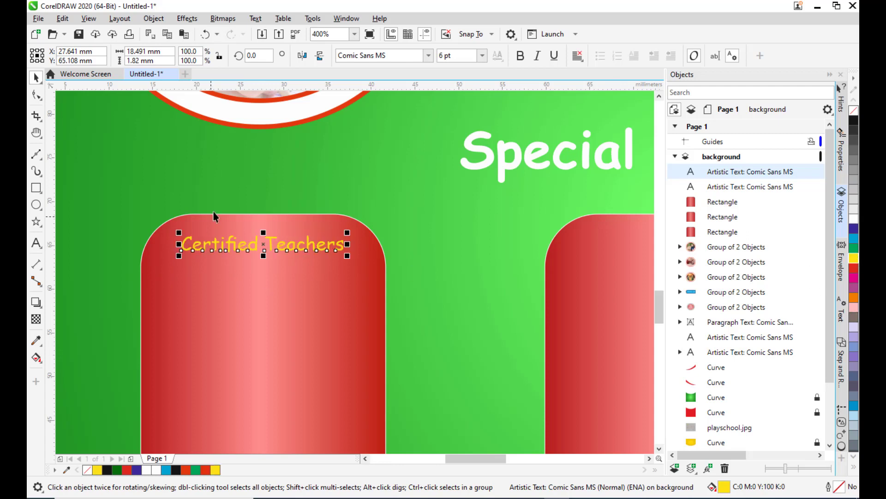
Make the Certified Teachers text bold and re-centre it on the first button.
left_click(519, 56)
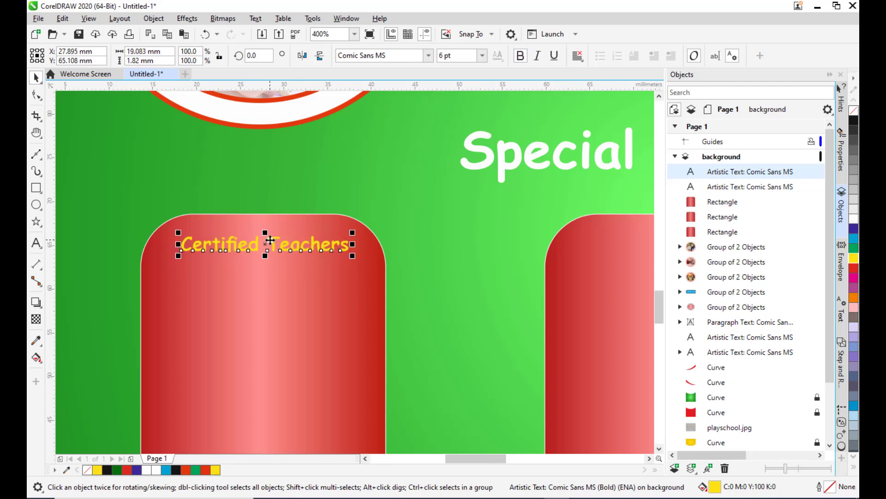
left_click_drag(259, 246, 265, 248)
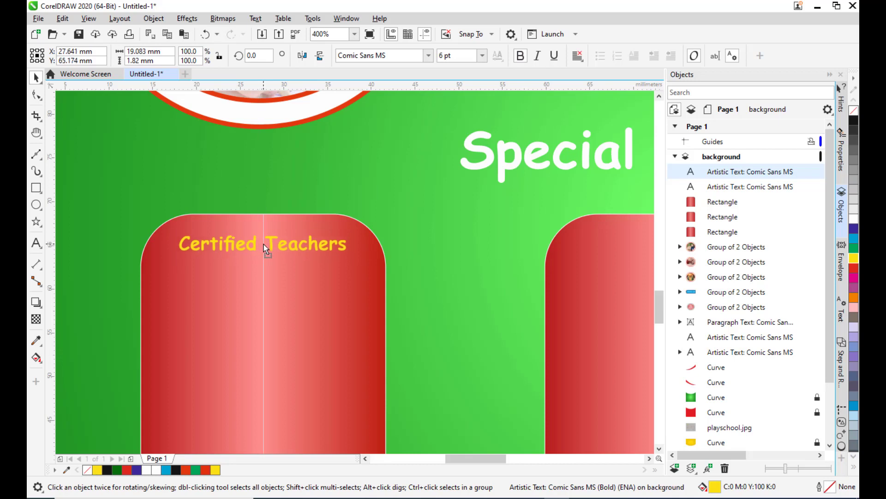
Duplicate the Certified Teachers text and place the copy at the top of the second button.
scroll(395, 172, "down", 2)
key("ctrl+d")
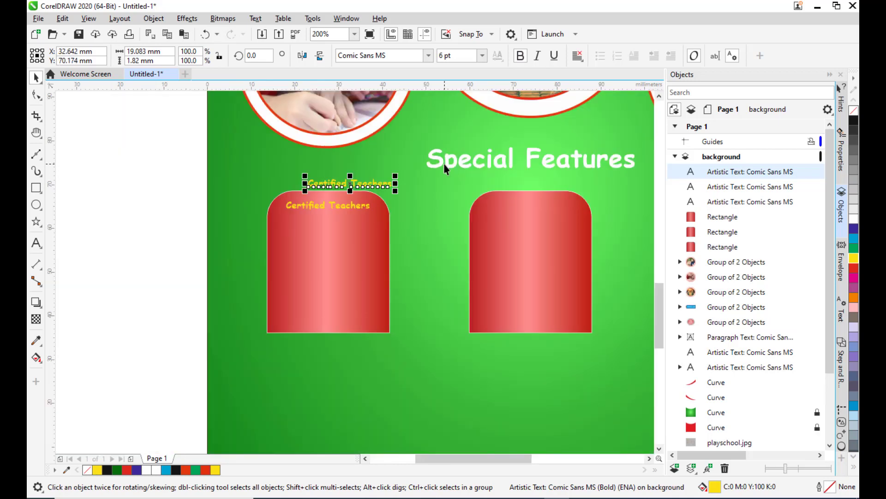
left_click_drag(354, 185, 537, 212)
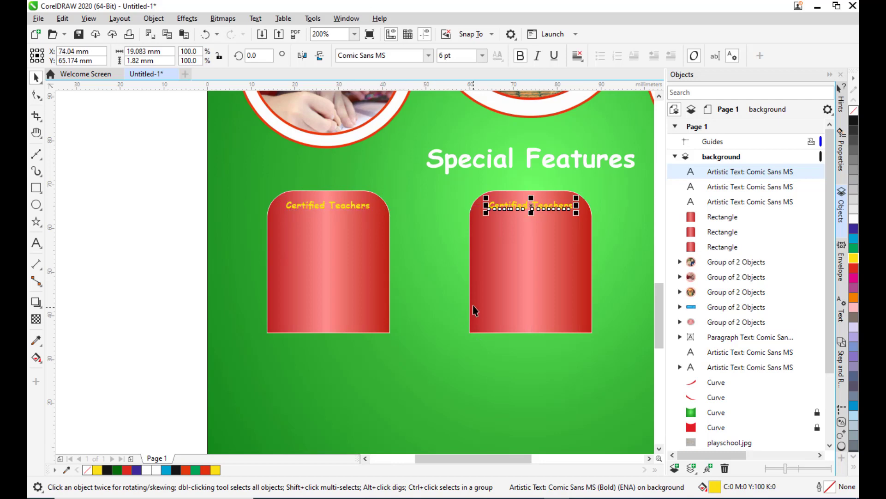
Duplicate the second button's text again and move the copy towards the third button.
key("h")
left_click_drag(459, 262, 311, 292)
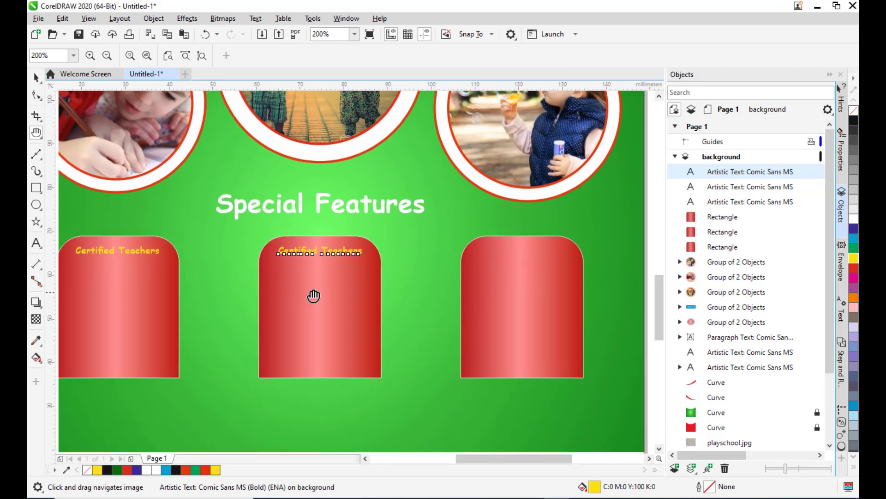
left_click(35, 81)
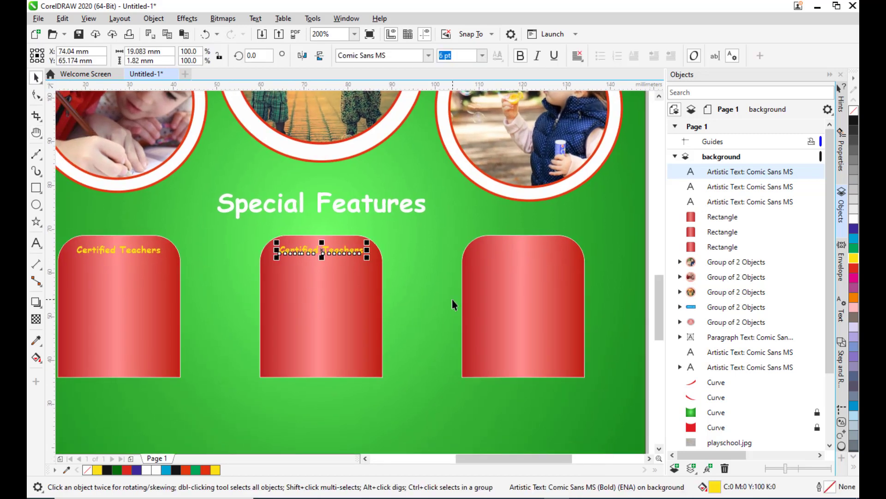
key("ctrl+d")
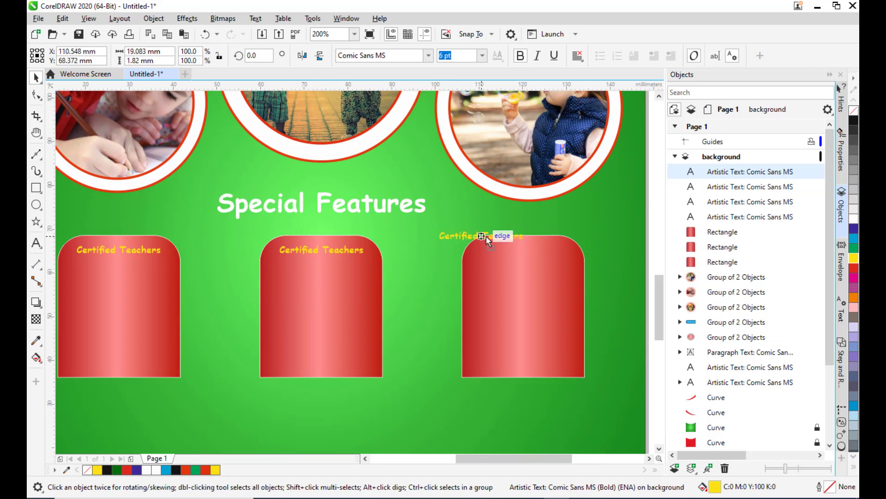